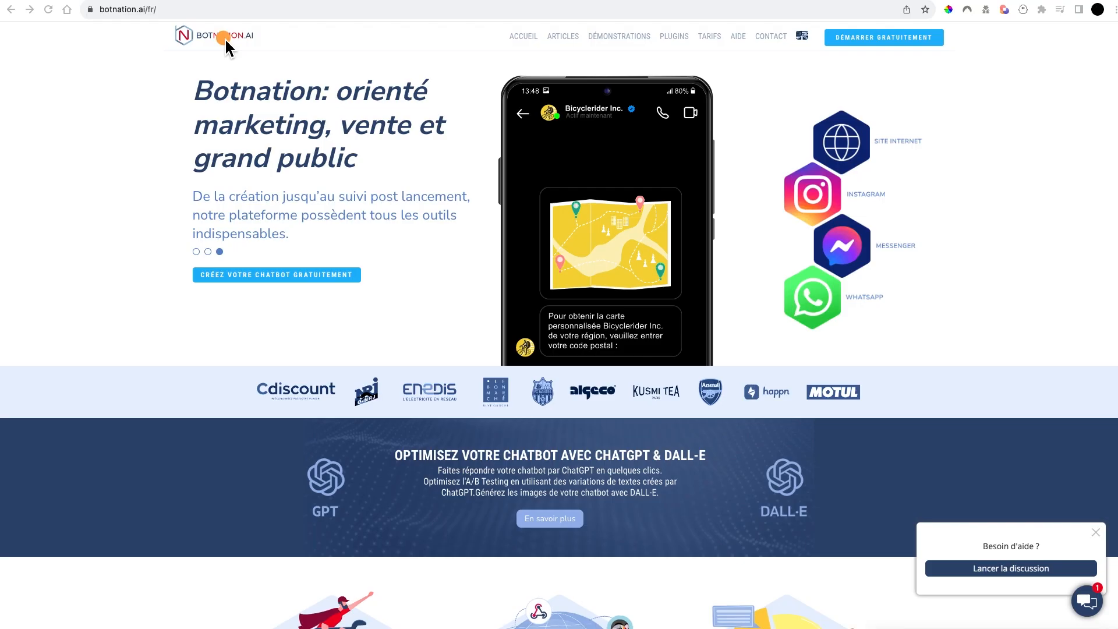
# Step: Look through the Botnation home page, from its article and press sections to the Live-Chat Premium presentation
pyautogui.click(225, 38)
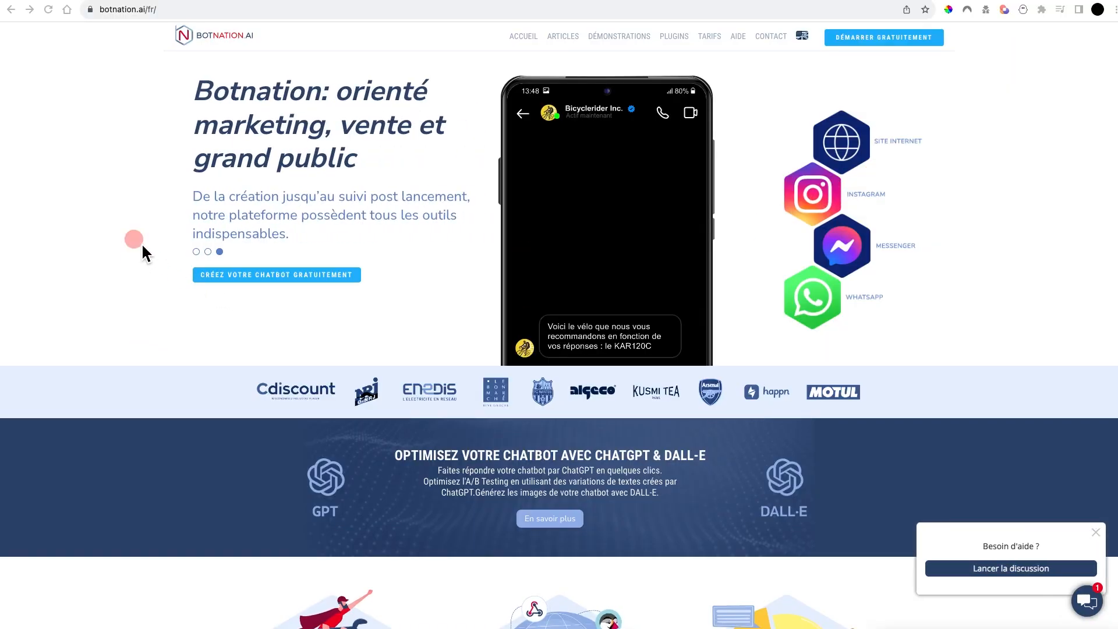
pyautogui.scroll(-3, 170, 278)
pyautogui.scroll(-15, 174, 288)
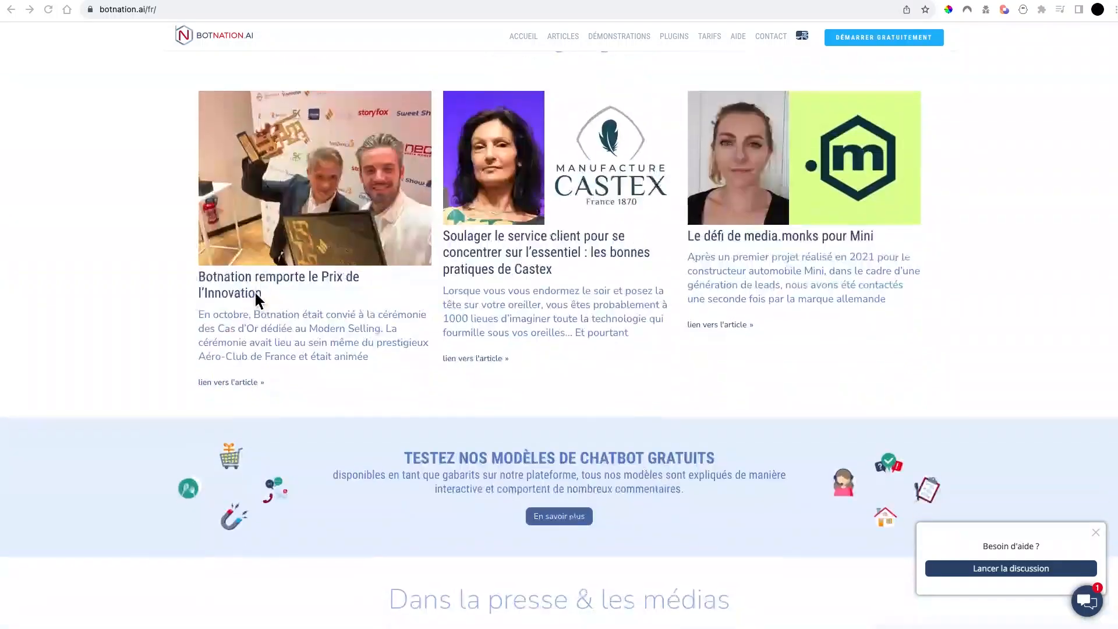
pyautogui.scroll(-3, 255, 294)
pyautogui.scroll(-9, 255, 294)
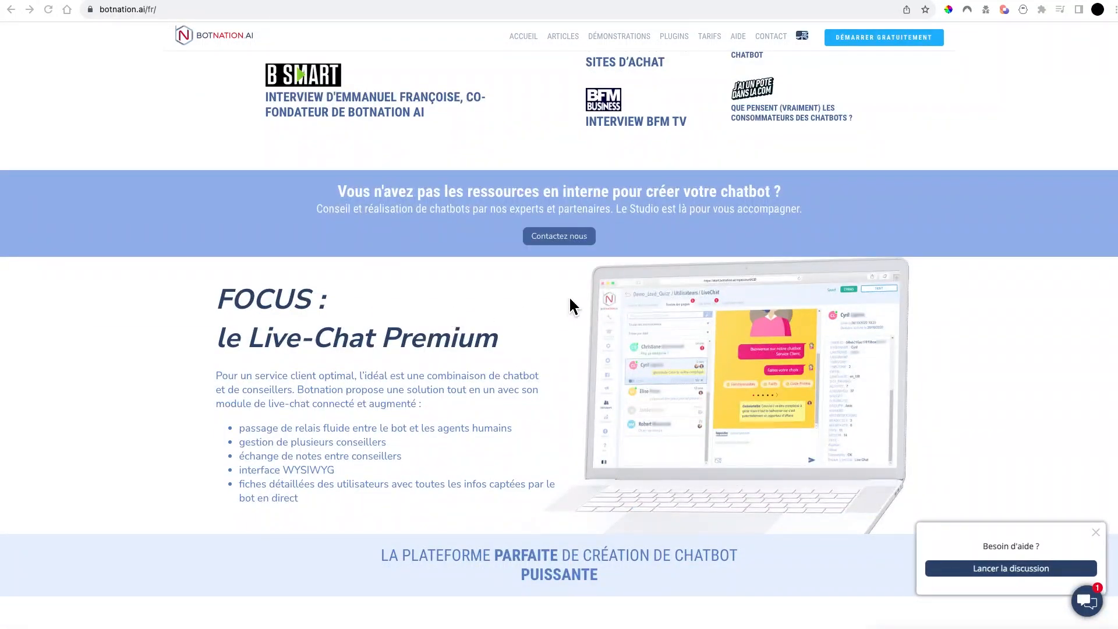
pyautogui.scroll(20, 926, 332)
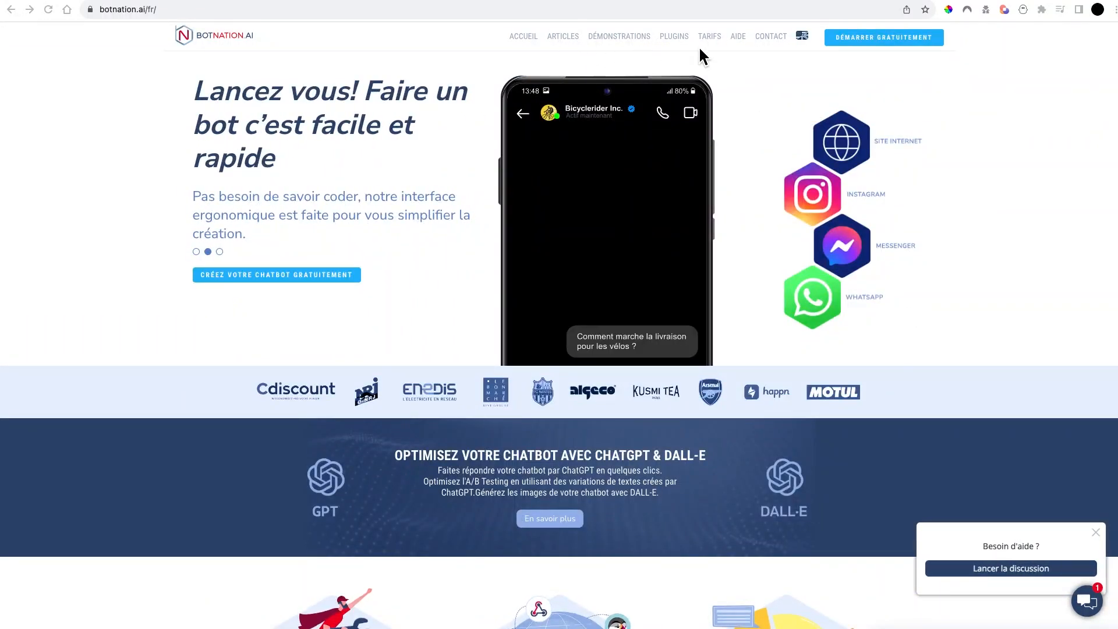
# Step: Open the pricing page and examine the Gratuit, Business and Entreprise plans
pyautogui.click(709, 36)
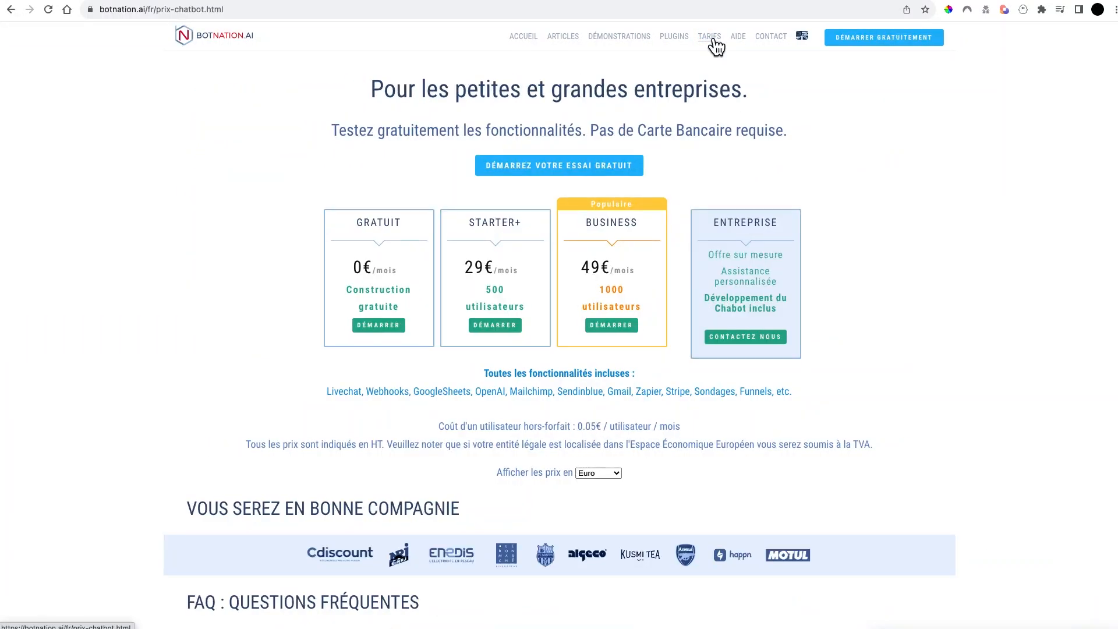
pyautogui.hotkey('ctrl', 'a')
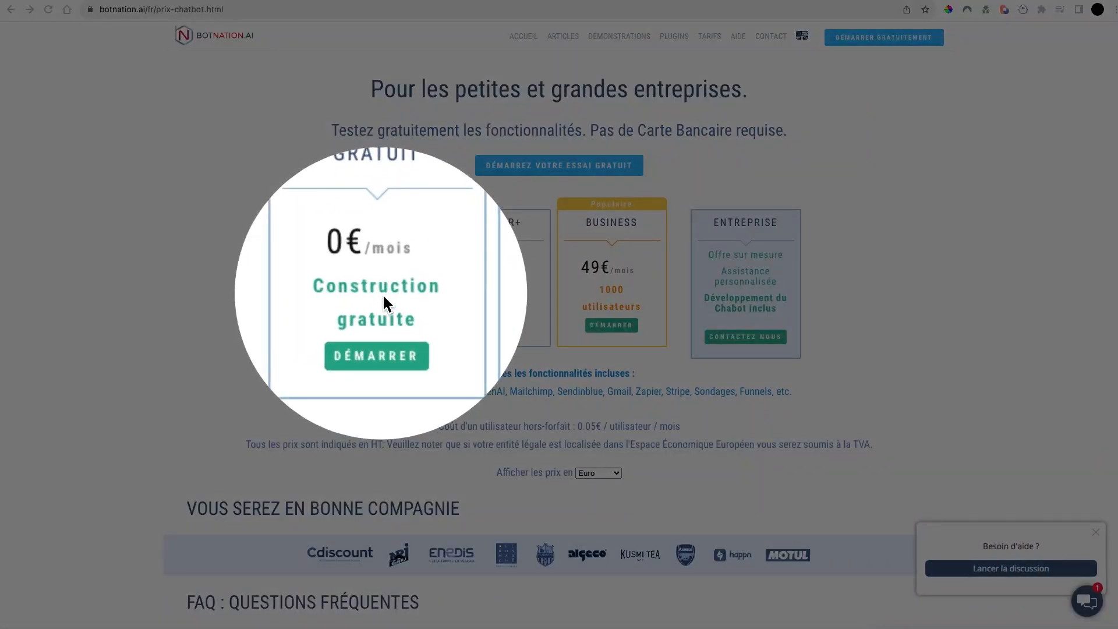
pyautogui.click(382, 293)
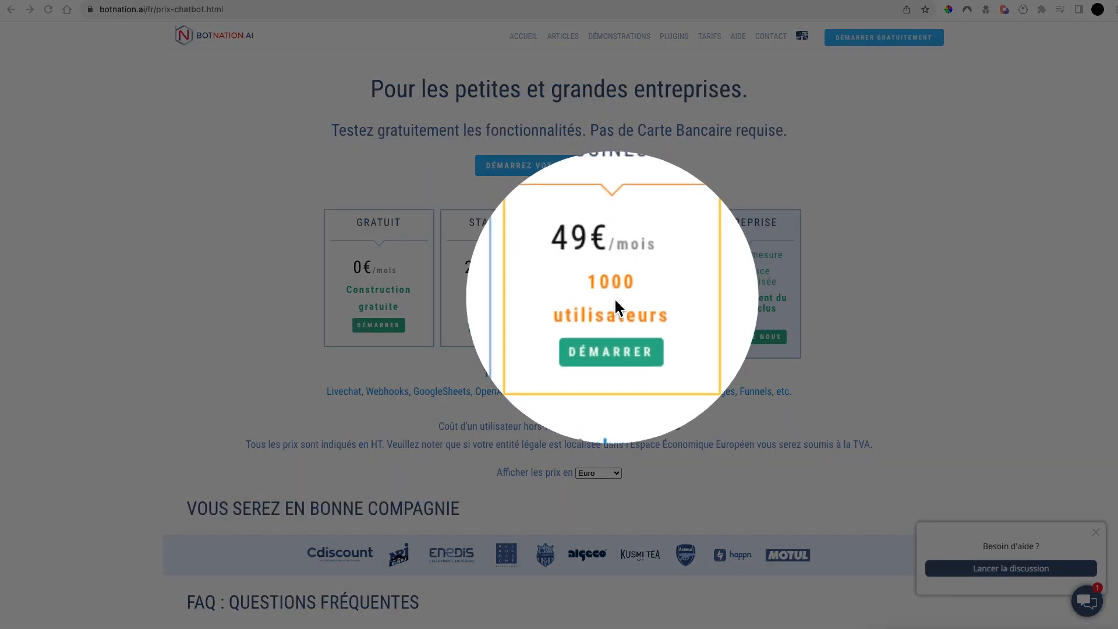
pyautogui.click(614, 297)
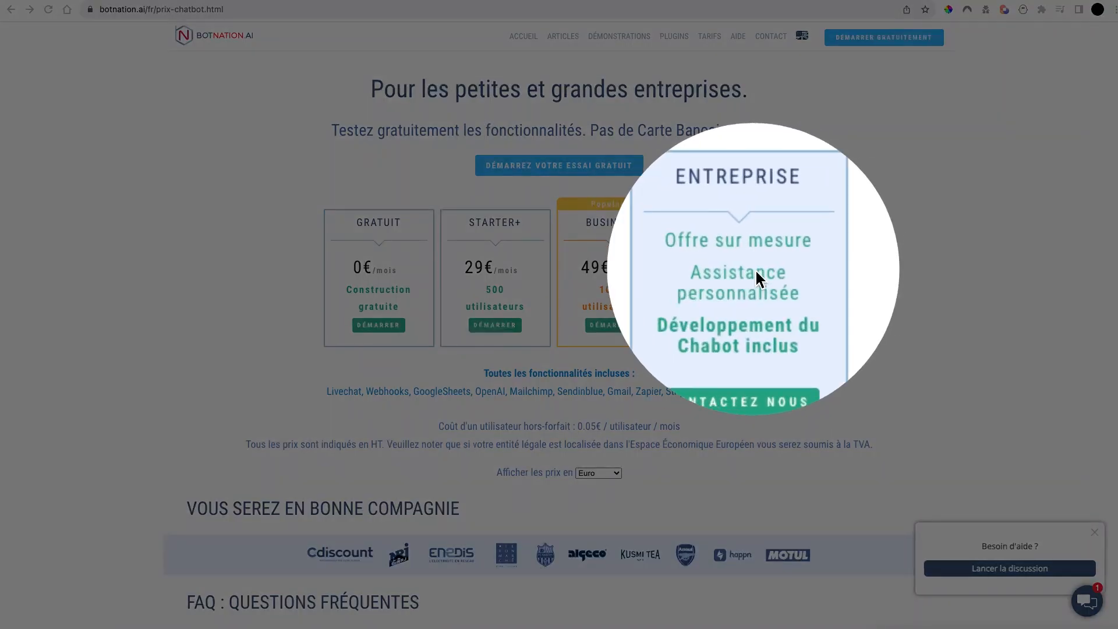
pyautogui.click(755, 271)
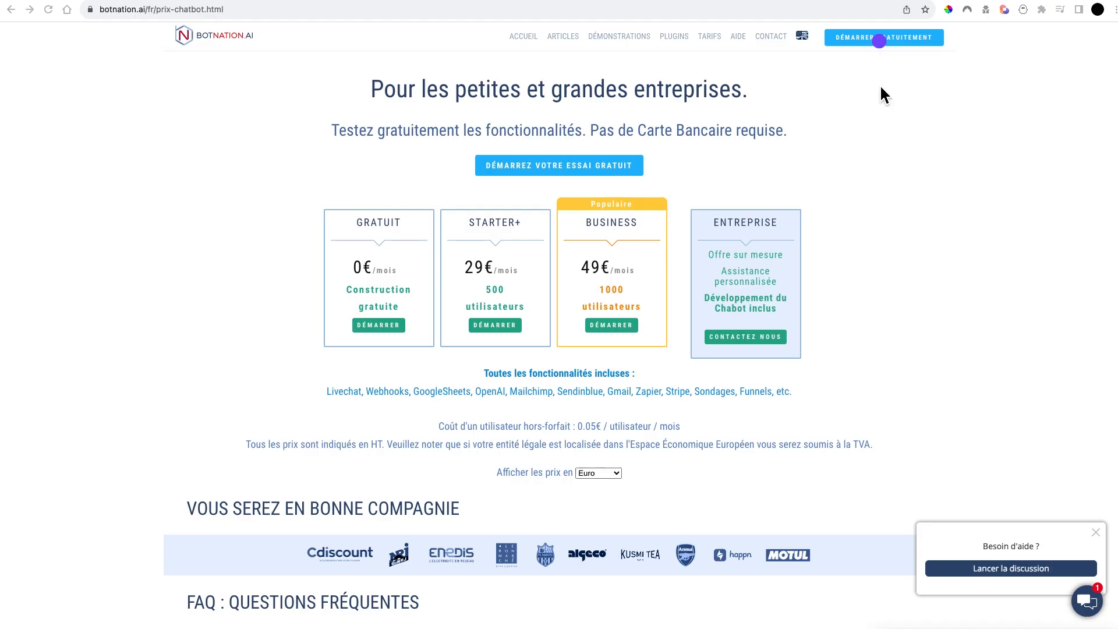
# Step: Start the free sign-up and give the registration chatbot the first name and last name
pyautogui.click(886, 37)
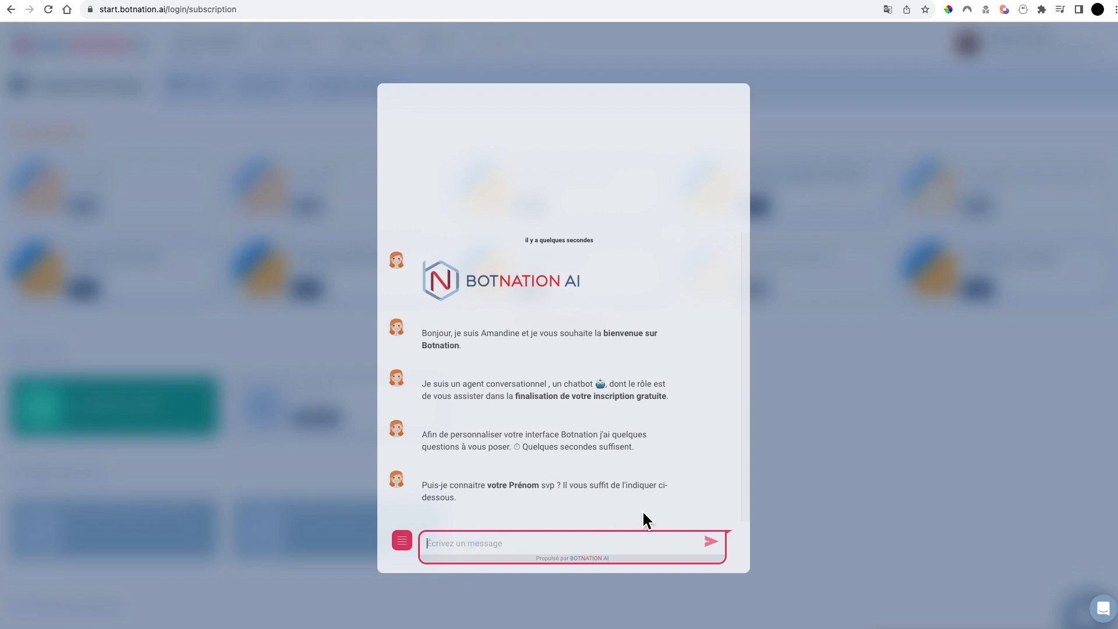
pyautogui.write('FORMATION')
pyautogui.press('Return')
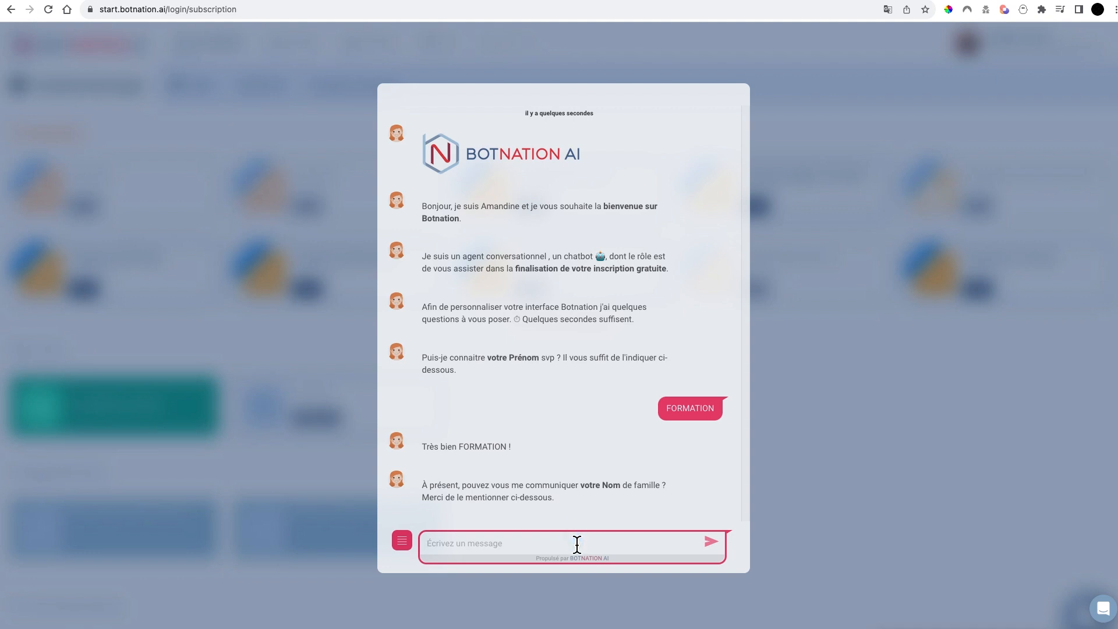
pyautogui.write('CHATBOT')
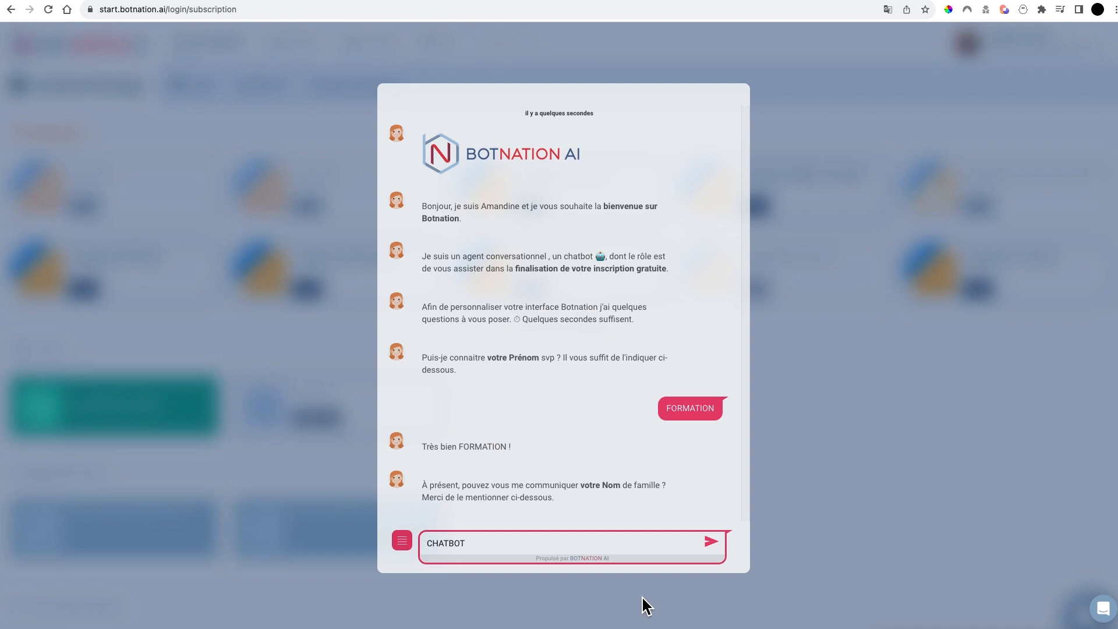
pyautogui.click(712, 545)
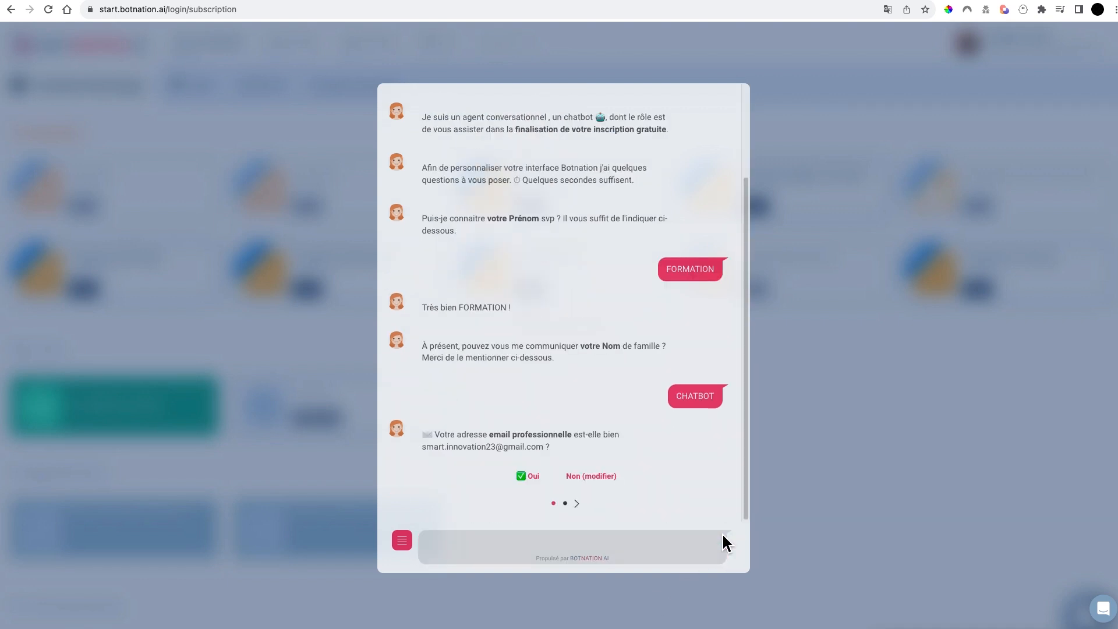
# Step: Confirm the professional e-mail address and choose Un(e) Consultant(e) as the organisation type
pyautogui.click(531, 476)
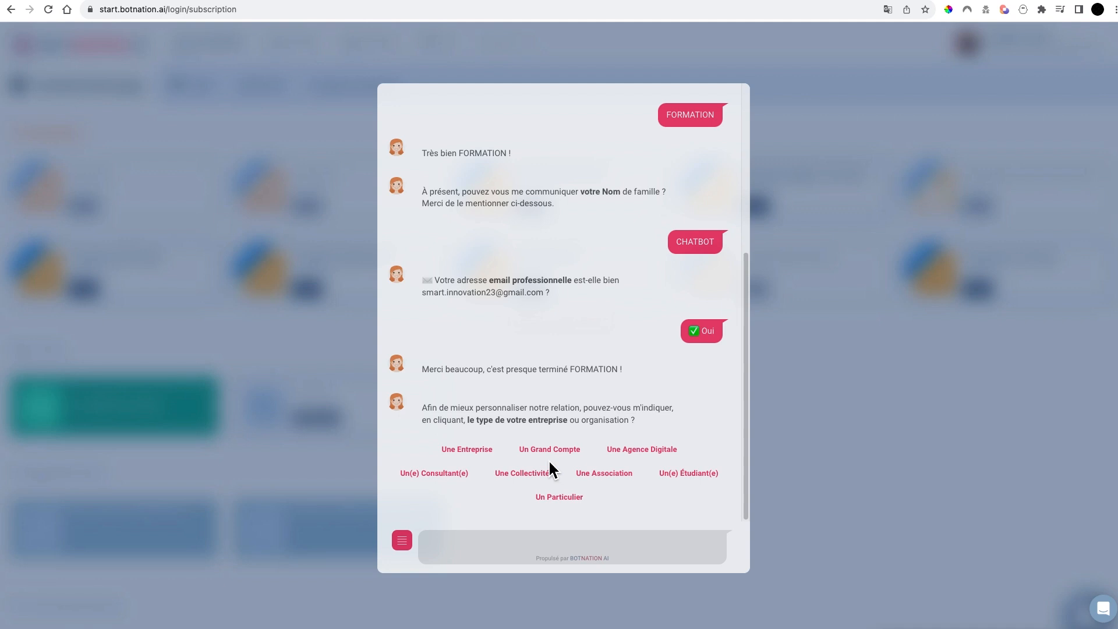
pyautogui.click(448, 474)
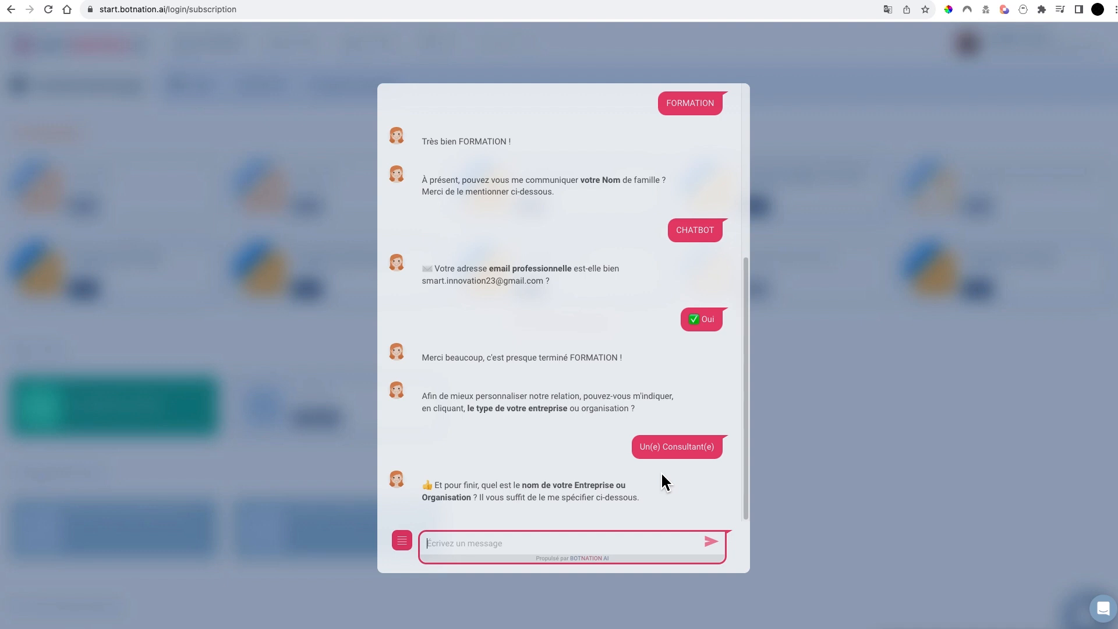
# Step: Enter FORMATION EN LIGNE as the company name and confirm the registration details
pyautogui.write('FORMATION EN LIGNE')
pyautogui.click(714, 547)
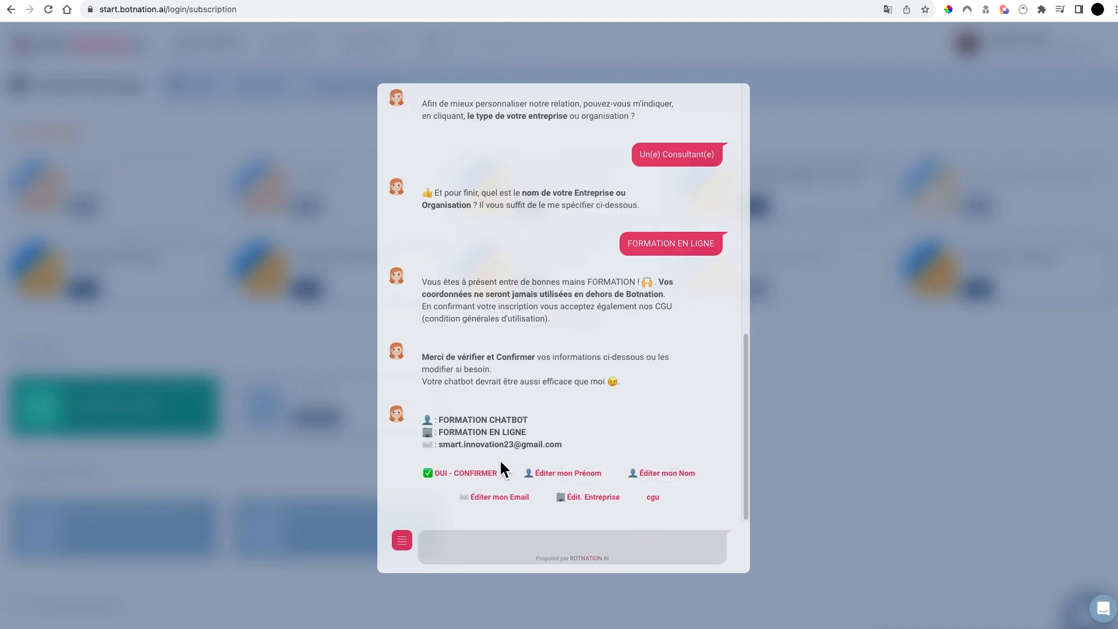
pyautogui.click(483, 476)
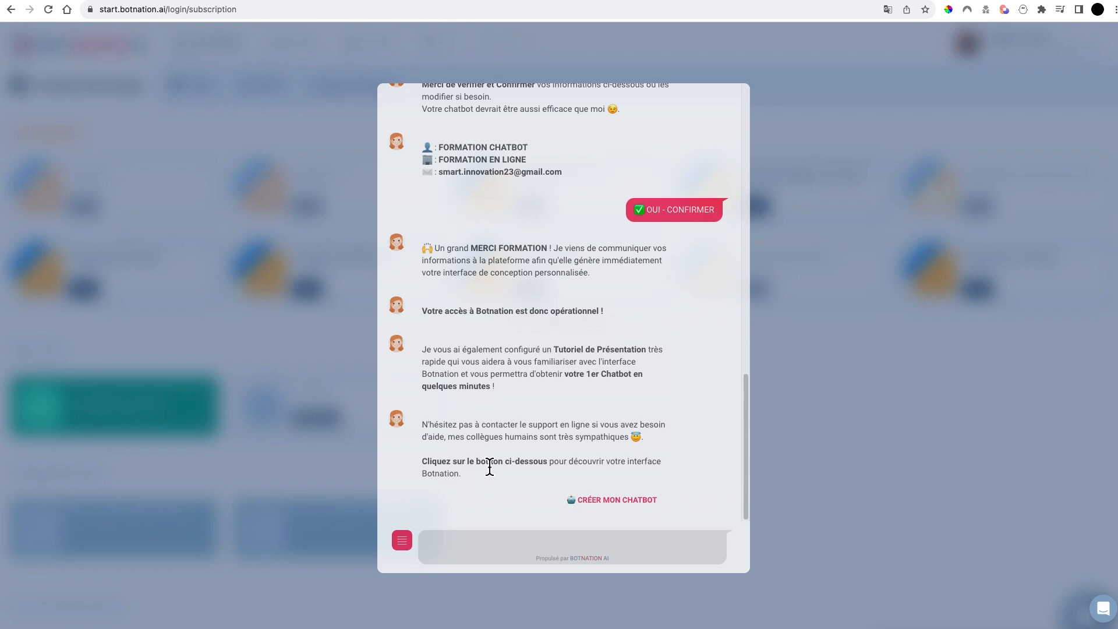
# Step: Proceed to creating the chatbot and quit the welcome tutorial in the construction editor
pyautogui.click(601, 504)
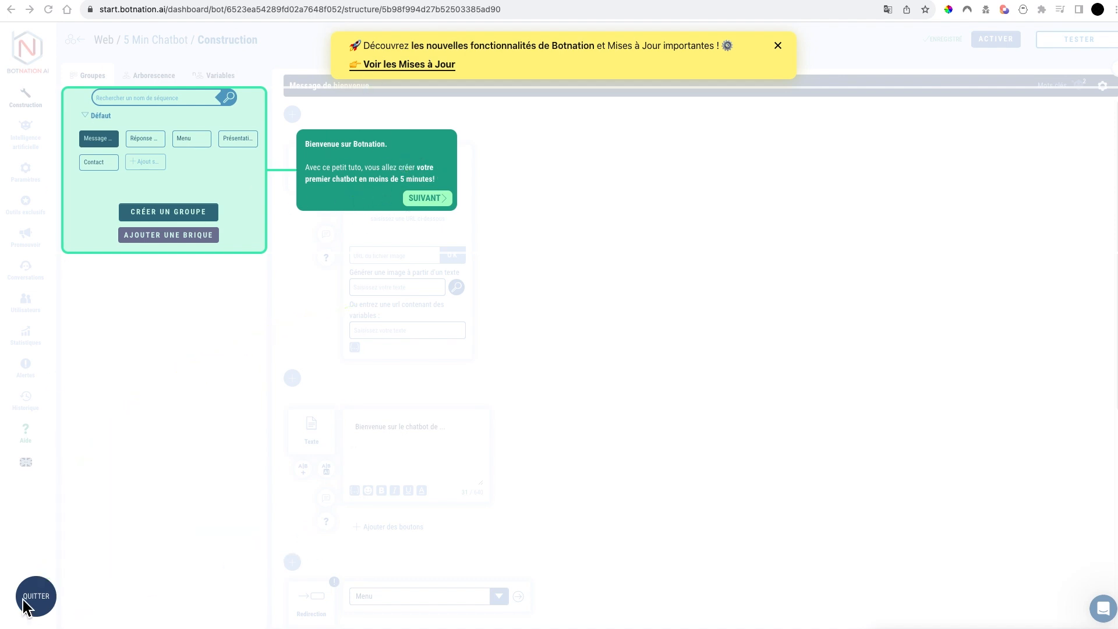
pyautogui.click(47, 615)
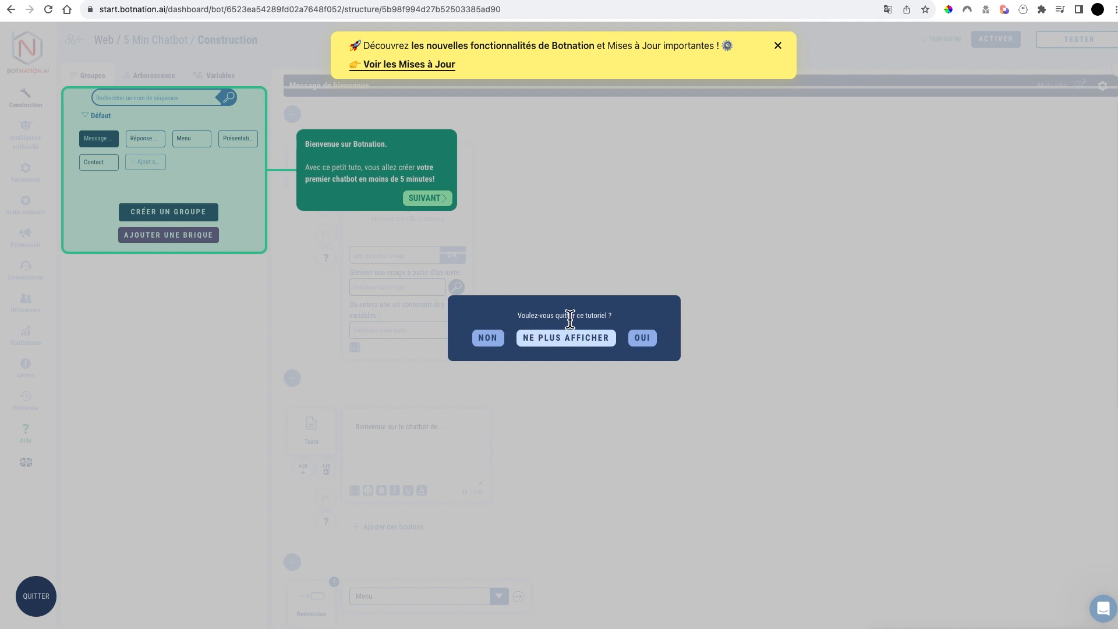
pyautogui.click(645, 343)
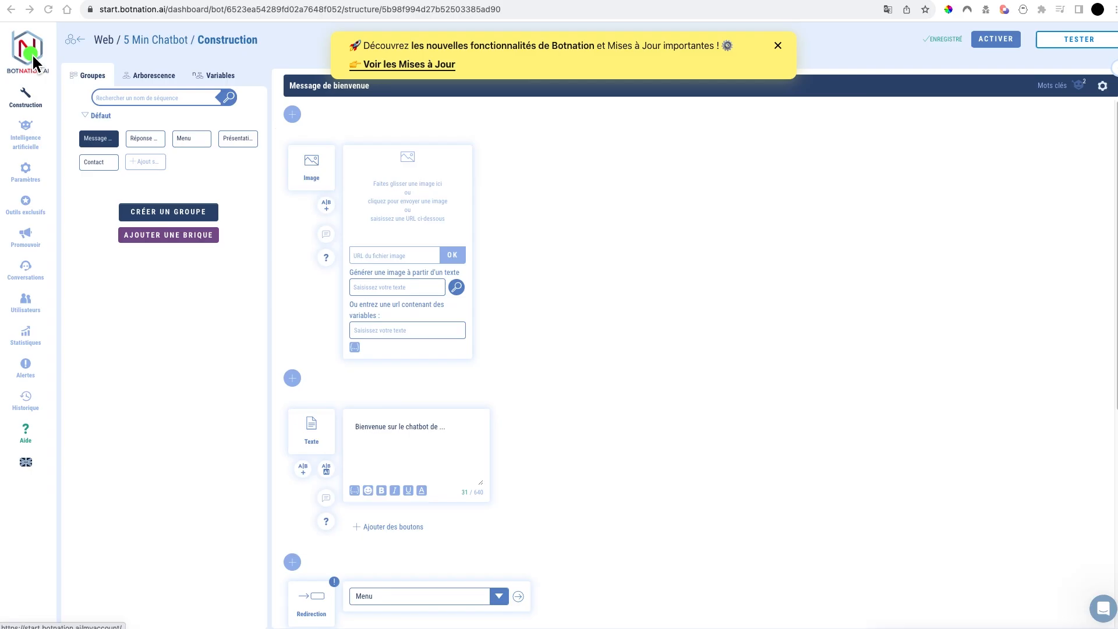
# Step: Return to the account dashboard and dismiss the new-features banner
pyautogui.click(35, 57)
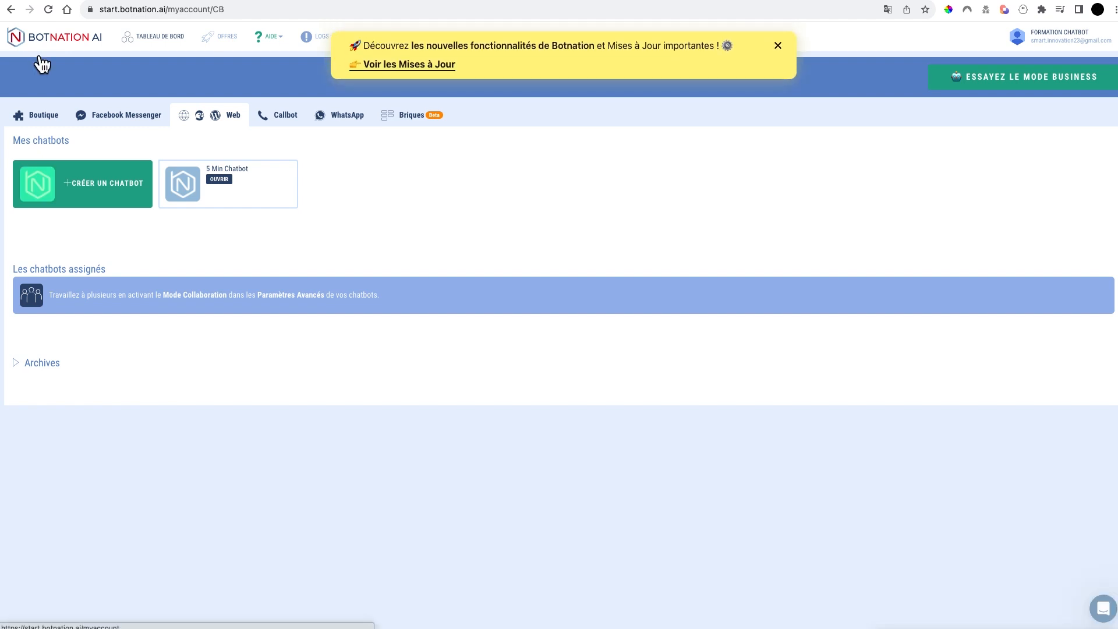
pyautogui.click(779, 46)
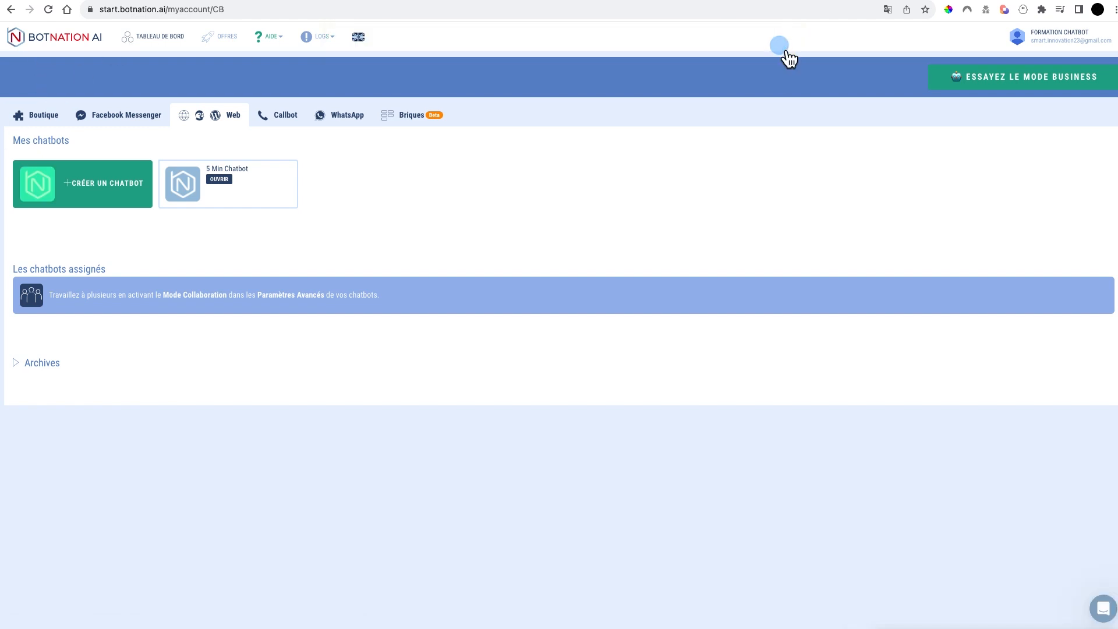
pyautogui.click(144, 42)
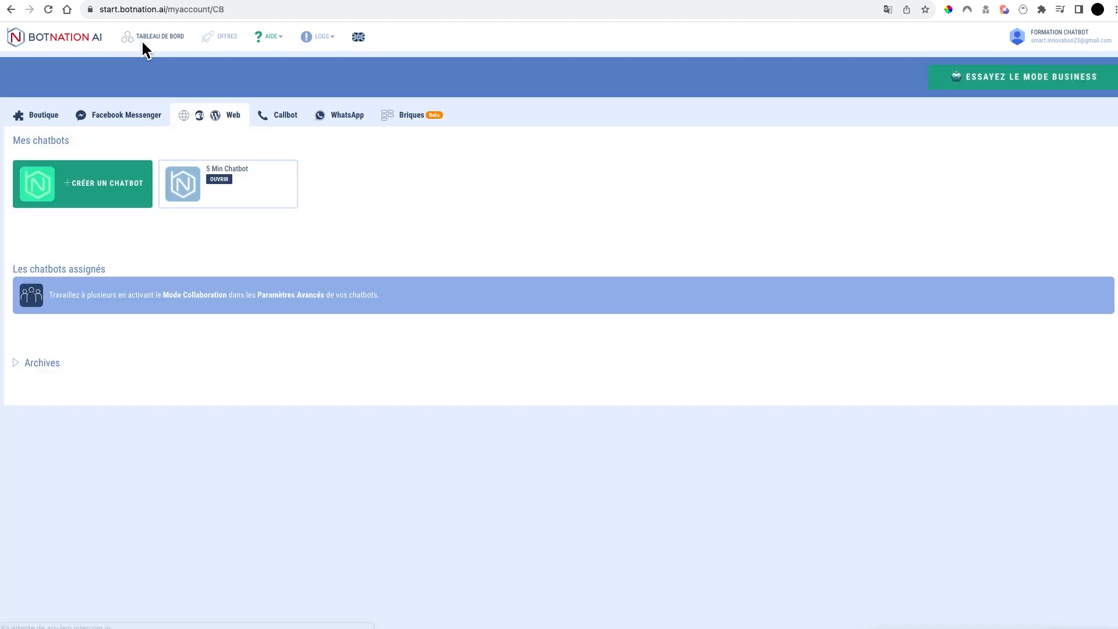
# Step: Open the template store, examine the Service client and Contactez-nous chatbot models, and expand the list of brick models
pyautogui.click(50, 116)
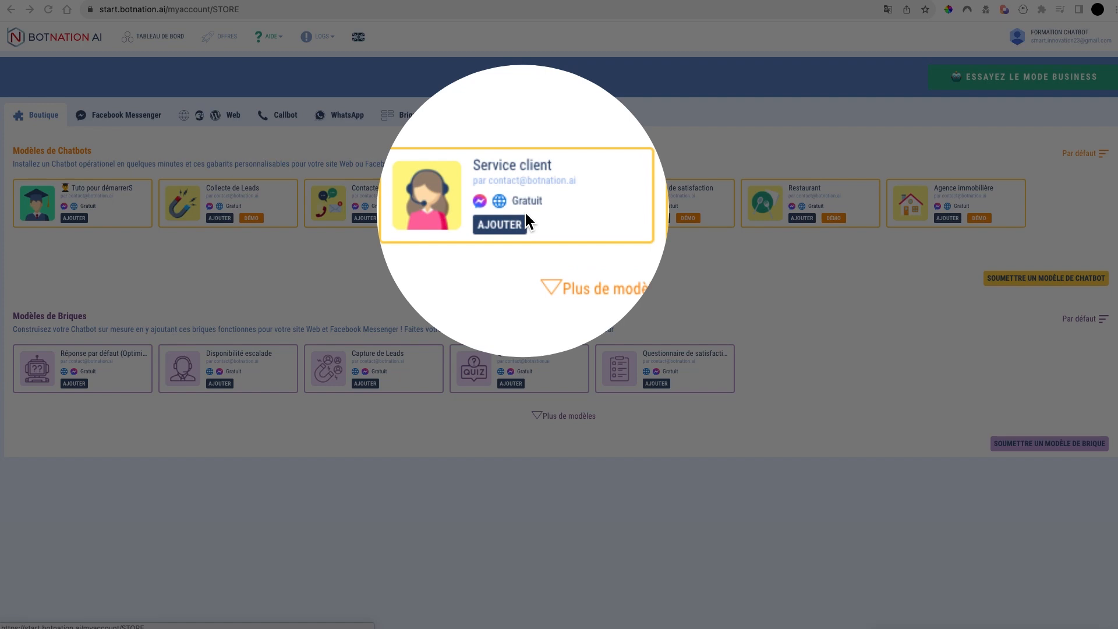
pyautogui.click(523, 215)
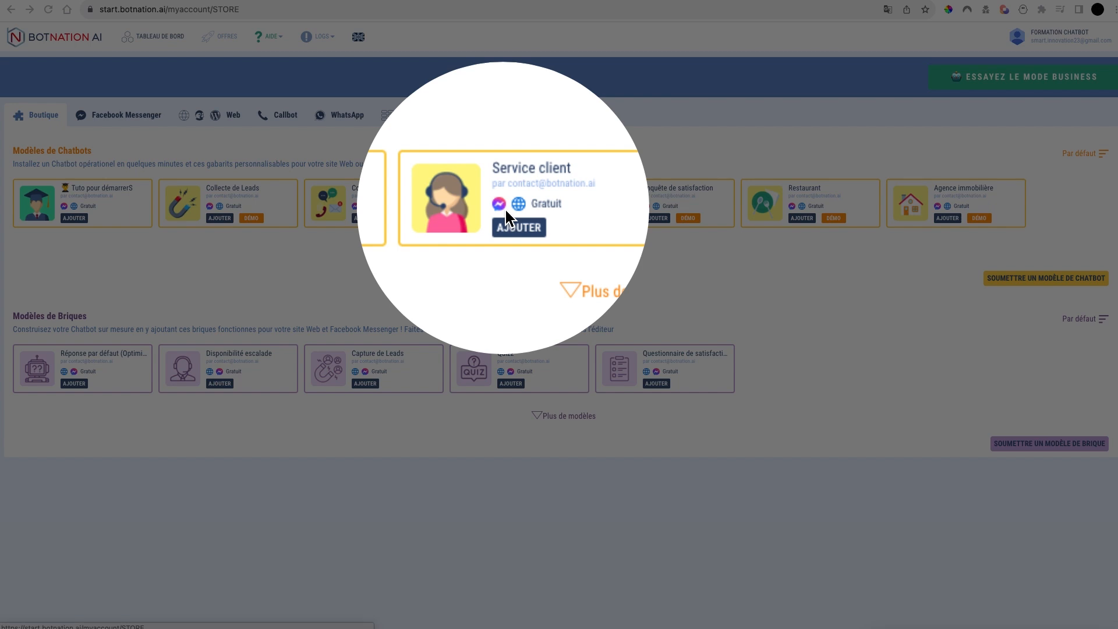
pyautogui.click(504, 211)
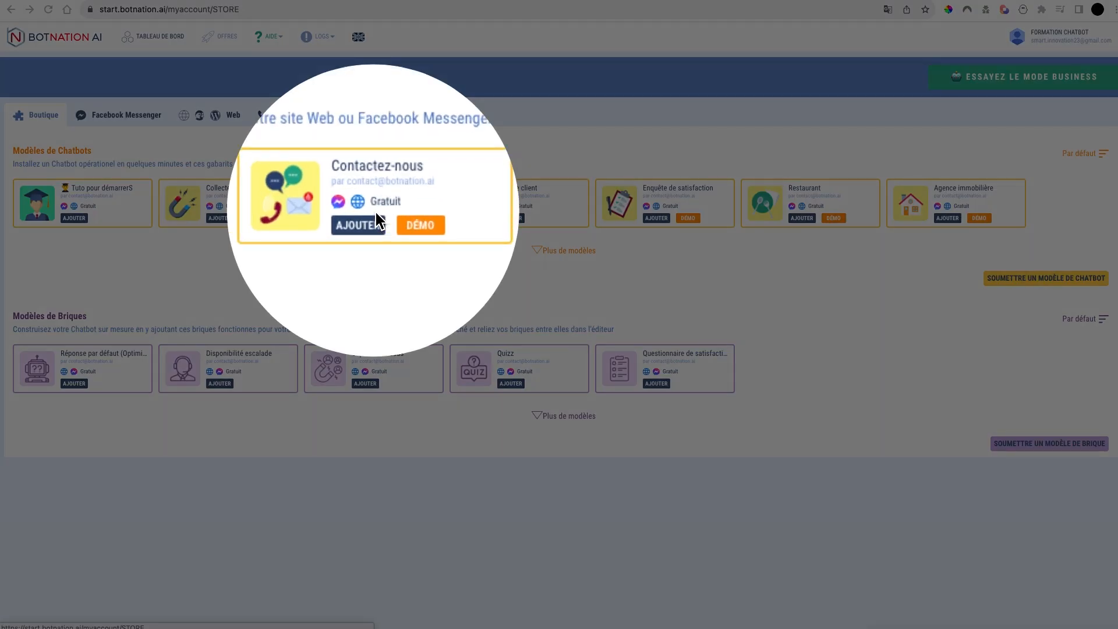
pyautogui.click(376, 211)
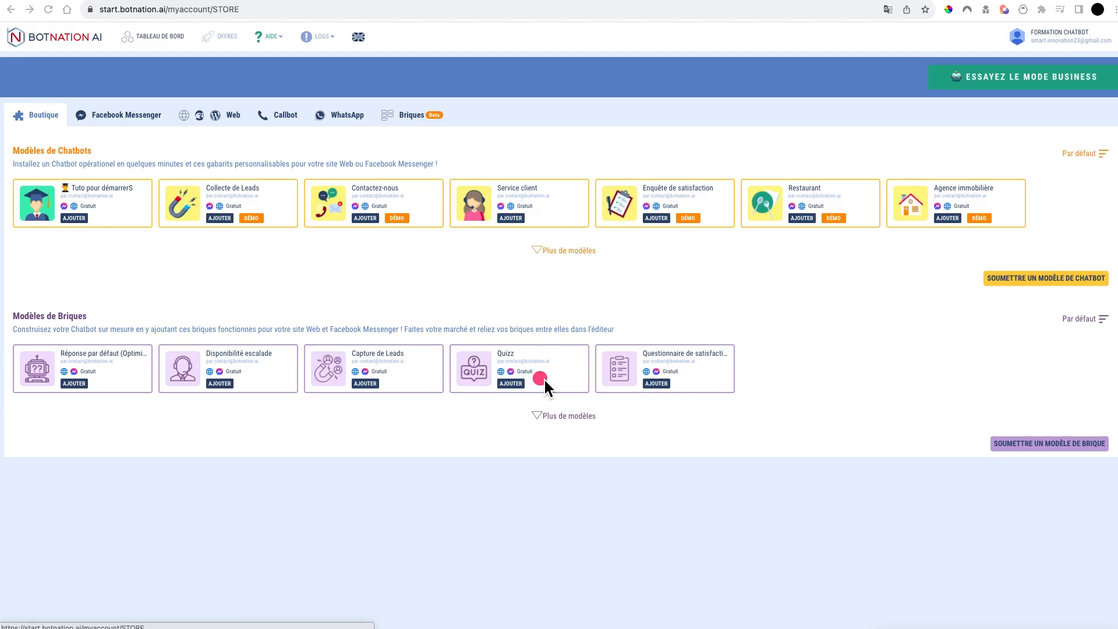
pyautogui.click(560, 415)
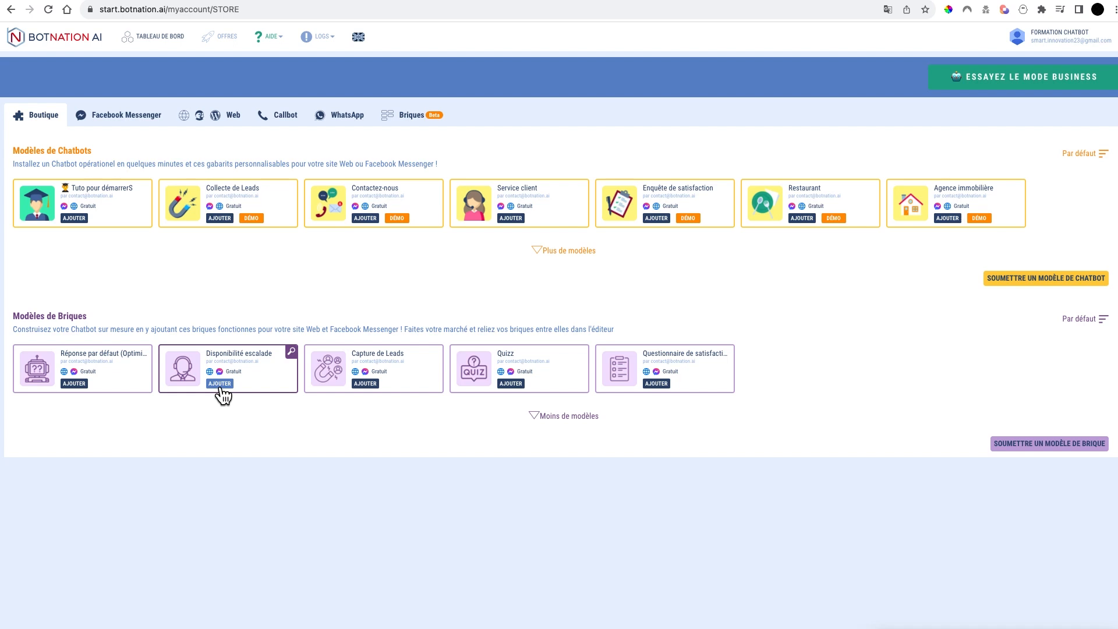
# Step: Examine the Facebook Messenger account linking, the web chatbots, and the WhatsApp and Briques entries of the dashboard
pyautogui.click(124, 128)
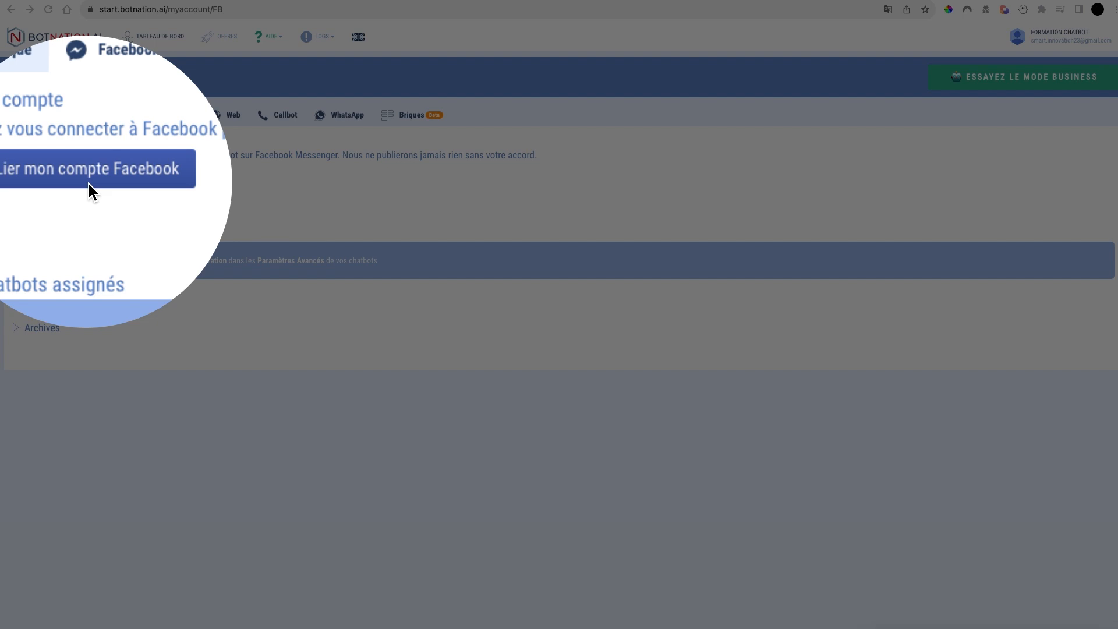
pyautogui.click(87, 182)
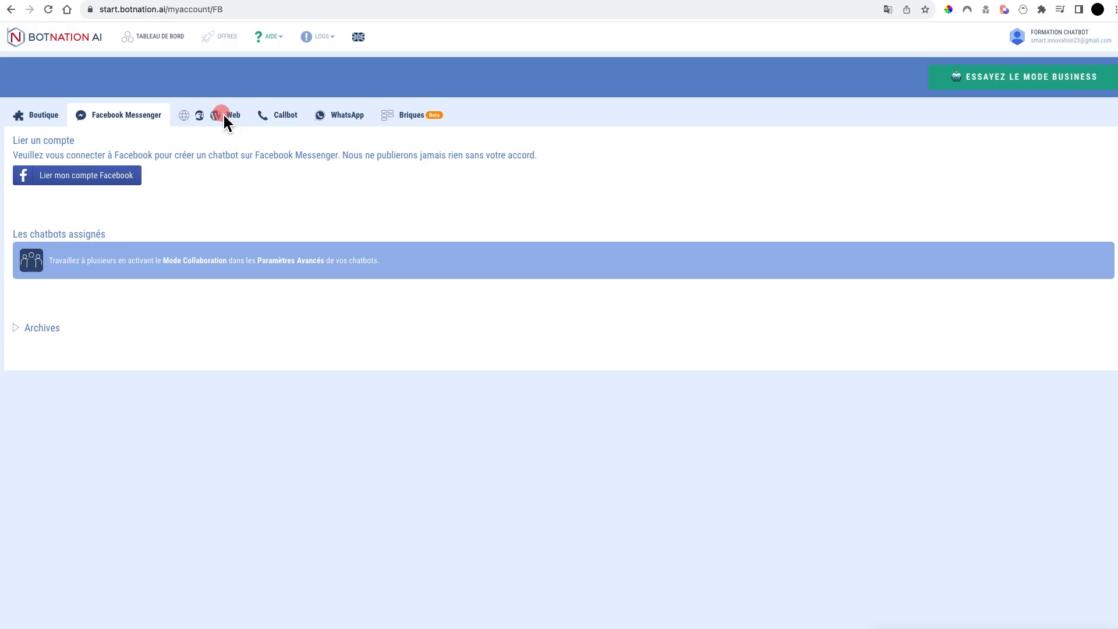
pyautogui.click(217, 118)
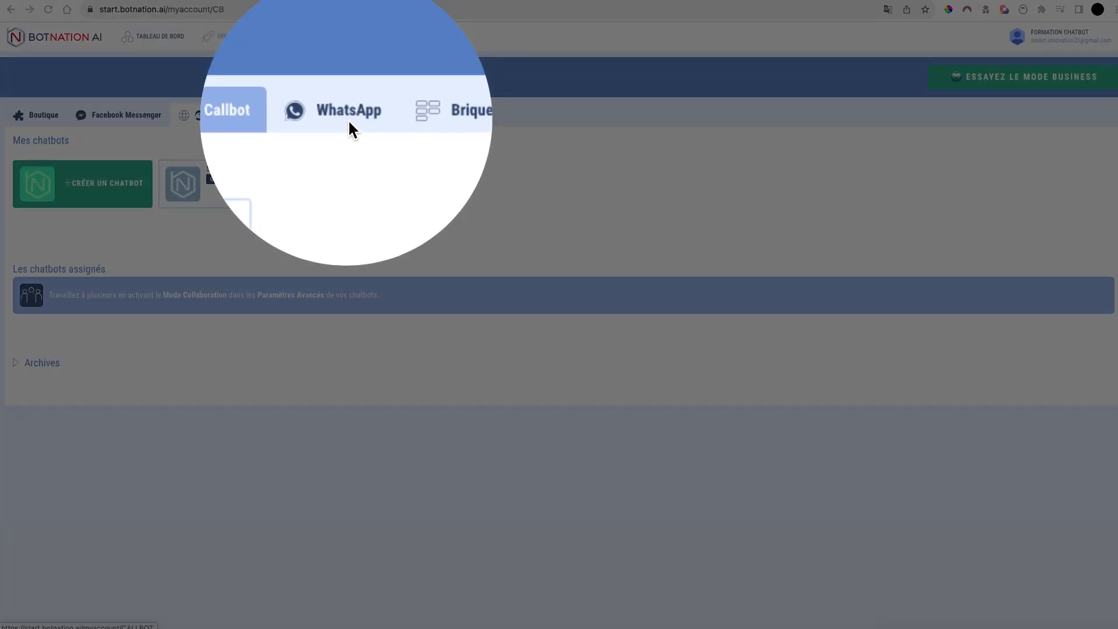
pyautogui.click(347, 119)
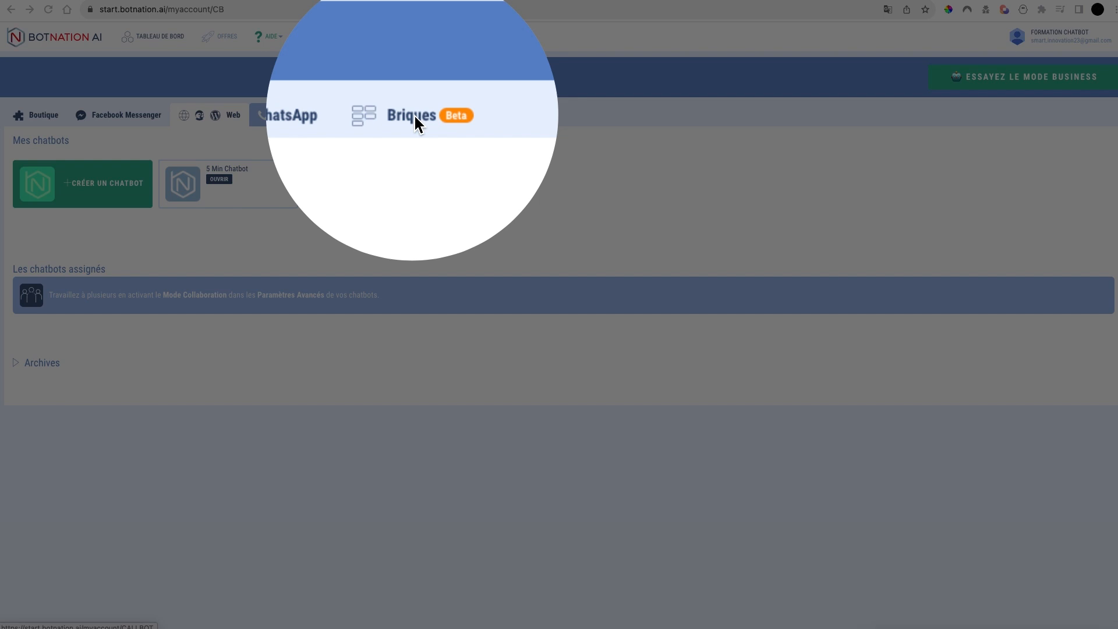
pyautogui.click(412, 115)
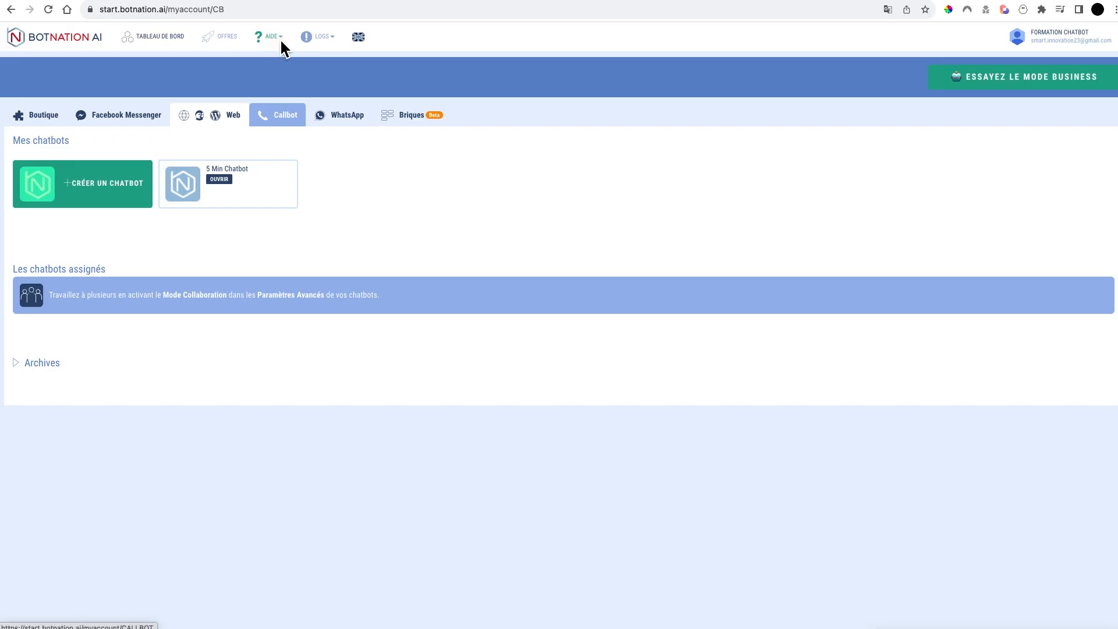
# Step: Open the help options and examine the support choices, including Discuter avec nous
pyautogui.click(279, 37)
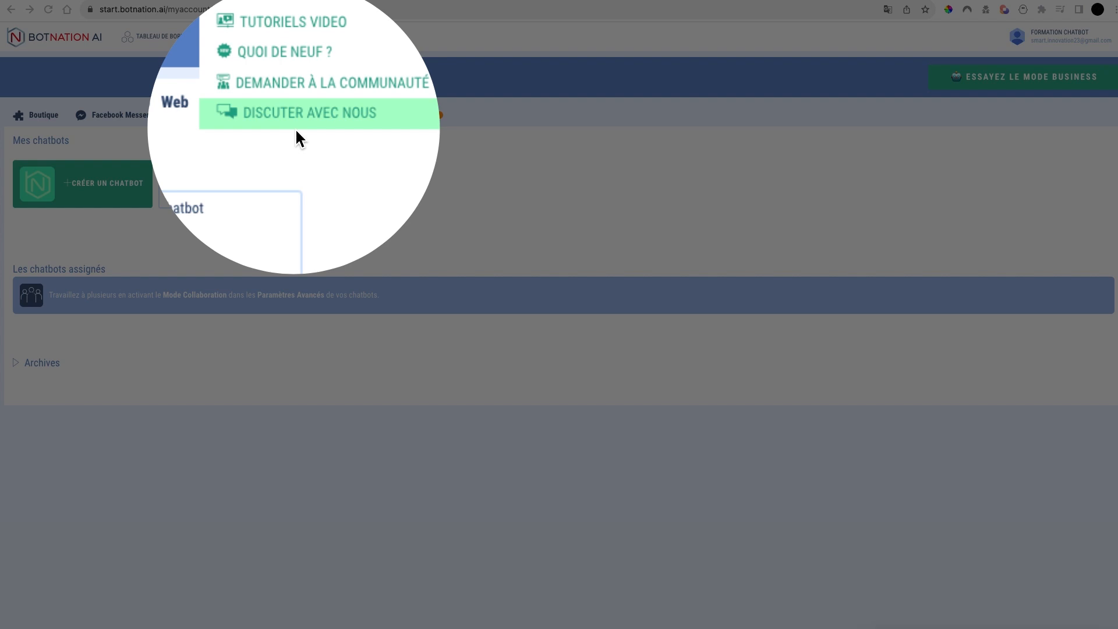
pyautogui.click(295, 127)
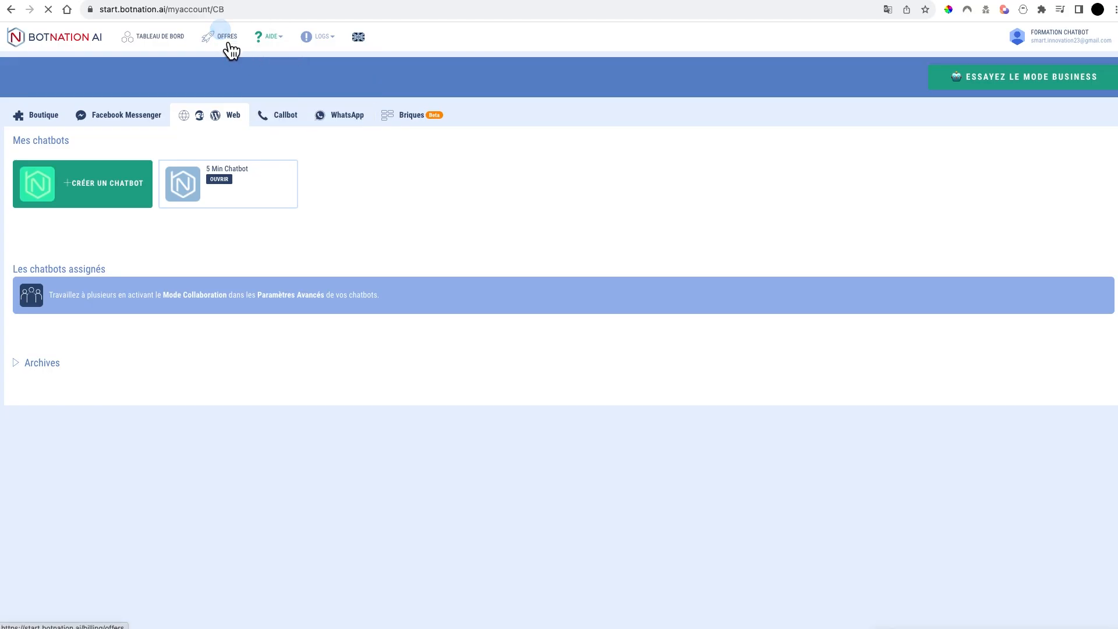
# Step: Examine the Starter+, Business and Entreprise offers, and return to the dashboard's web chatbots
pyautogui.click(226, 43)
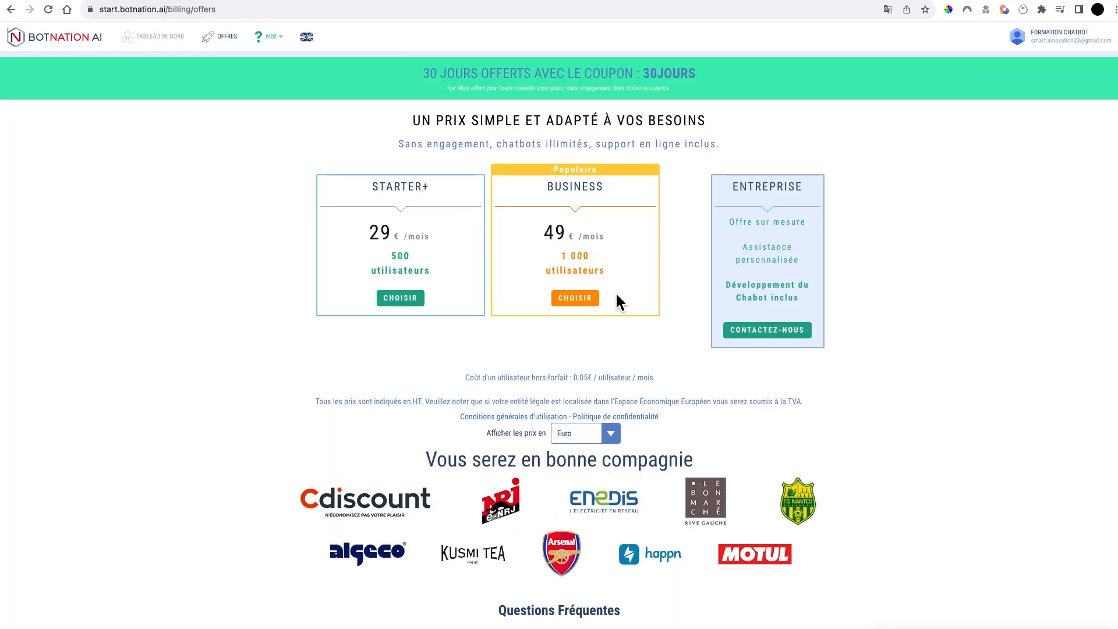
pyautogui.click(175, 45)
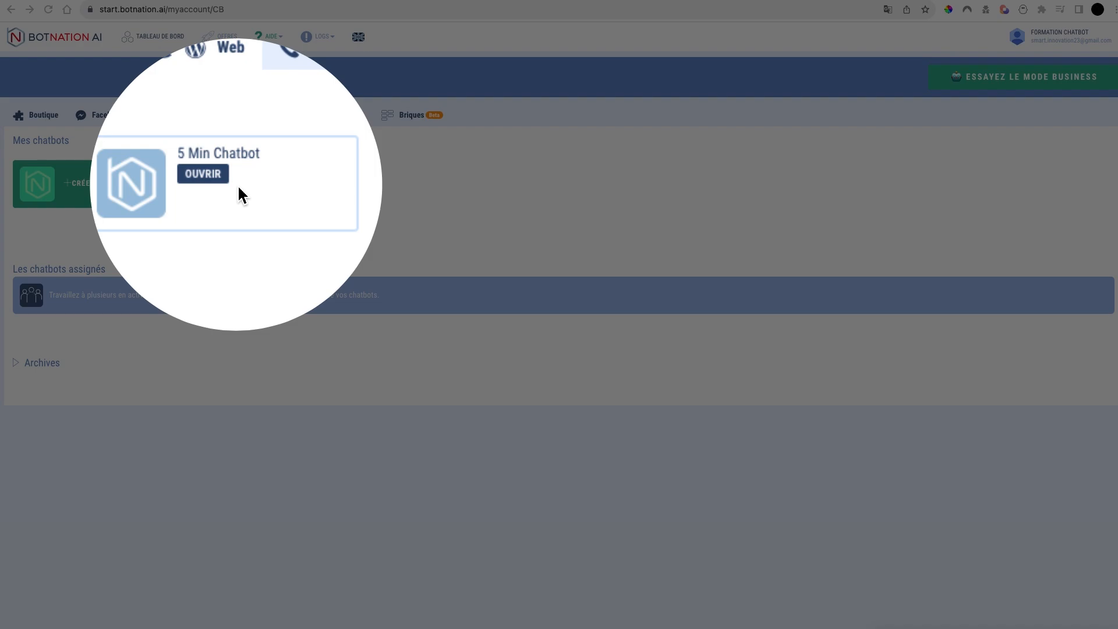
pyautogui.click(232, 169)
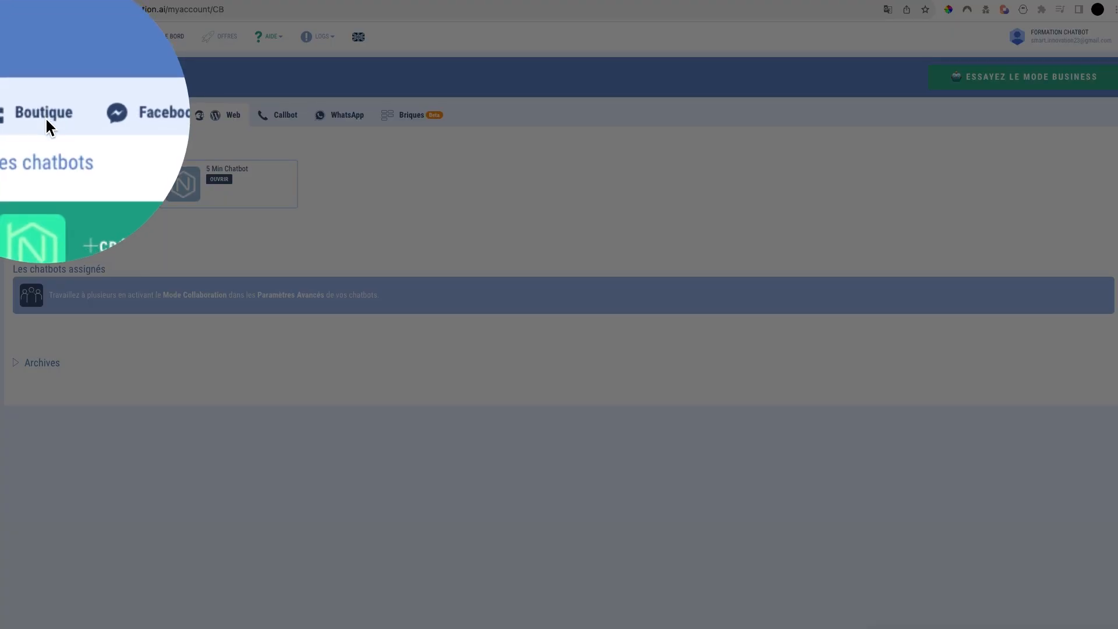
pyautogui.click(45, 117)
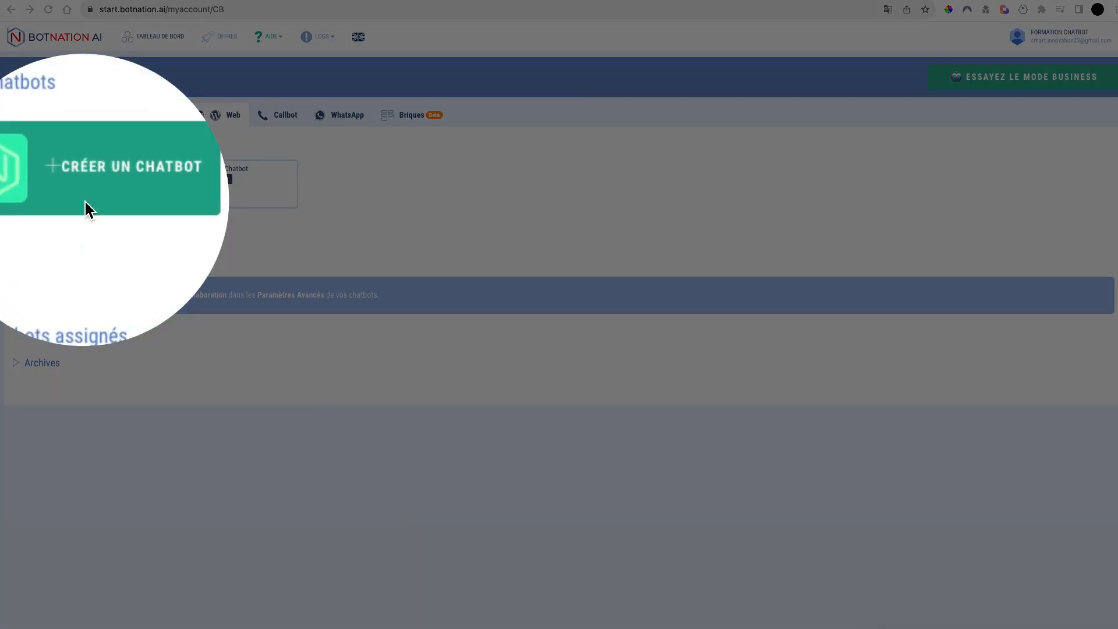
# Step: Create a new web chatbot from a blank bot and name it CHAT-FORMATION
pyautogui.click(96, 198)
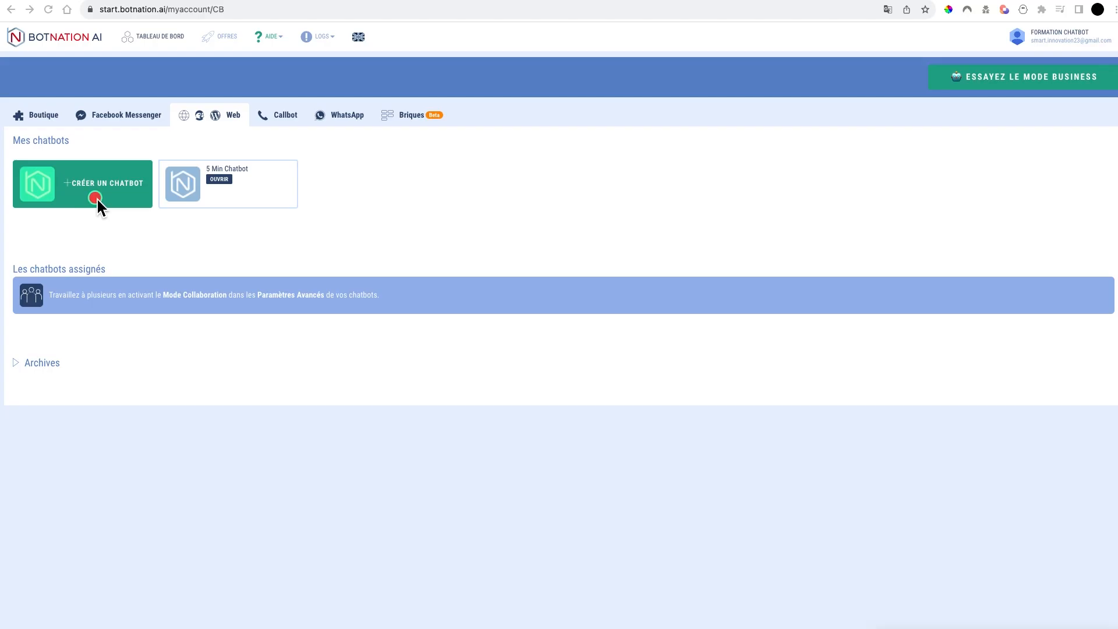
pyautogui.click(131, 198)
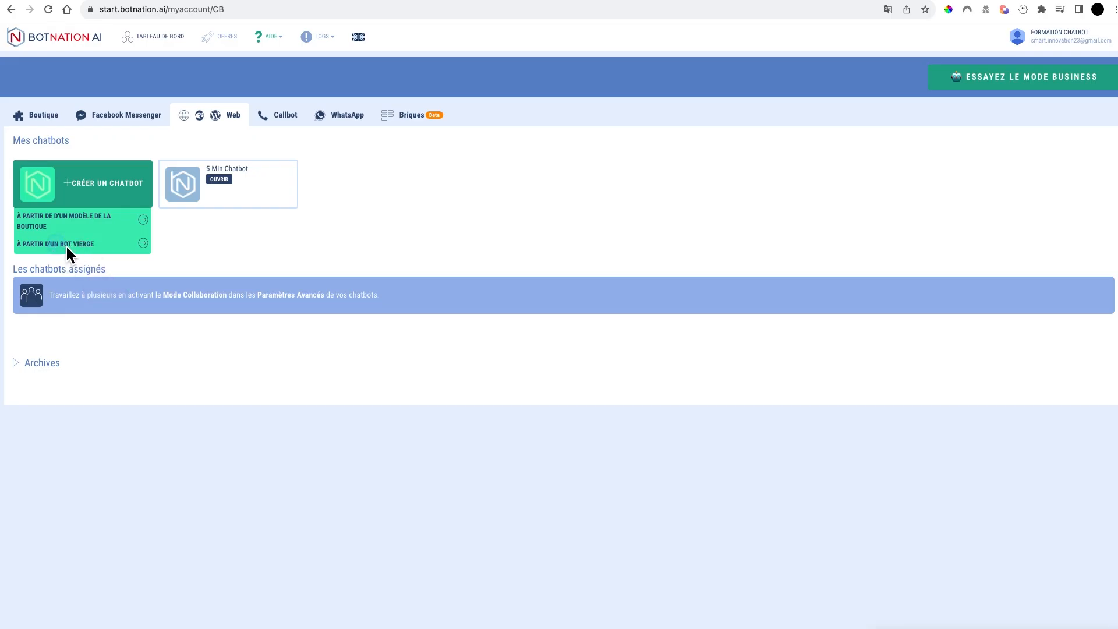
pyautogui.click(65, 244)
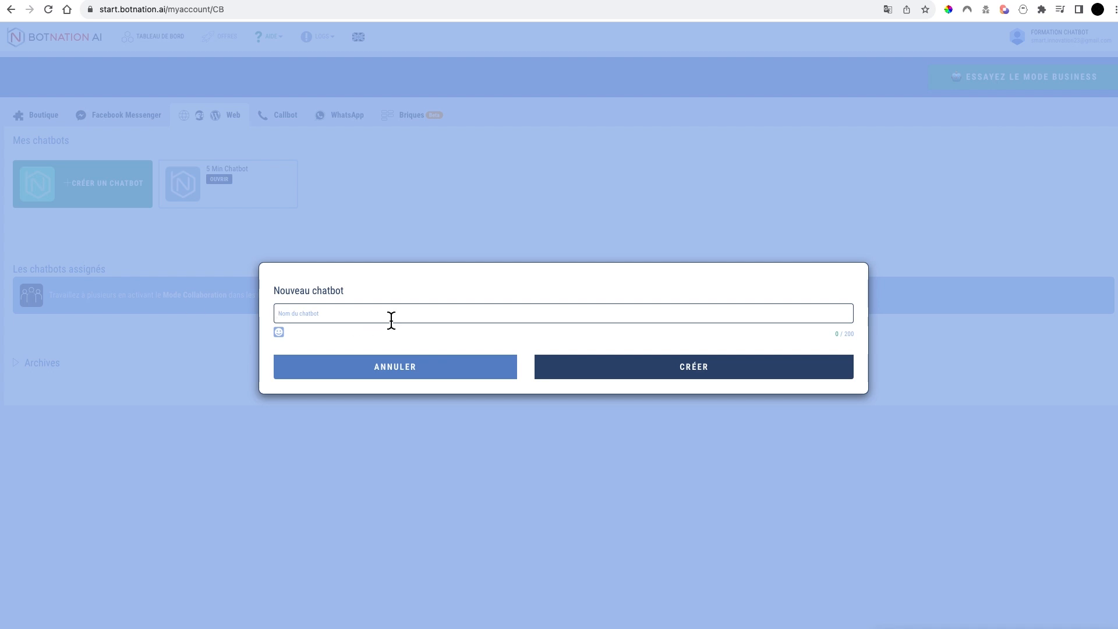
pyautogui.write('CHAT-FORMATION')
pyautogui.click(710, 369)
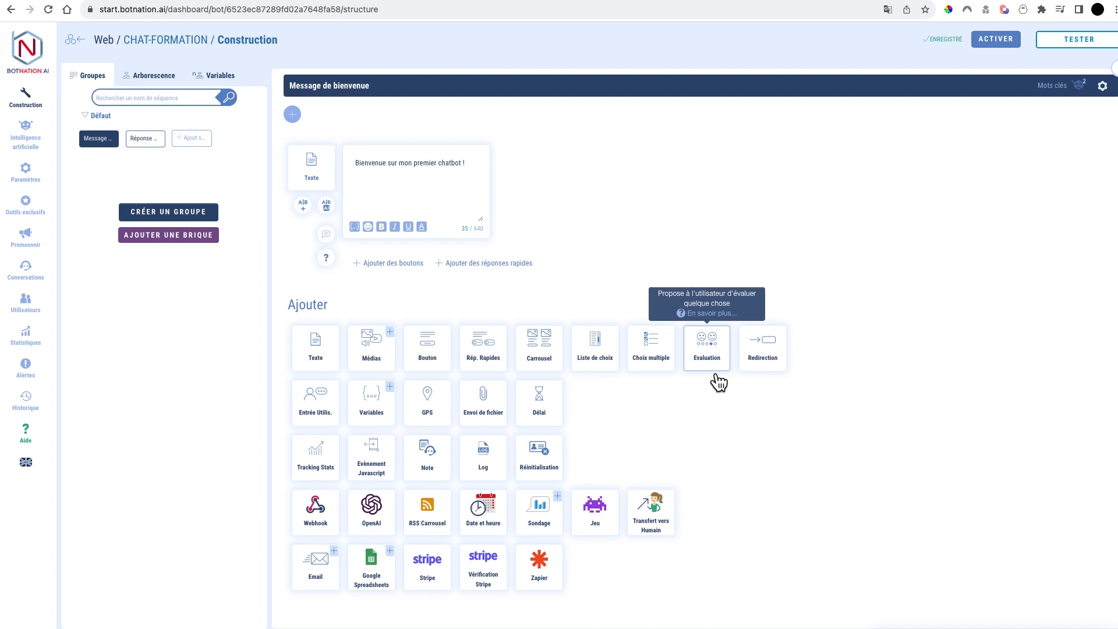
pyautogui.hotkey('ctrl', 'a')
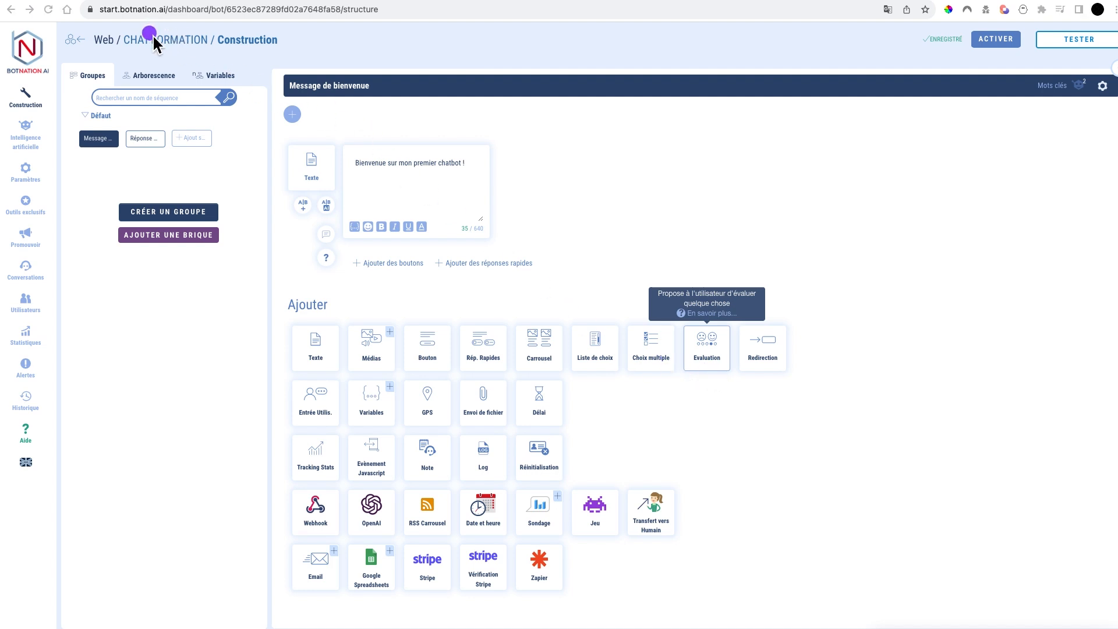
pyautogui.press('z')
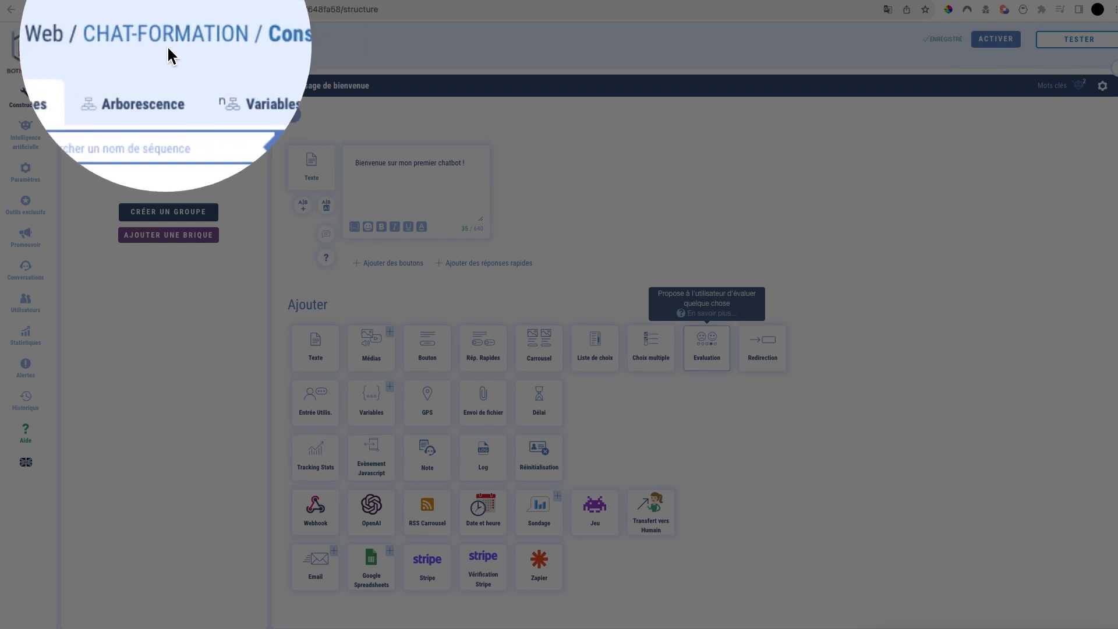
pyautogui.press('z')
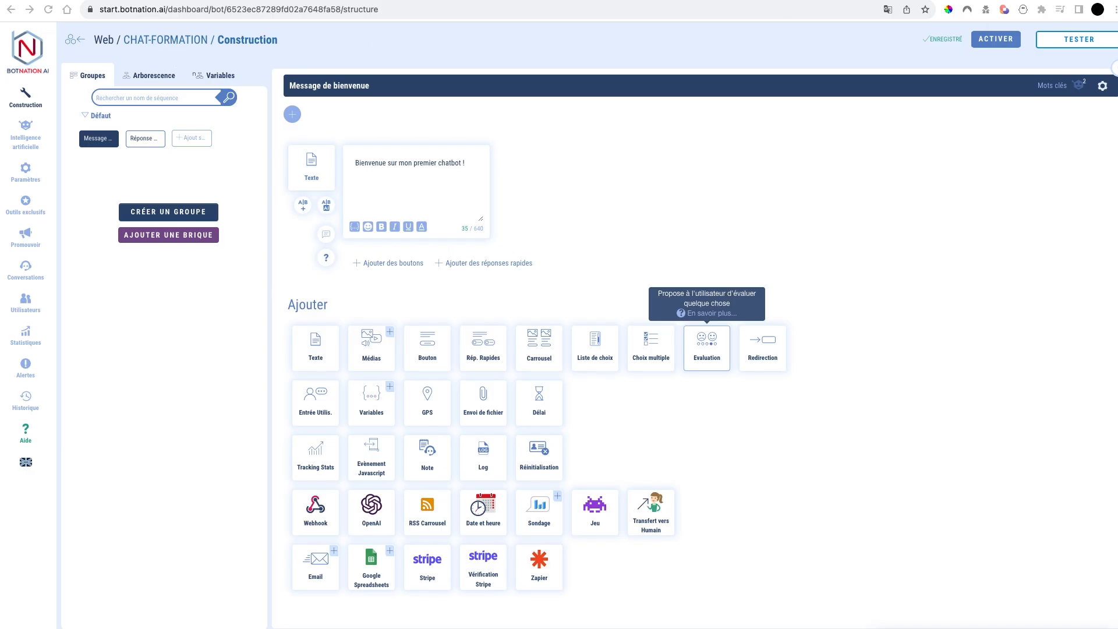
pyautogui.moveTo(1114, 18)
pyautogui.mouseDown()
pyautogui.moveTo(1071, 57)
pyautogui.moveTo(195, 564)
pyautogui.moveTo(38, 604)
pyautogui.moveTo(3, 626)
pyautogui.mouseUp()
pyautogui.moveTo(1029, 287); pyautogui.dragTo(969, 68)
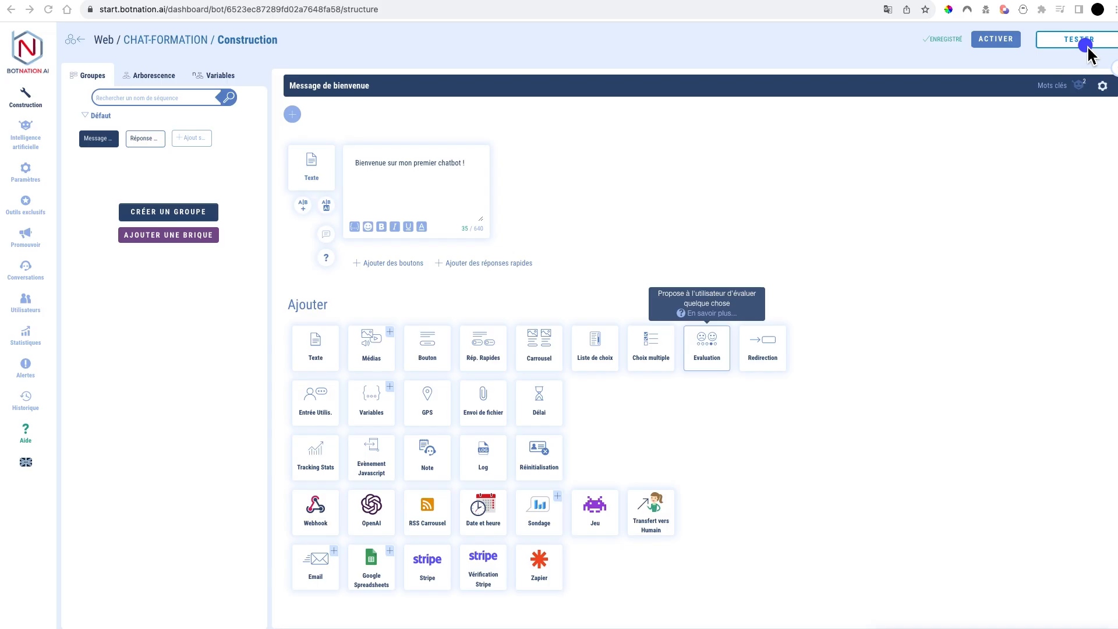
# Step: Preview the chatbot on the sample website, return to its construction page and examine the available test options
pyautogui.click(1082, 45)
pyautogui.click(1084, 46)
pyautogui.click(1086, 46)
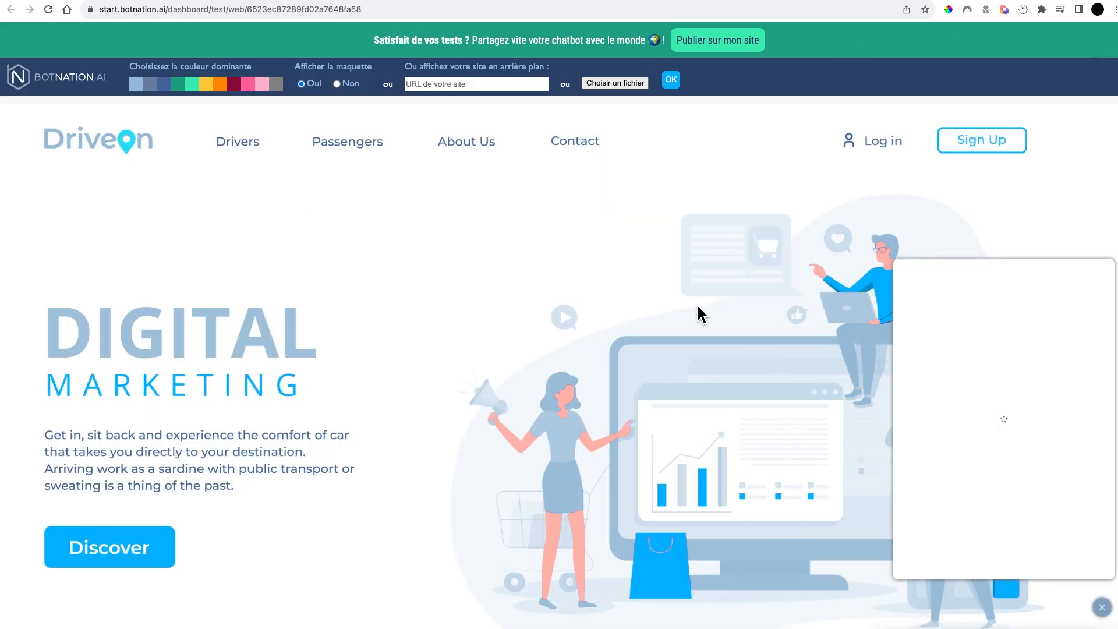
pyautogui.moveTo(436, 246); pyautogui.dragTo(878, 248)
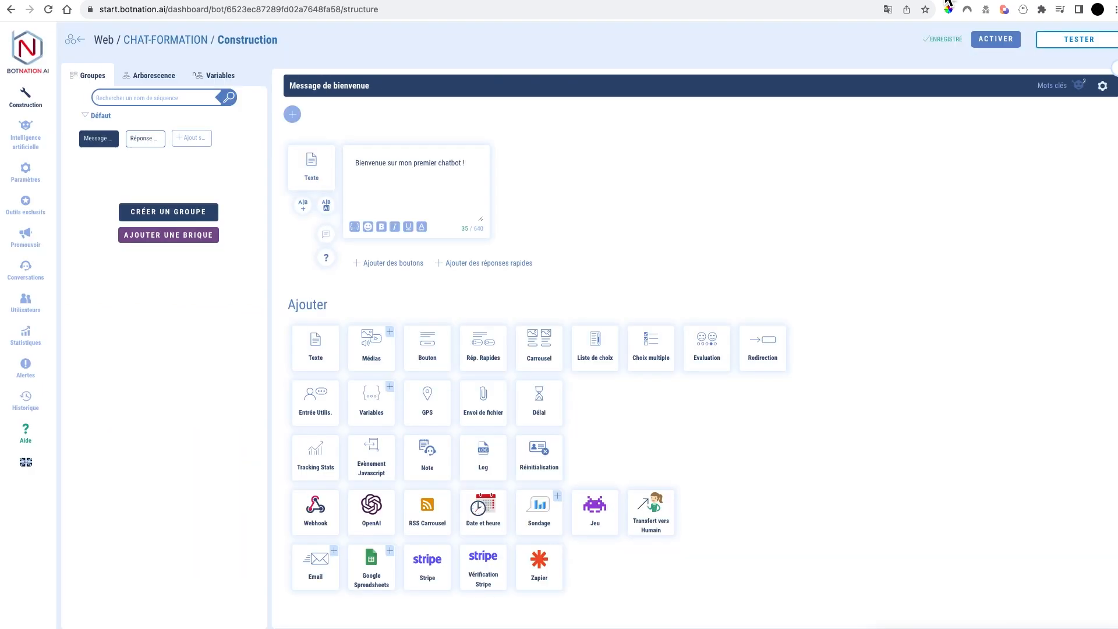
pyautogui.moveTo(1068, 60)
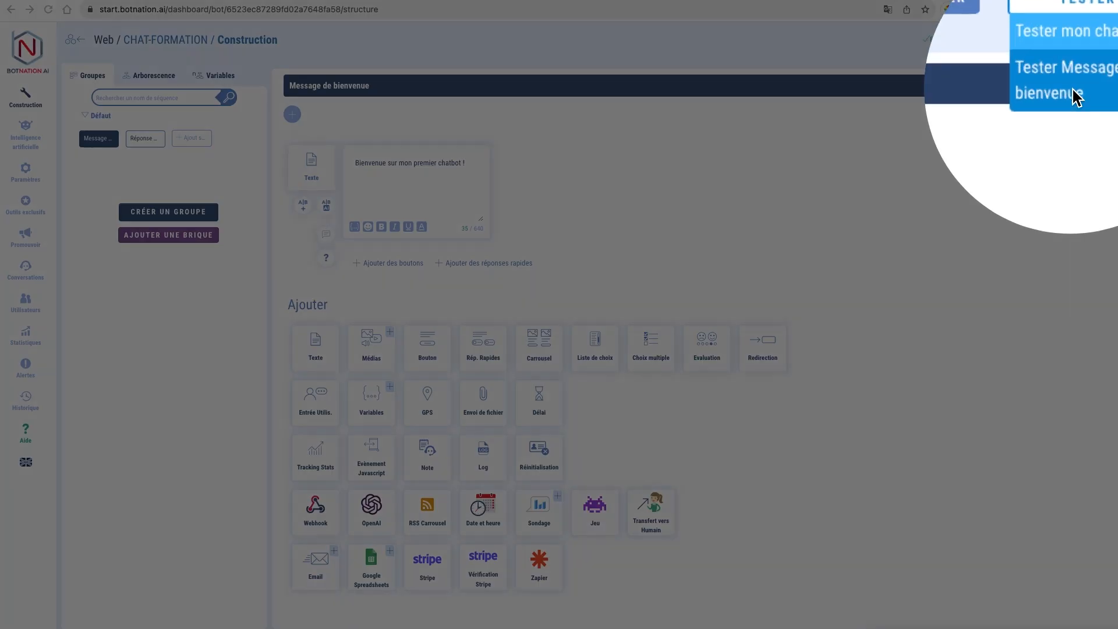
pyautogui.click(1071, 89)
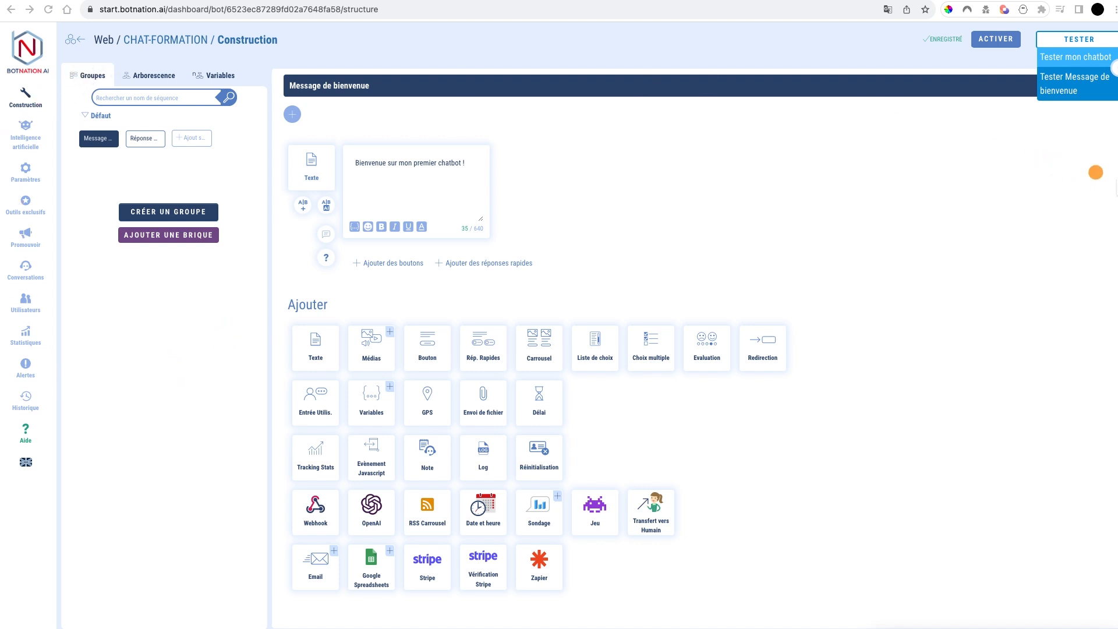
pyautogui.moveTo(62, 25)
pyautogui.mouseDown()
pyautogui.moveTo(44, 55)
pyautogui.moveTo(15, 272)
pyautogui.moveTo(4, 521)
pyautogui.mouseUp()
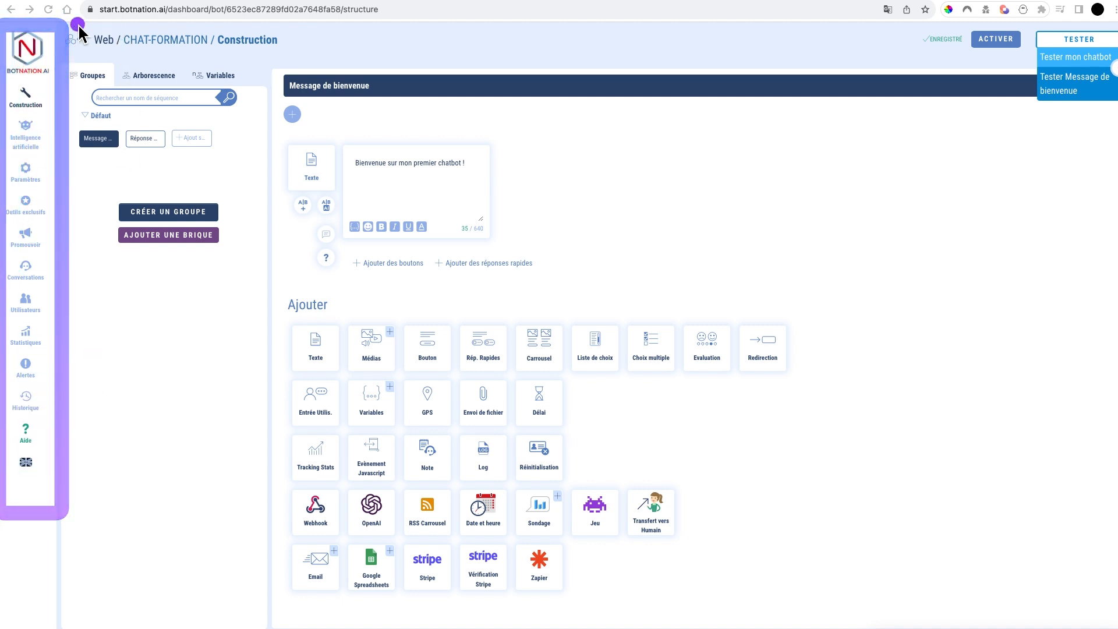
pyautogui.moveTo(70, 26); pyautogui.dragTo(703, 492)
pyautogui.moveTo(955, 568)
pyautogui.mouseDown()
pyautogui.moveTo(1043, 569)
pyautogui.moveTo(1113, 621)
pyautogui.mouseUp()
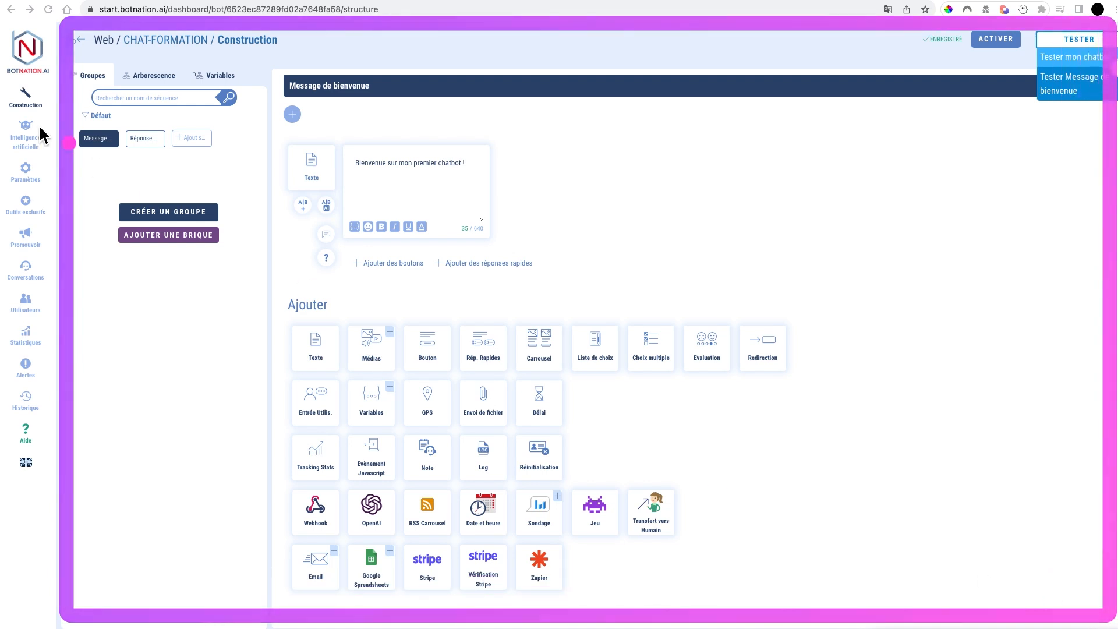
pyautogui.moveTo(60, 36)
pyautogui.mouseDown()
pyautogui.moveTo(32, 115)
pyautogui.moveTo(6, 494)
pyautogui.mouseUp()
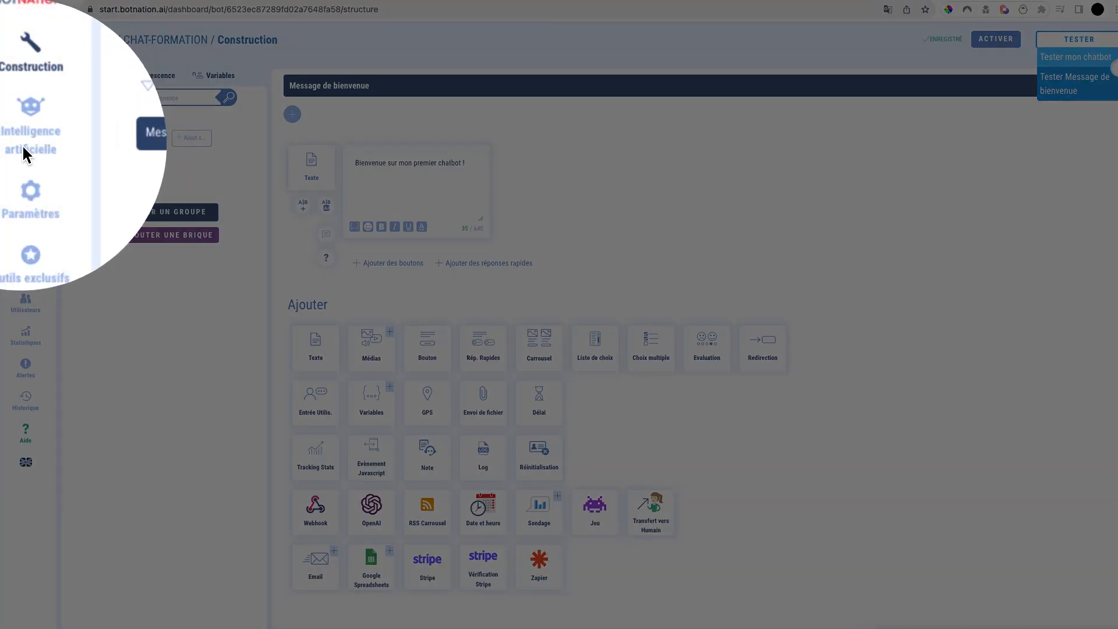
# Step: Open the Intelligence artificielle section and examine the library choices of Rule 1 and the Défaut context
pyautogui.click(32, 140)
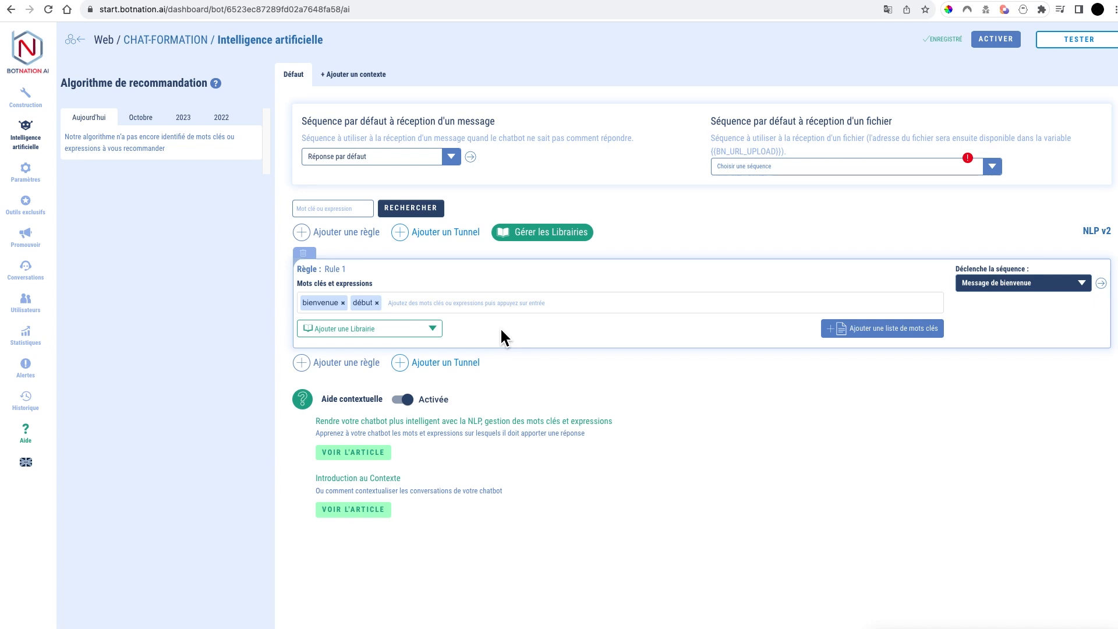
pyautogui.click(444, 336)
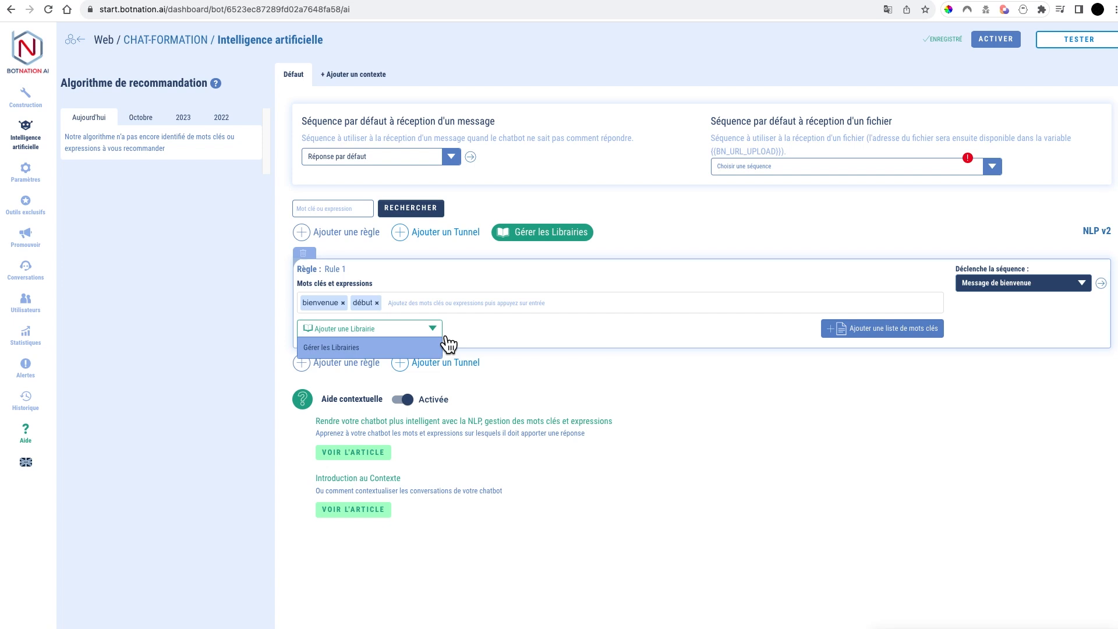
pyautogui.click(37, 140)
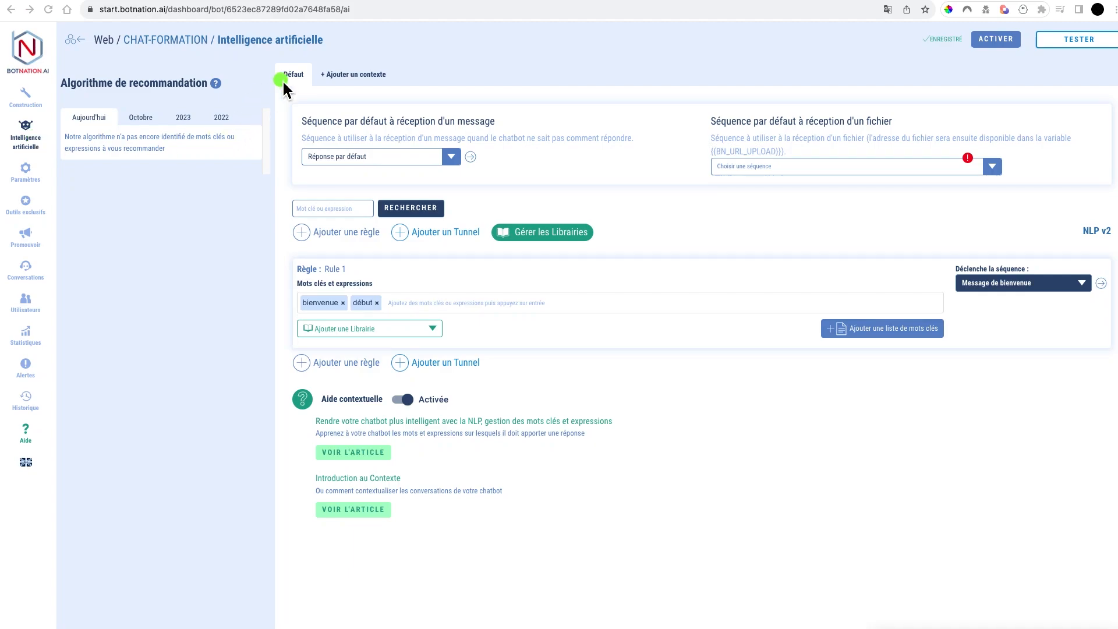
pyautogui.click(288, 77)
pyautogui.click(320, 81)
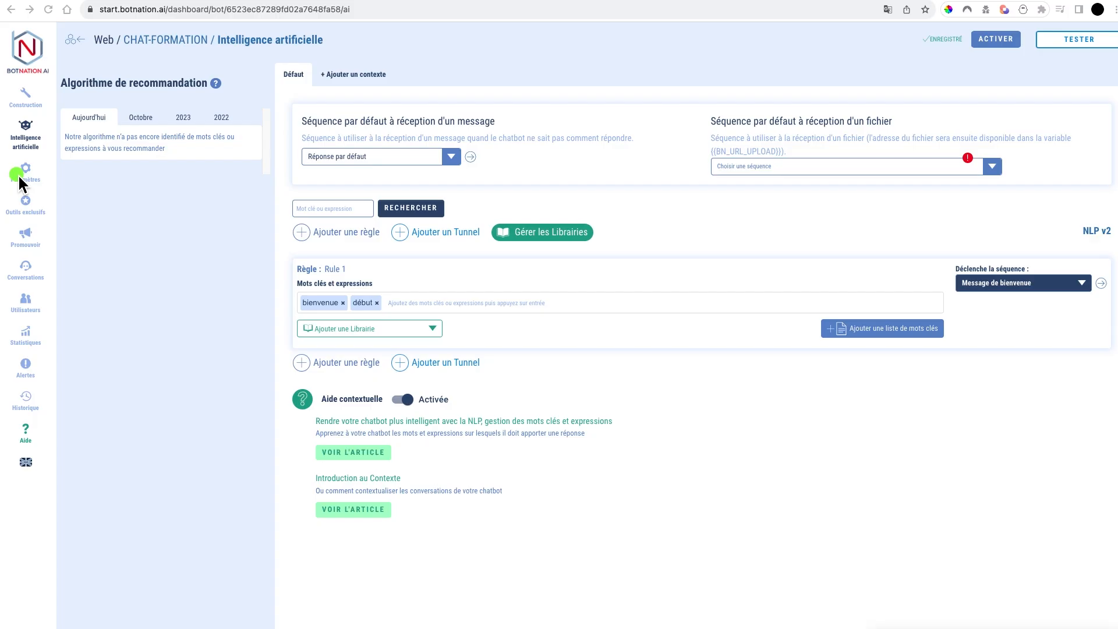
# Step: Open the chatbot's settings and examine the discussion window's appearance options, including the live preview and avatar image
pyautogui.click(28, 175)
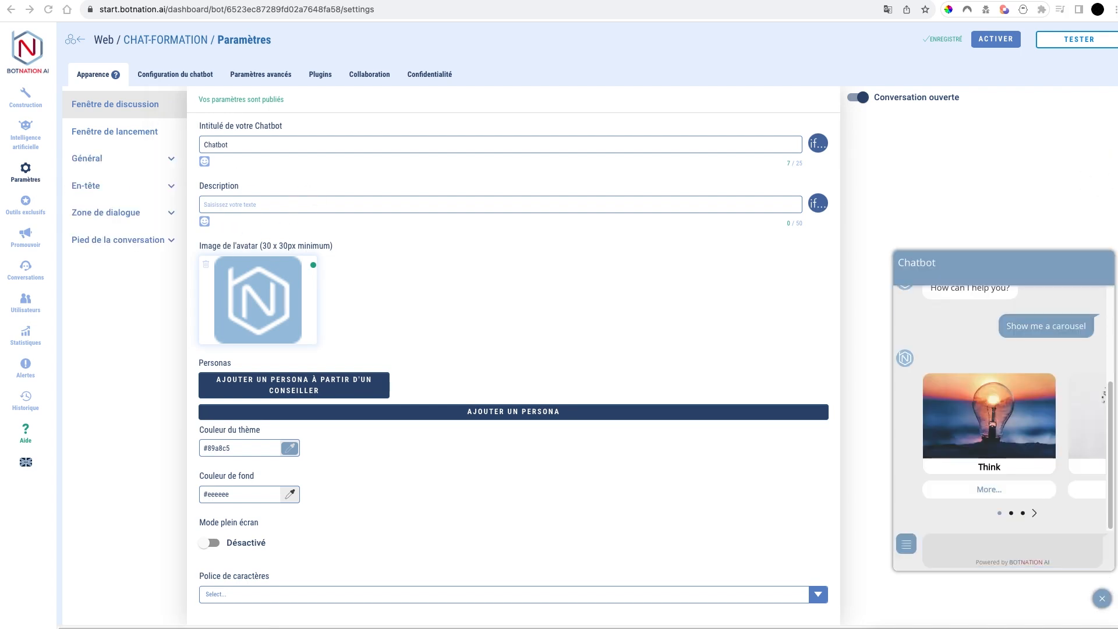
pyautogui.moveTo(874, 244); pyautogui.dragTo(1117, 575)
pyautogui.moveTo(186, 224); pyautogui.dragTo(359, 357)
pyautogui.hotkey('ctrl', 'z')
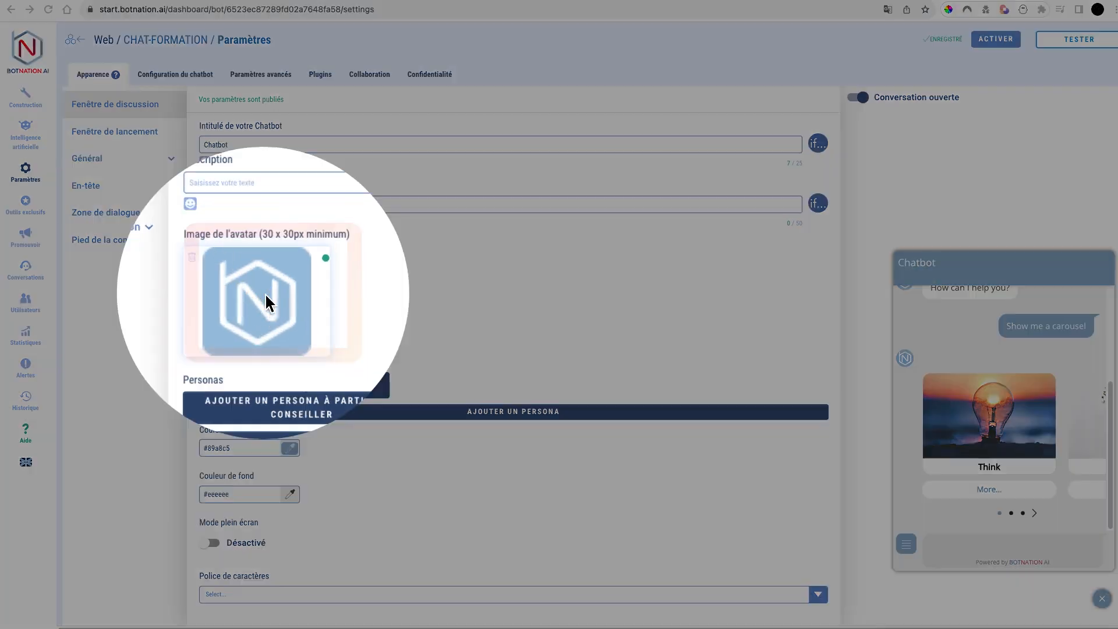
pyautogui.press('Escape')
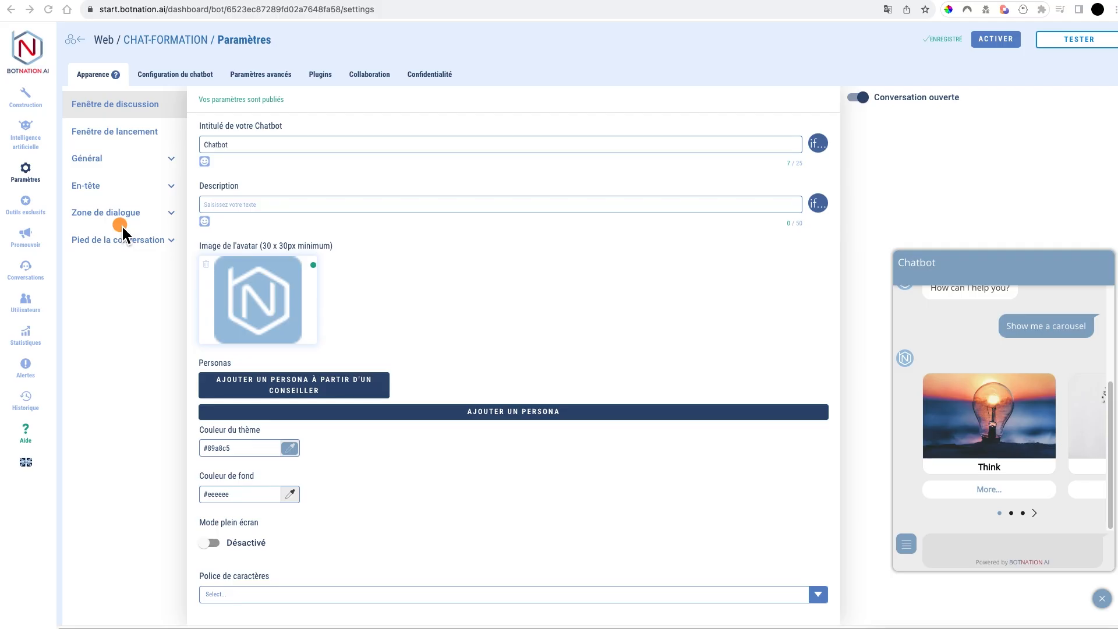
# Step: Expand the Zone de dialogue and Pied de la conversation groups and examine the appearance options for Boutons
pyautogui.click(120, 224)
pyautogui.click(104, 386)
pyautogui.click(114, 325)
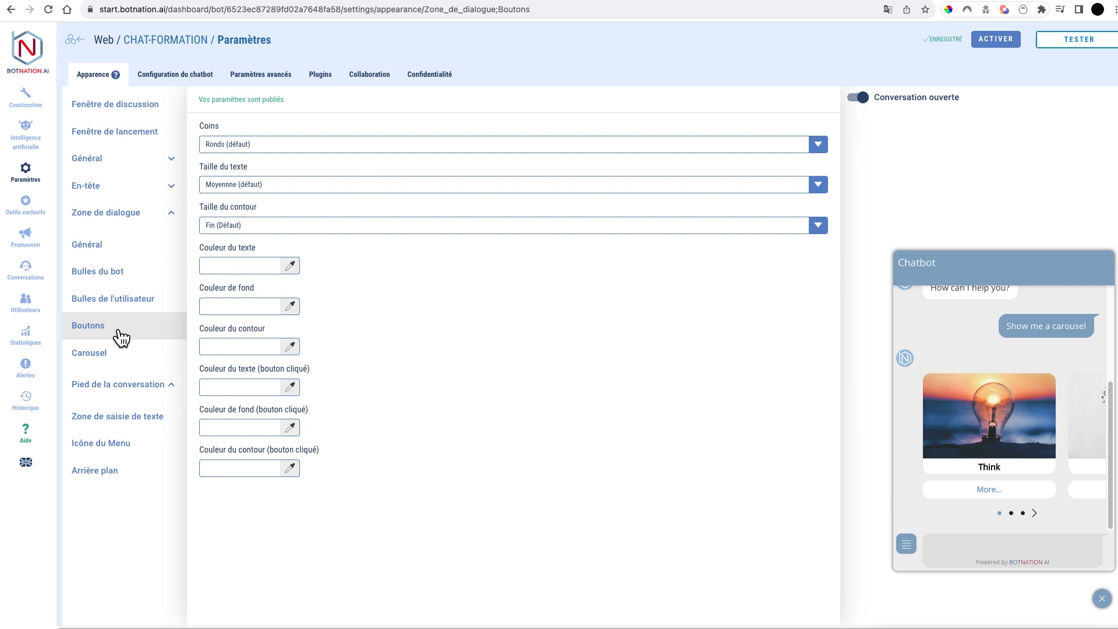
# Step: Open the chatbot configuration settings and examine the Séquence de bienvenue choices and the Mode humain speeds
pyautogui.click(182, 80)
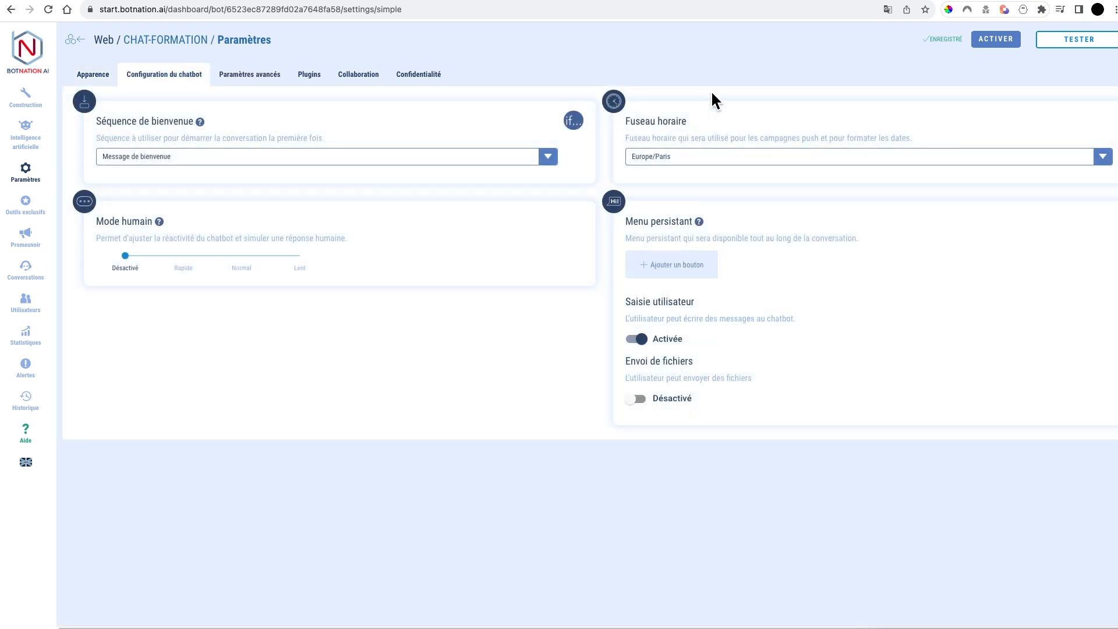
pyautogui.click(543, 167)
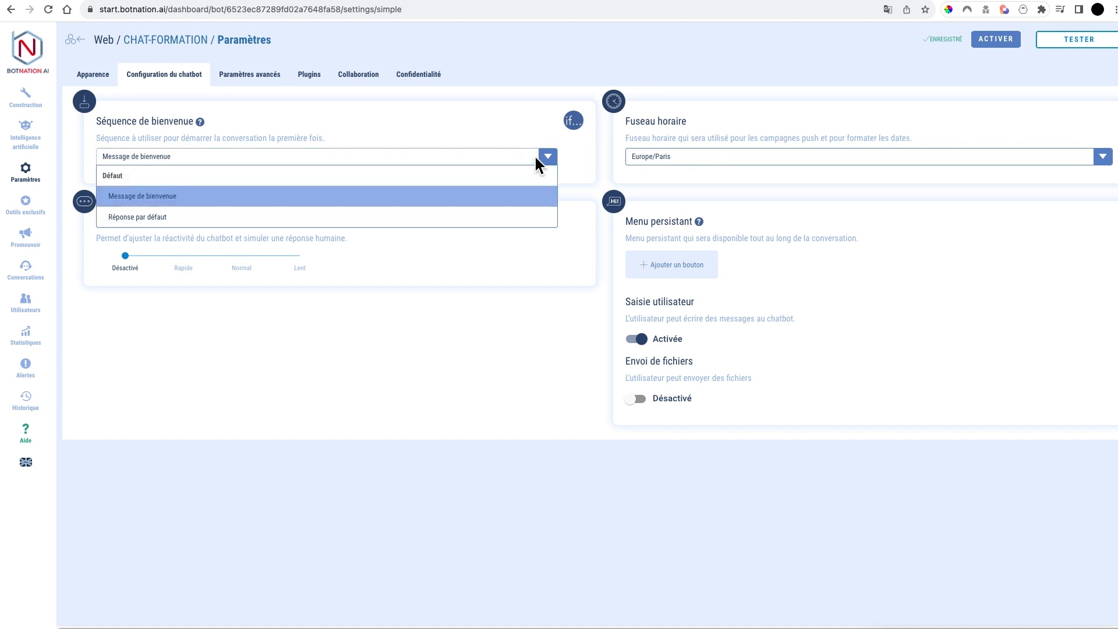
pyautogui.click(536, 128)
pyautogui.moveTo(574, 123)
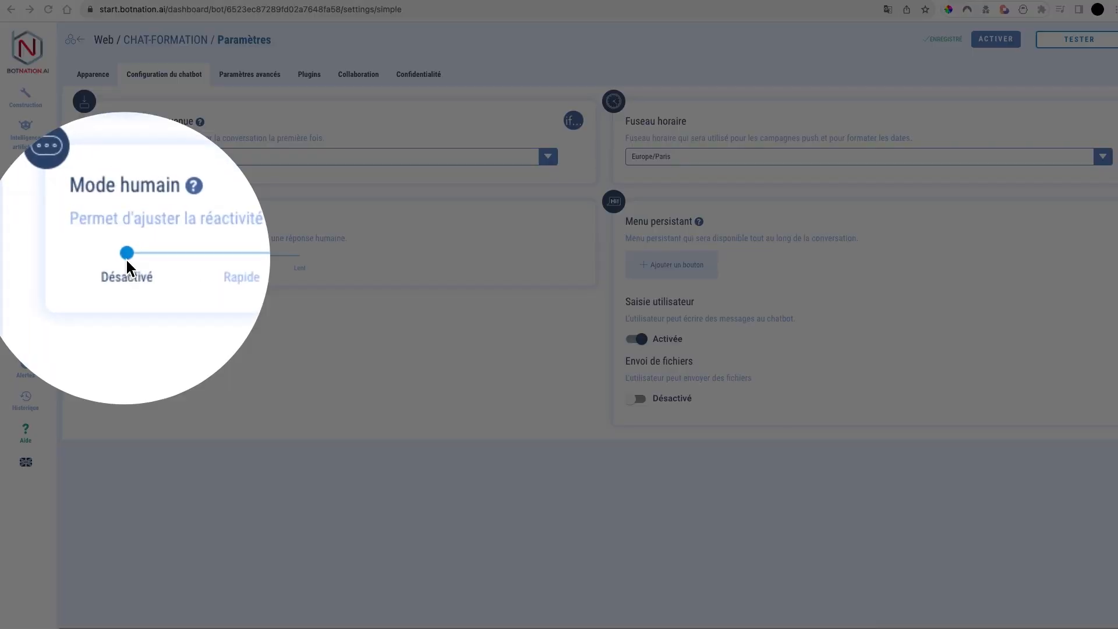
pyautogui.moveTo(127, 256); pyautogui.dragTo(185, 265)
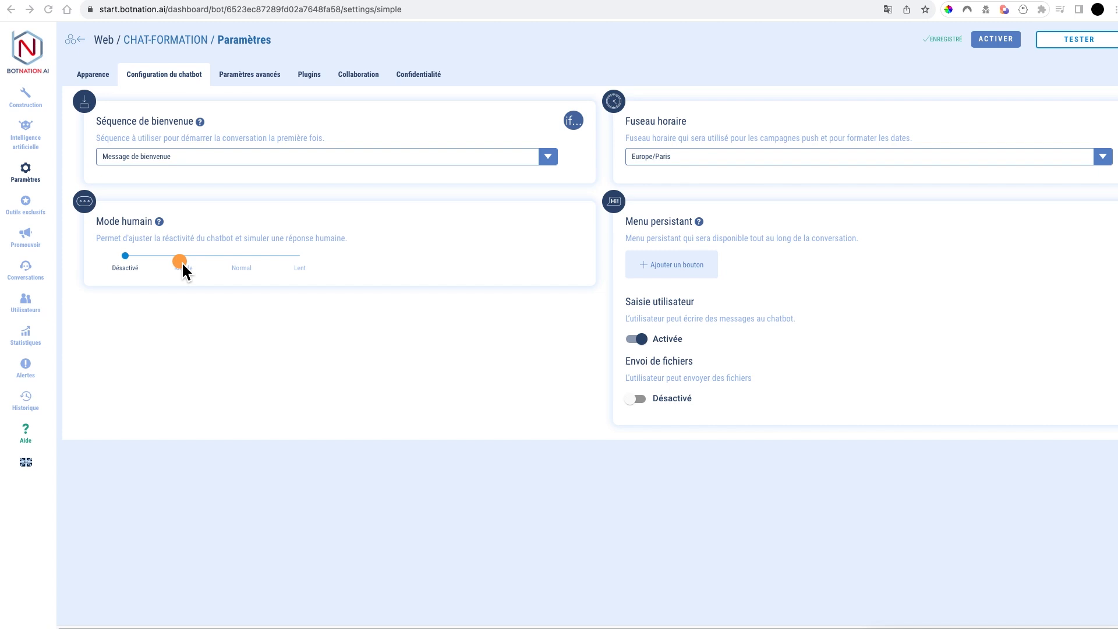
pyautogui.moveTo(149, 399)
pyautogui.mouseDown()
pyautogui.moveTo(177, 302)
pyautogui.moveTo(235, 252)
pyautogui.moveTo(362, 252)
pyautogui.moveTo(377, 231)
pyautogui.mouseUp()
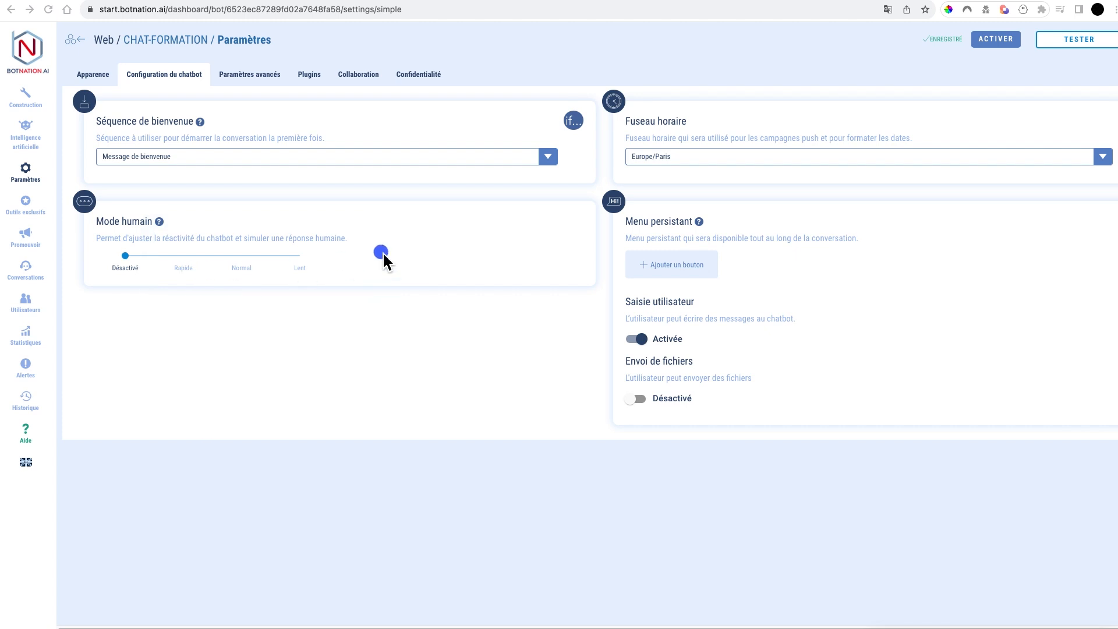
# Step: Open the advanced settings and examine the NLP version and language choices
pyautogui.click(240, 77)
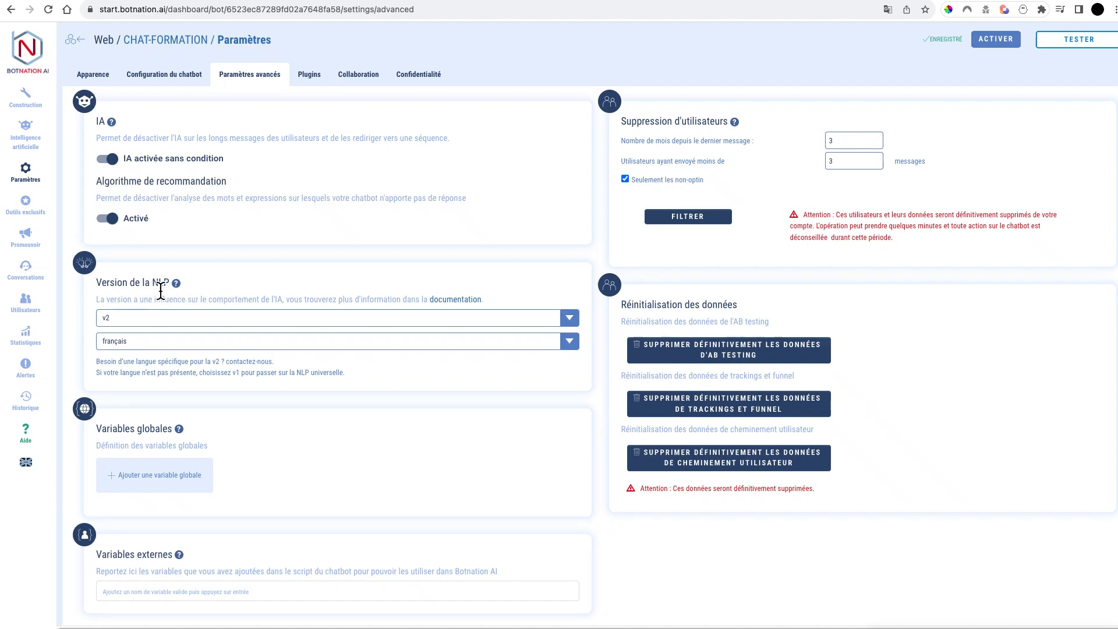
pyautogui.click(192, 320)
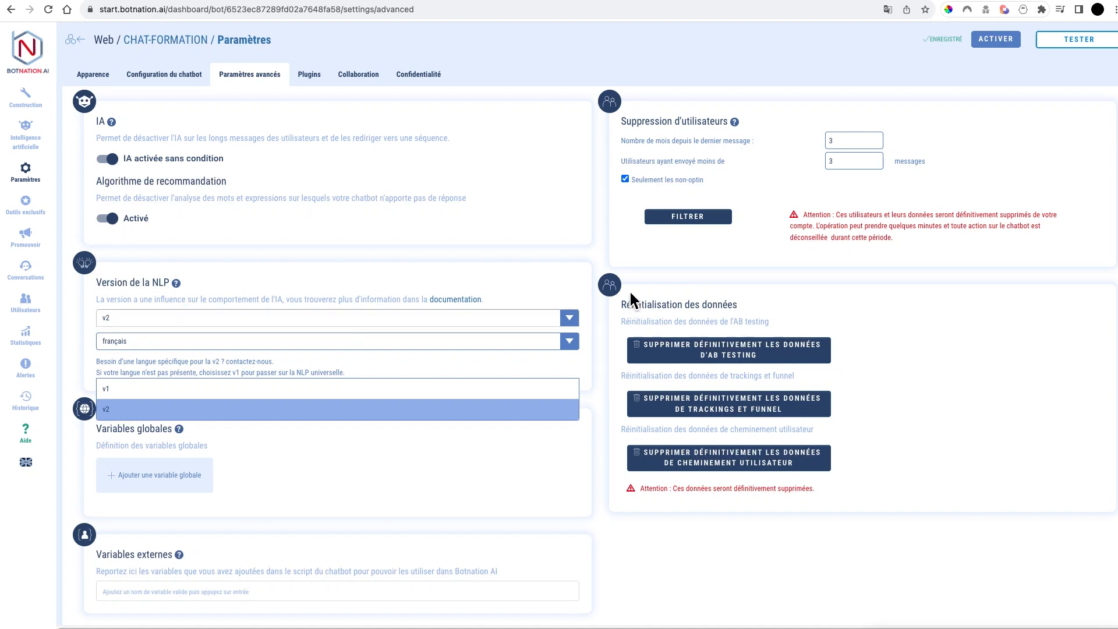
pyautogui.click(568, 285)
pyautogui.click(569, 342)
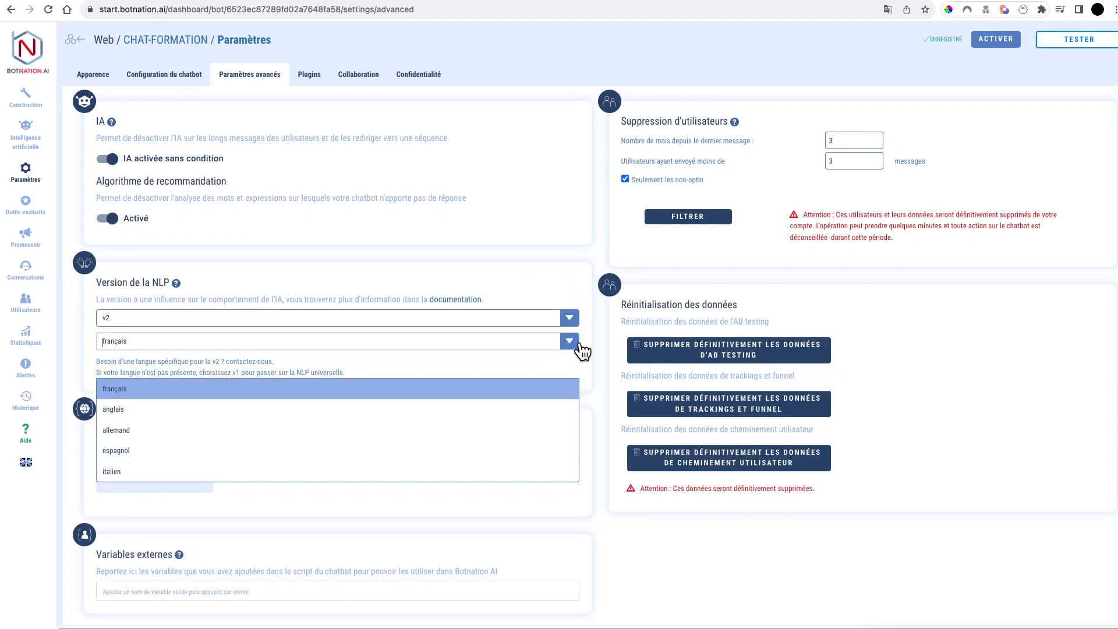
# Step: Close the NLP language choices and examine the remaining advanced settings, including Réinitialisation des données
pyautogui.click(591, 350)
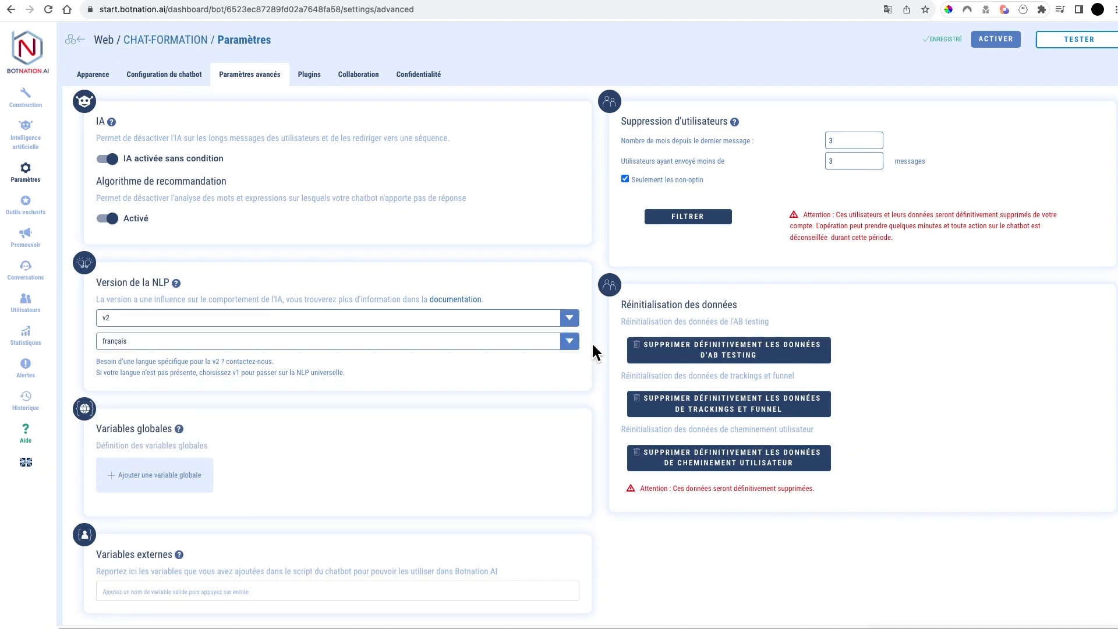
pyautogui.scroll(-1, 592, 351)
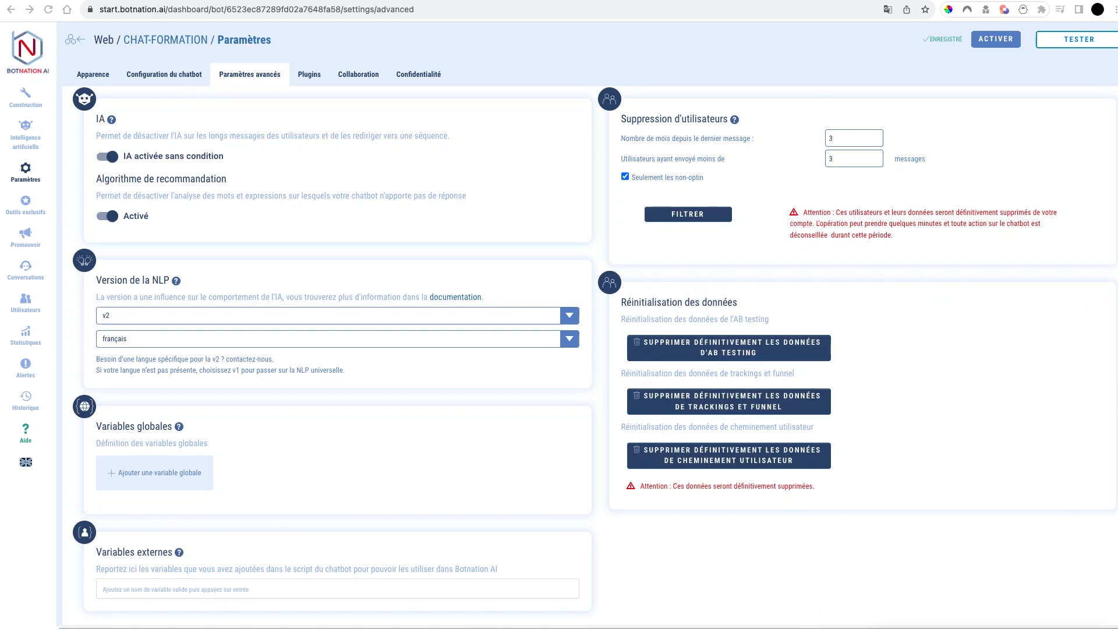
pyautogui.moveTo(1104, 268); pyautogui.dragTo(606, 502)
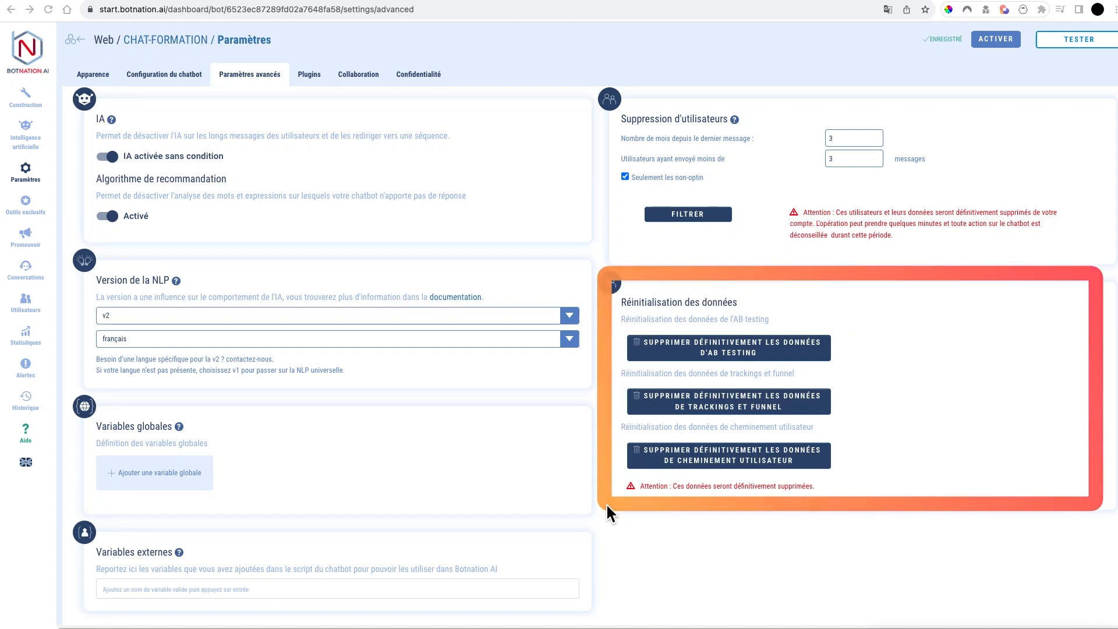
# Step: Open the Plugins settings and examine the Google Sheets, Gmail, Mailgun, DASHBOT, Stripe and Salesforce integrations
pyautogui.click(319, 77)
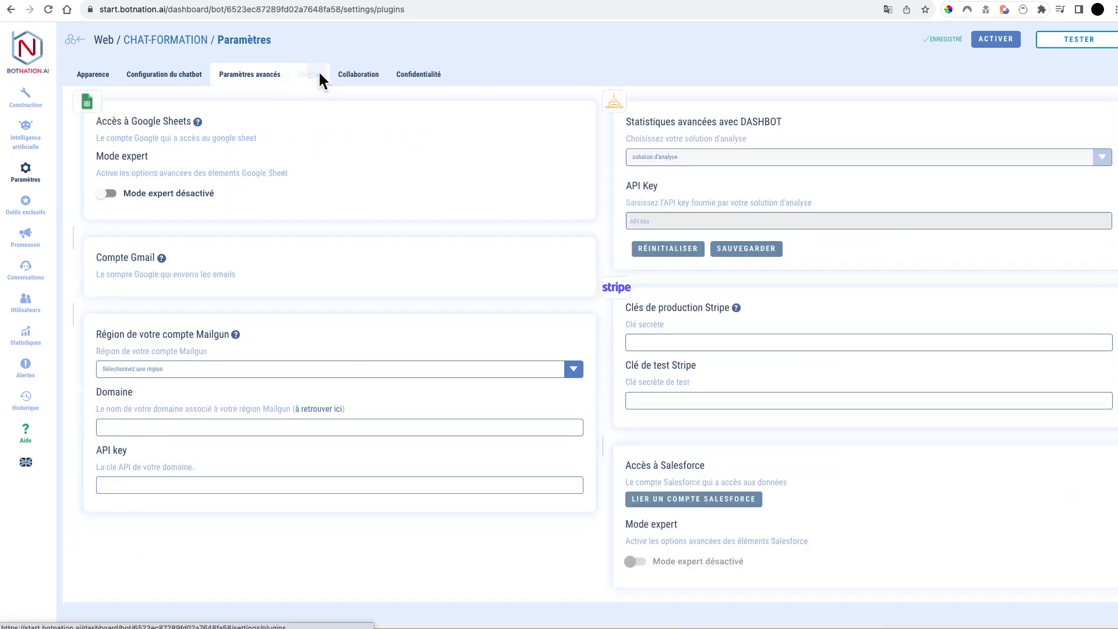
pyautogui.hotkey('ctrl', 'a')
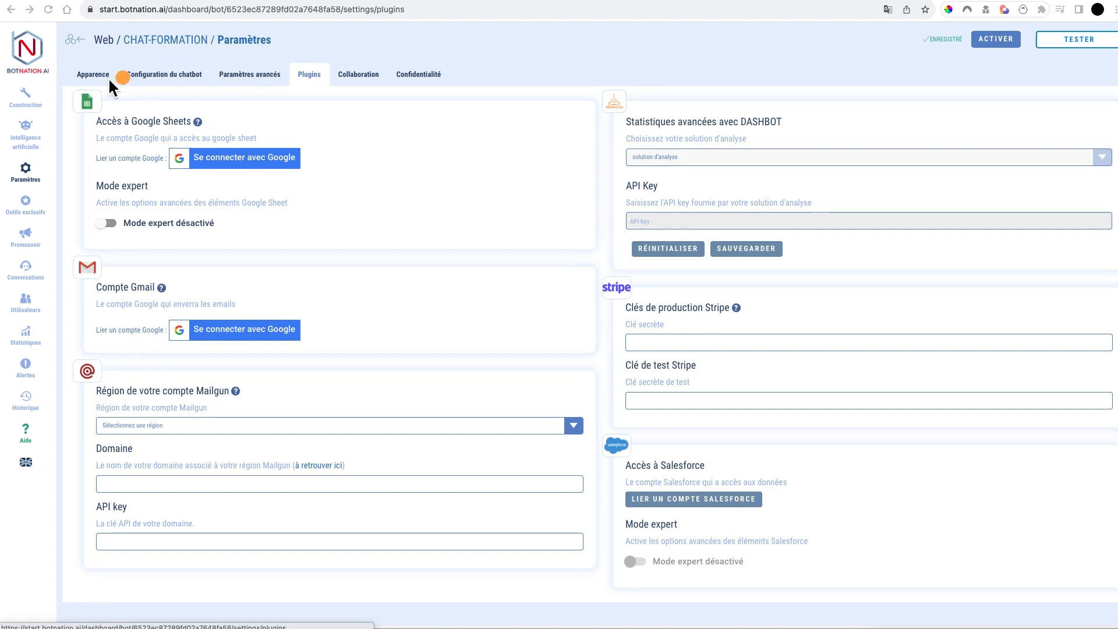
pyautogui.moveTo(47, 74); pyautogui.dragTo(607, 256)
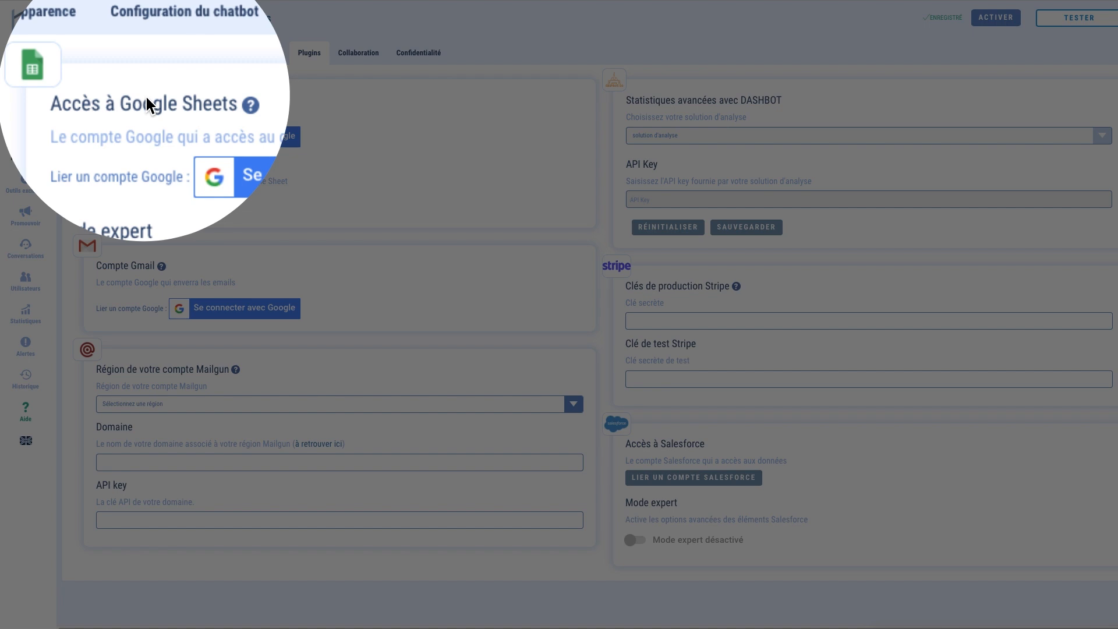
pyautogui.click(145, 95)
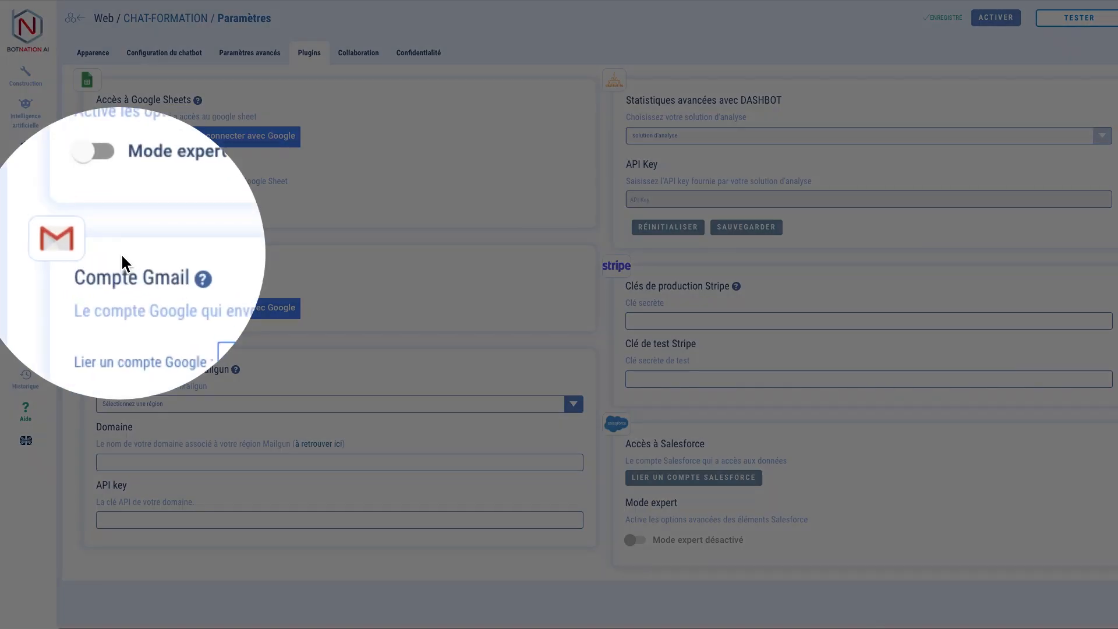
pyautogui.click(121, 255)
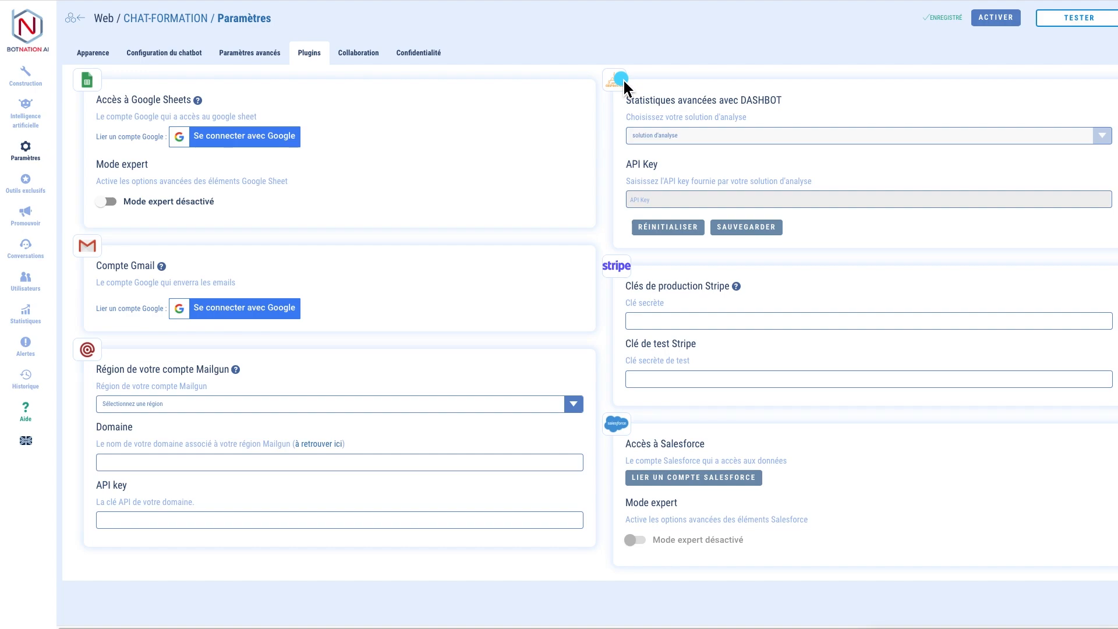
pyautogui.click(716, 195)
pyautogui.click(615, 273)
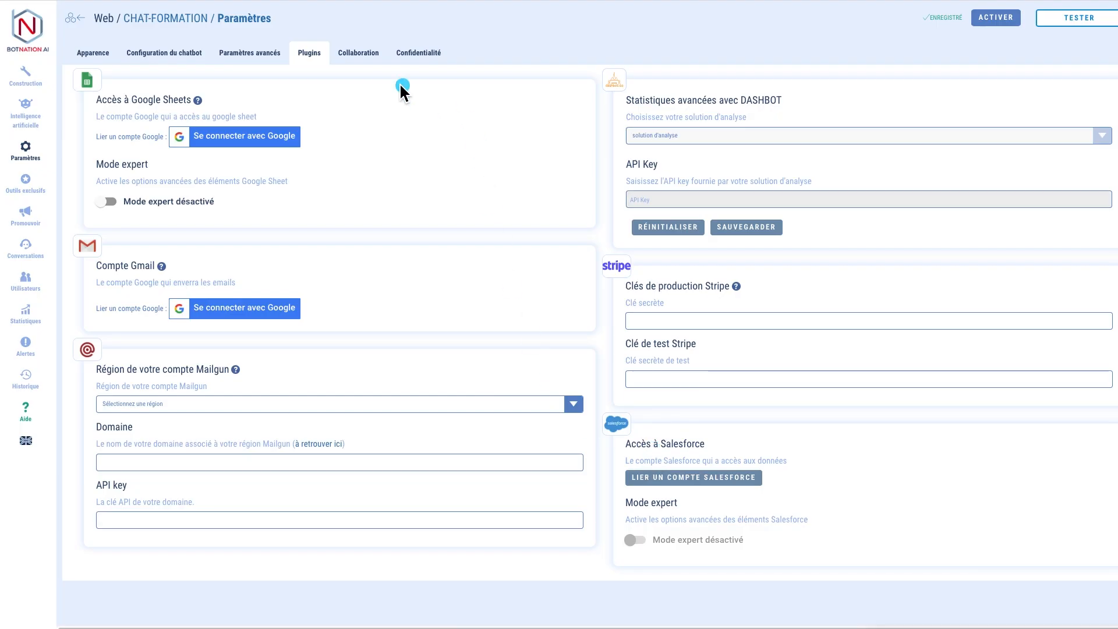
# Step: Examine the Collaboration settings for inviting and transferring, and the Confidentialité settings for anonymising user information
pyautogui.click(366, 54)
pyautogui.click(357, 54)
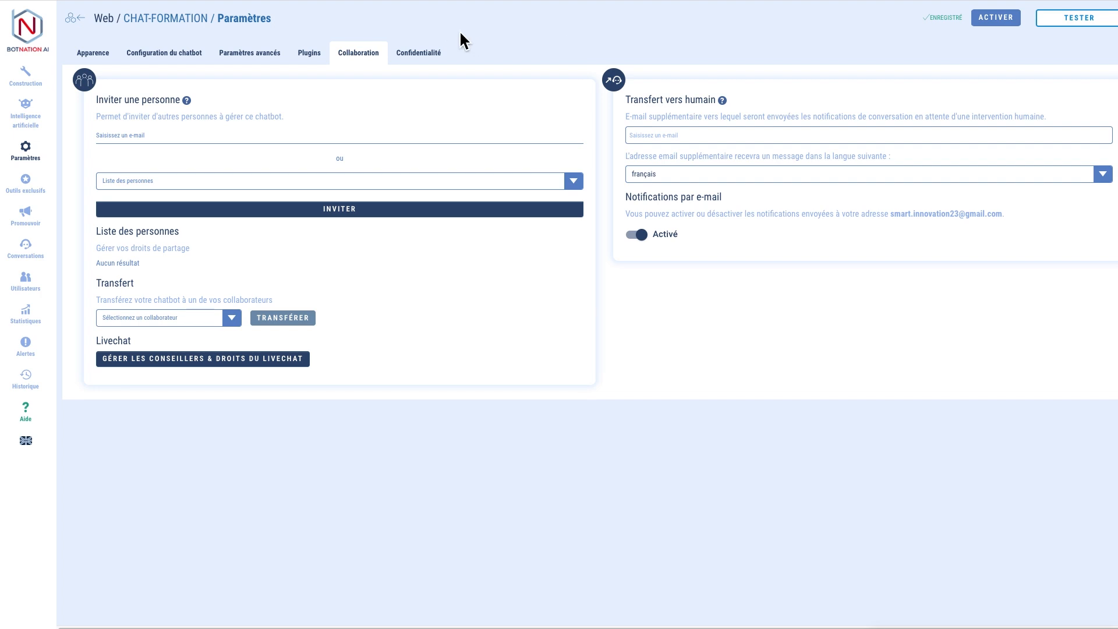
pyautogui.click(441, 59)
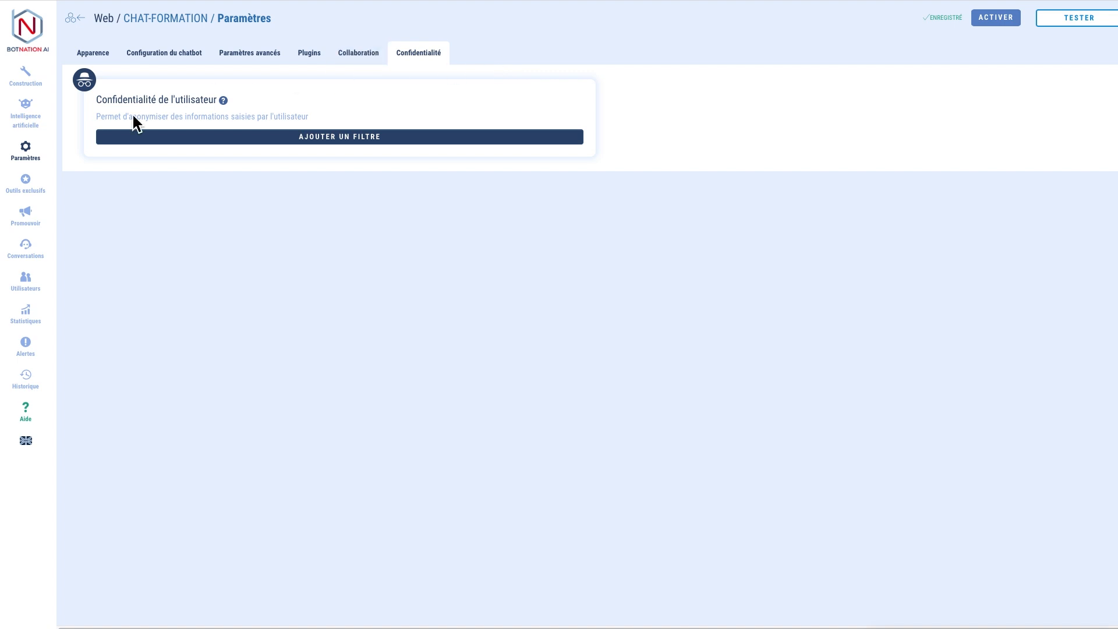
# Step: Open the Jeux and Sondages pages of the exclusive tools and examine the game models and survey area
pyautogui.click(22, 182)
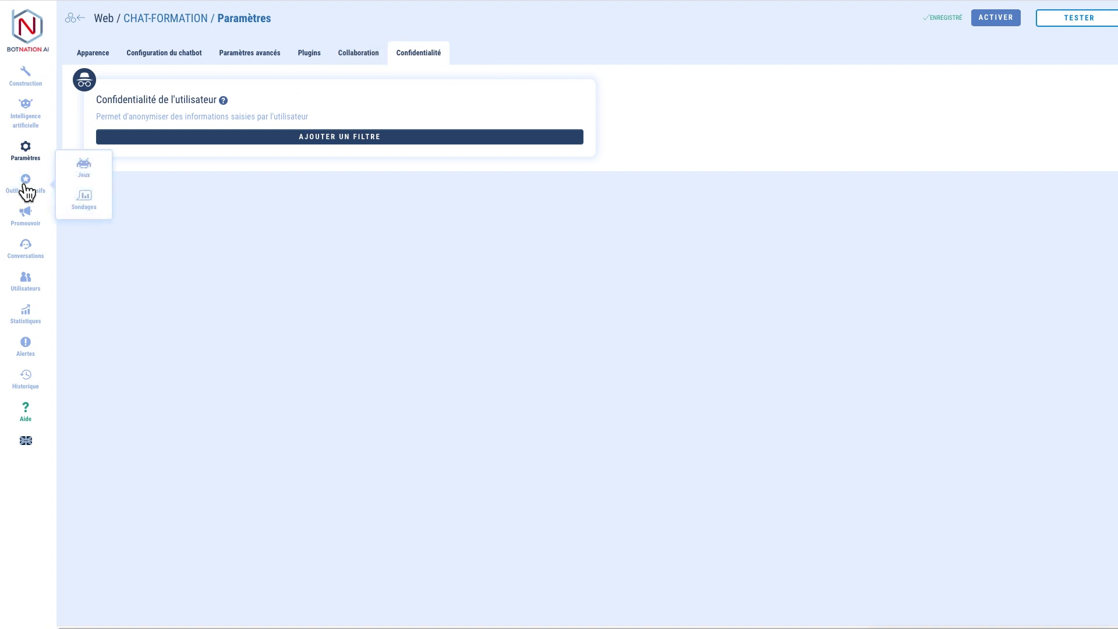
pyautogui.click(101, 169)
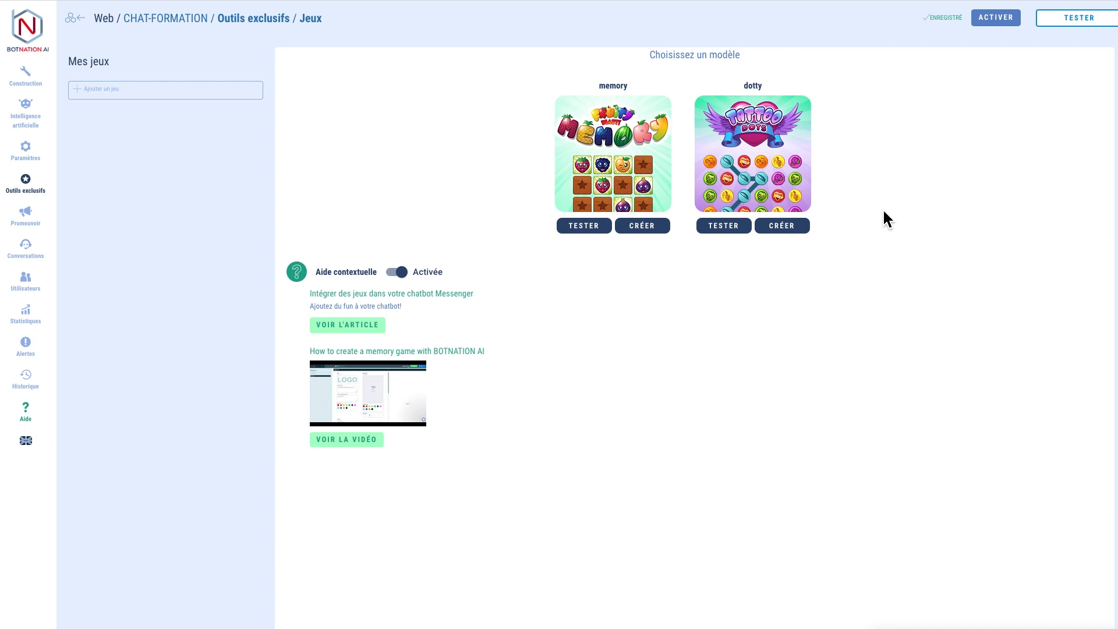
pyautogui.click(51, 196)
pyautogui.click(86, 203)
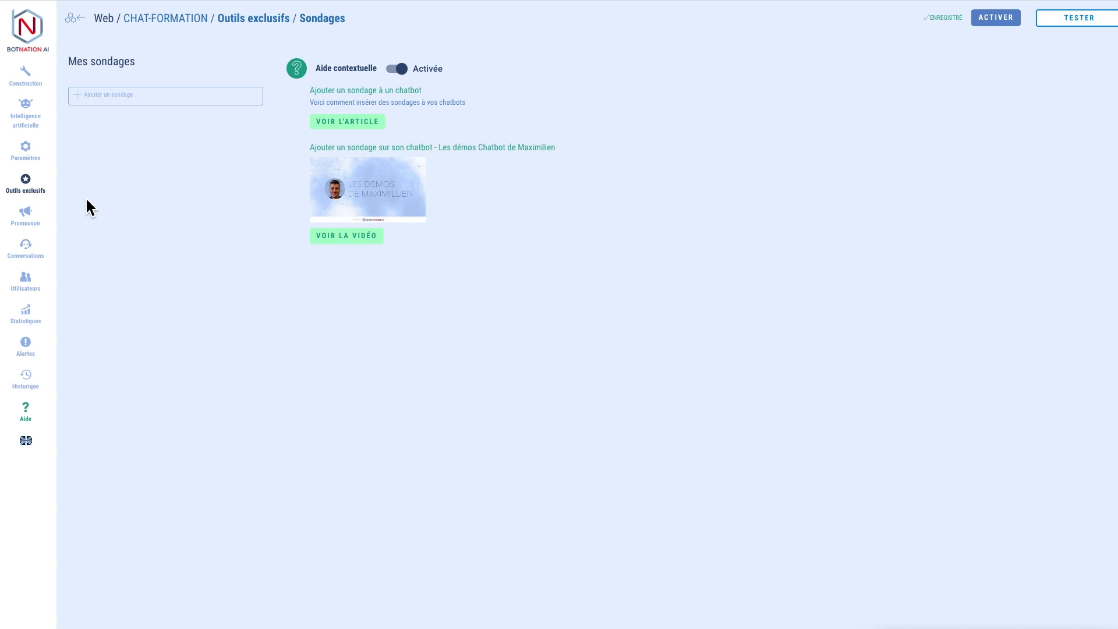
# Step: Examine the Promouvoir options and the adviser management in Conversations, dismissing the browser's notification request
pyautogui.click(28, 218)
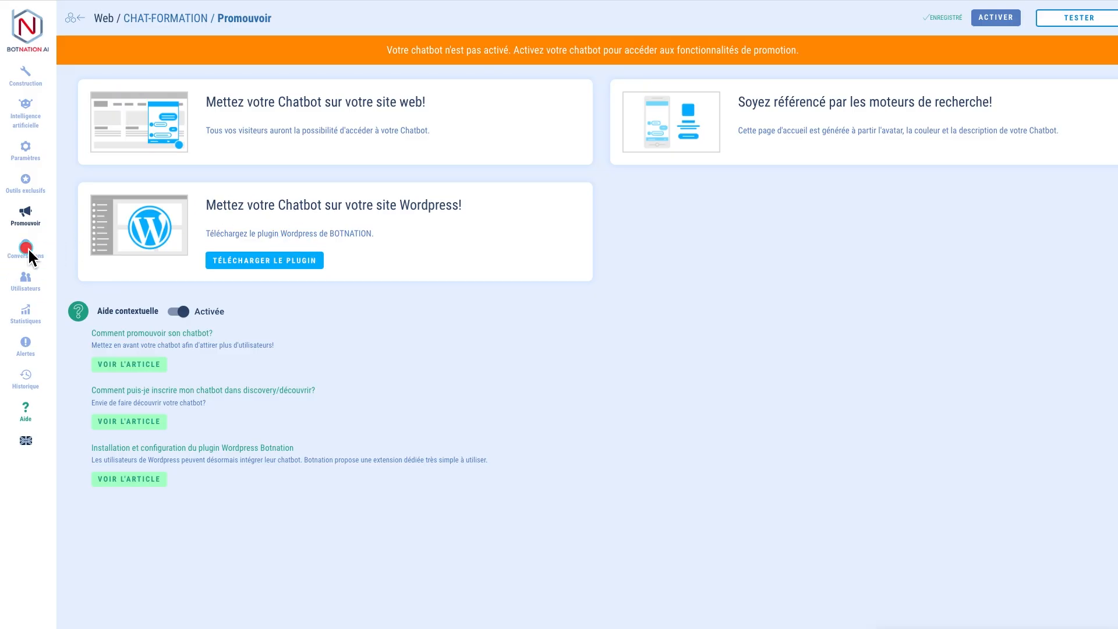
pyautogui.click(33, 255)
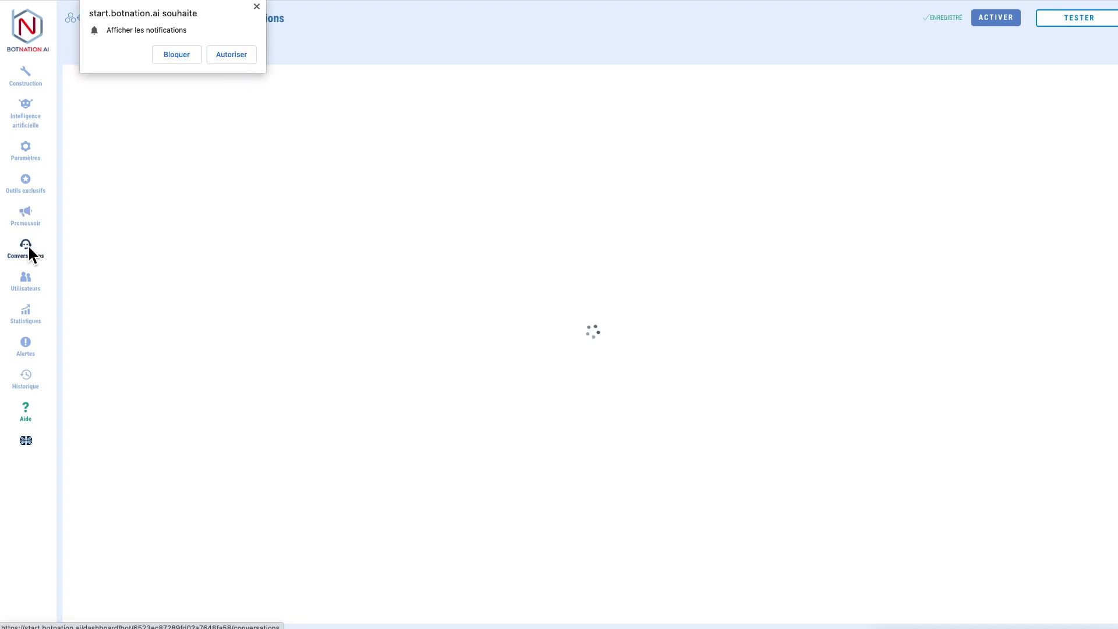
pyautogui.click(256, 6)
pyautogui.click(140, 52)
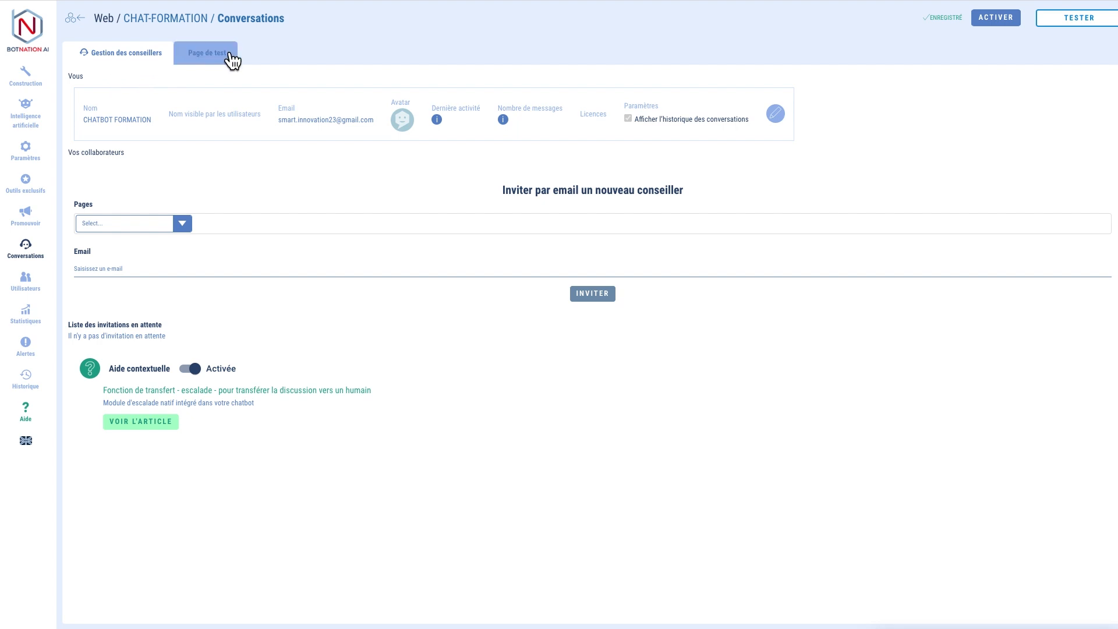
# Step: Examine the Fichiers reçus and Utilisateurs pages of the chatbot's user section
pyautogui.moveTo(29, 291)
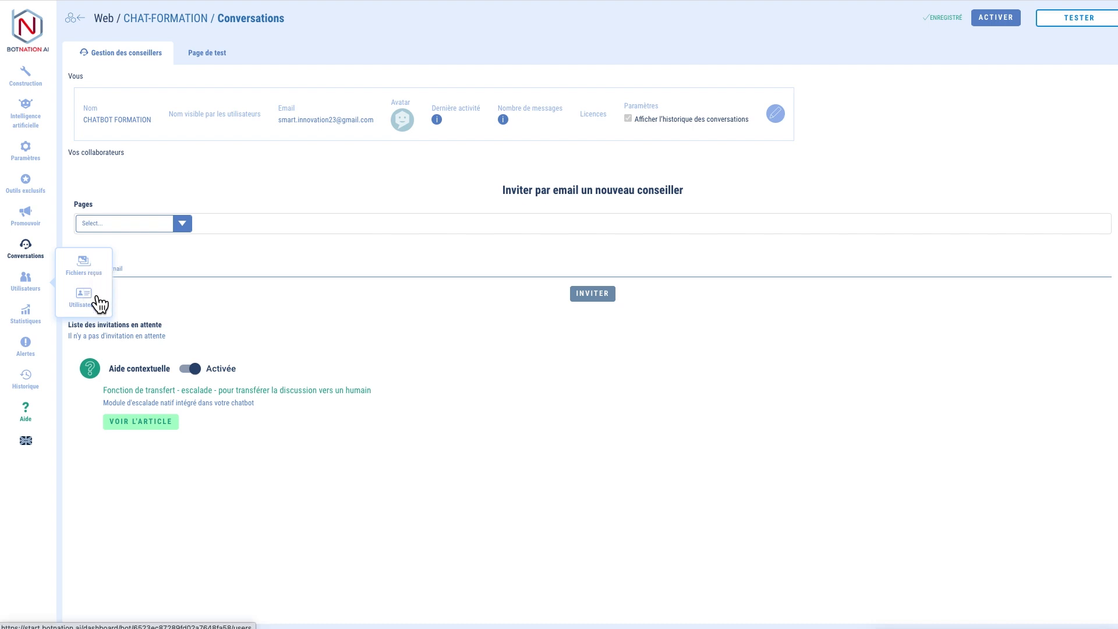
pyautogui.click(92, 275)
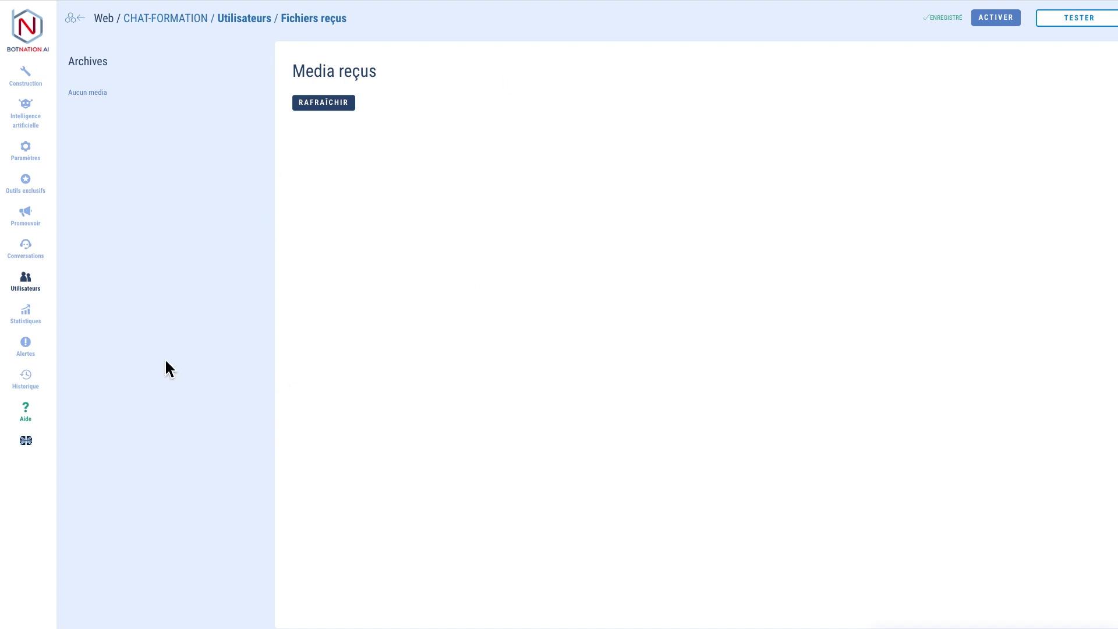
pyautogui.click(78, 310)
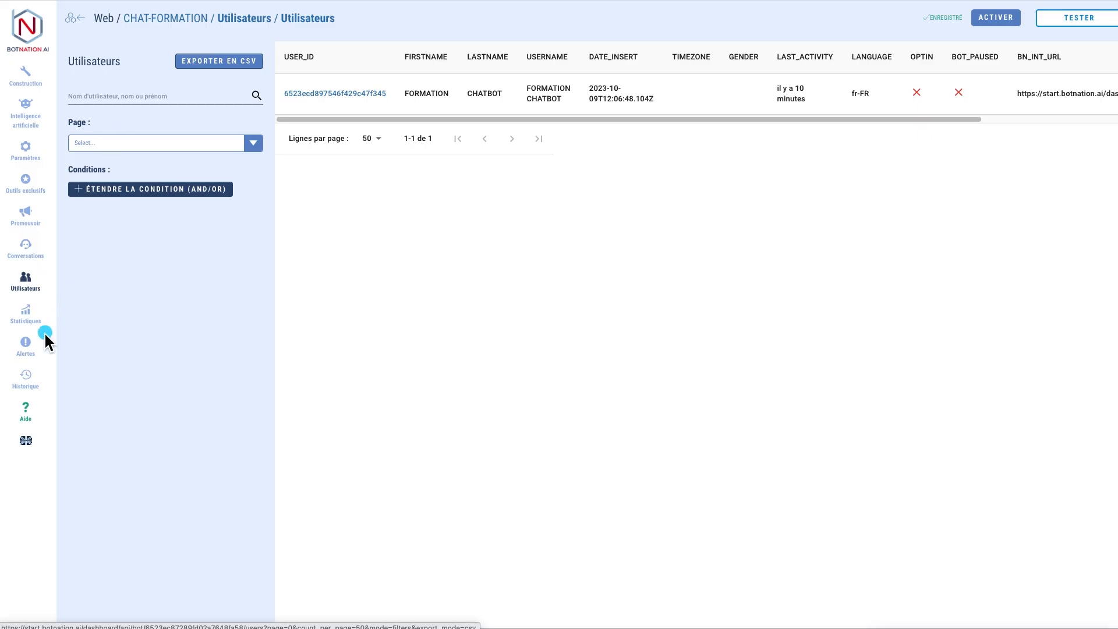
# Step: Open the chatbot's statistics and examine the key figures, charts, IA requests, trackings, funnels and user paths
pyautogui.click(36, 316)
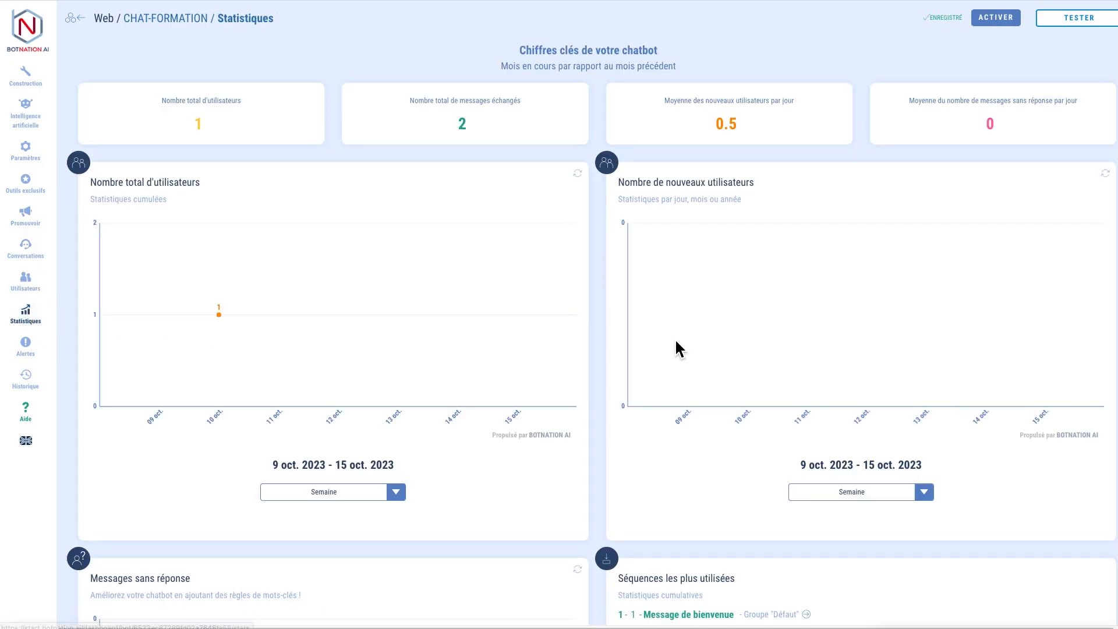
pyautogui.scroll(-1, 772, 437)
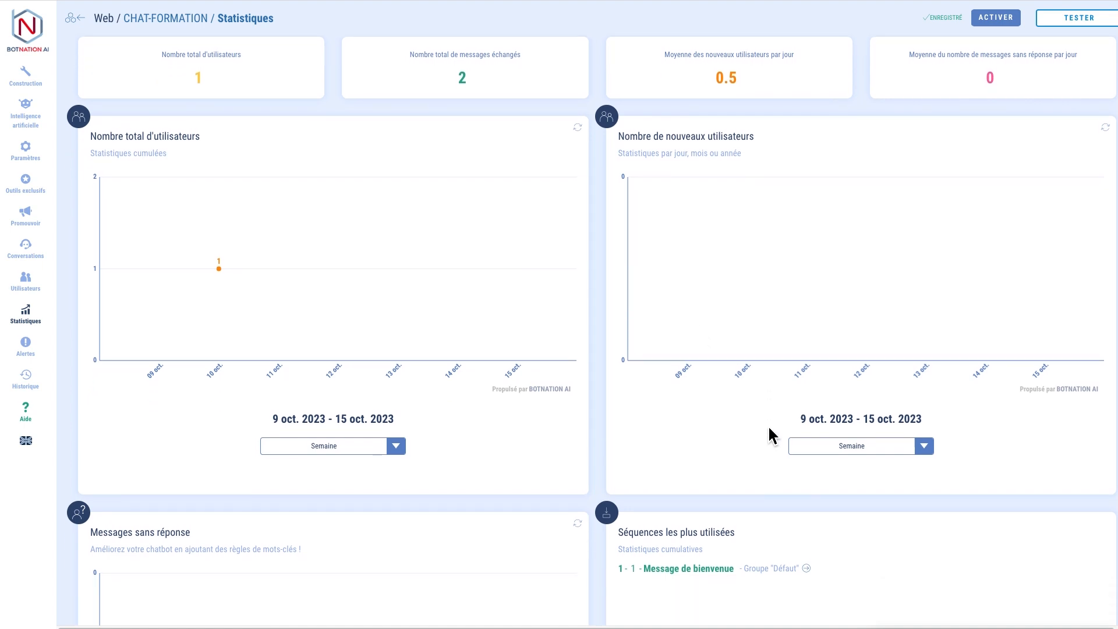
pyautogui.scroll(-5, 761, 431)
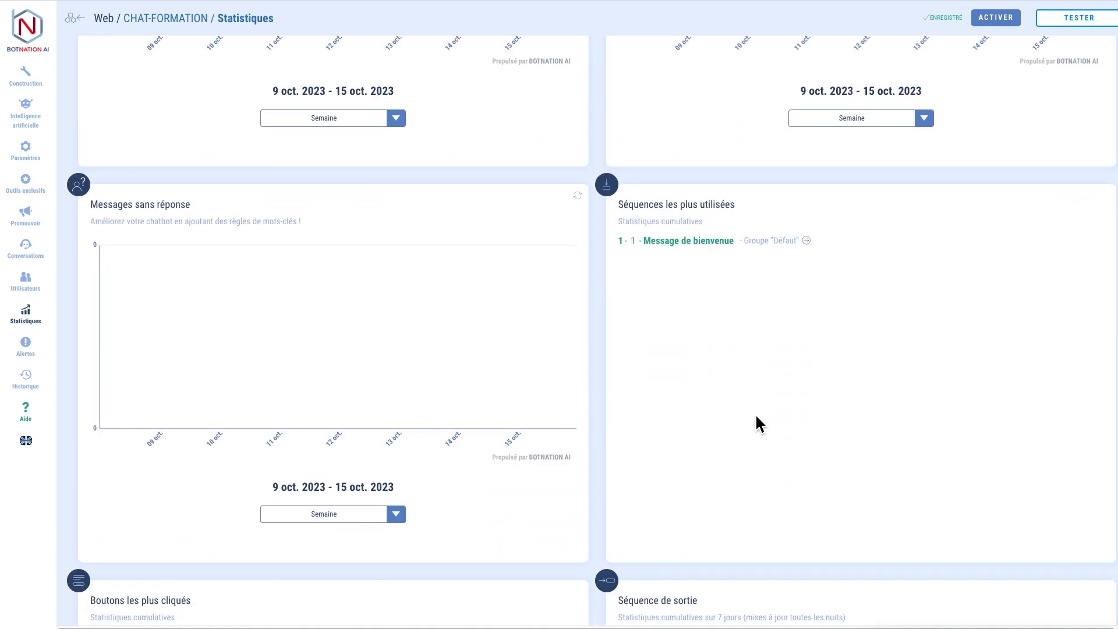
pyautogui.scroll(-3, 759, 424)
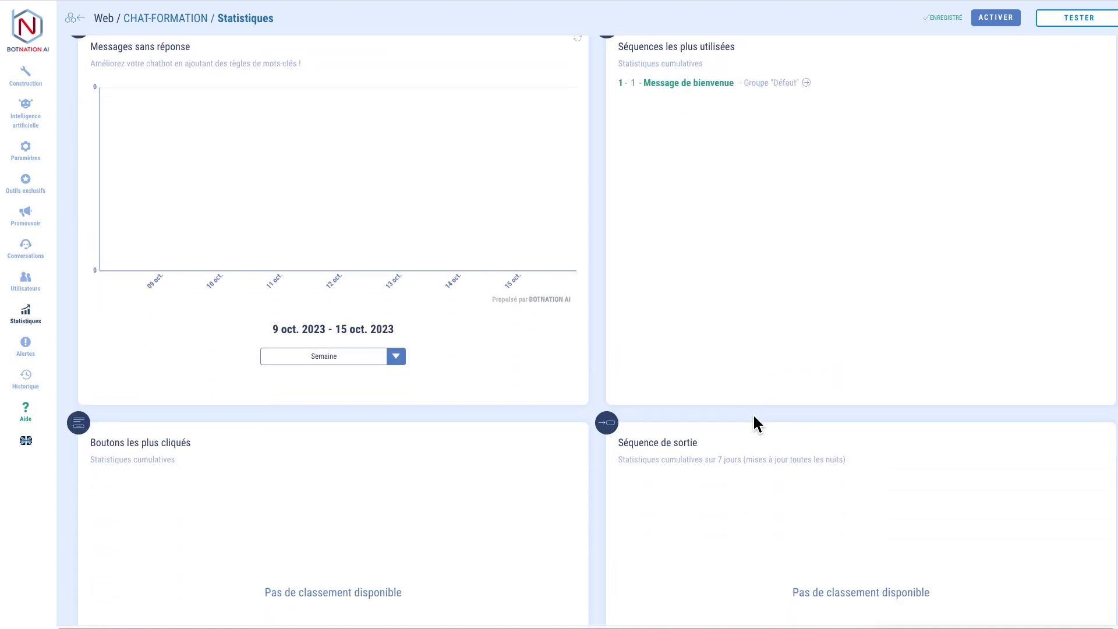
pyautogui.scroll(-3, 754, 417)
pyautogui.scroll(-6, 731, 416)
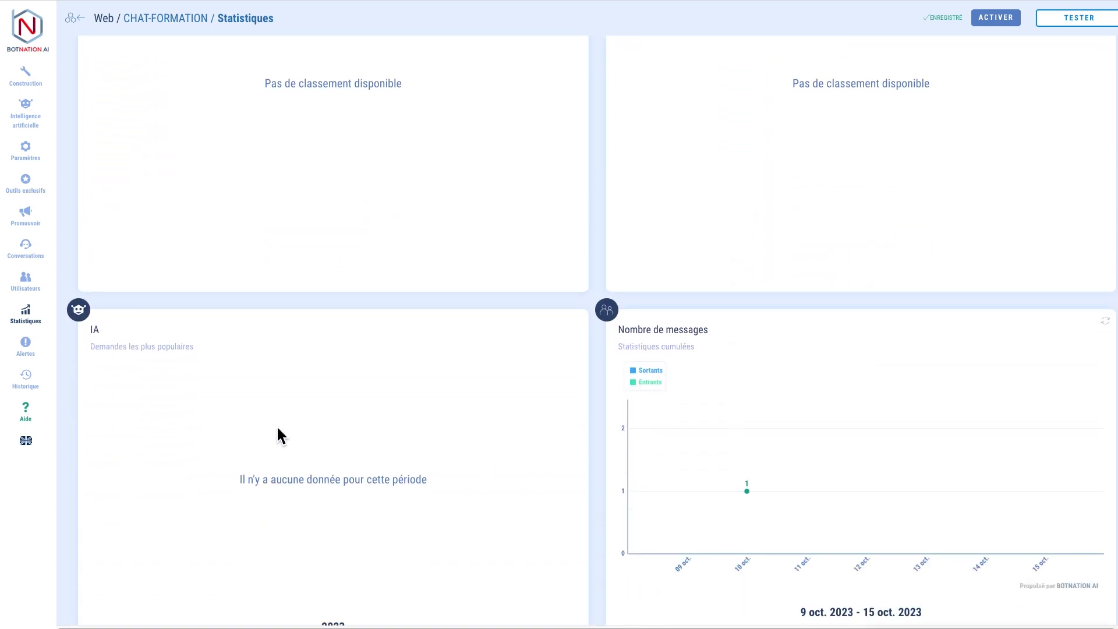
pyautogui.scroll(-2, 338, 466)
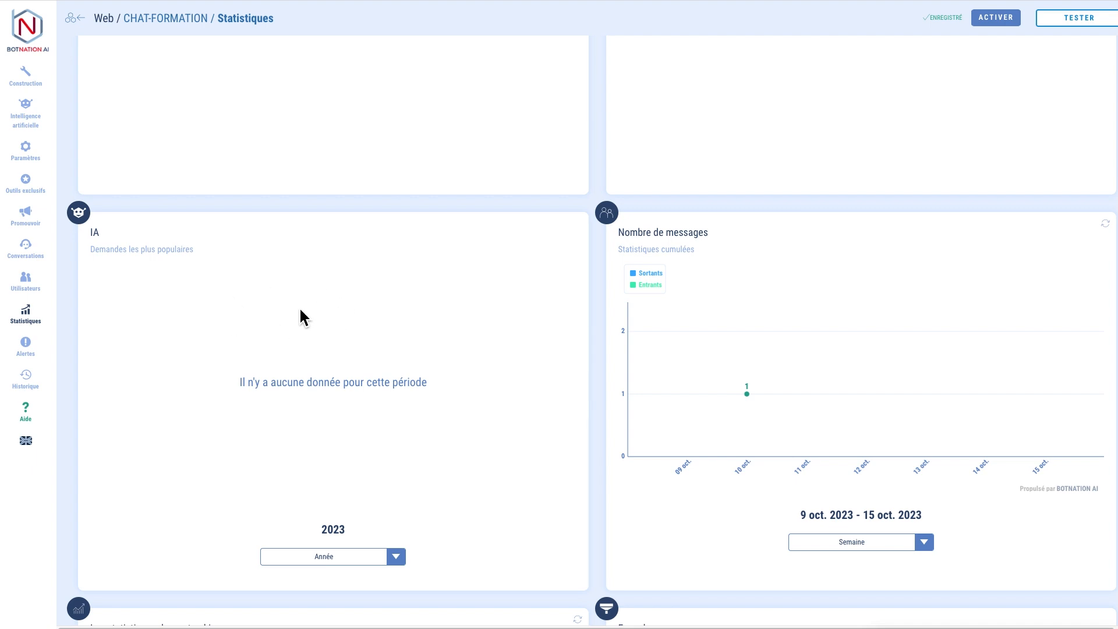
pyautogui.scroll(-6, 301, 317)
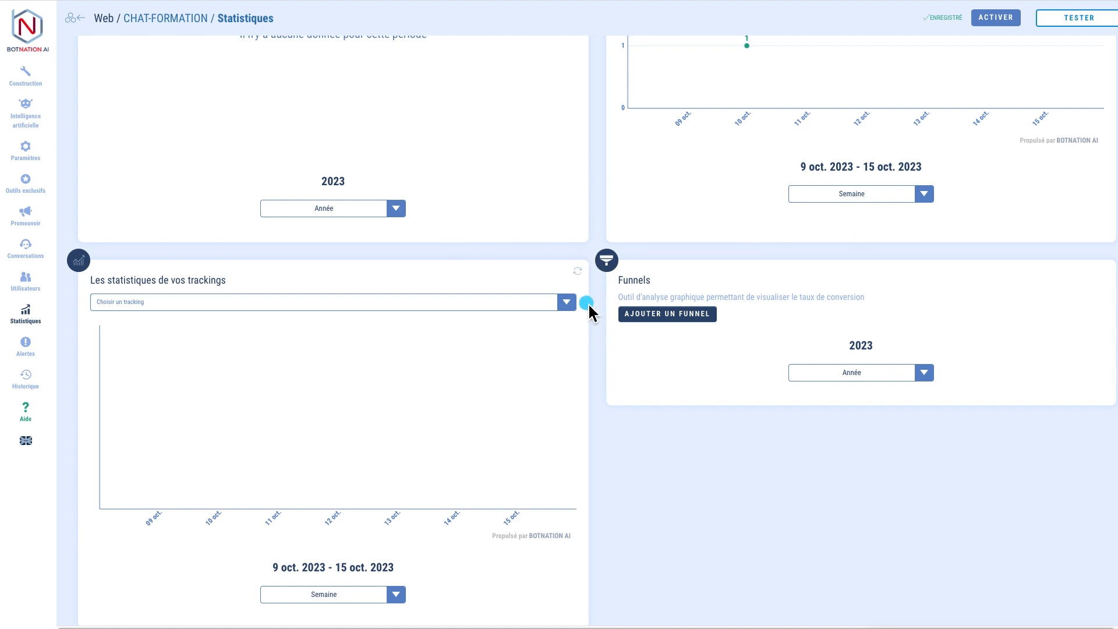
pyautogui.scroll(-4, 599, 388)
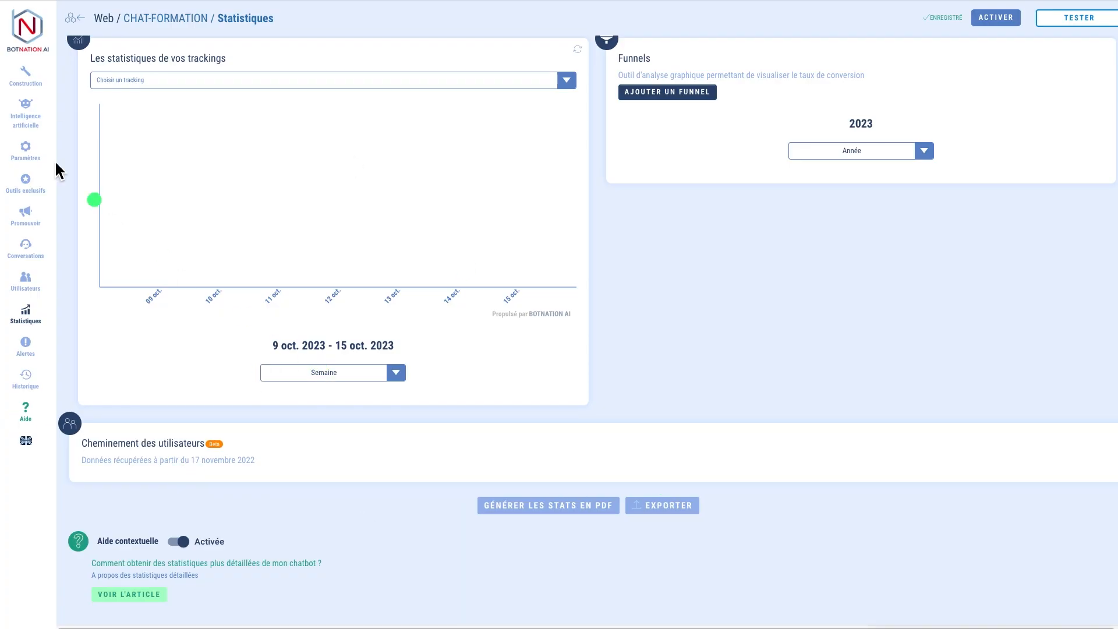
# Step: Return to the chatbot's Construction section and examine the Défaut group and its sequences
pyautogui.click(30, 84)
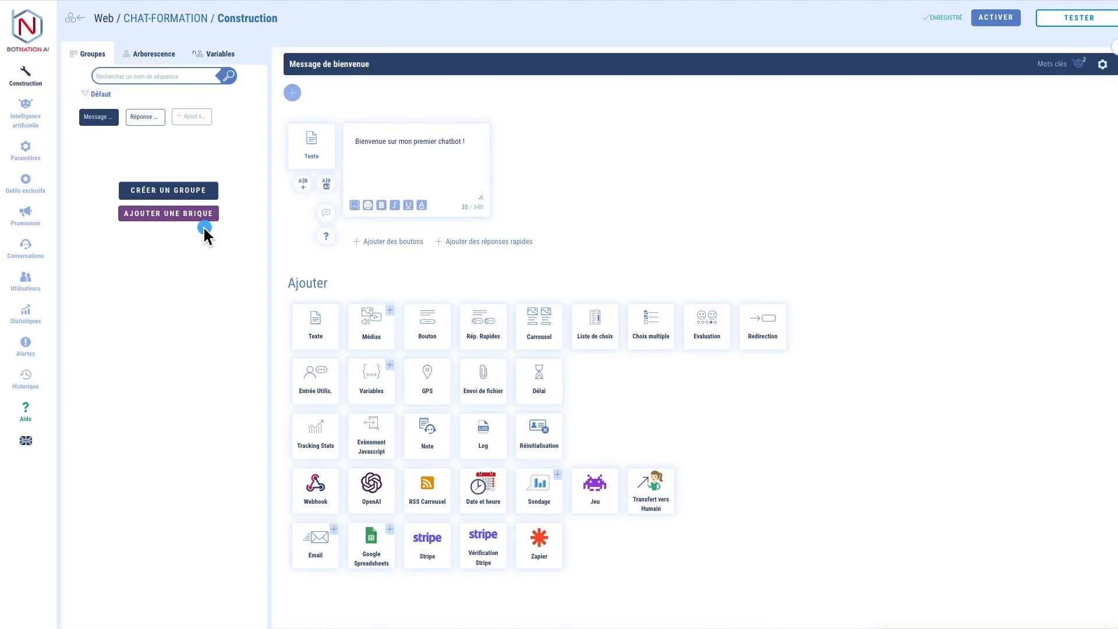
pyautogui.click(108, 98)
pyautogui.moveTo(103, 99)
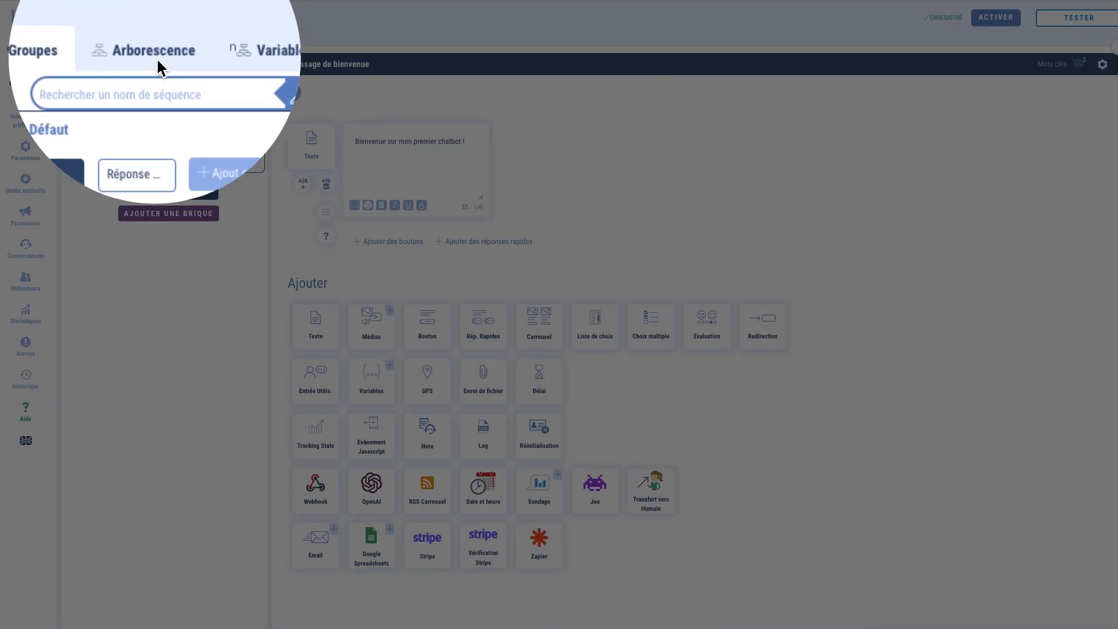
# Step: Display the chatbot's Arborescence, widen its pane and select the Séquence de bienvenue node
pyautogui.click(156, 57)
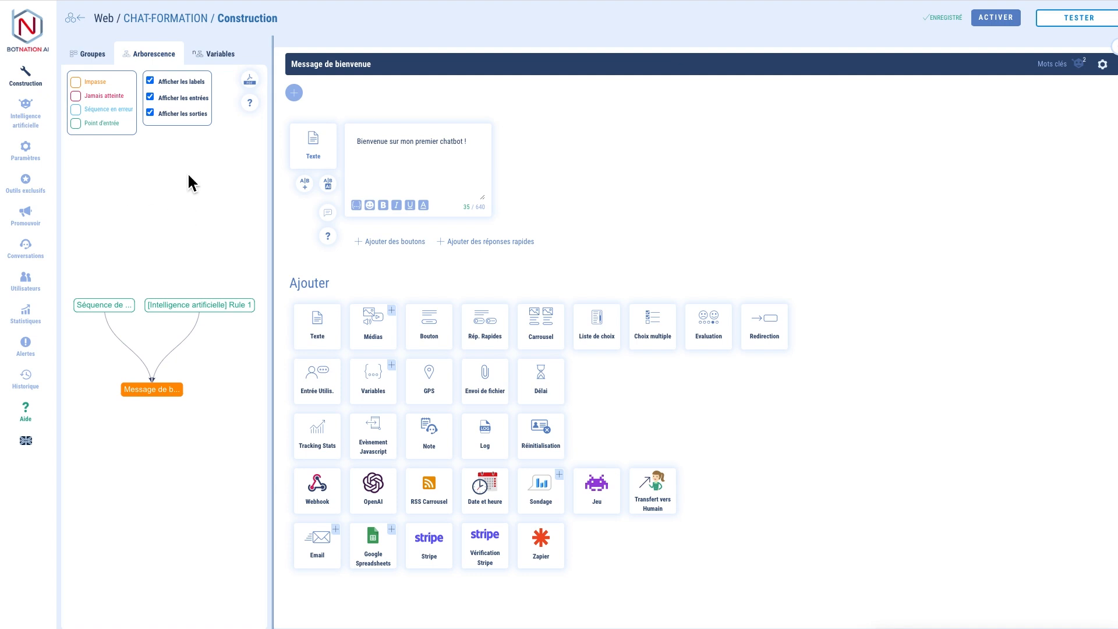
pyautogui.moveTo(280, 207); pyautogui.dragTo(635, 213)
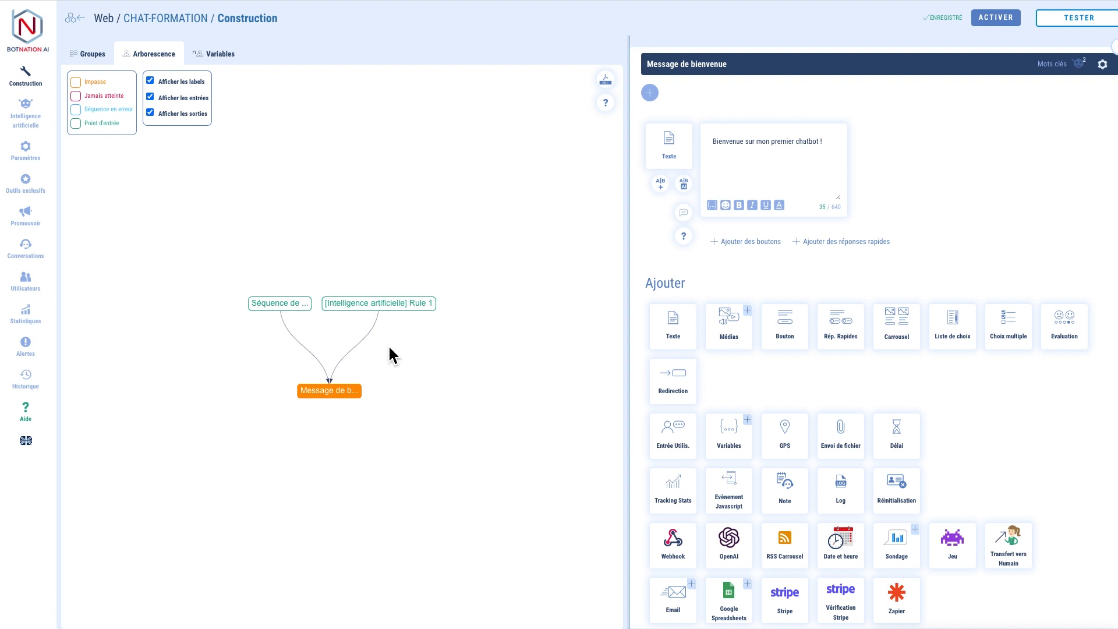
pyautogui.moveTo(350, 359)
pyautogui.mouseDown()
pyautogui.moveTo(367, 352)
pyautogui.moveTo(396, 261)
pyautogui.moveTo(364, 270)
pyautogui.mouseUp()
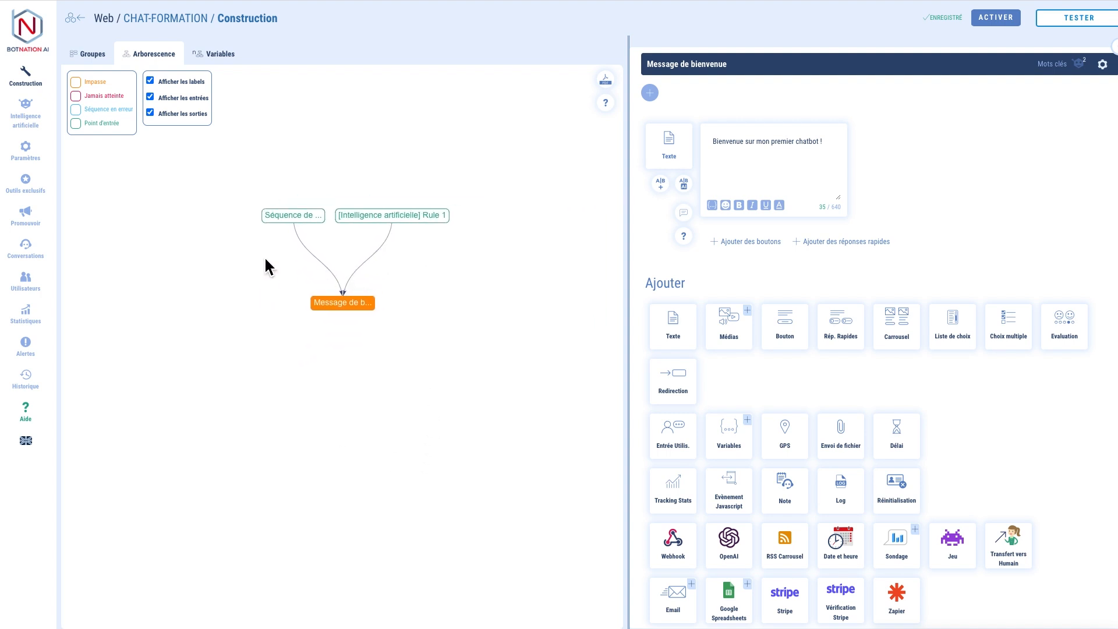
pyautogui.click(305, 244)
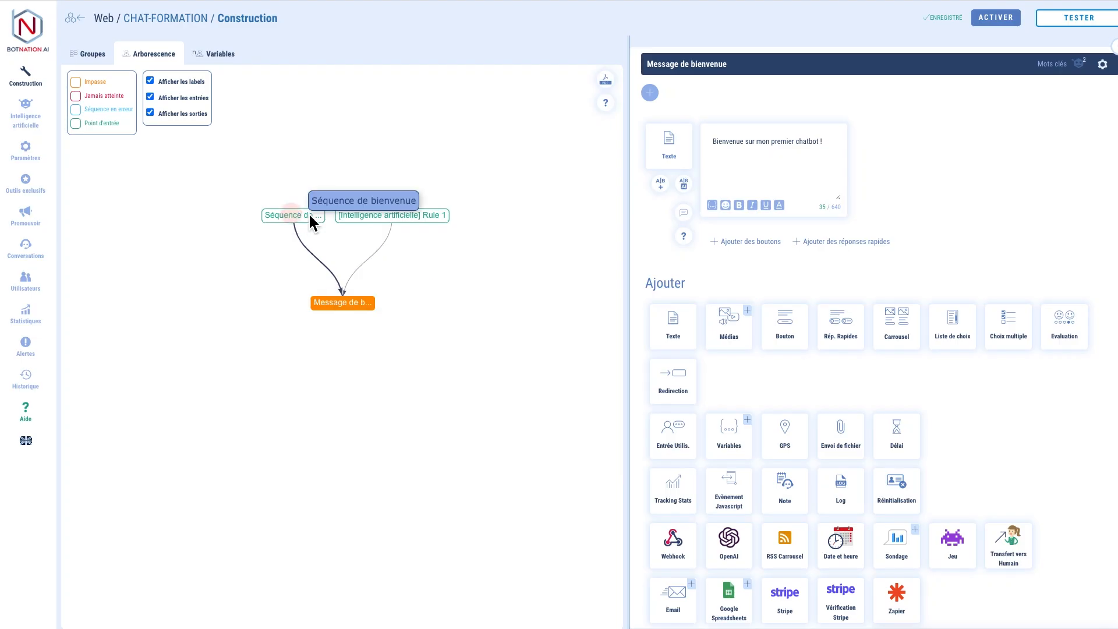
pyautogui.click(310, 215)
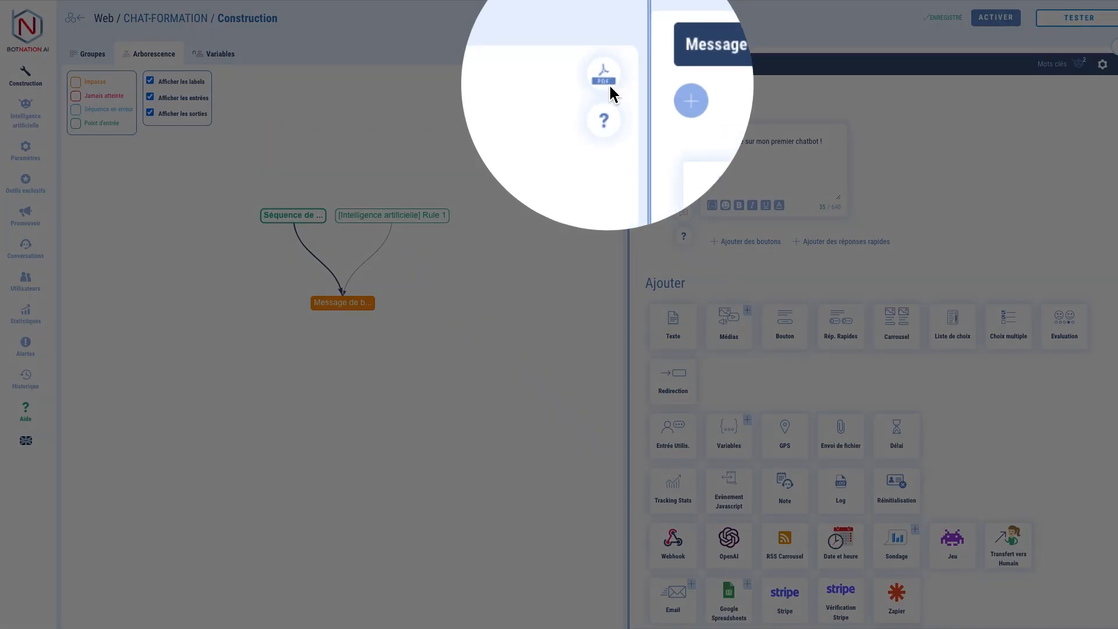
# Step: Display the chatbot's Variables view and browse the list of available variables
pyautogui.click(608, 83)
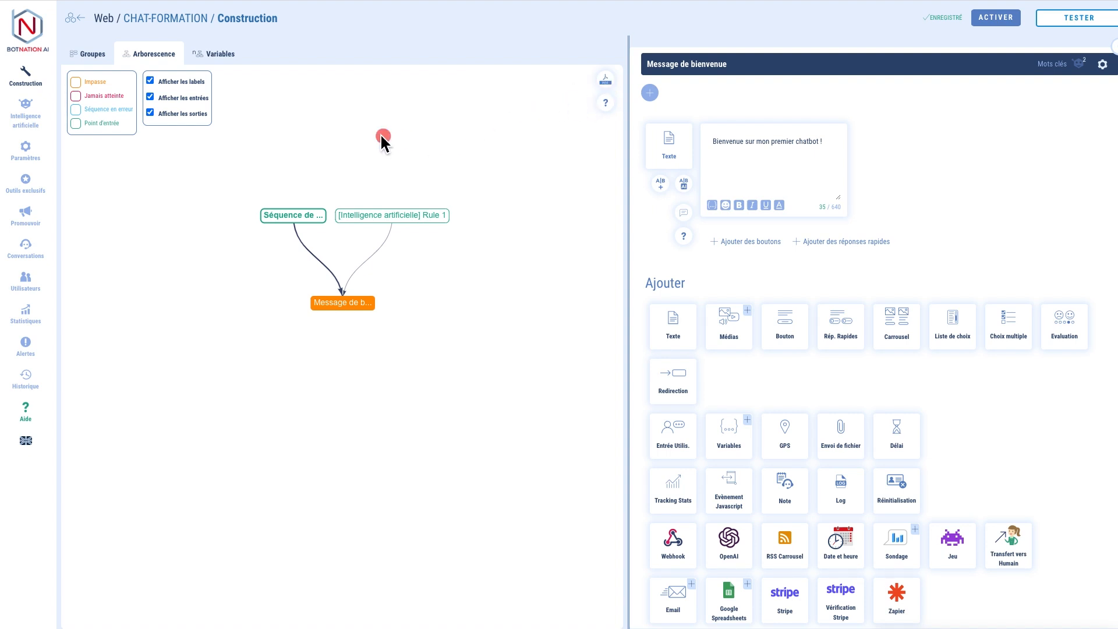
pyautogui.click(222, 56)
pyautogui.click(248, 86)
pyautogui.scroll(-5, 226, 179)
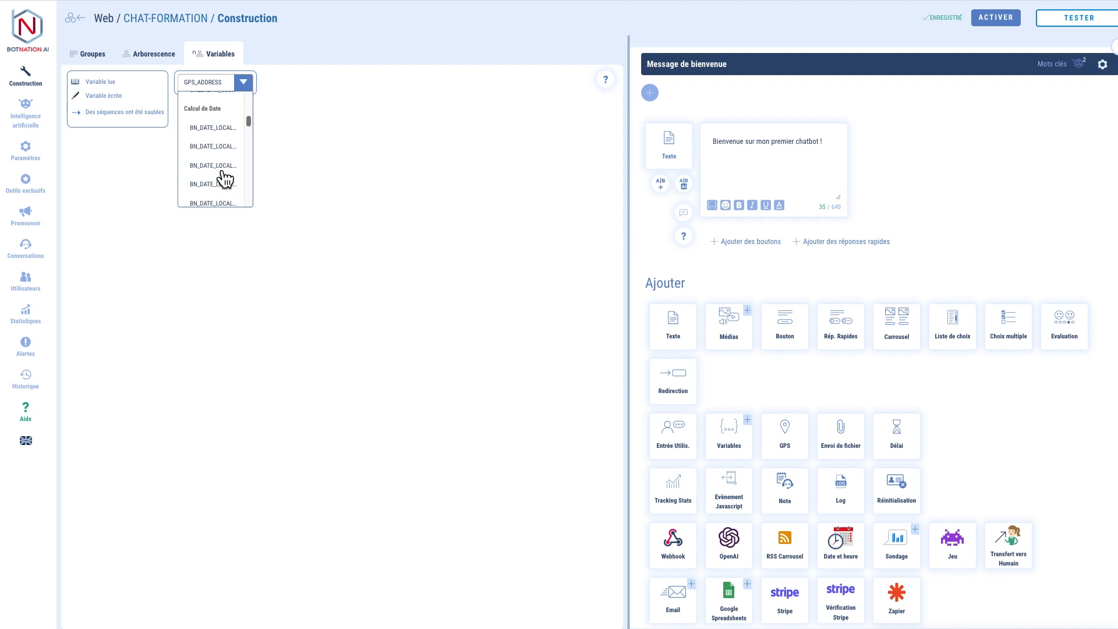
pyautogui.scroll(5, 225, 178)
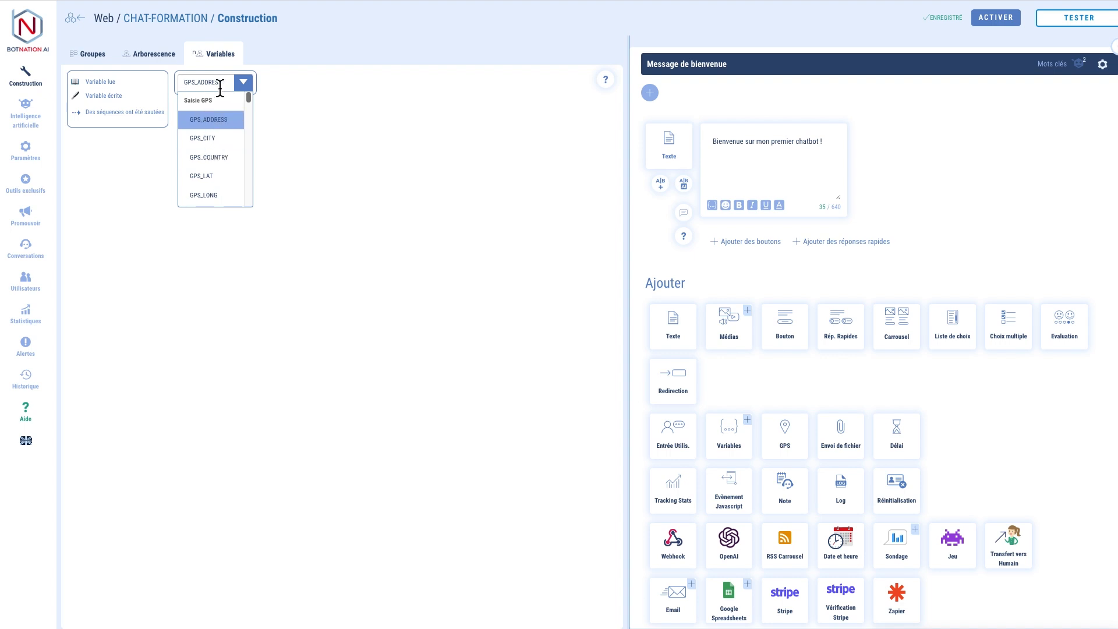
pyautogui.click(633, 106)
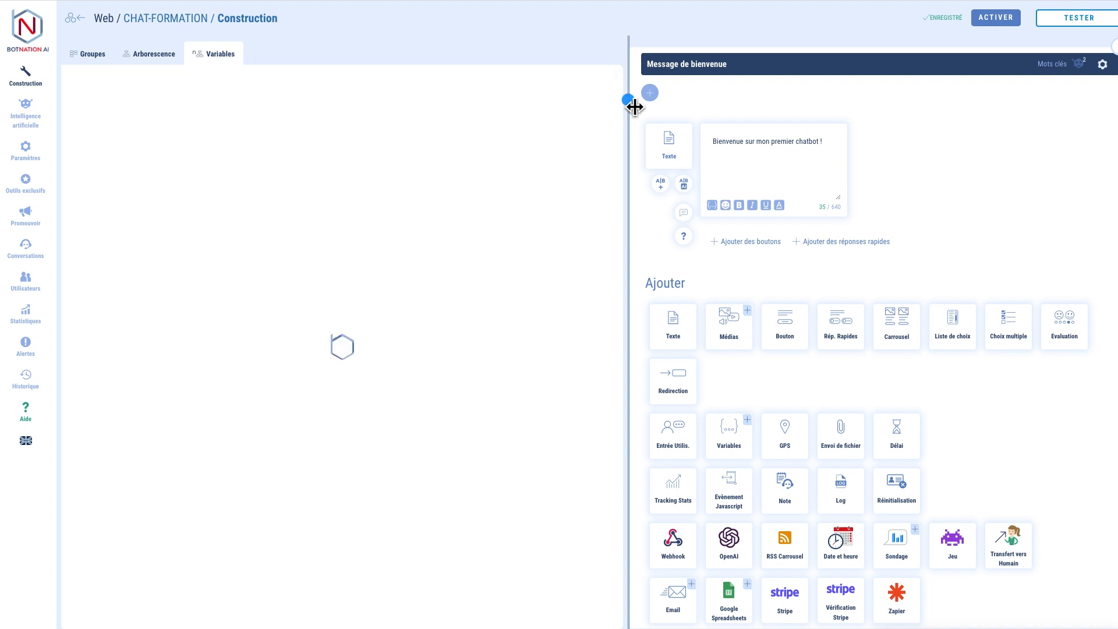
# Step: Narrow the structure pane, return to the Groupes view and open the Réponse par défaut sequence
pyautogui.moveTo(635, 106); pyautogui.dragTo(317, 109)
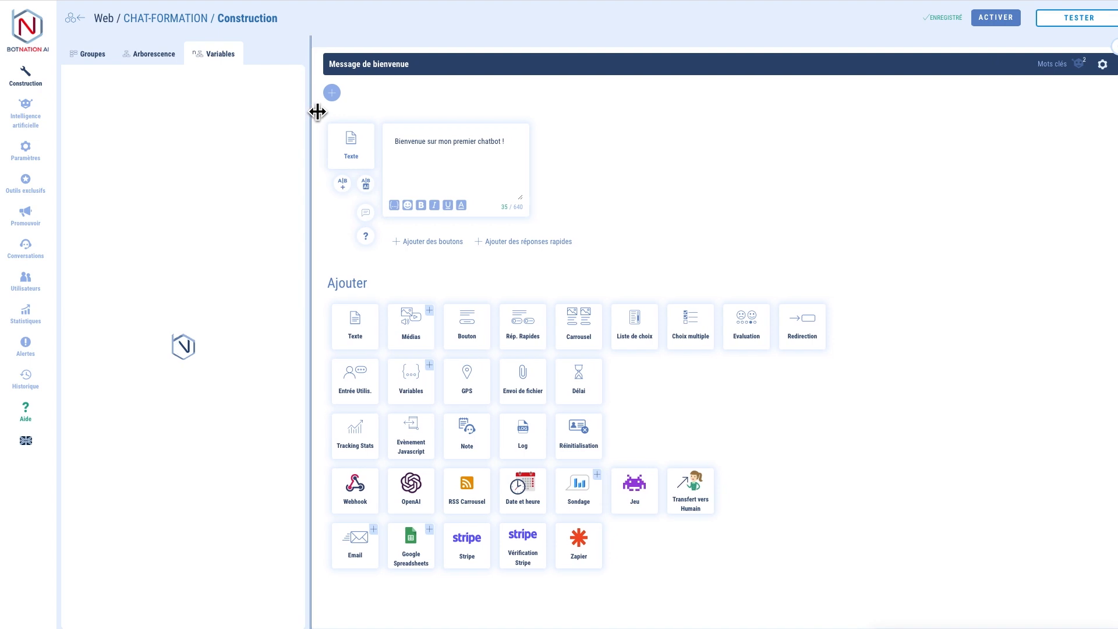
pyautogui.click(82, 53)
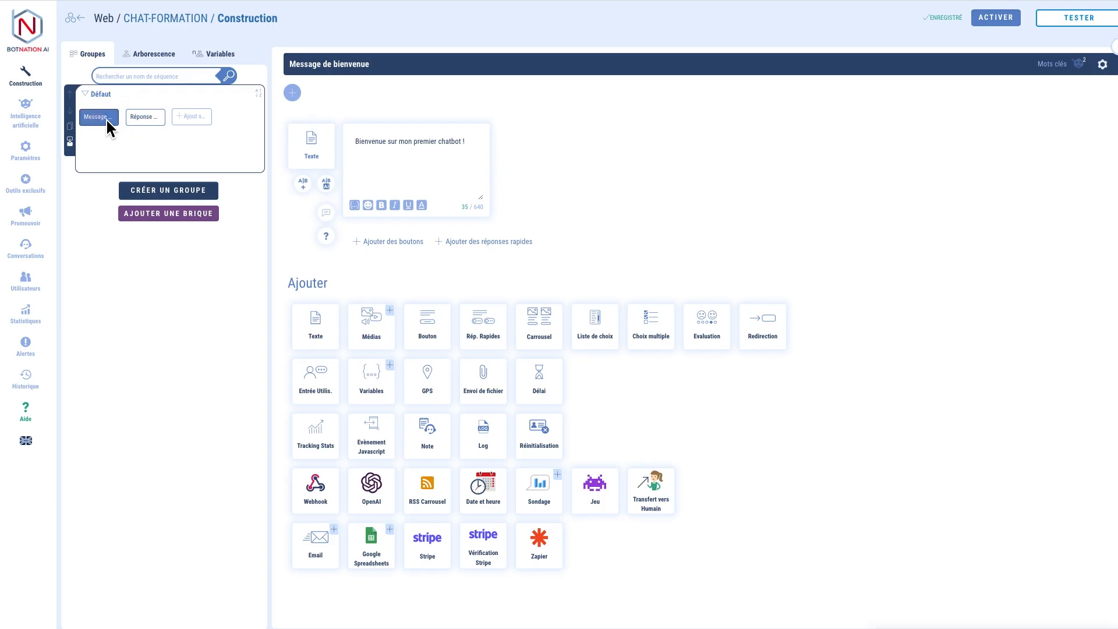
pyautogui.click(140, 120)
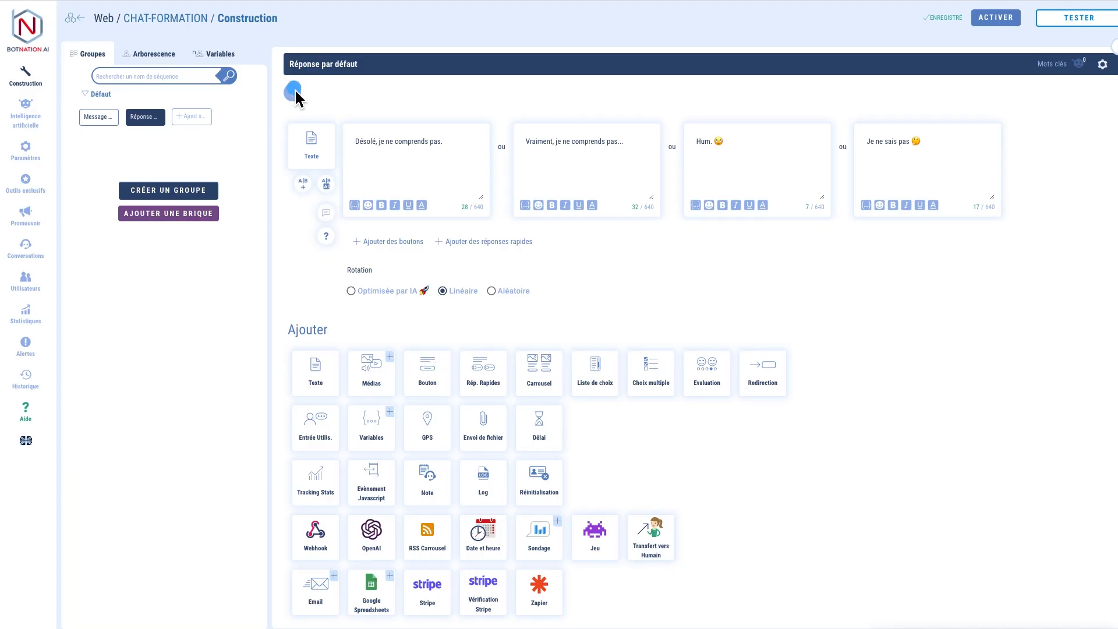
# Step: Add a new sequence to the Défaut group and name it MENU
pyautogui.click(187, 120)
pyautogui.click(195, 119)
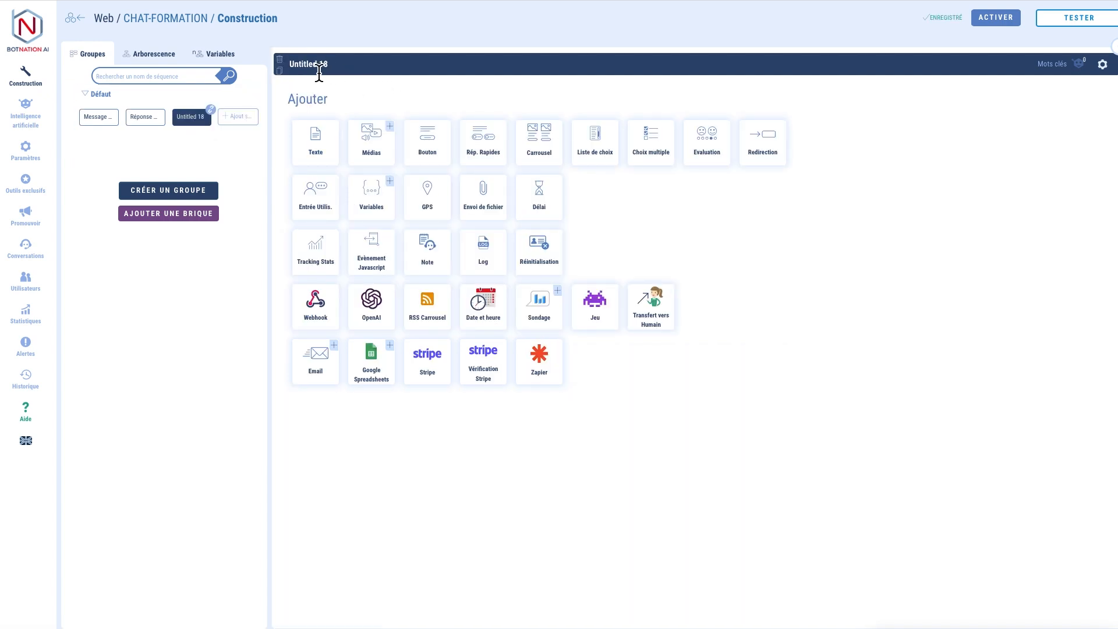
pyautogui.moveTo(329, 64); pyautogui.dragTo(295, 64)
pyautogui.hotkey('ctrl', 'a')
pyautogui.press('BackSpace')
pyautogui.write('MENU')
pyautogui.click(417, 41)
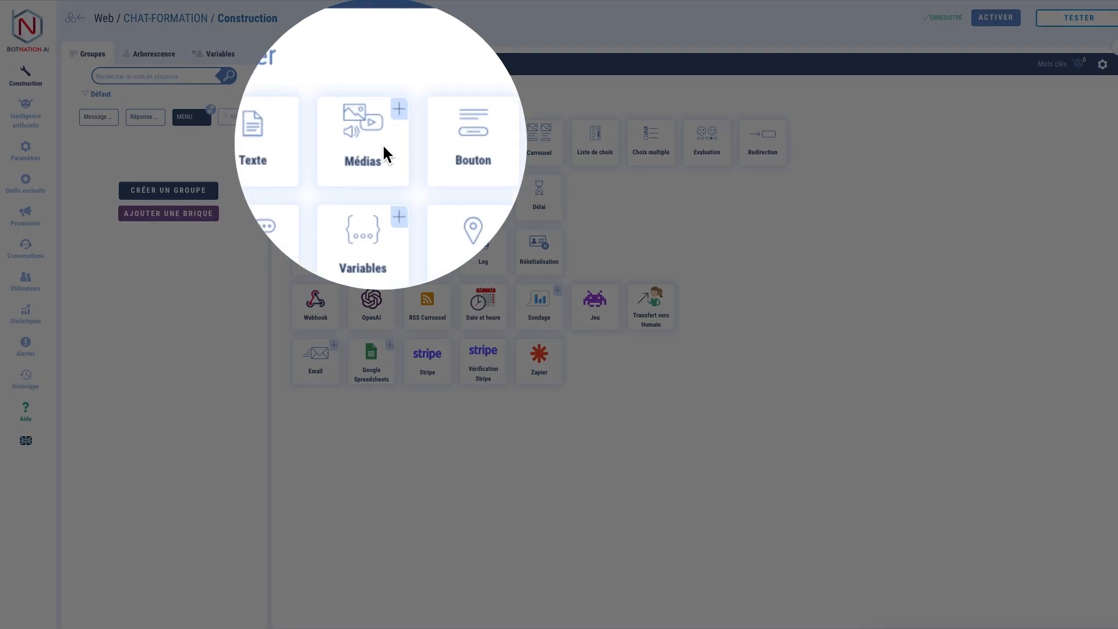
pyautogui.click(432, 144)
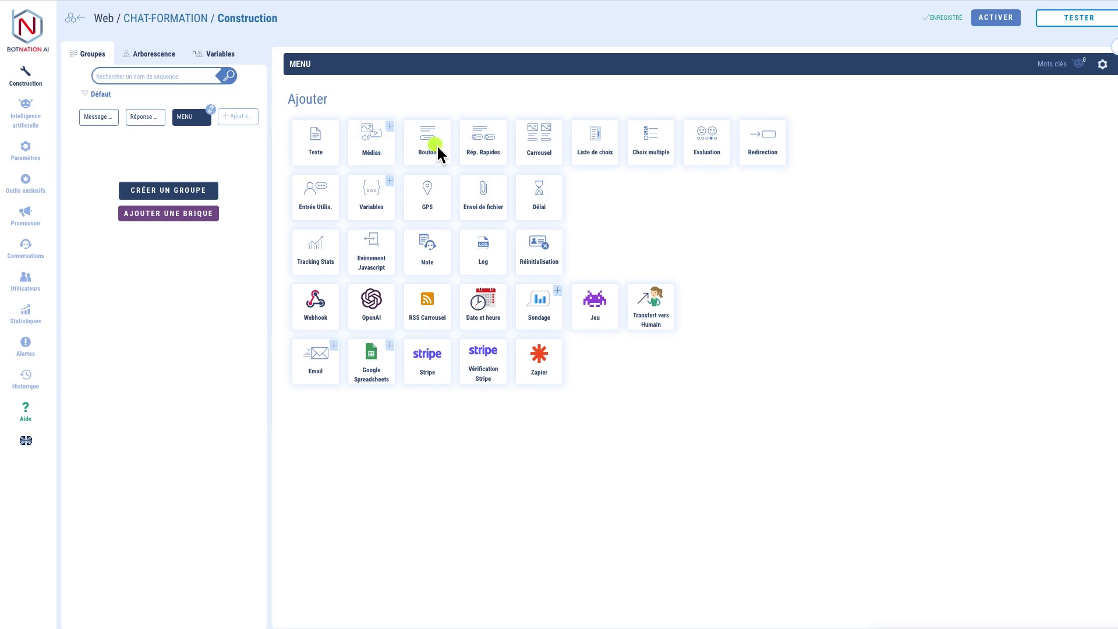
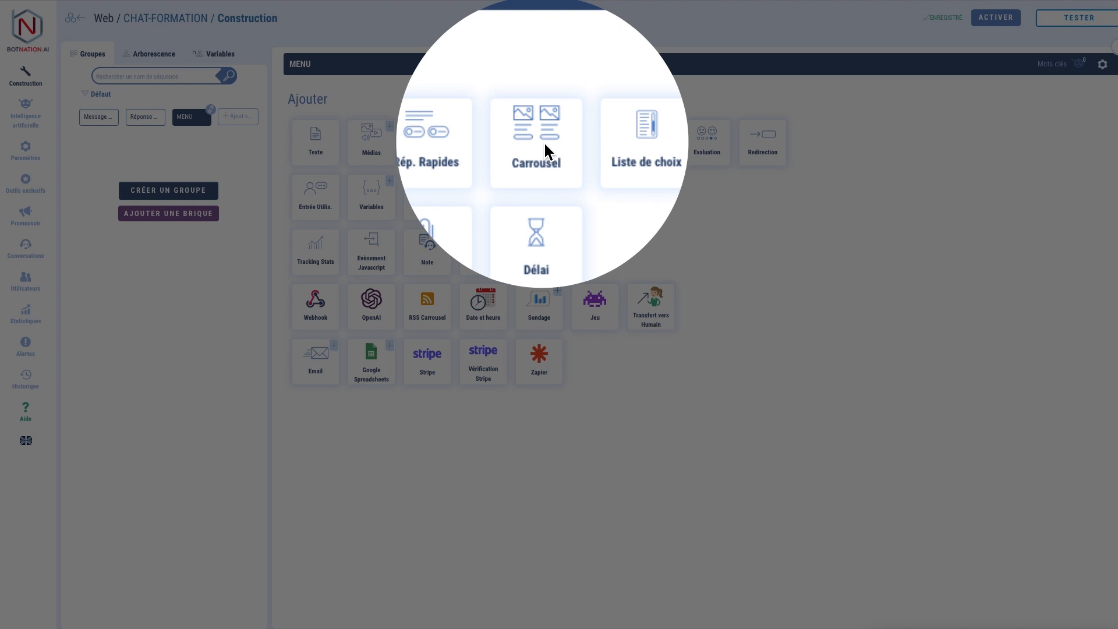
pyautogui.click(543, 143)
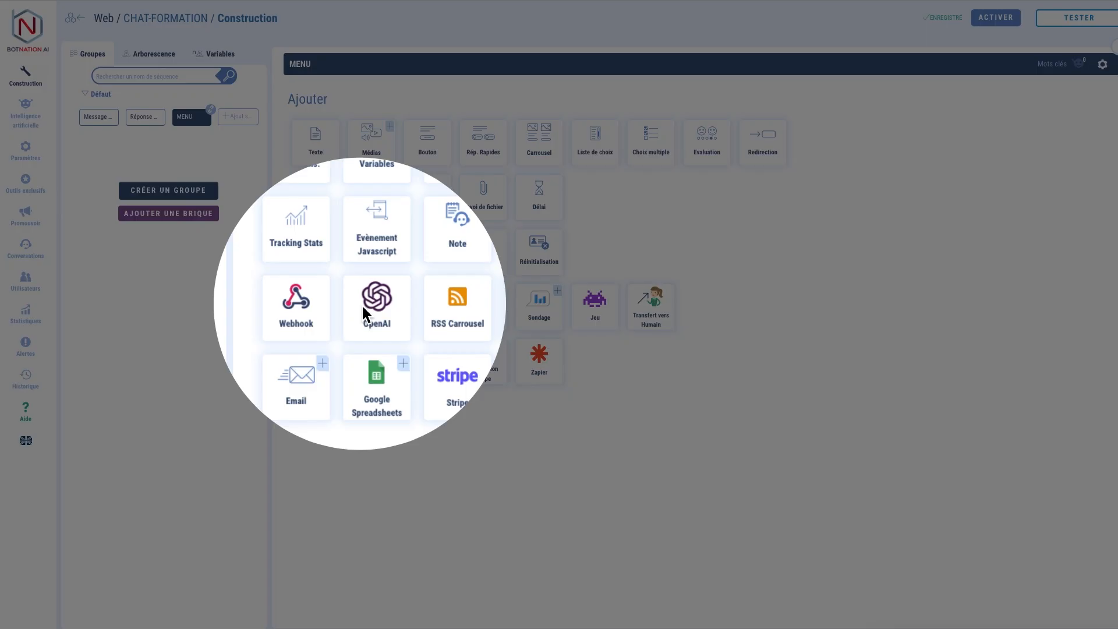
pyautogui.click(361, 303)
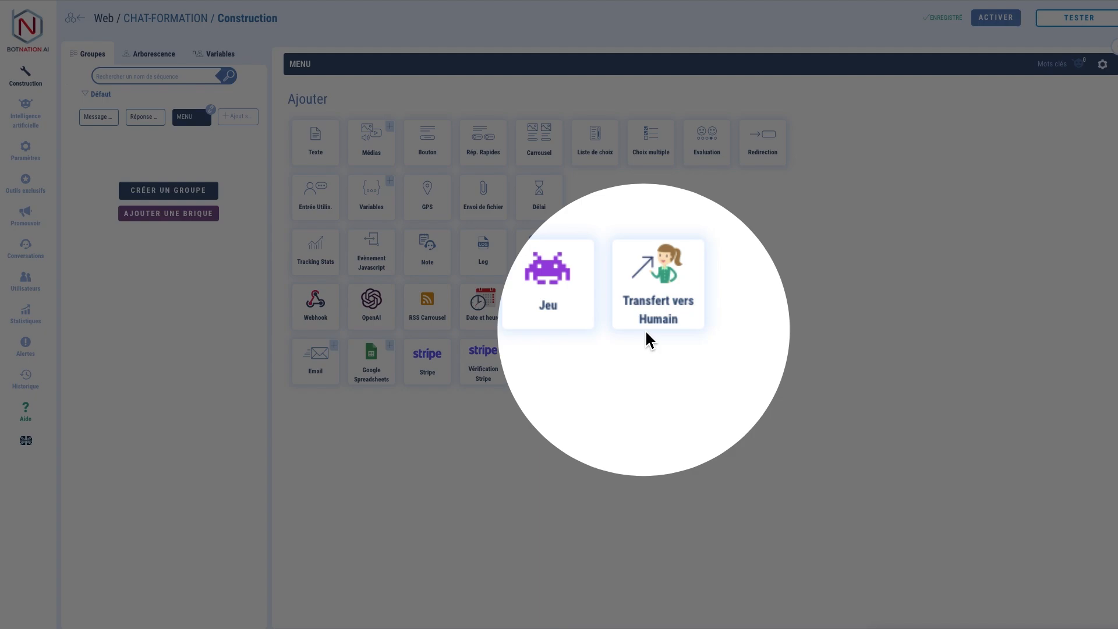
pyautogui.click(644, 330)
pyautogui.moveTo(452, 454)
pyautogui.mouseDown()
pyautogui.moveTo(242, 432)
pyautogui.moveTo(120, 304)
pyautogui.moveTo(70, 83)
pyautogui.mouseUp()
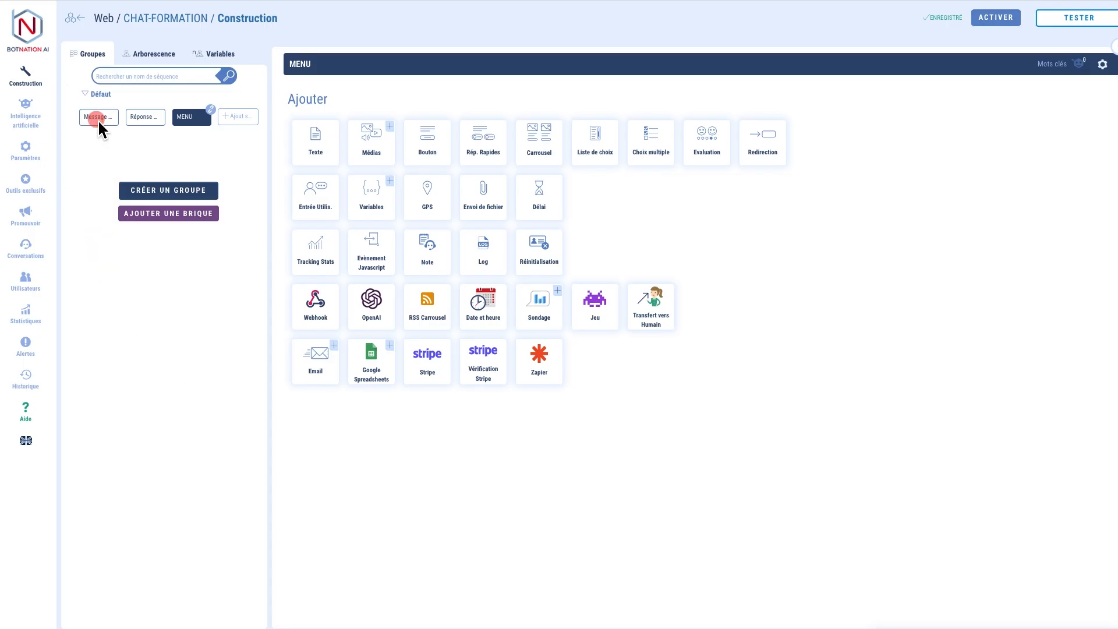
# Step: Open the Message de bienvenue sequence and examine its content area and the blocks that can be added
pyautogui.click(99, 119)
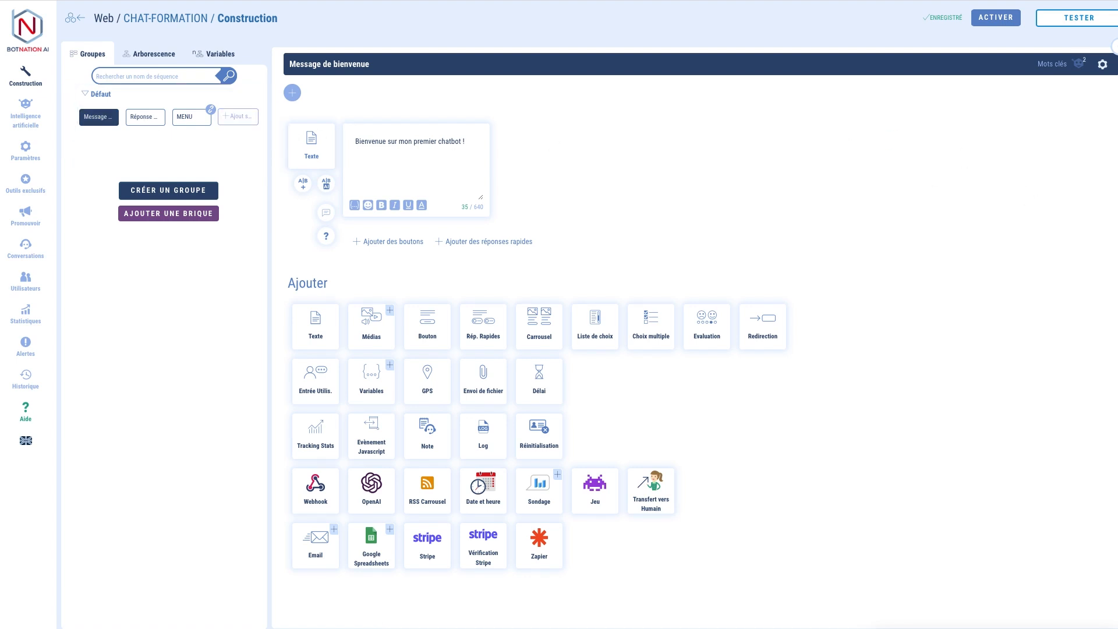
pyautogui.moveTo(274, 74)
pyautogui.mouseDown()
pyautogui.moveTo(300, 121)
pyautogui.moveTo(626, 282)
pyautogui.moveTo(1080, 296)
pyautogui.moveTo(1117, 288)
pyautogui.moveTo(1117, 277)
pyautogui.moveTo(988, 404)
pyautogui.moveTo(435, 579)
pyautogui.moveTo(282, 609)
pyautogui.mouseUp()
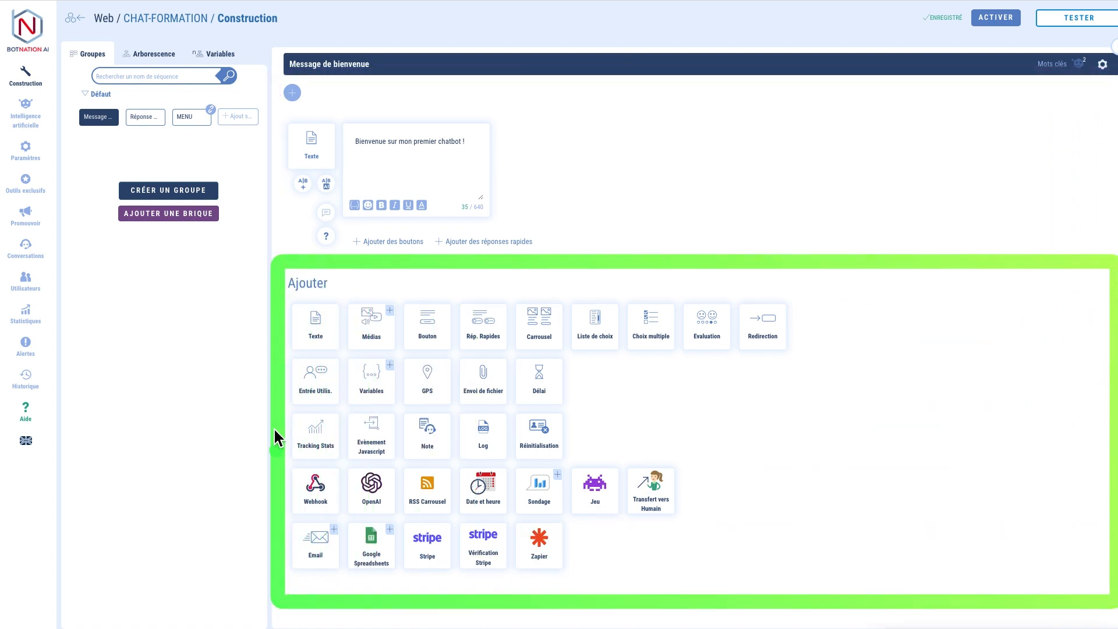
pyautogui.moveTo(269, 54); pyautogui.dragTo(1110, 262)
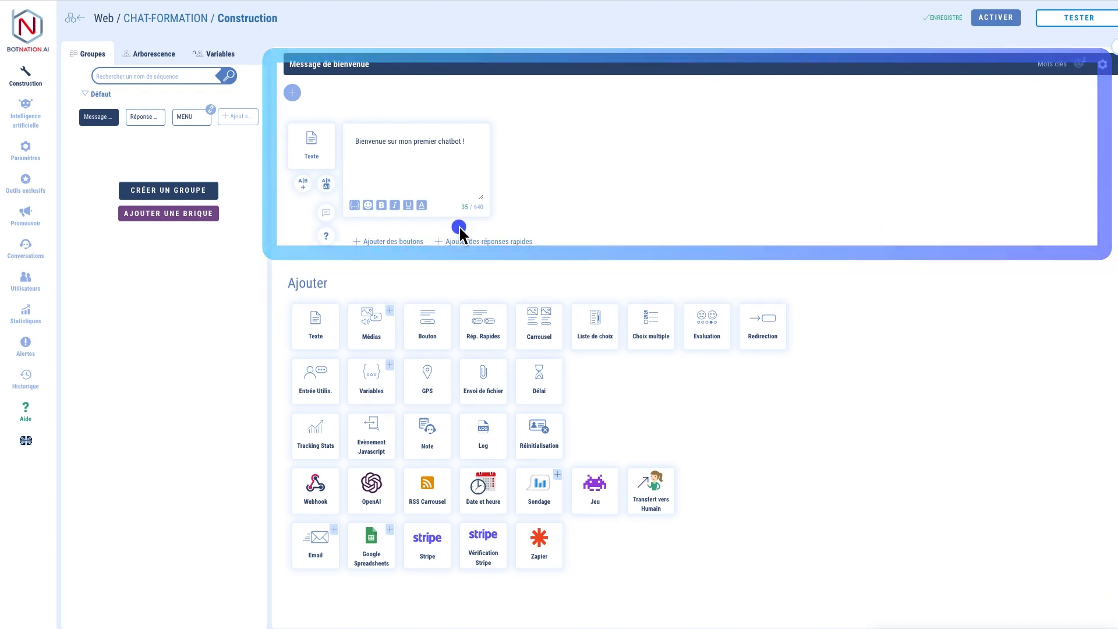
pyautogui.hotkey('ctrl', 'z')
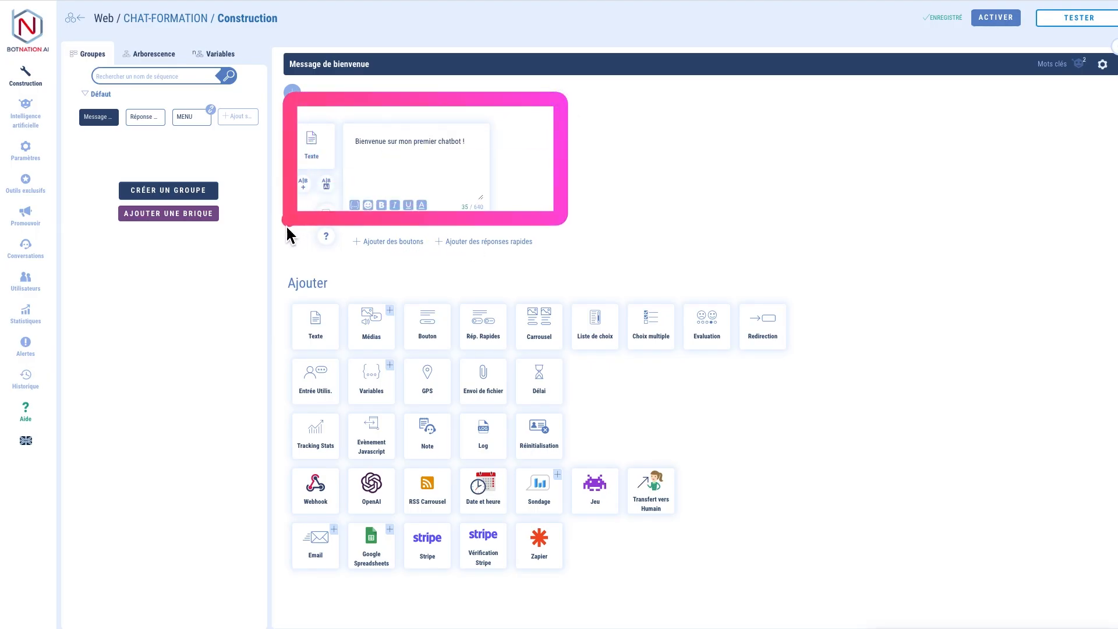
pyautogui.moveTo(286, 226); pyautogui.dragTo(275, 236)
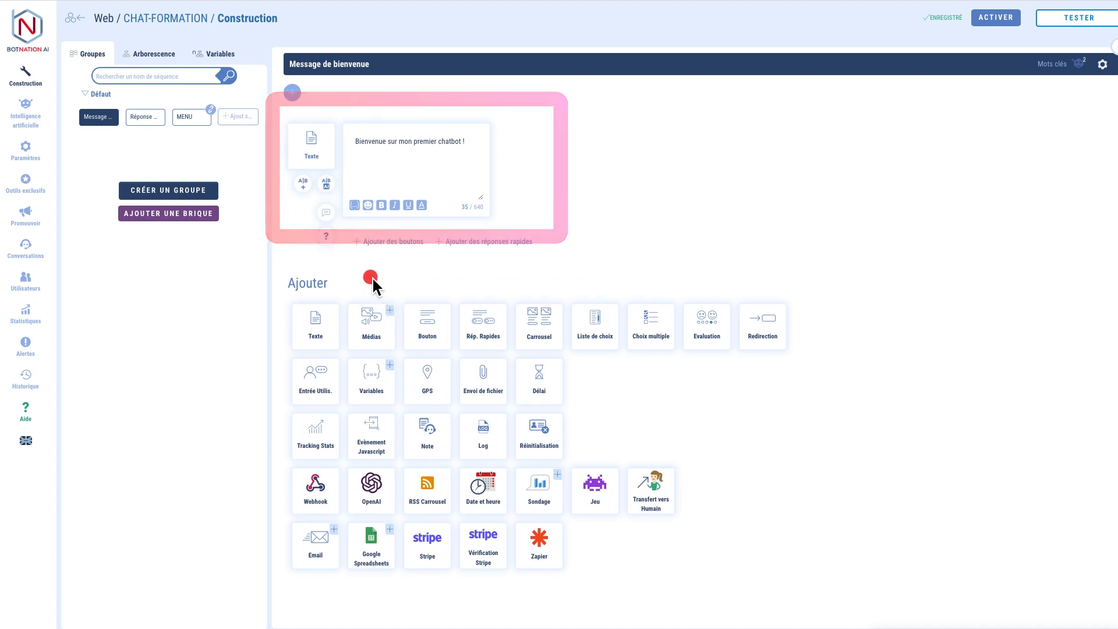
# Step: Add a second text block to the Message de bienvenue sequence reading "Que souhaitez-vous faire ?"
pyautogui.click(330, 330)
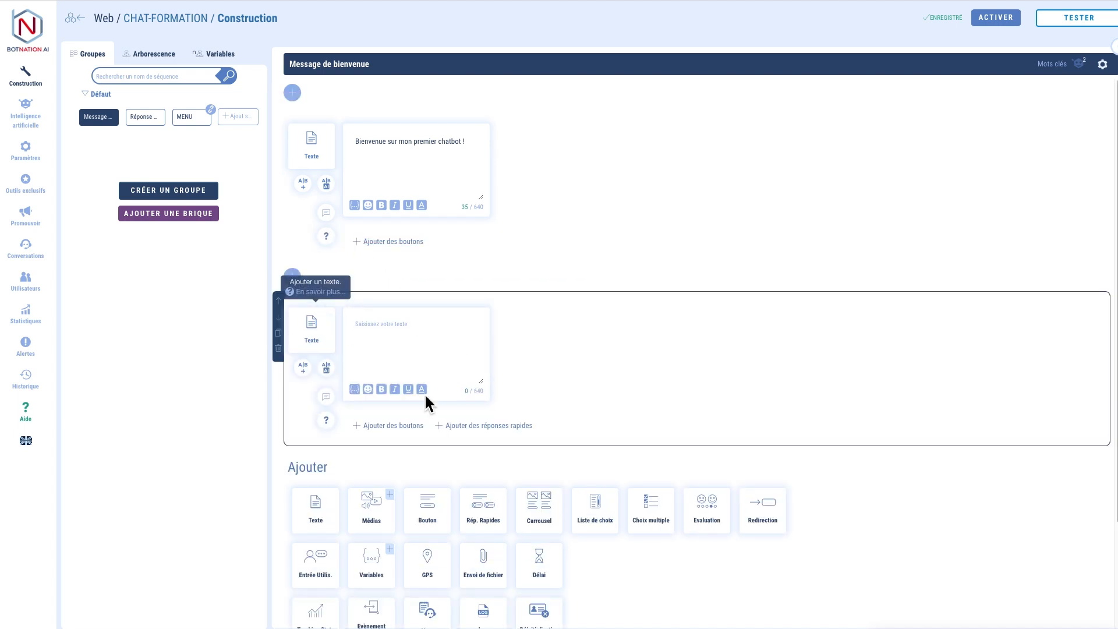
pyautogui.click(405, 348)
pyautogui.write('Q')
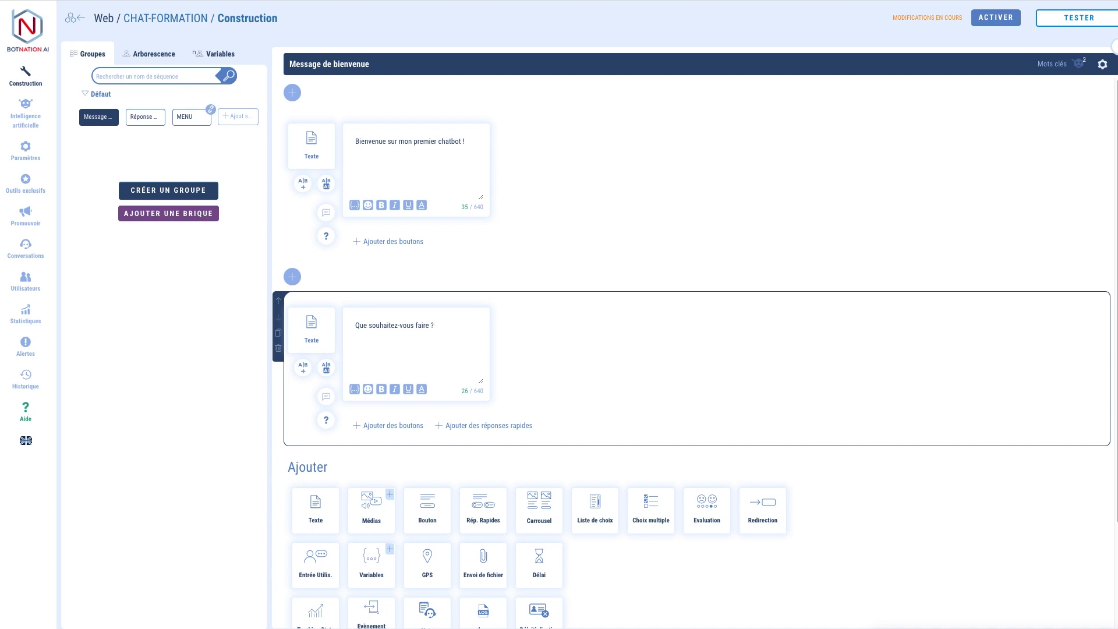
pyautogui.click(347, 375)
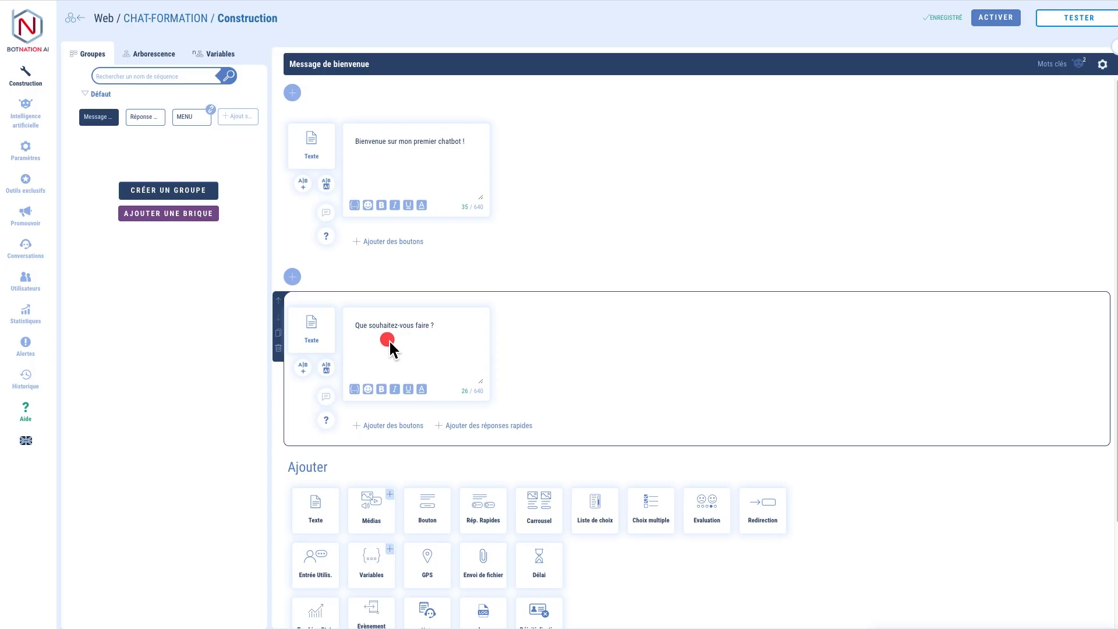
# Step: Test the chatbot on its preview page and examine the welcome messages in the chat window
pyautogui.click(475, 255)
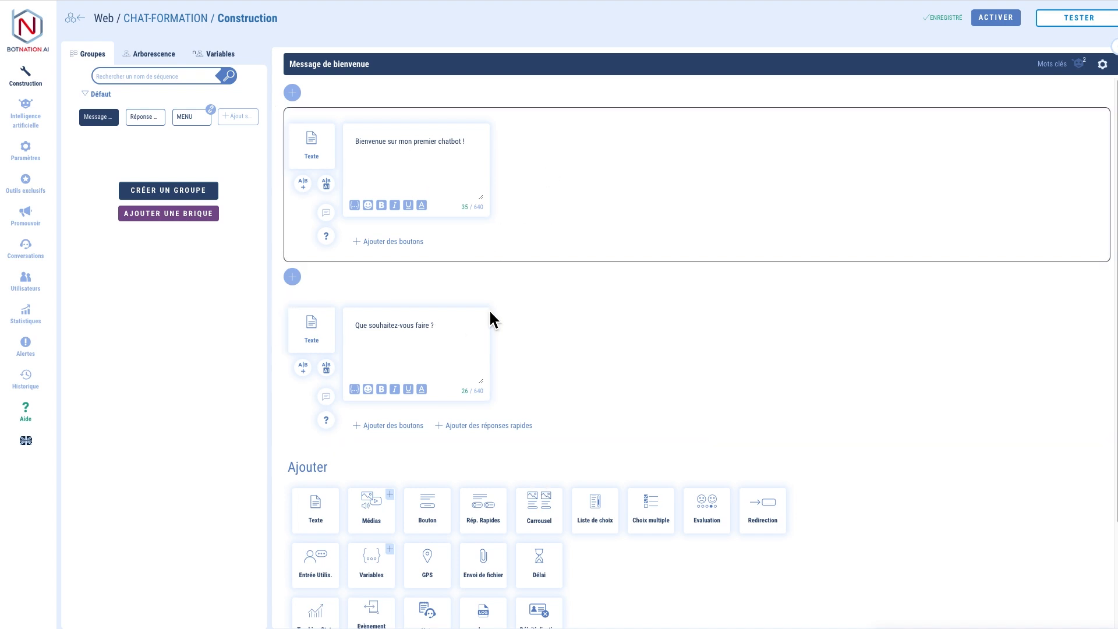
pyautogui.click(1108, 21)
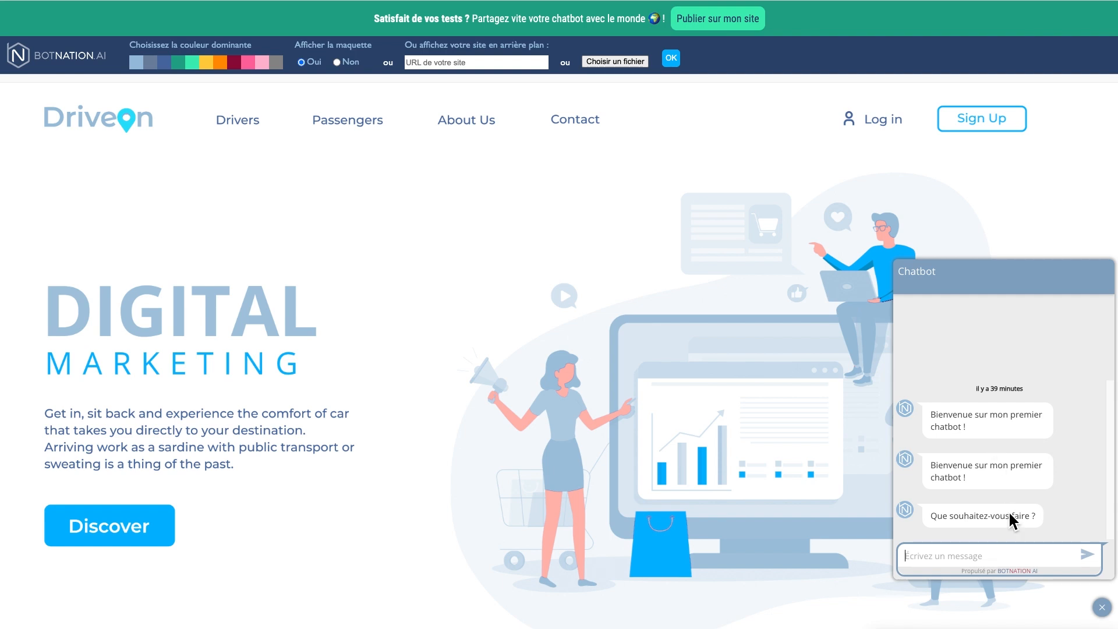
pyautogui.moveTo(1089, 440)
pyautogui.mouseDown()
pyautogui.moveTo(887, 480)
pyautogui.moveTo(879, 543)
pyautogui.moveTo(897, 545)
pyautogui.mouseUp()
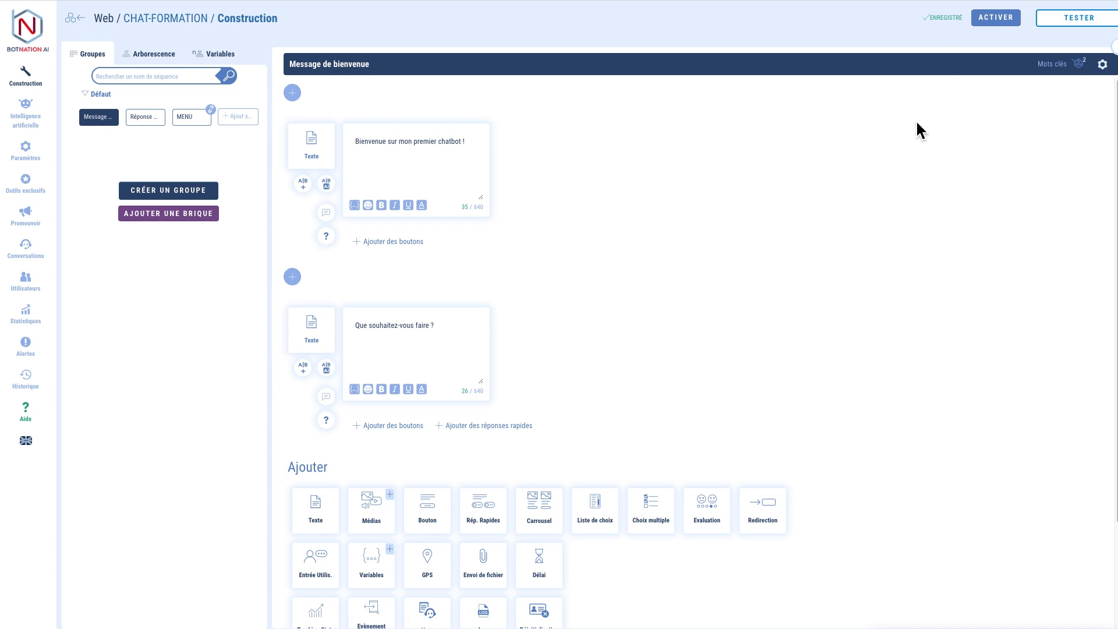
# Step: Add a Redirection block at the end of the Message de bienvenue sequence, pointing to the MENU sequence
pyautogui.scroll(-1, 773, 324)
pyautogui.scroll(-1, 772, 318)
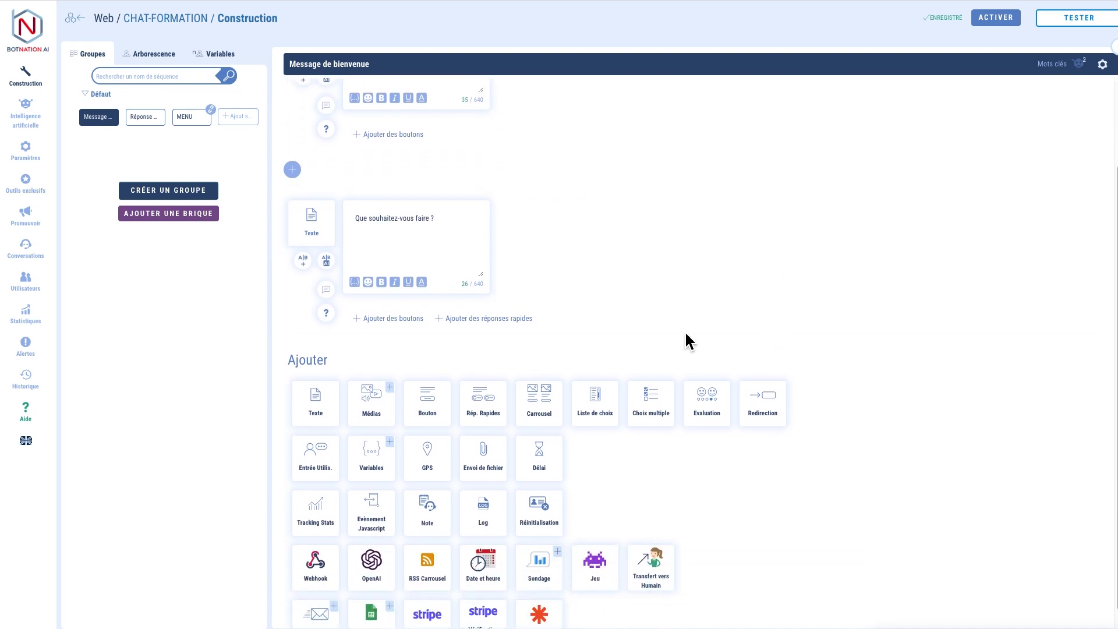
pyautogui.click(775, 410)
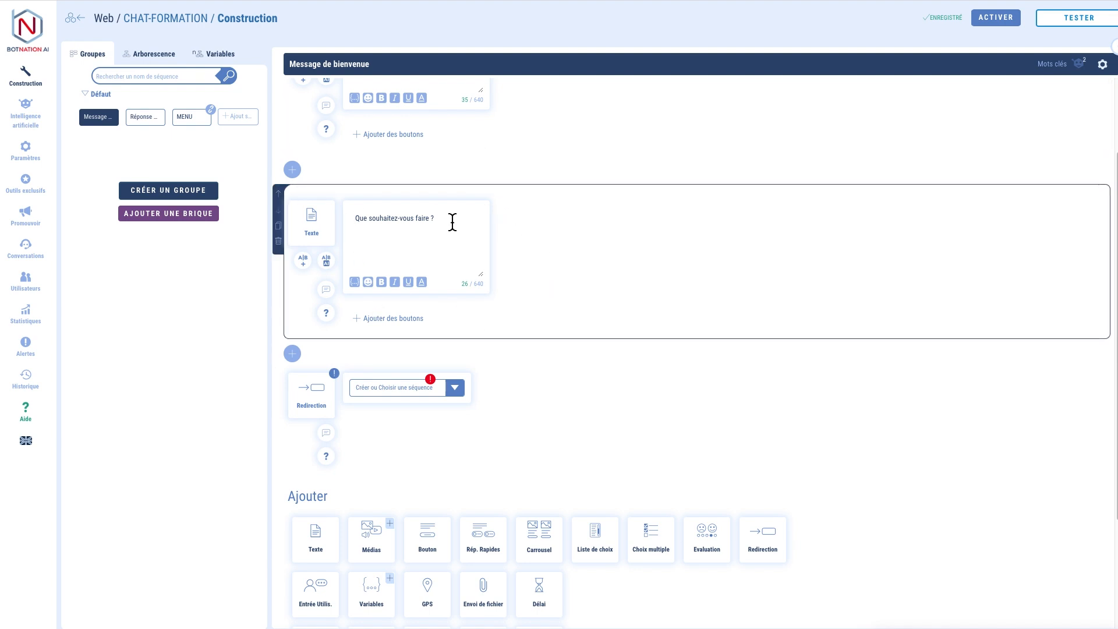
pyautogui.click(439, 393)
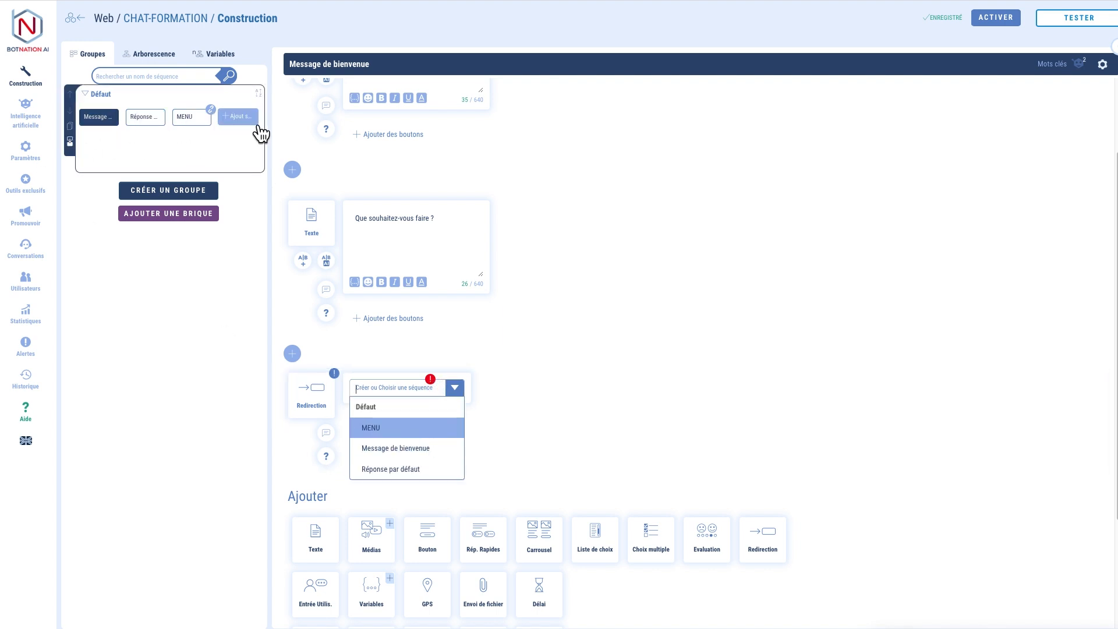
pyautogui.click(410, 438)
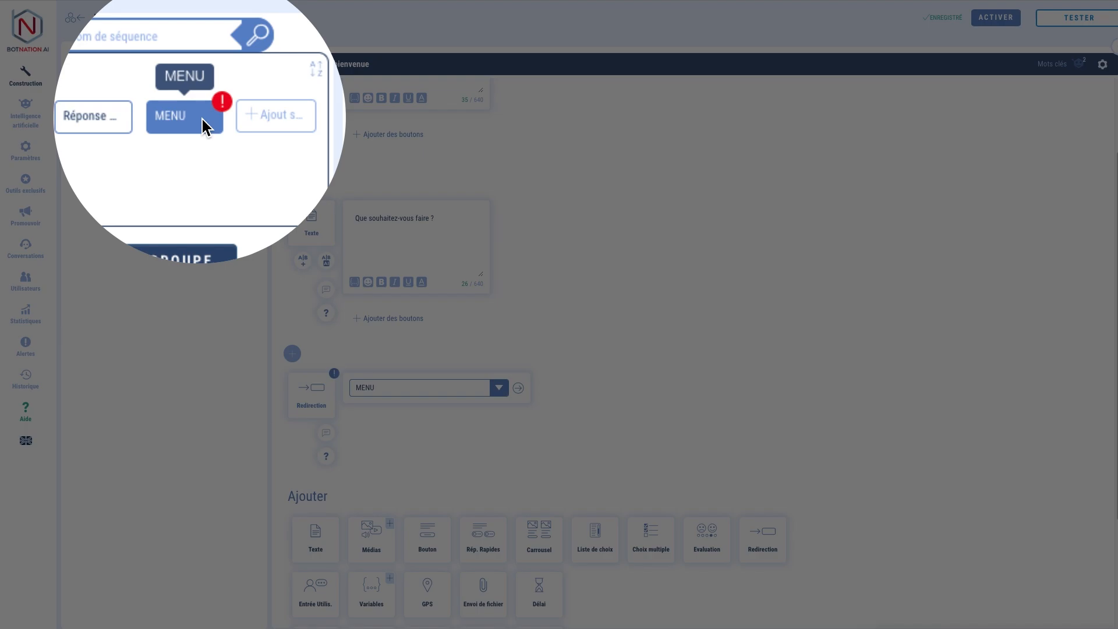
# Step: Open the MENU sequence from the redirection that targets it
pyautogui.click(200, 118)
pyautogui.click(521, 389)
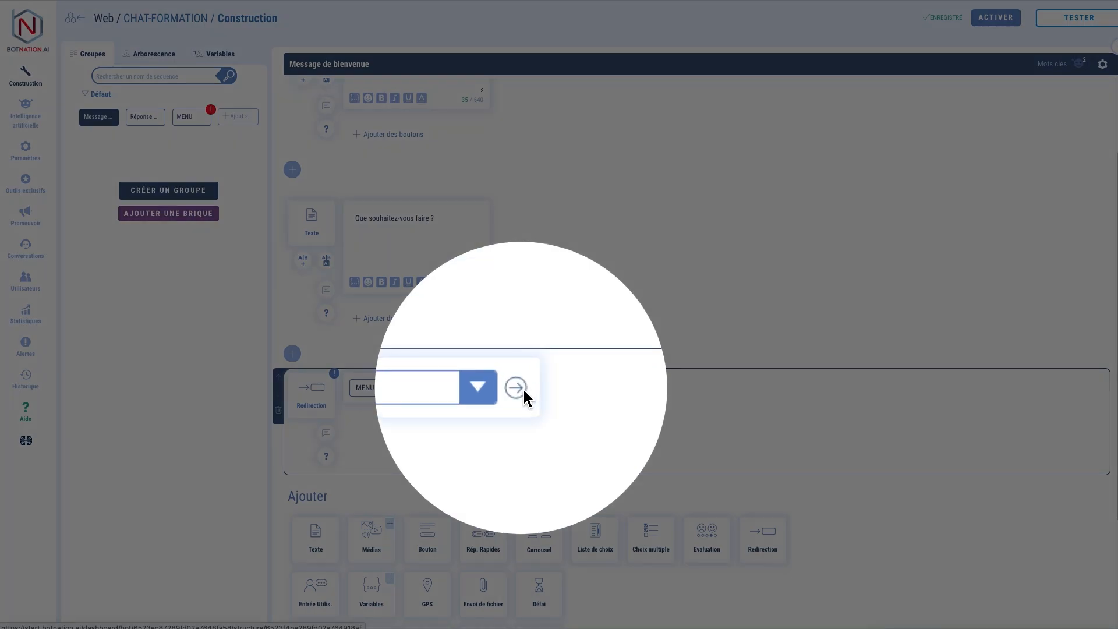
pyautogui.click(522, 389)
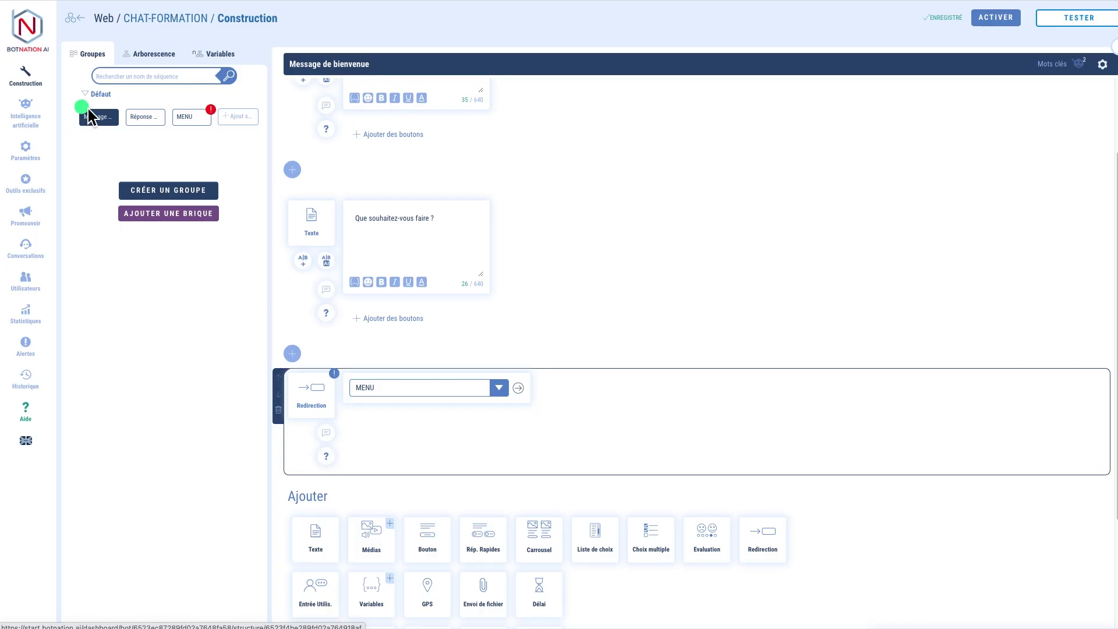
pyautogui.click(518, 388)
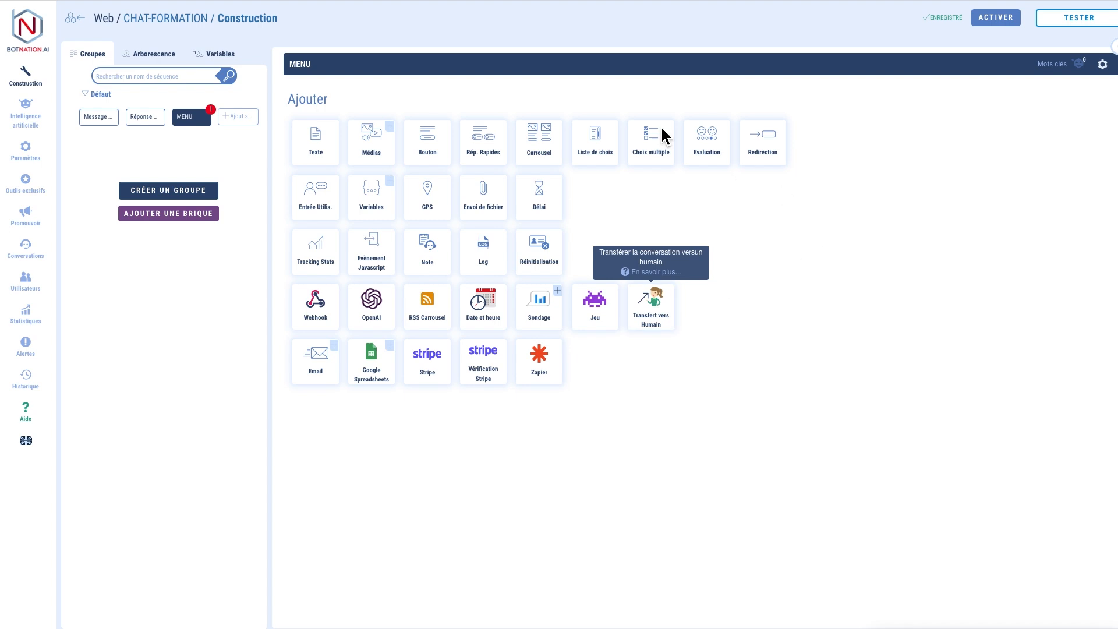
# Step: Add a Bouton block to the MENU sequence with the text "Voici ce que nous vous proposons :" and name its first button "Nous contacter"
pyautogui.click(427, 144)
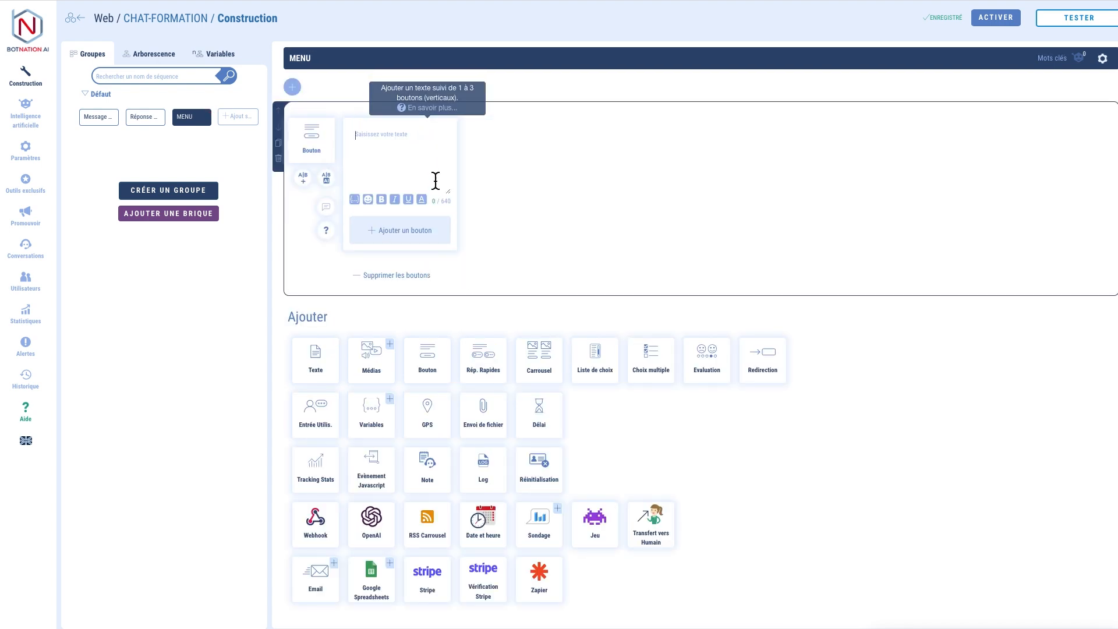
pyautogui.write('Voici ce que nous vous proposons :')
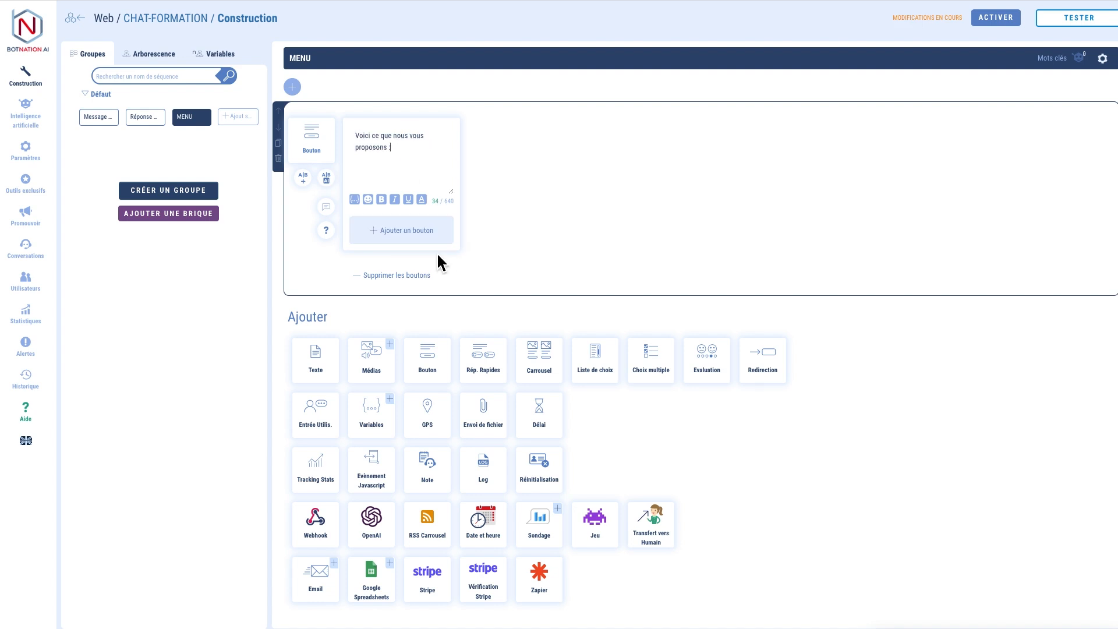
pyautogui.click(381, 232)
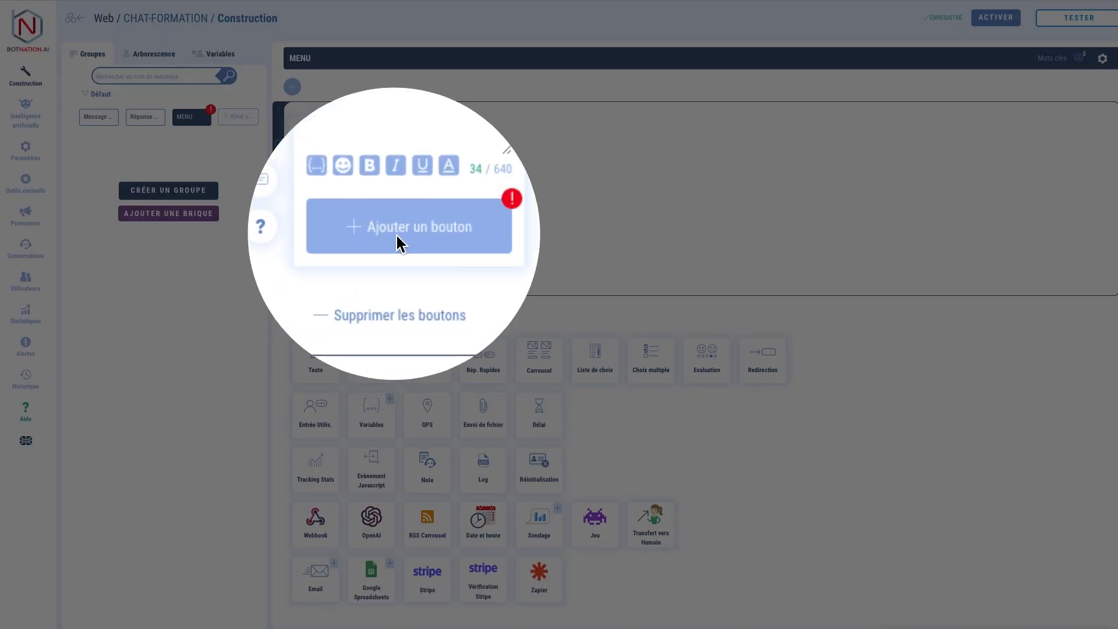
pyautogui.click(401, 235)
pyautogui.click(430, 234)
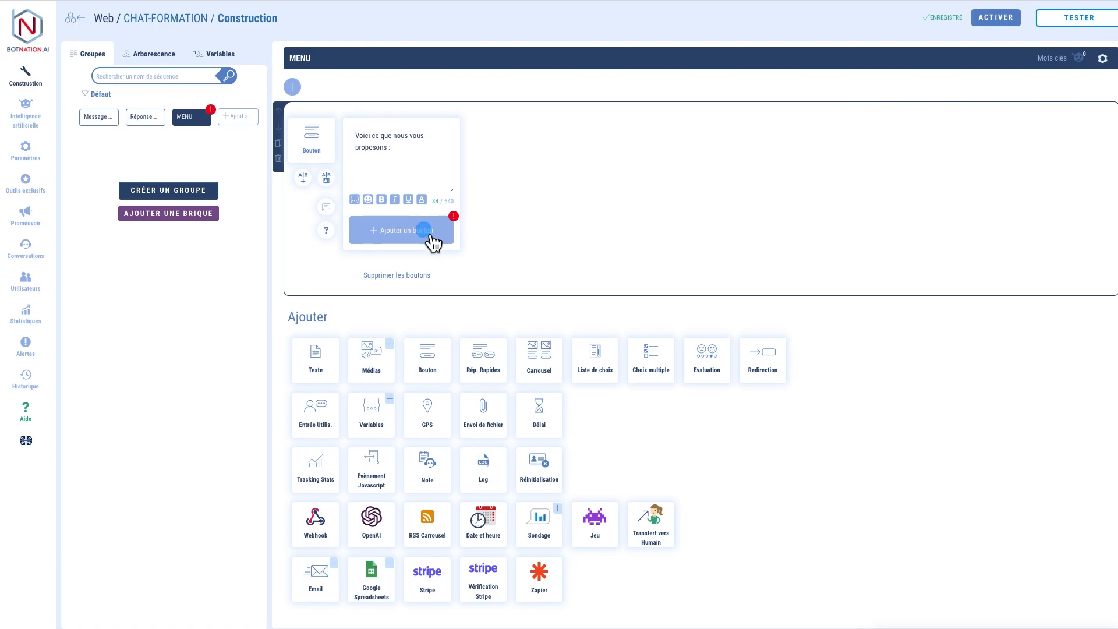
pyautogui.click(367, 226)
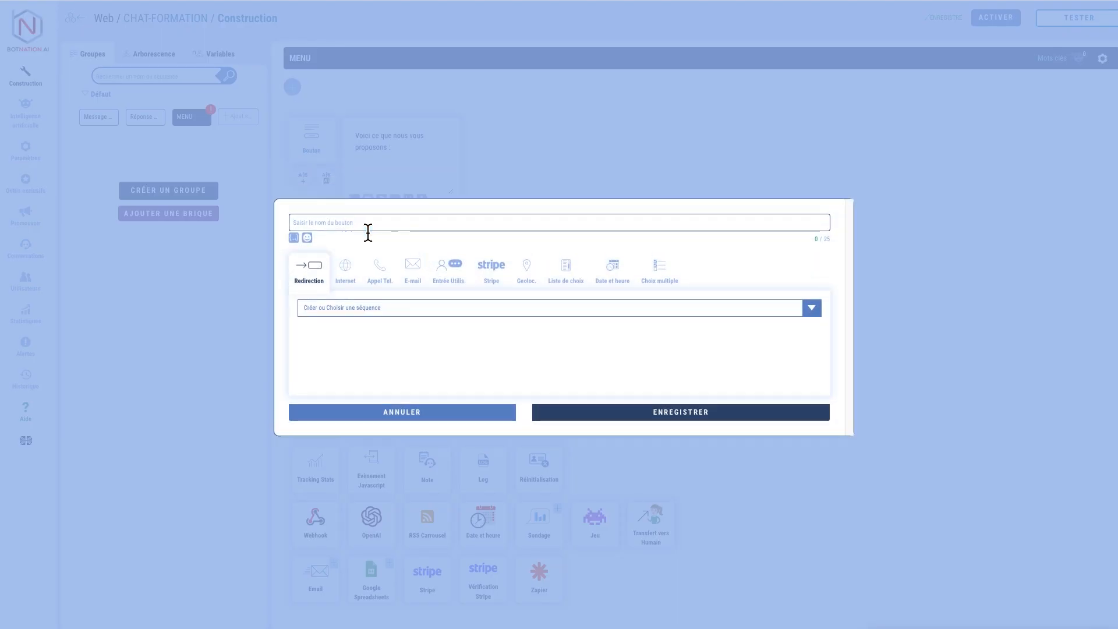
pyautogui.write('Nous contacter')
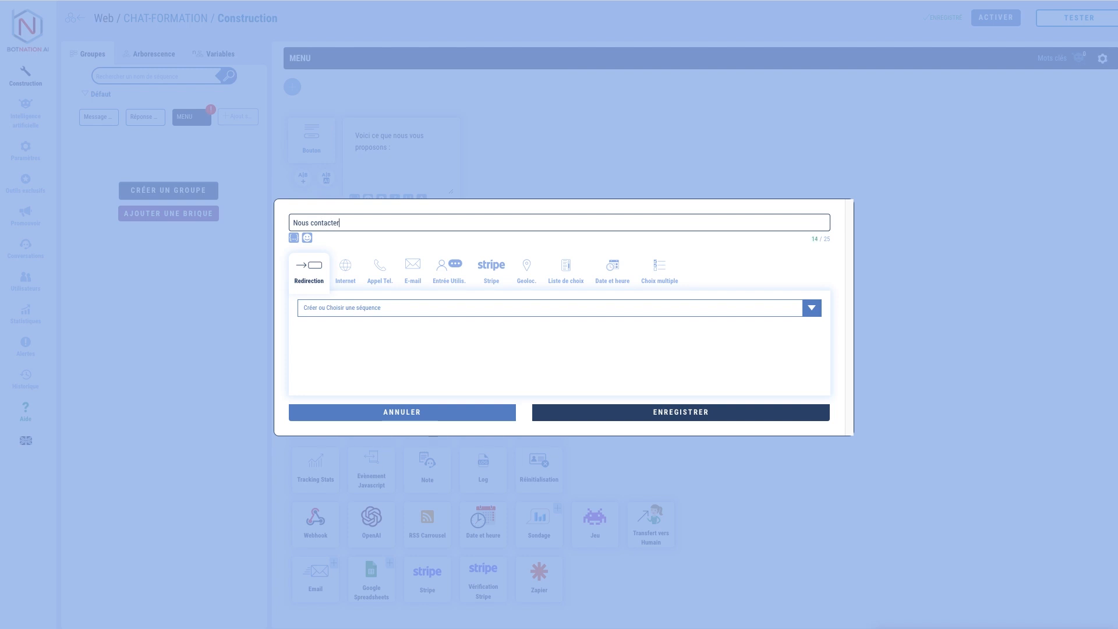
# Step: Create a Contact sequence as the redirection target of the "Nous contacter" button and save the button
pyautogui.click(328, 309)
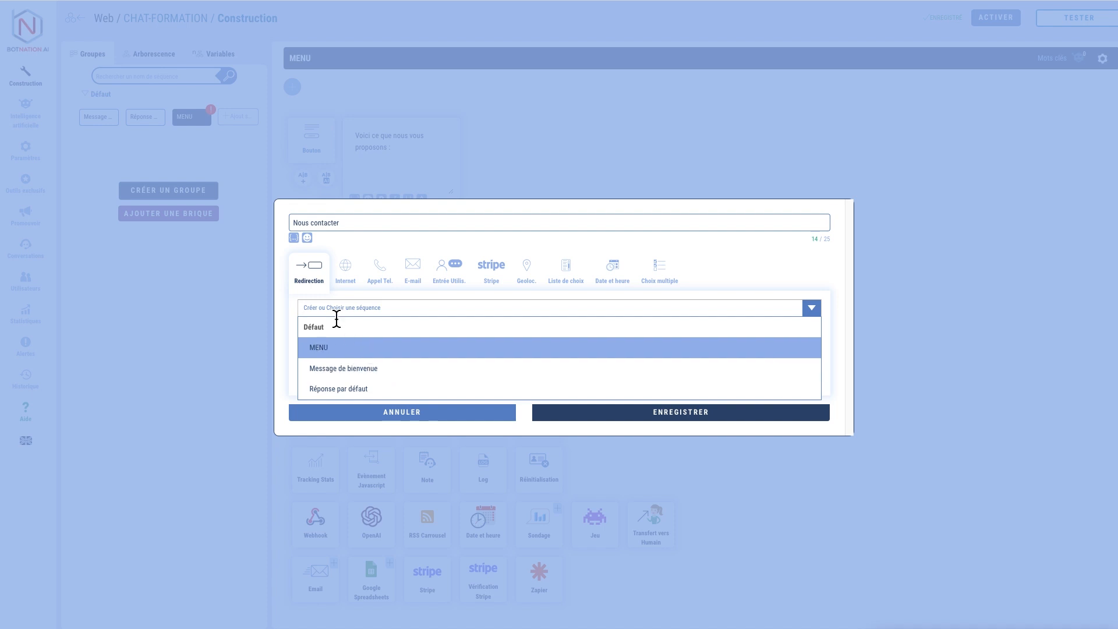
pyautogui.write('Contact')
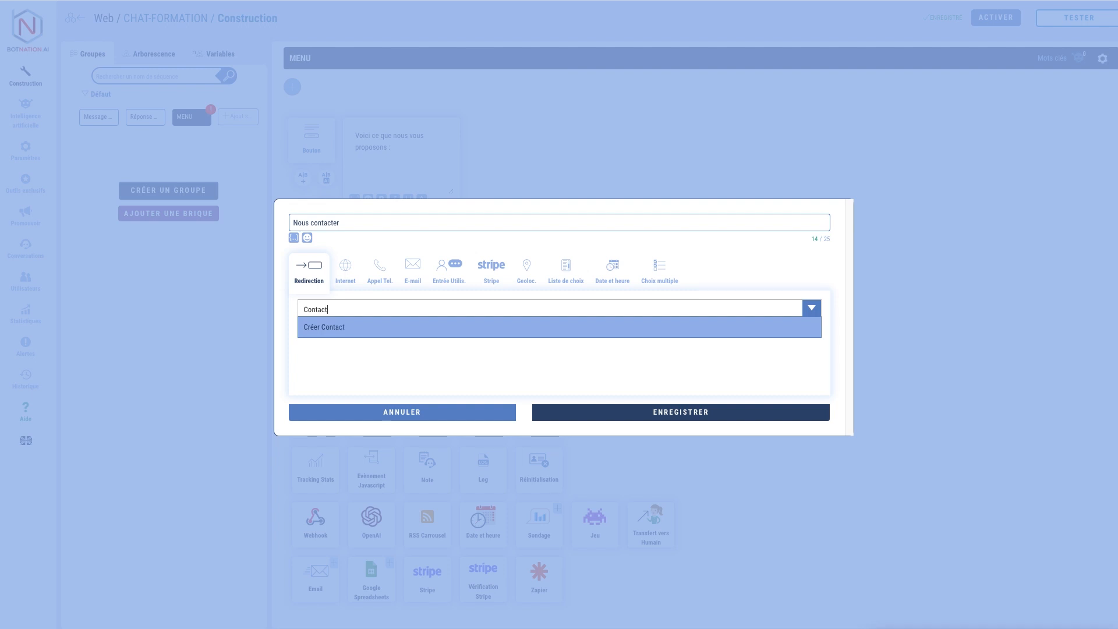
pyautogui.press('Return')
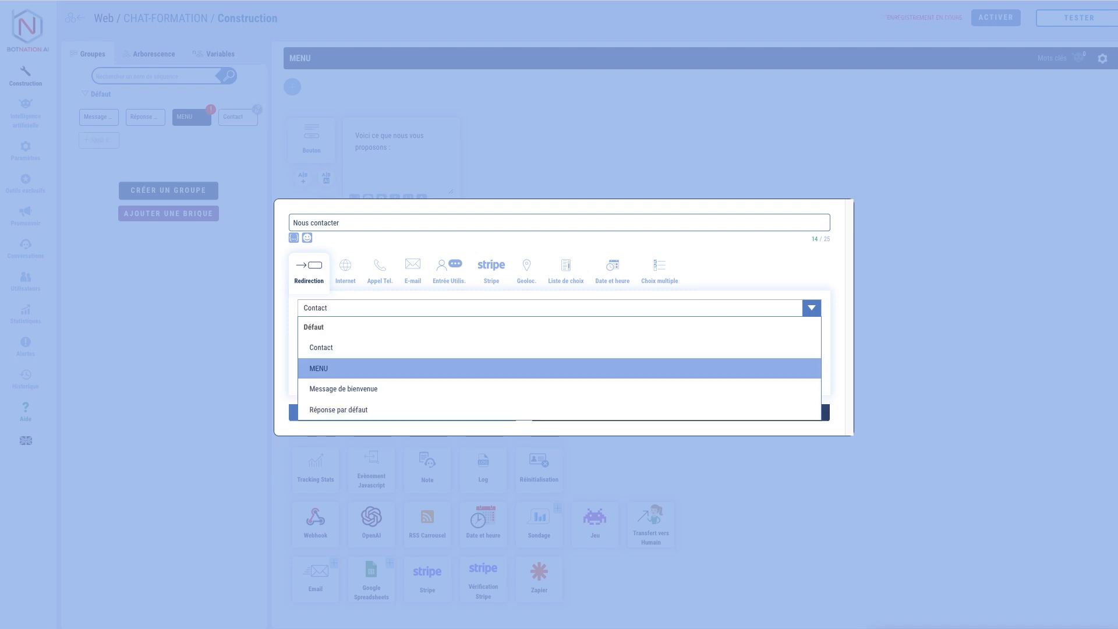
pyautogui.click(337, 348)
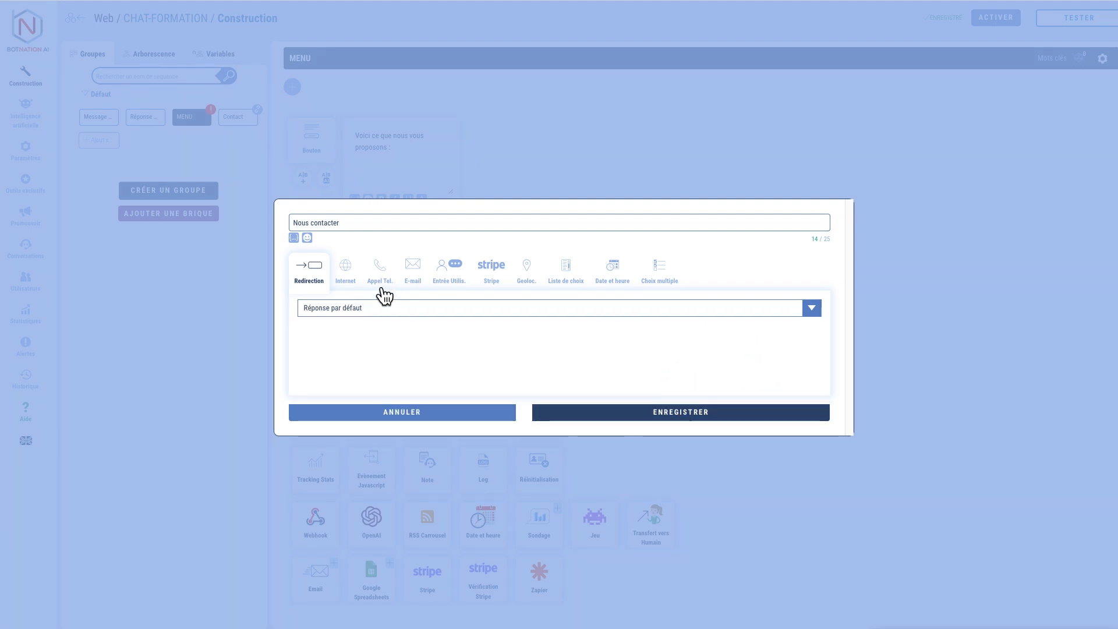
pyautogui.click(356, 309)
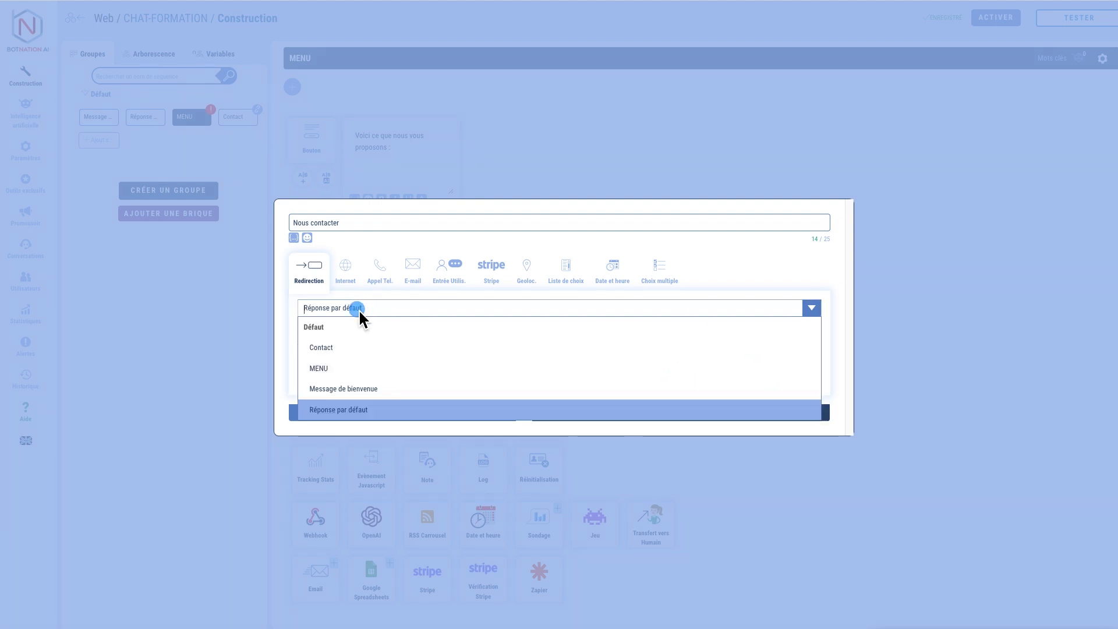
pyautogui.click(349, 348)
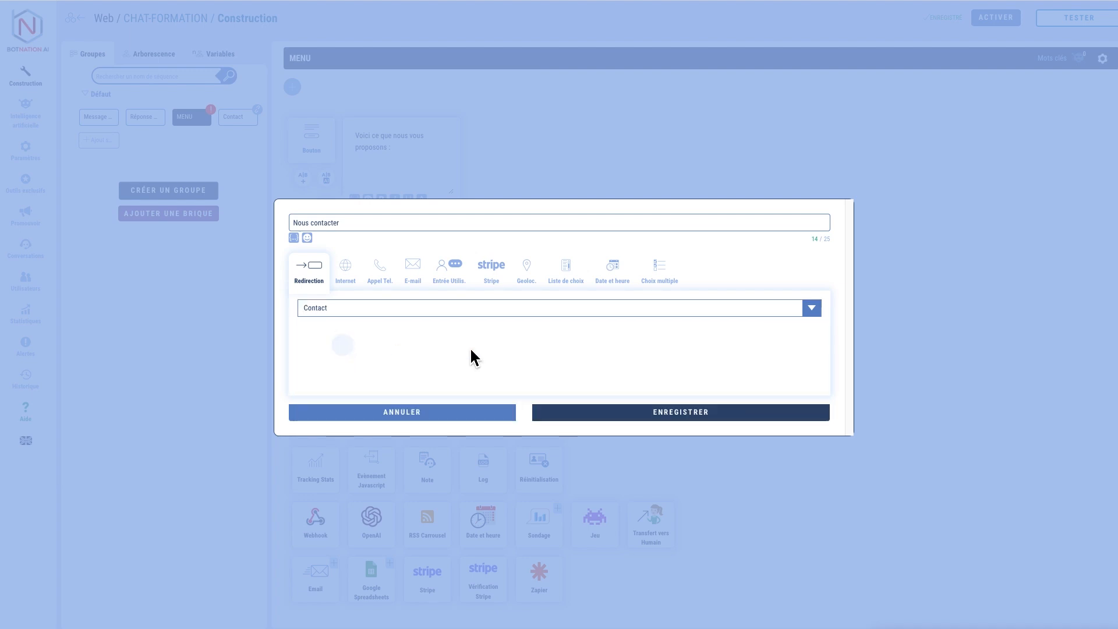
pyautogui.click(730, 419)
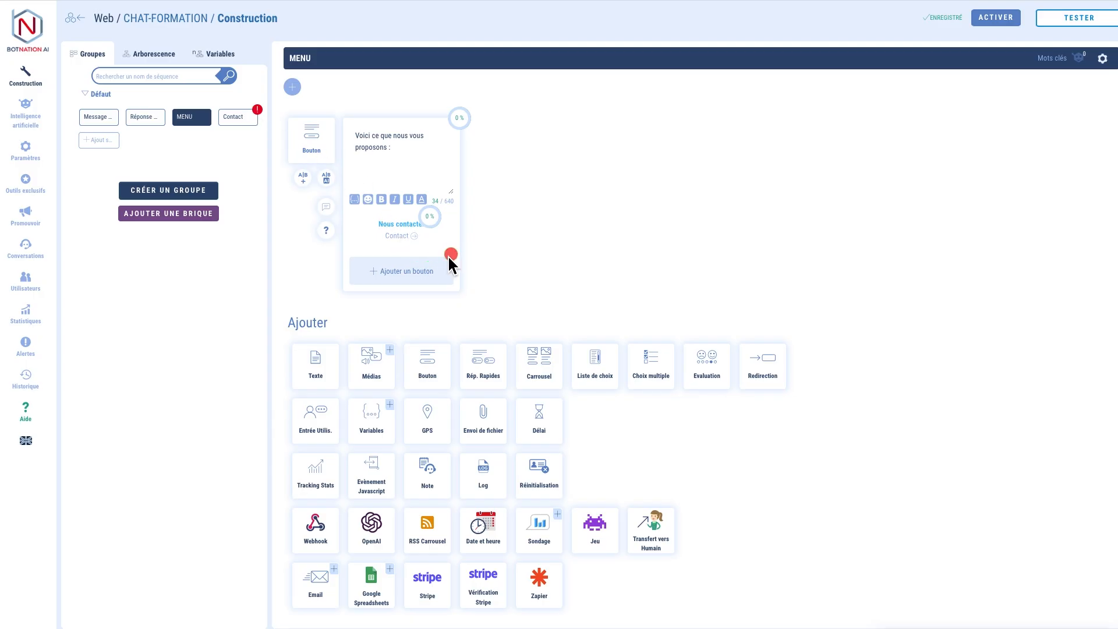
# Step: Add a second button named "Nos offres" that redirects to a newly created Offres sequence, and save it
pyautogui.click(398, 273)
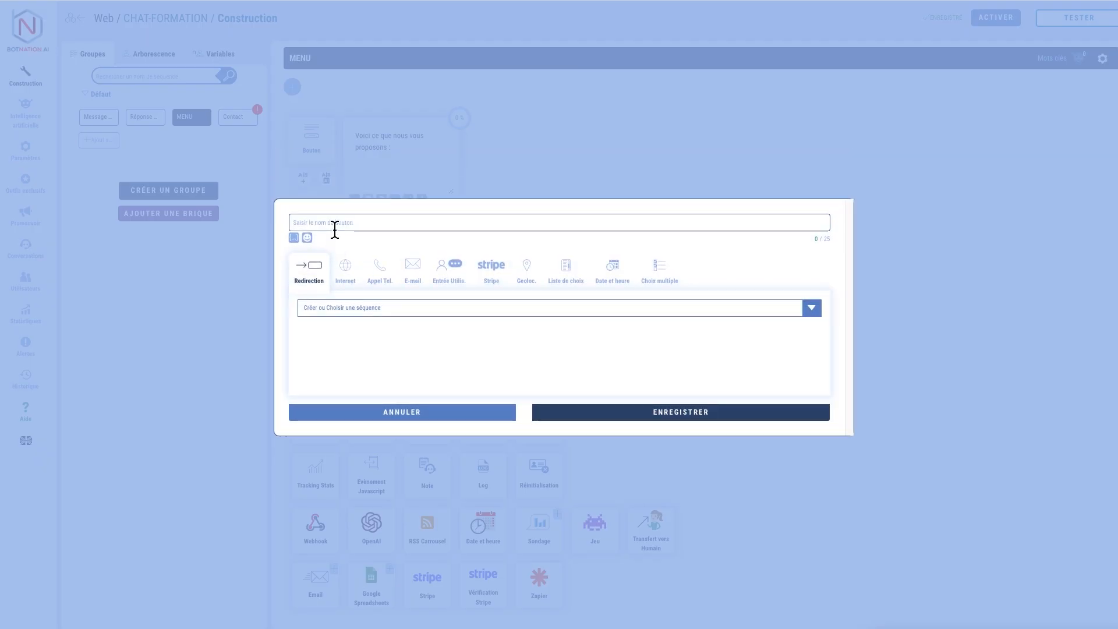
pyautogui.write('Nos Ta')
pyautogui.write('r')
pyautogui.write('offres')
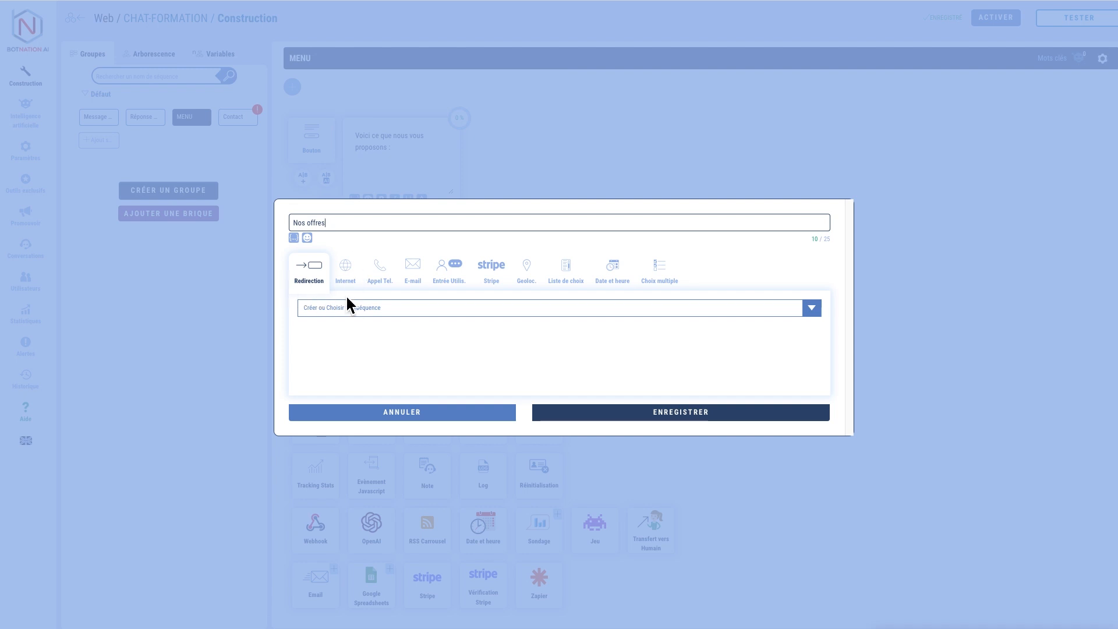
pyautogui.click(349, 308)
pyautogui.write('o')
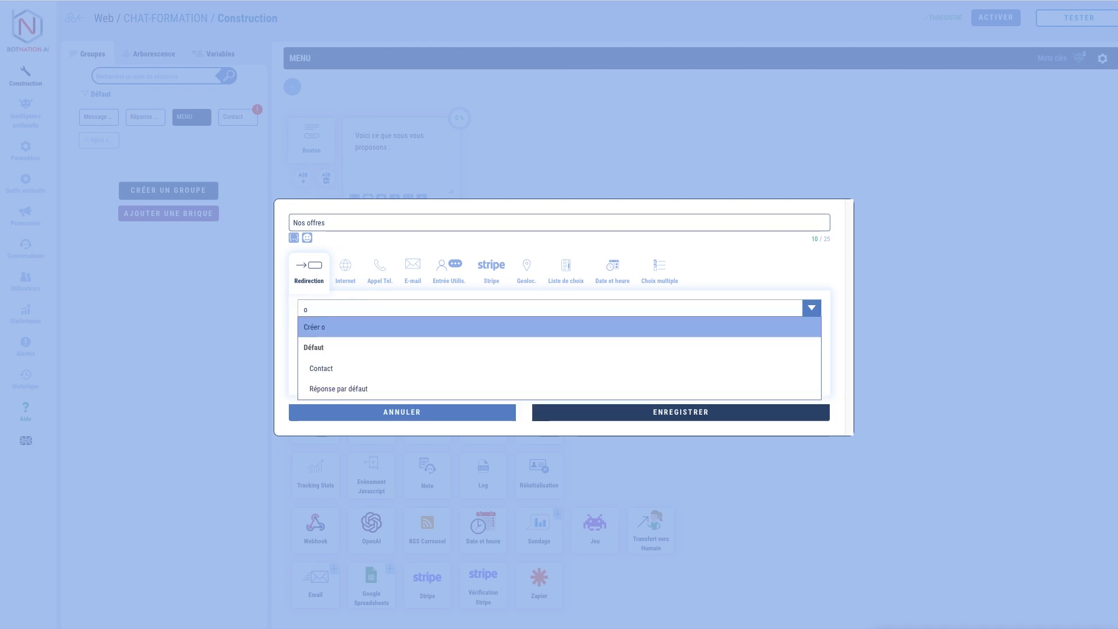
pyautogui.press('BackSpace')
pyautogui.write('Of')
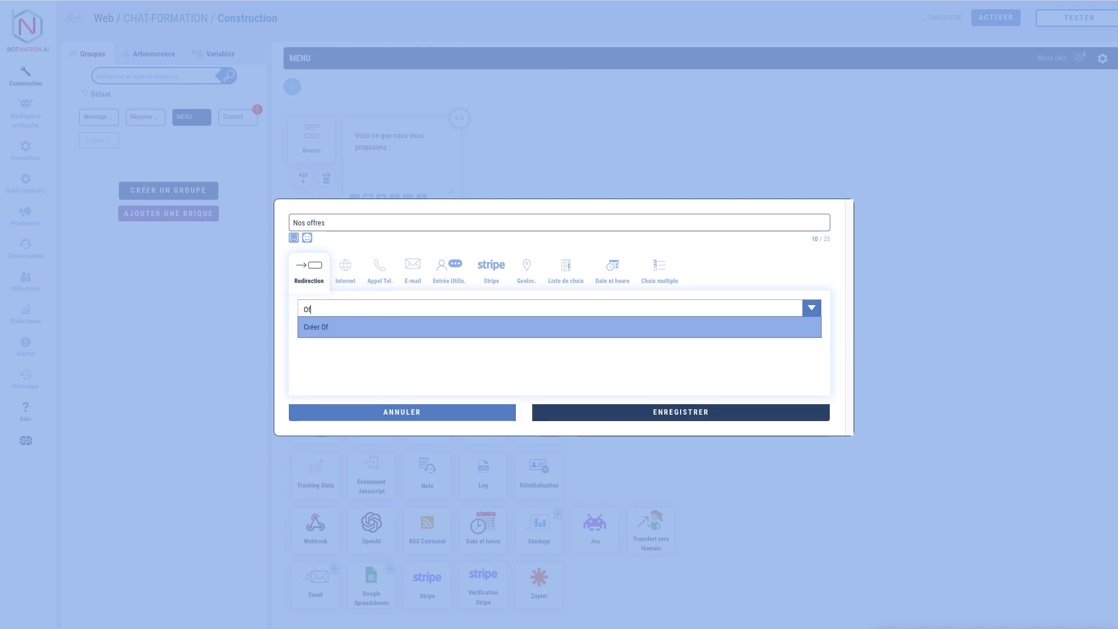
pyautogui.write('frefres')
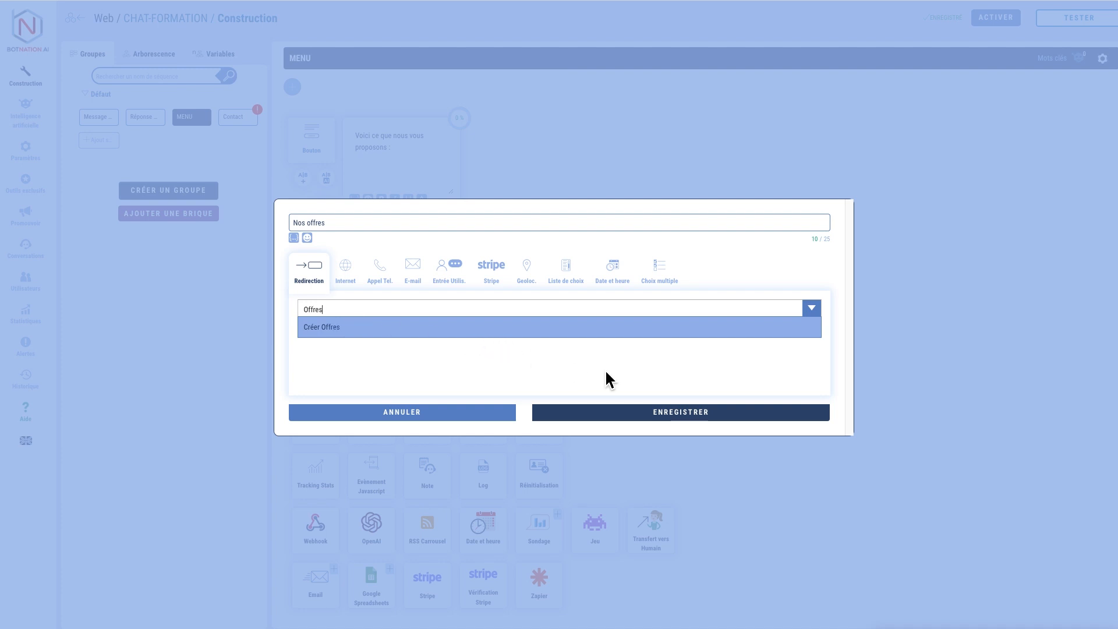
pyautogui.click(471, 327)
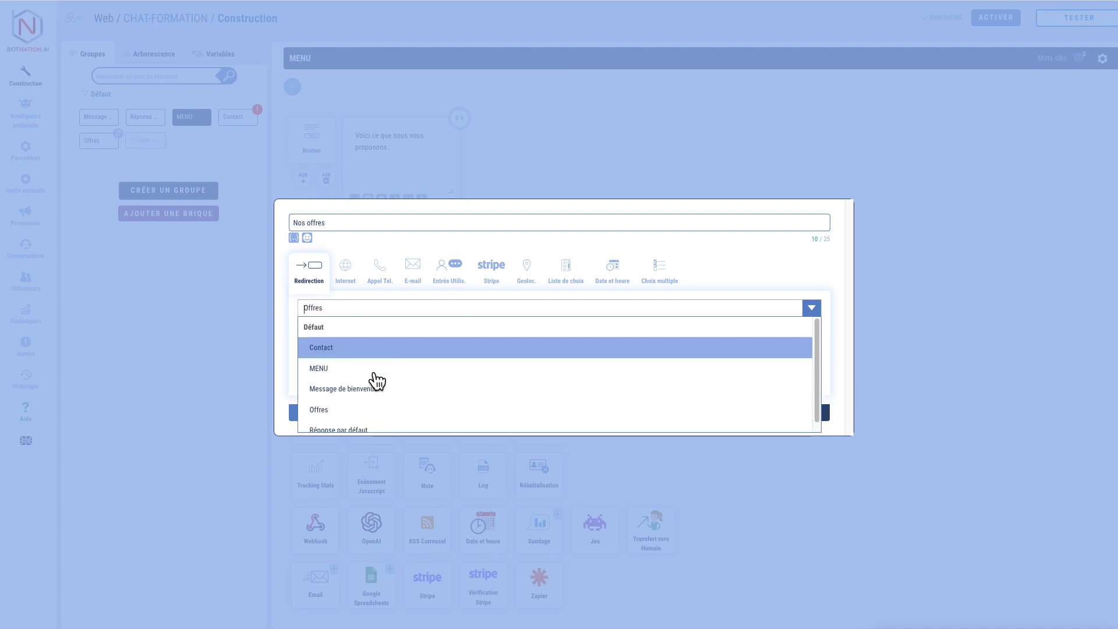
pyautogui.click(372, 413)
pyautogui.click(701, 425)
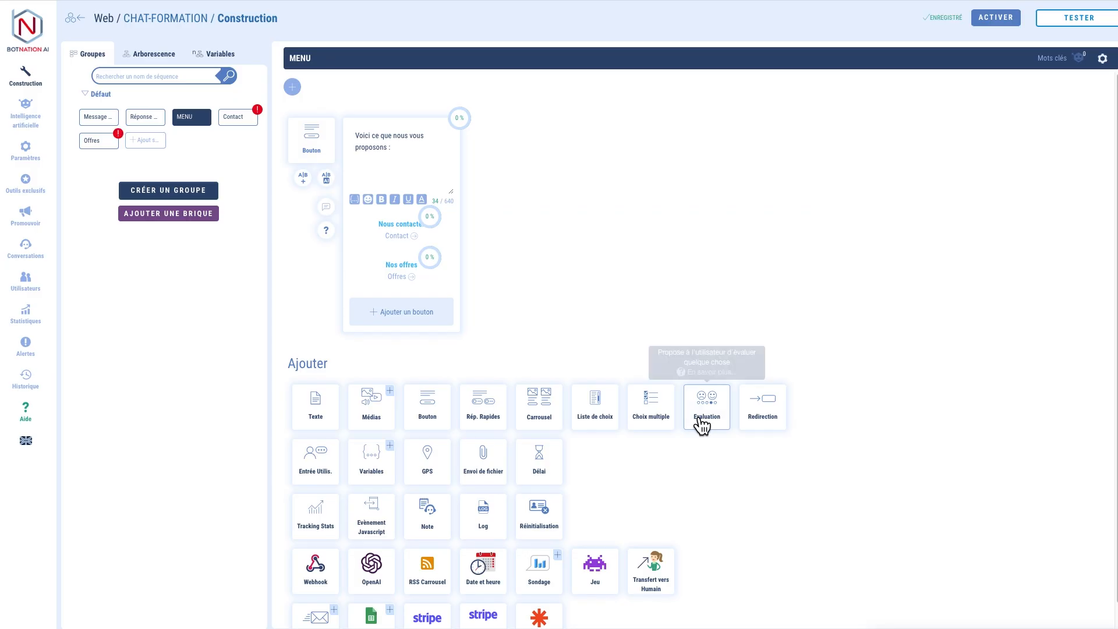
pyautogui.click(373, 252)
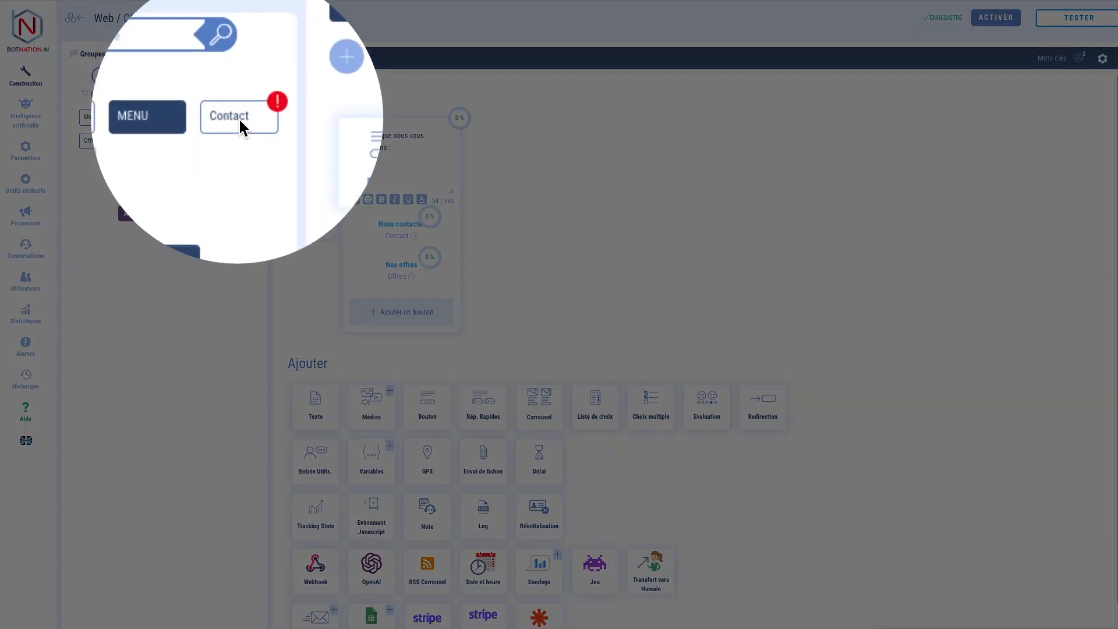
pyautogui.click(239, 117)
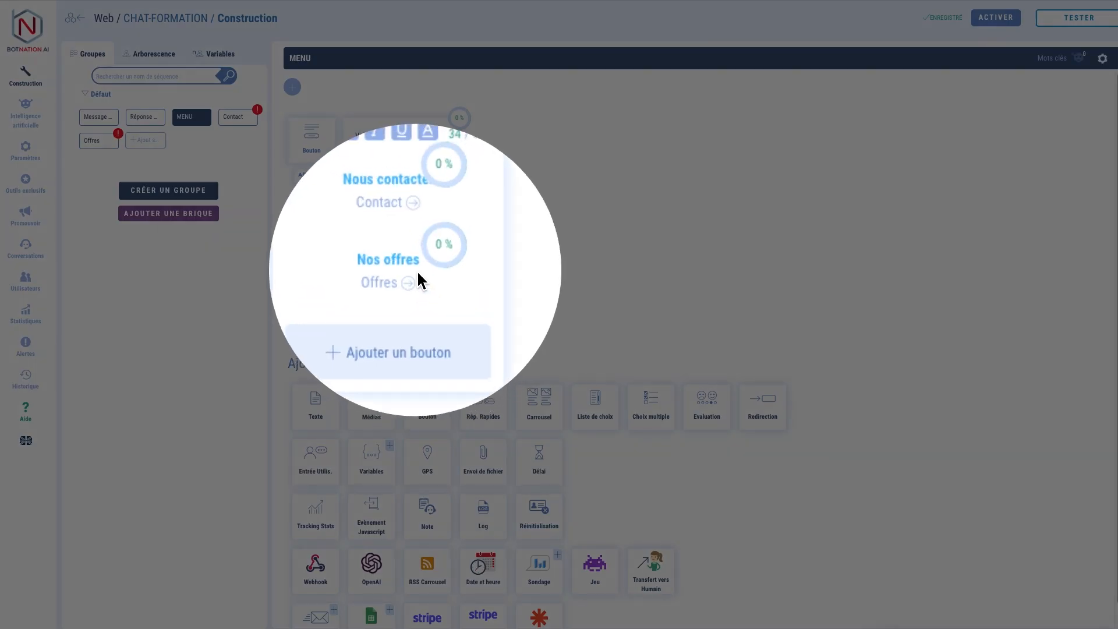
pyautogui.click(416, 272)
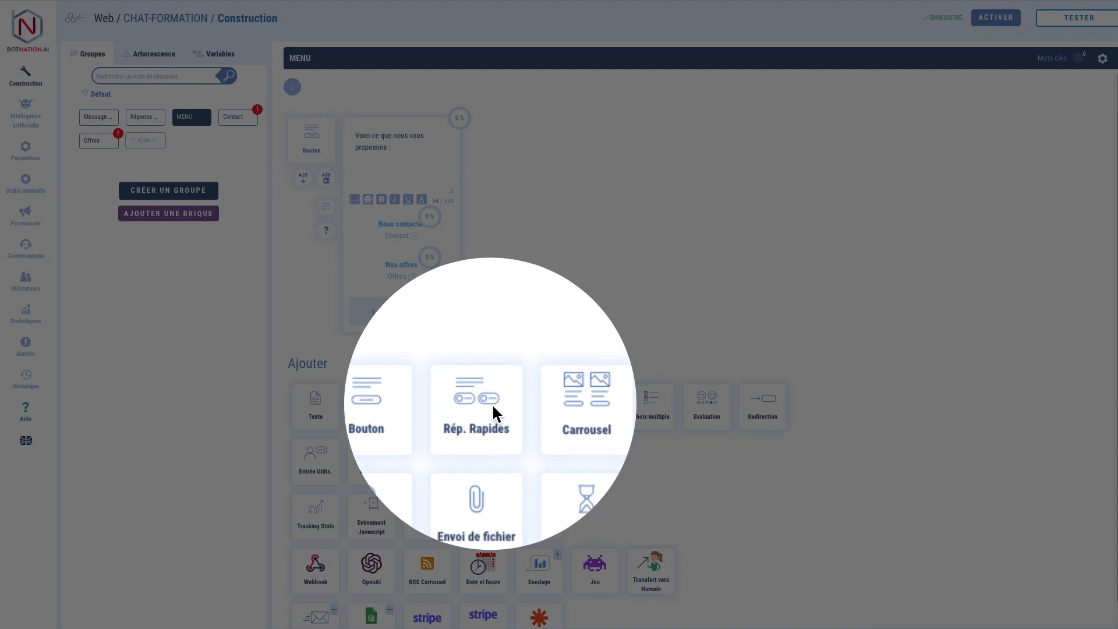
pyautogui.click(492, 406)
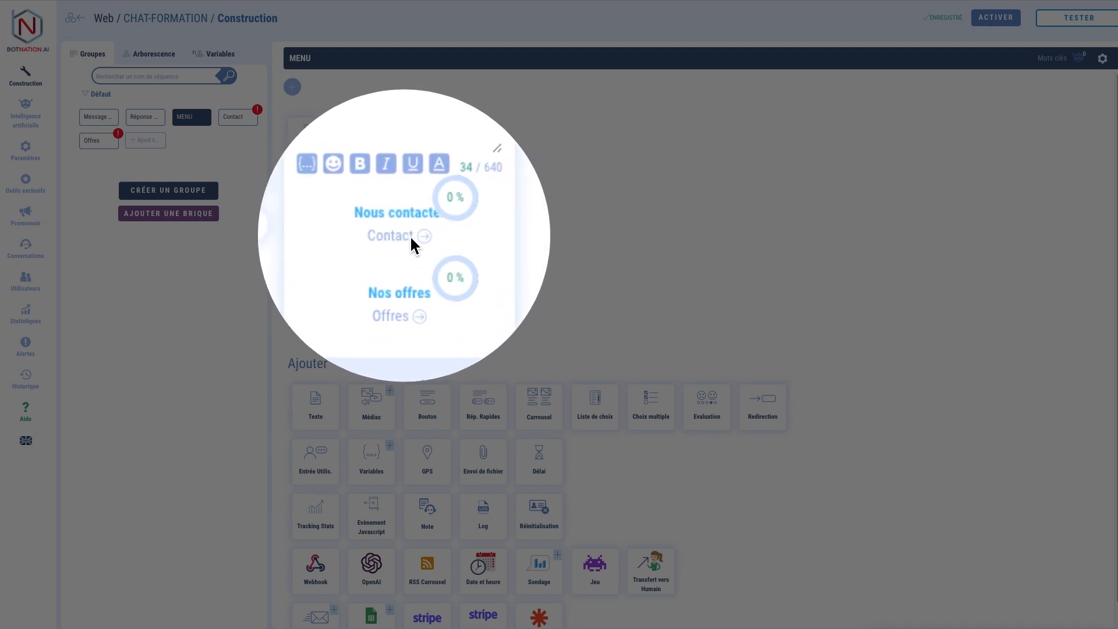
# Step: Open the Contact sequence from the redirection of the "Nous contacter" button
pyautogui.click(415, 235)
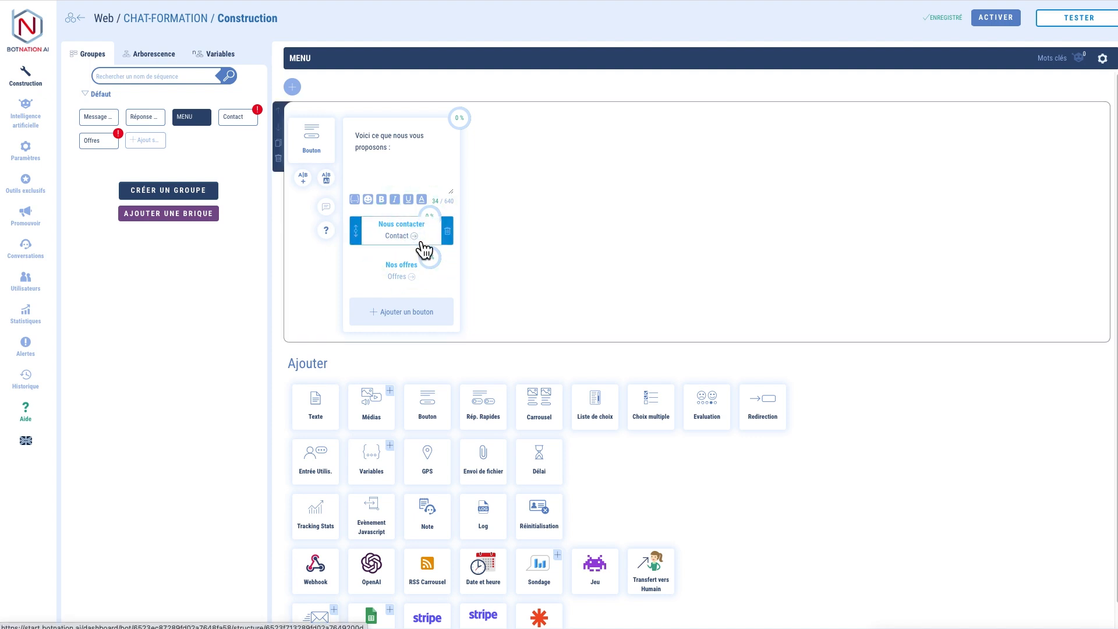
pyautogui.click(421, 244)
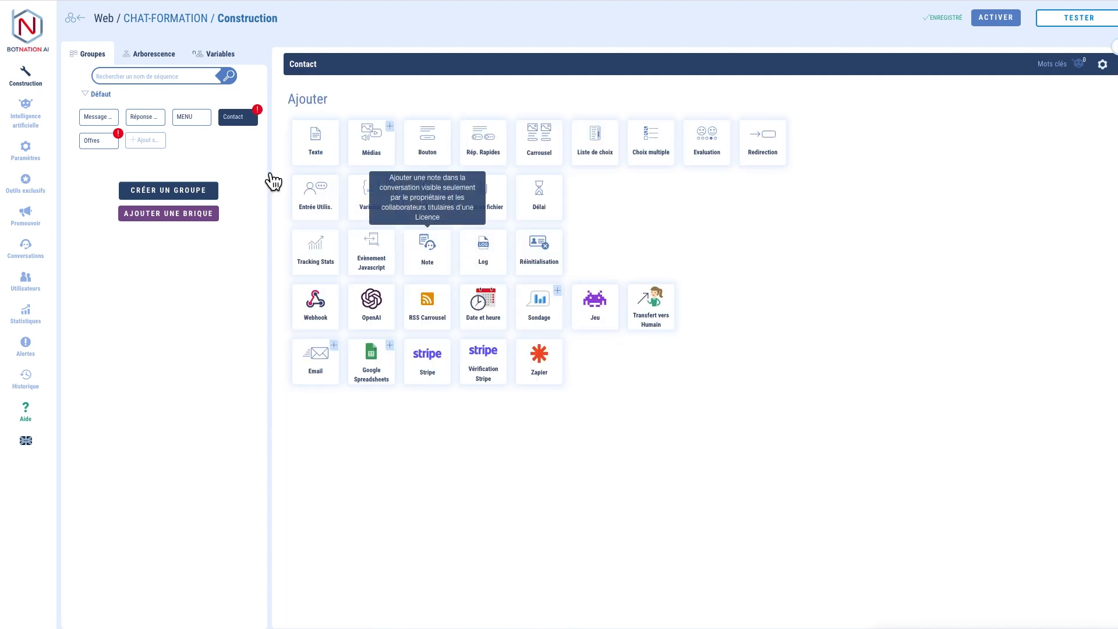
pyautogui.click(249, 116)
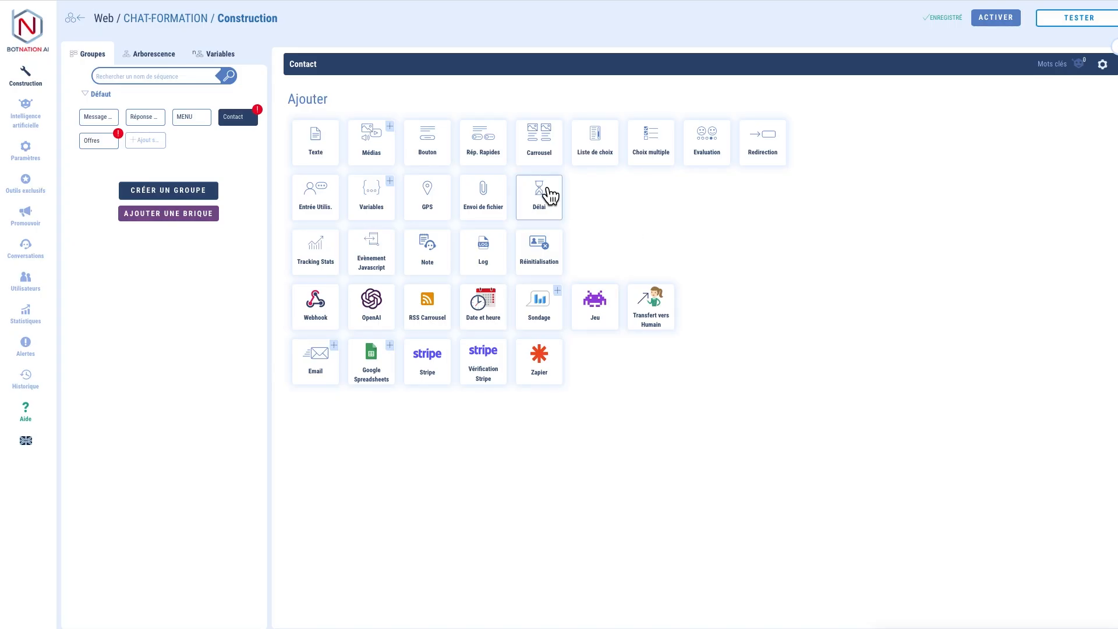
# Step: Add a Texte block to the Contact sequence reading "Vous souhaitez parler à conseiller ?"
pyautogui.click(312, 146)
pyautogui.click(404, 146)
pyautogui.write('Vous souhaitez parler à conseiller ?')
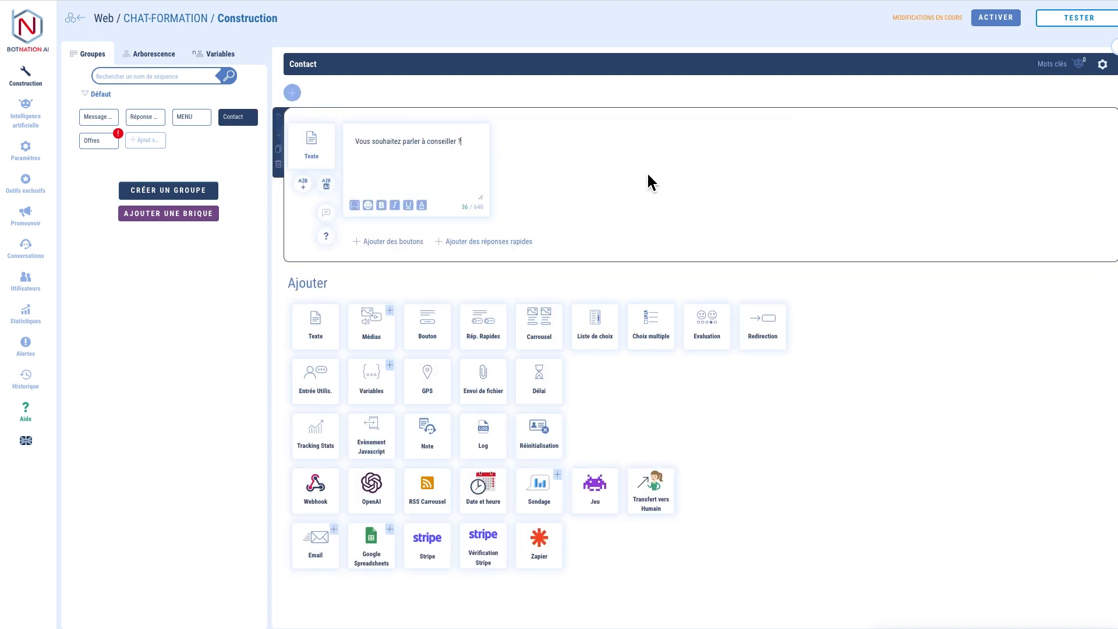
pyautogui.click(561, 200)
# Step: Try out a Transfert vers Humain block in the Contact sequence and delete it after viewing its settings
pyautogui.click(770, 319)
pyautogui.click(653, 487)
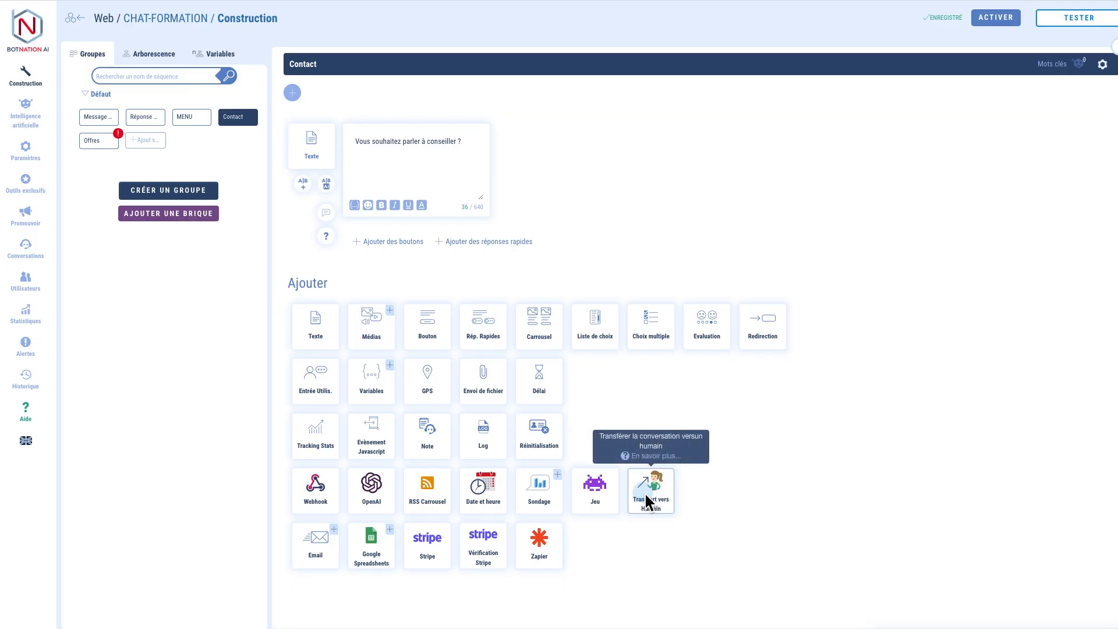
pyautogui.click(645, 495)
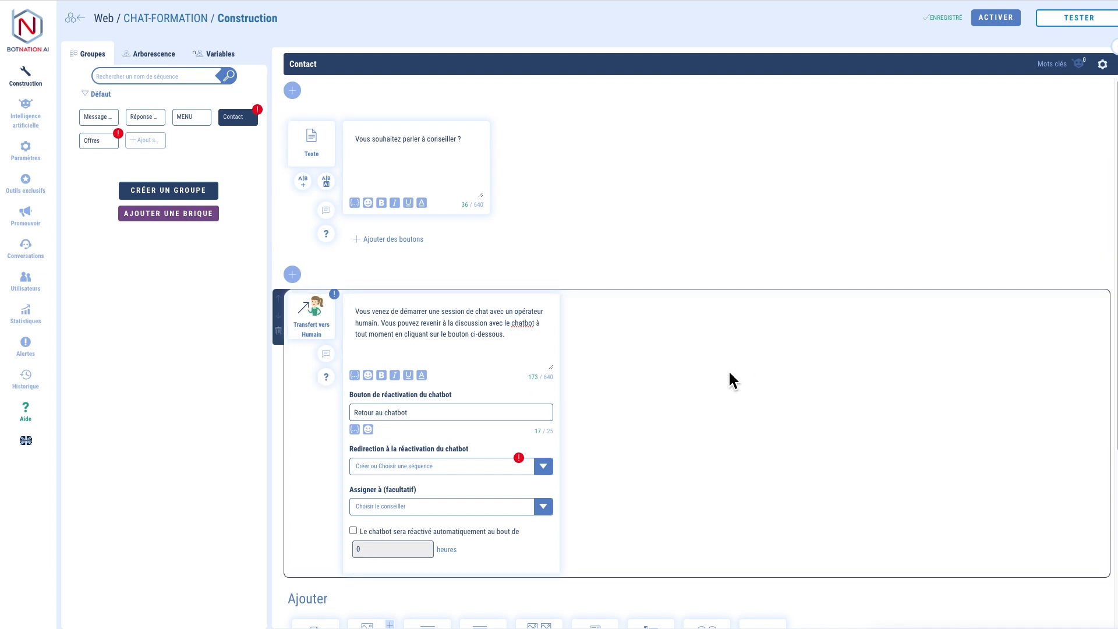
pyautogui.click(279, 331)
pyautogui.click(637, 336)
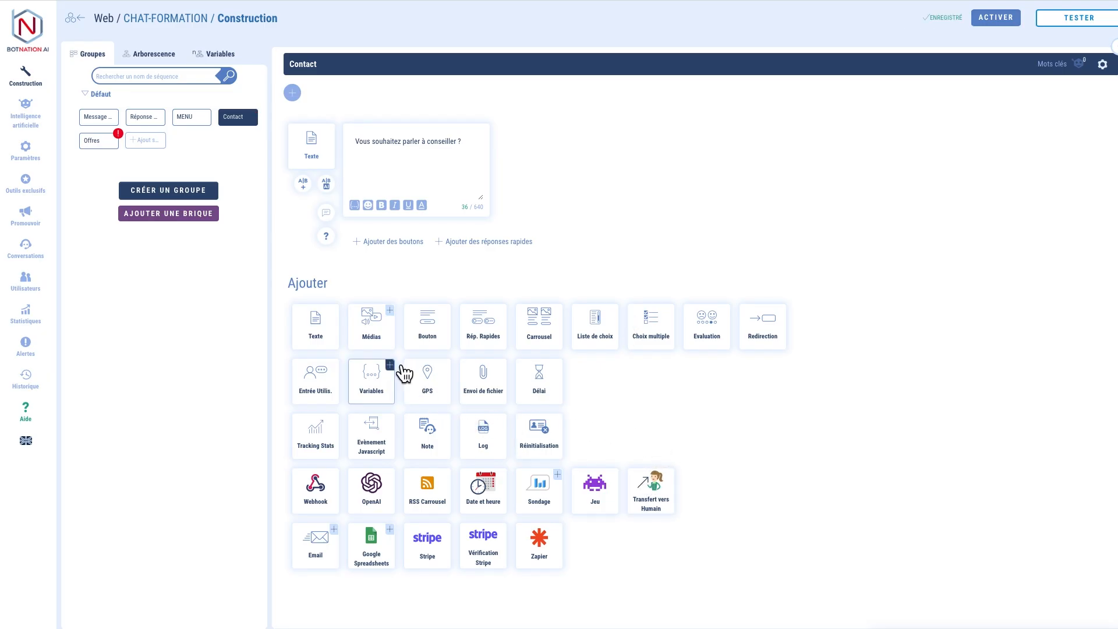
# Step: Add an Entrée Utilis. block to the Contact sequence with the question "Tapez votre adresse émail :"
pyautogui.click(320, 389)
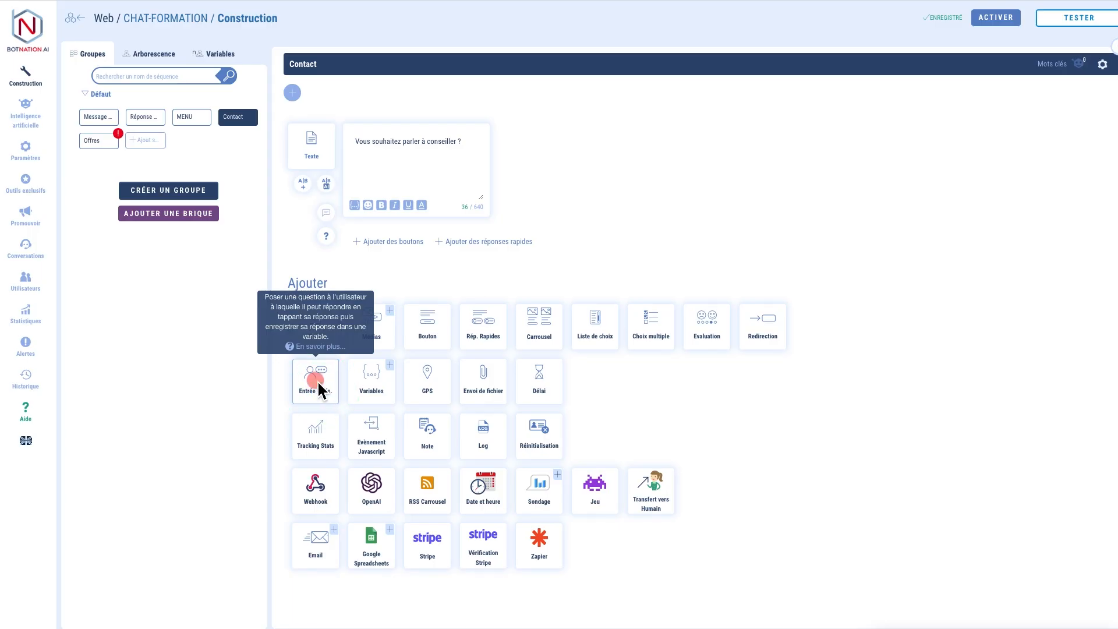
pyautogui.click(326, 388)
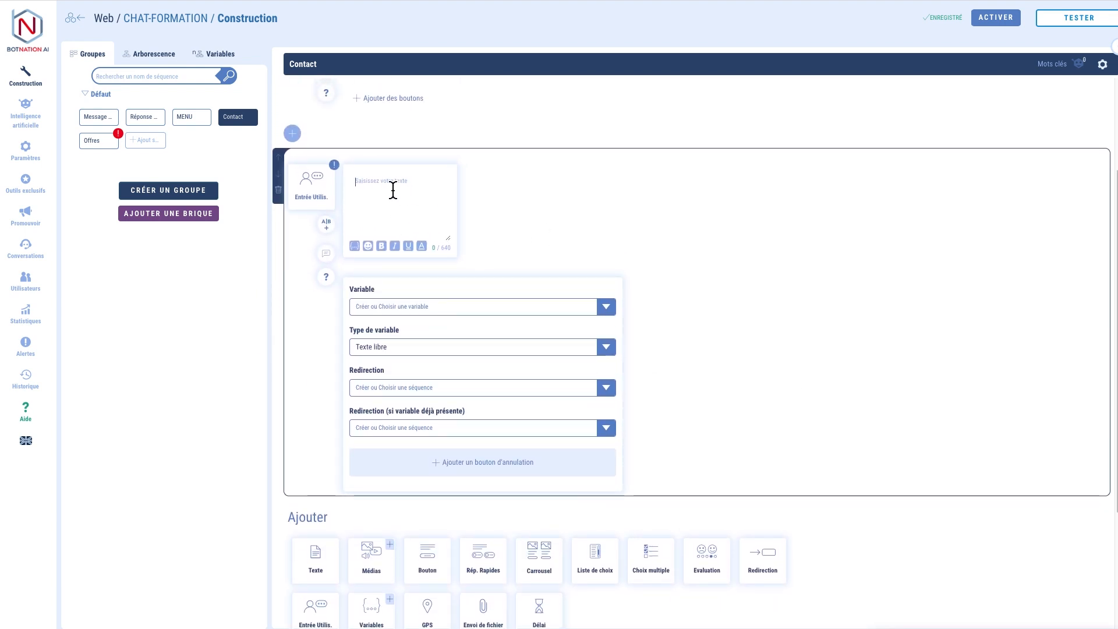
pyautogui.click(393, 191)
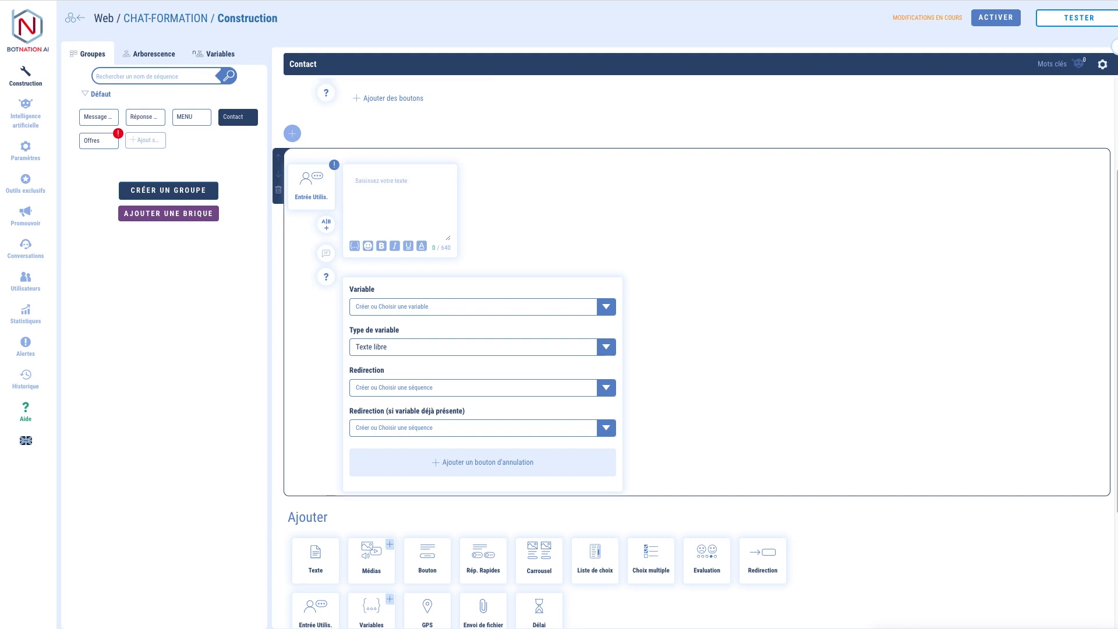
pyautogui.write('Taper')
pyautogui.write(' votre adresse émail :')
# Step: Store the visitor's answer in a new variable email_client with the variable type Détection d'e-mail
pyautogui.click(445, 307)
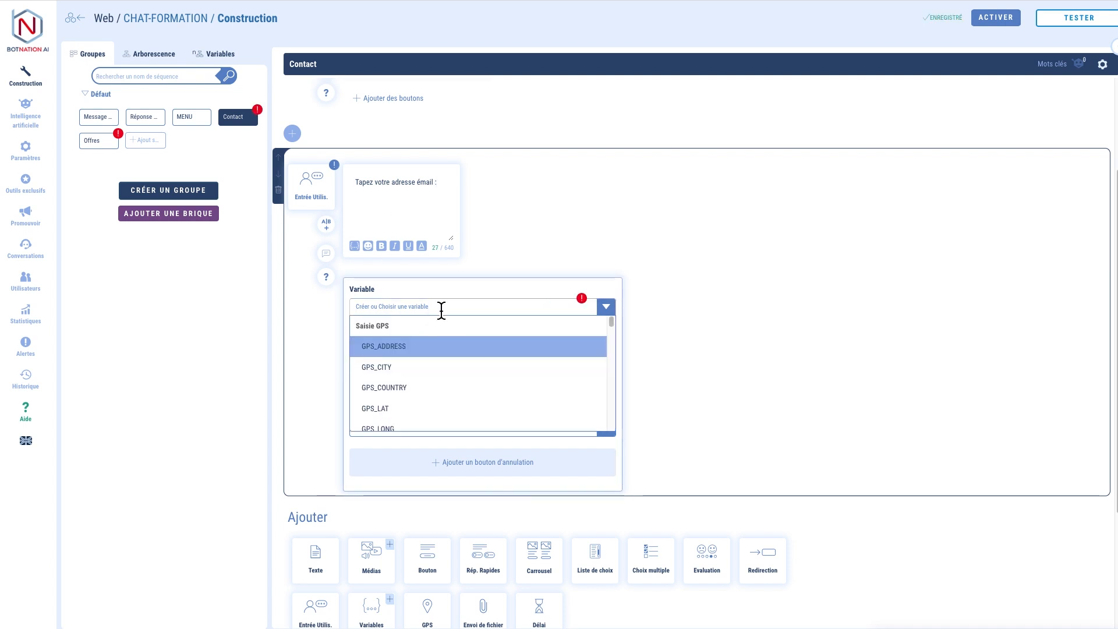
pyautogui.write('em')
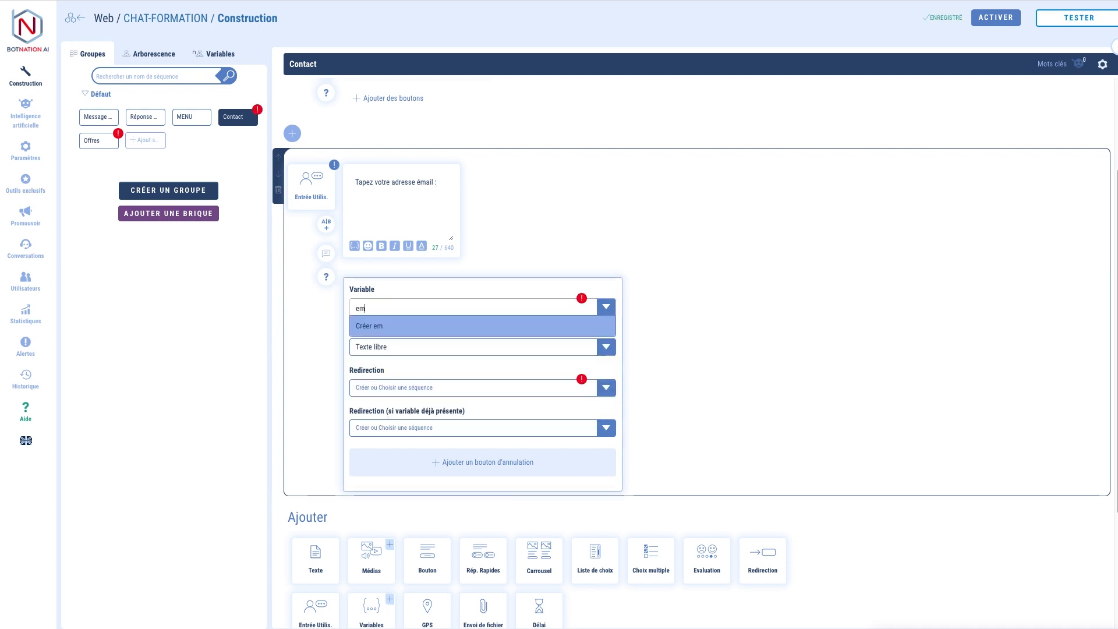
pyautogui.press('BackSpace')
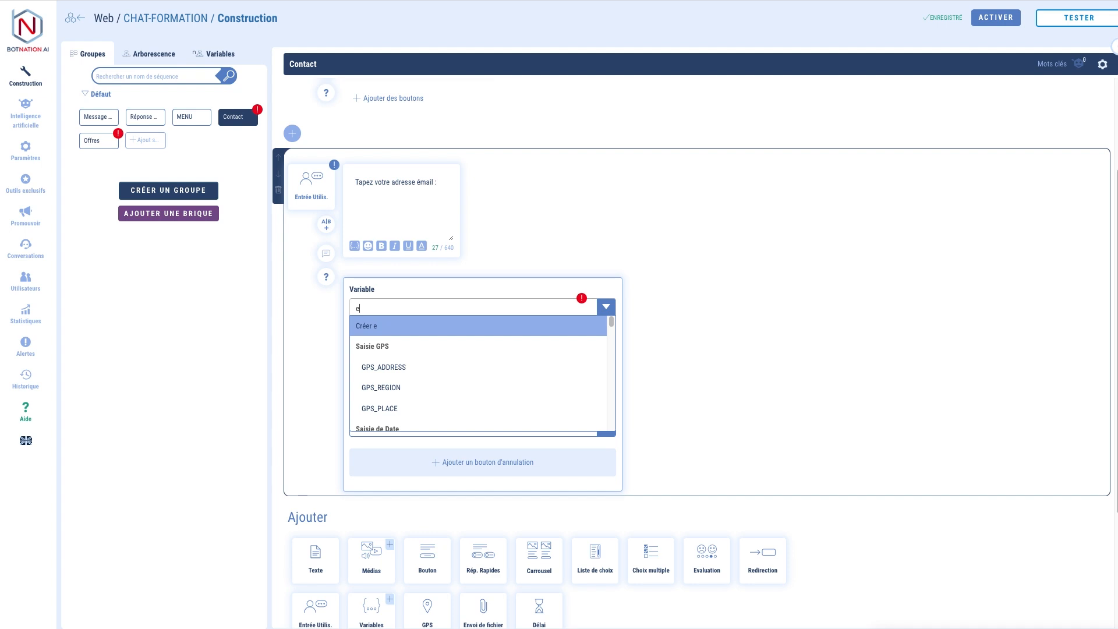
pyautogui.write('mail-')
pyautogui.press('BackSpace')
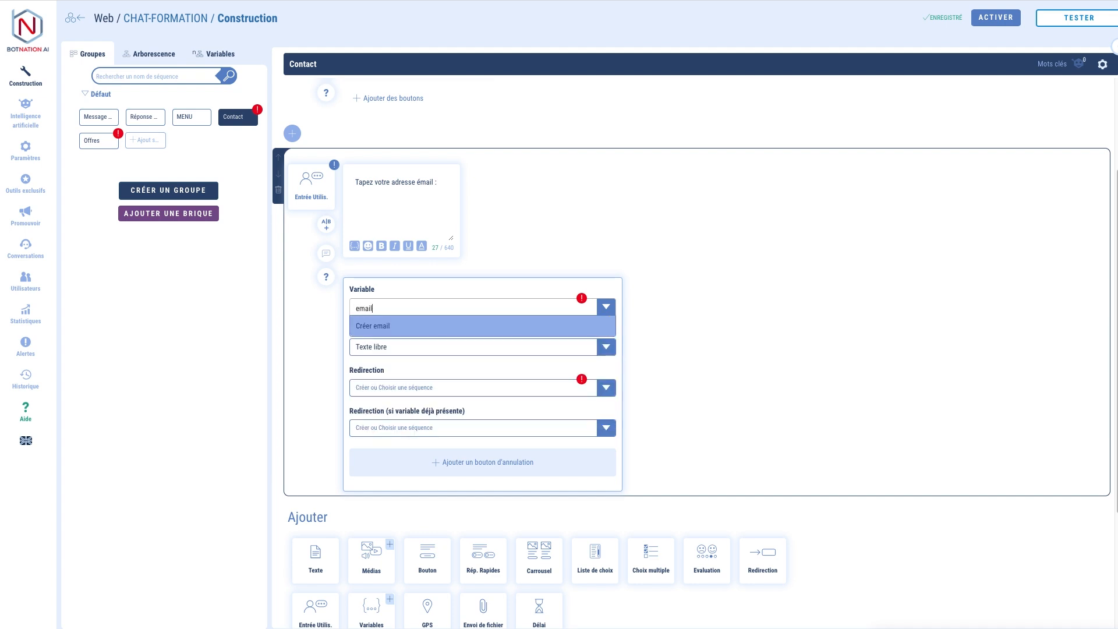
pyautogui.write('_client')
pyautogui.press('Return')
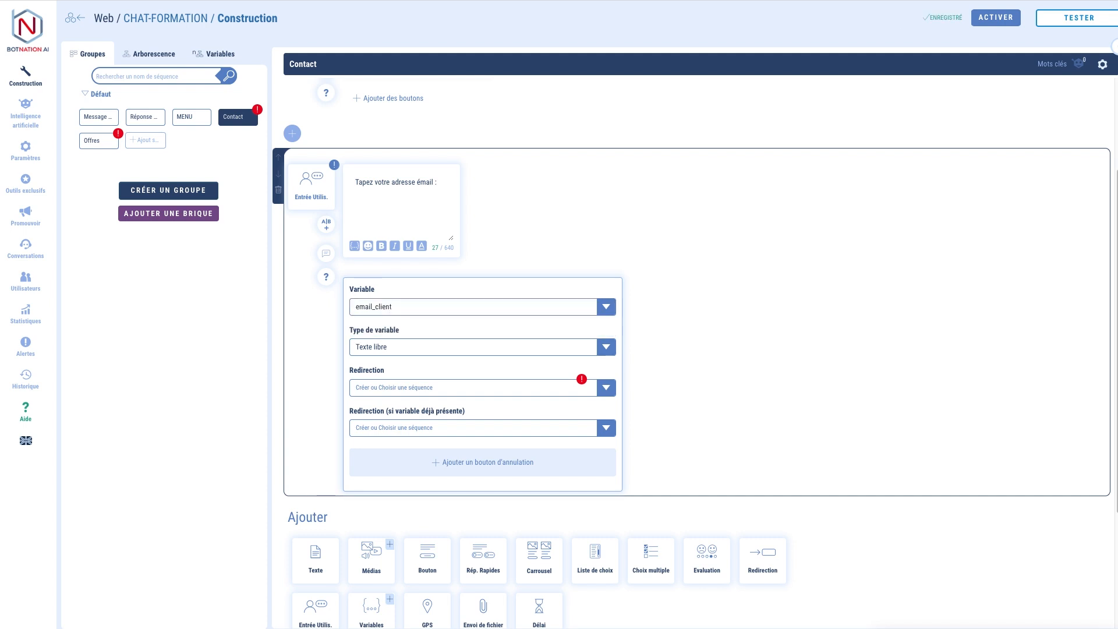
pyautogui.click(518, 339)
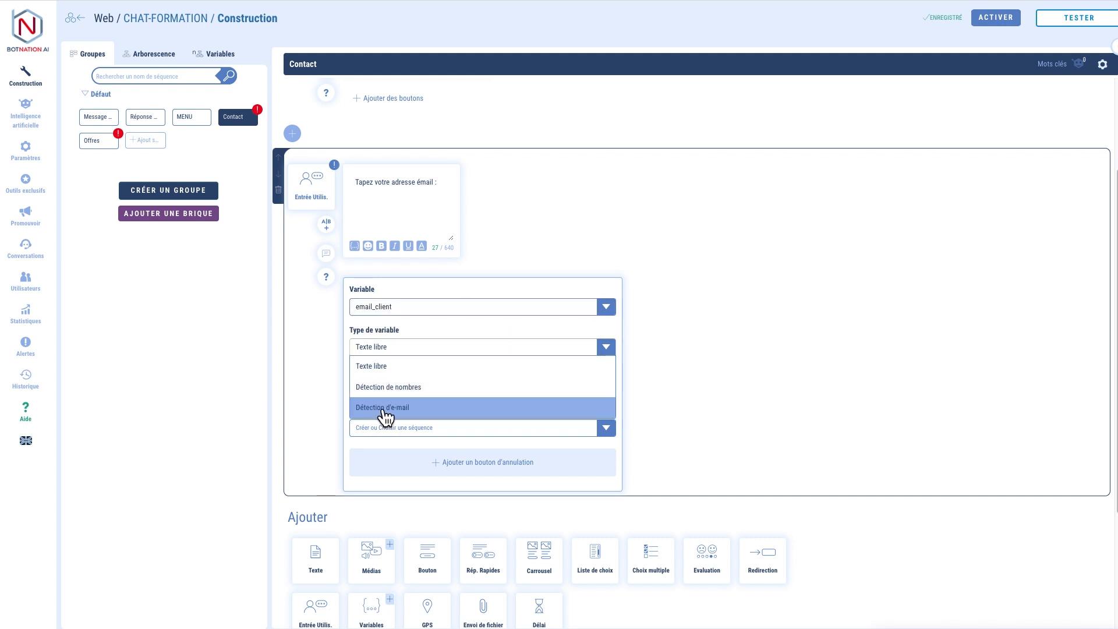
pyautogui.click(410, 418)
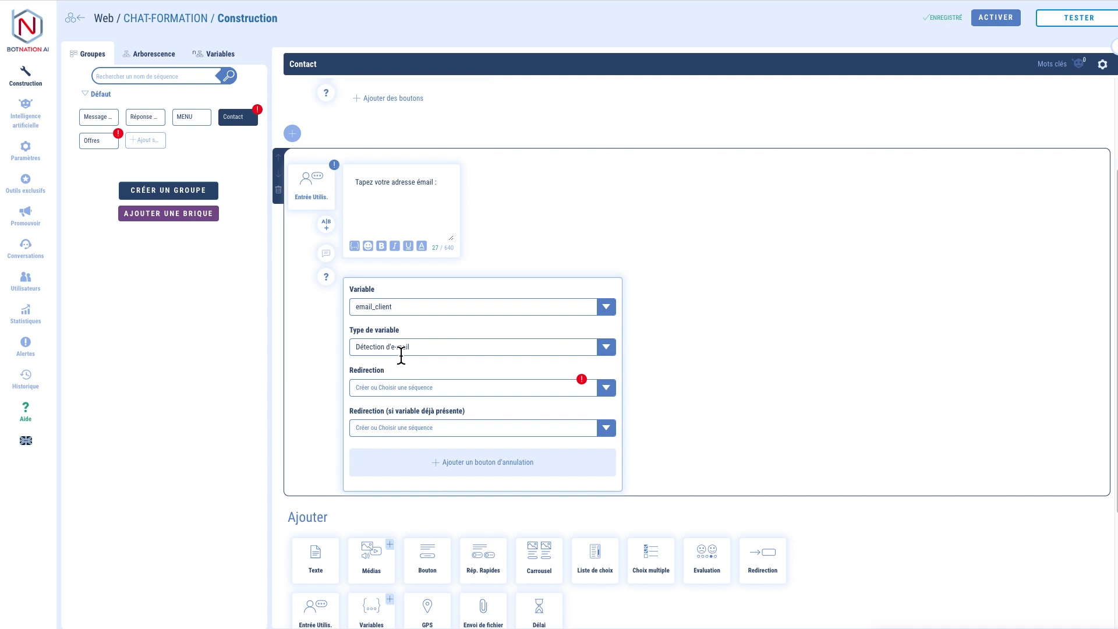
# Step: Redirect the e-mail input block to a newly created Formulaire sequence
pyautogui.click(414, 388)
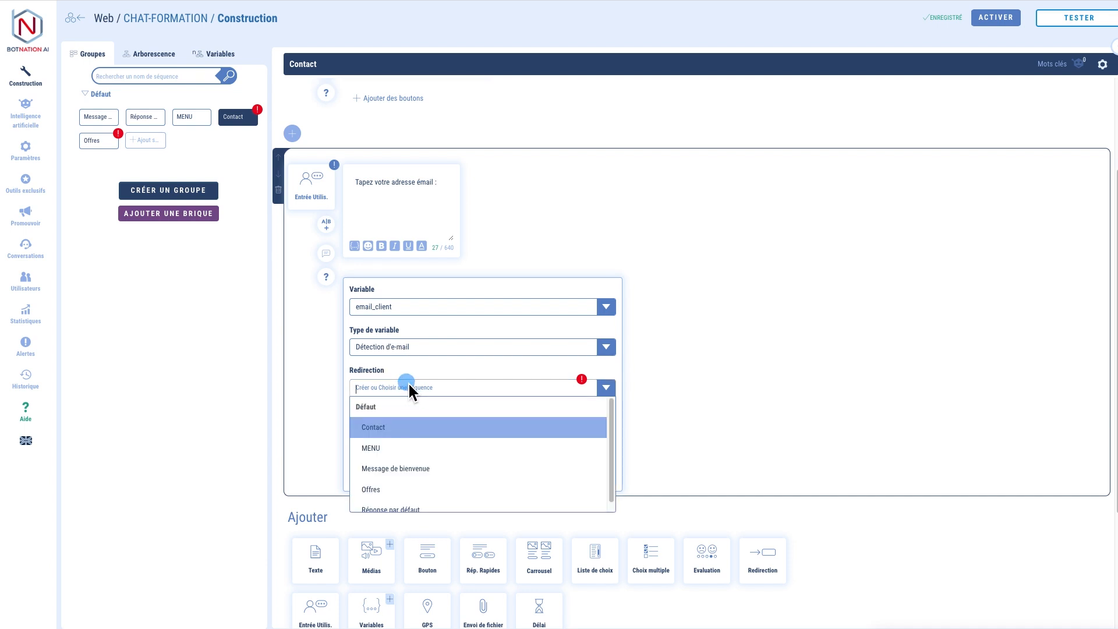
pyautogui.scroll(-1, 520, 449)
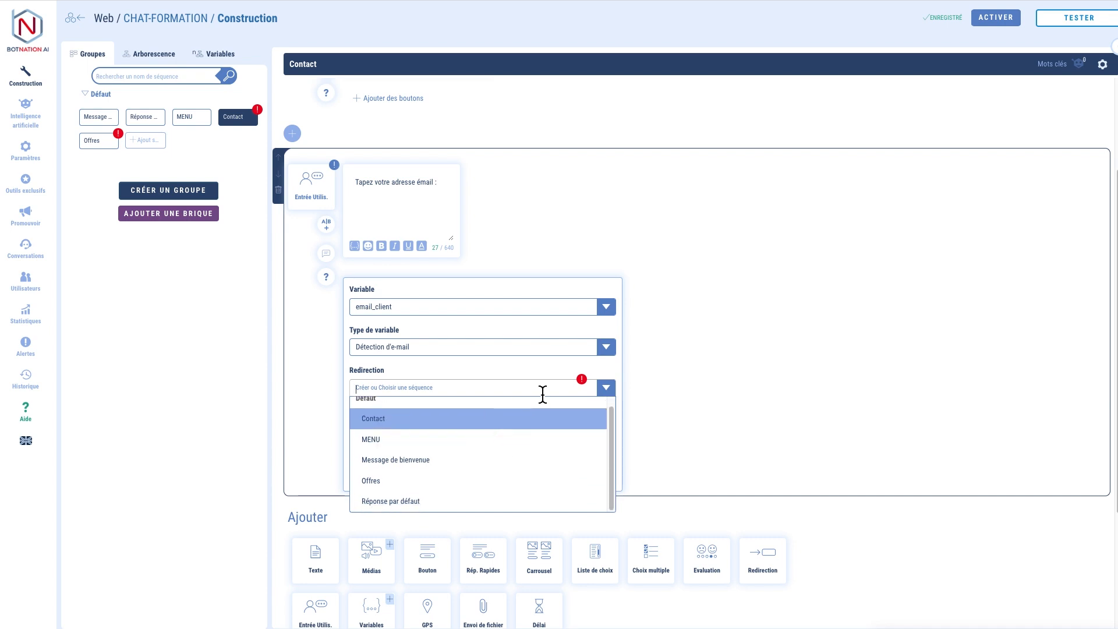
pyautogui.scroll(1, 439, 430)
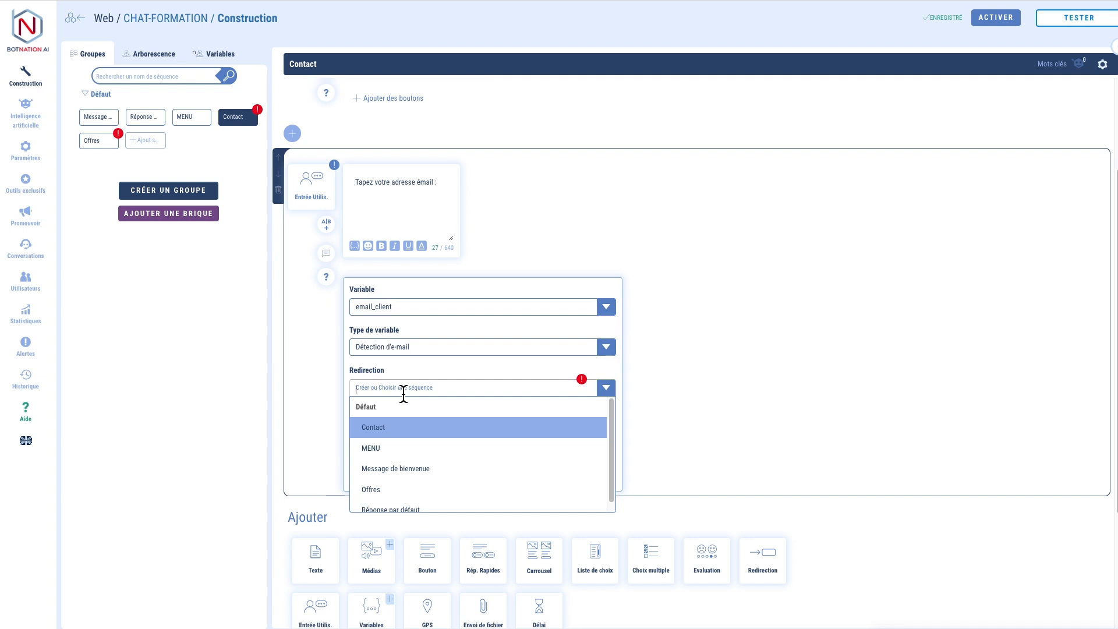
pyautogui.write('Formulai')
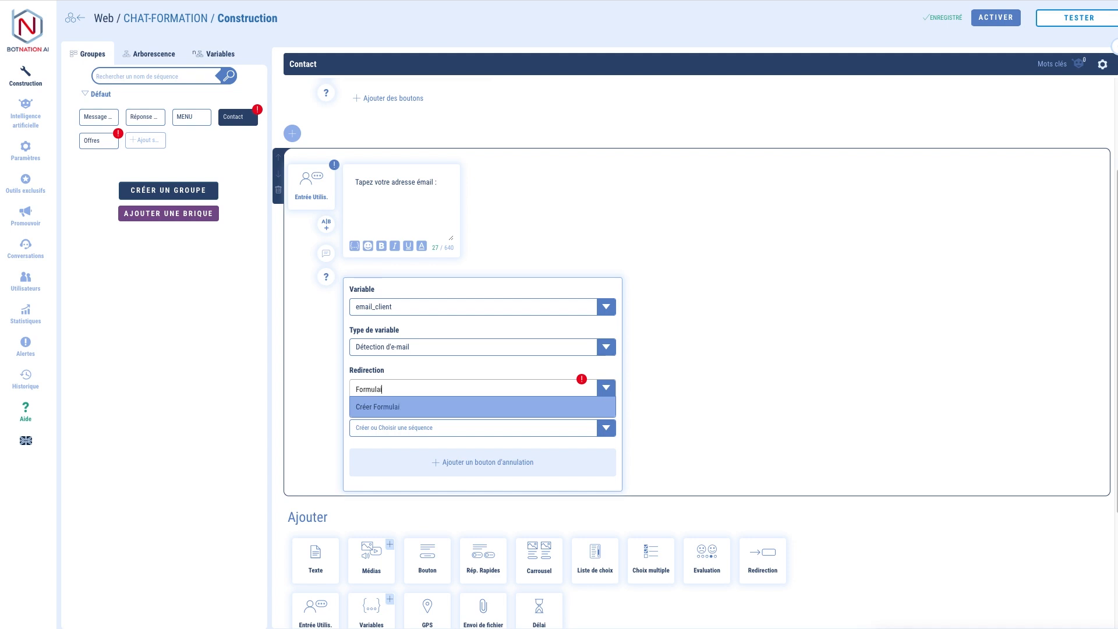
pyautogui.write('re')
pyautogui.press('Return')
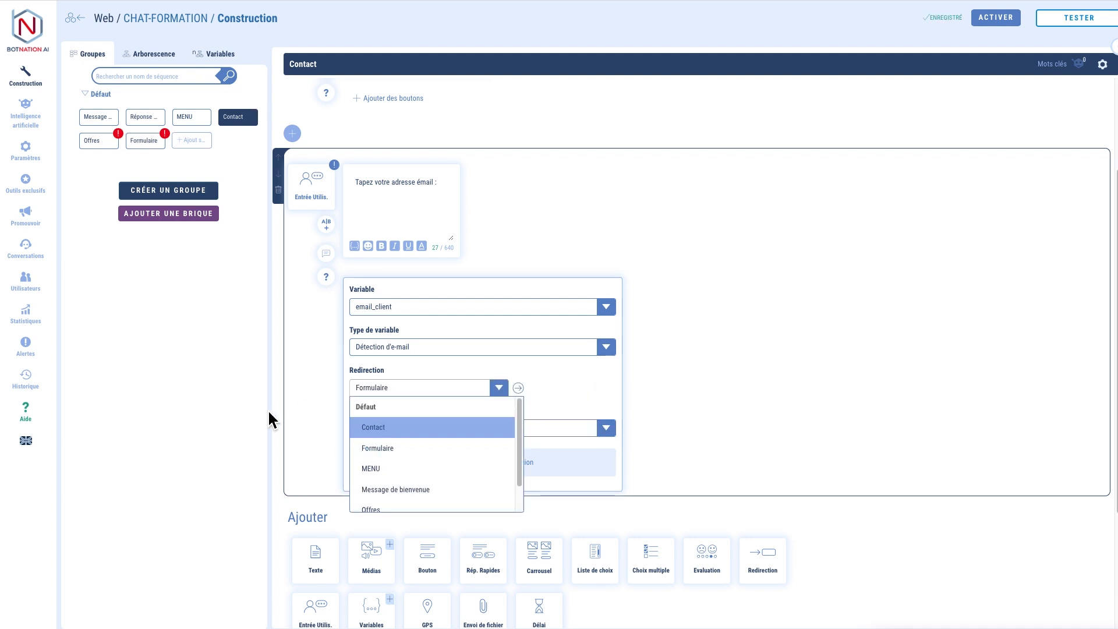
pyautogui.click(378, 446)
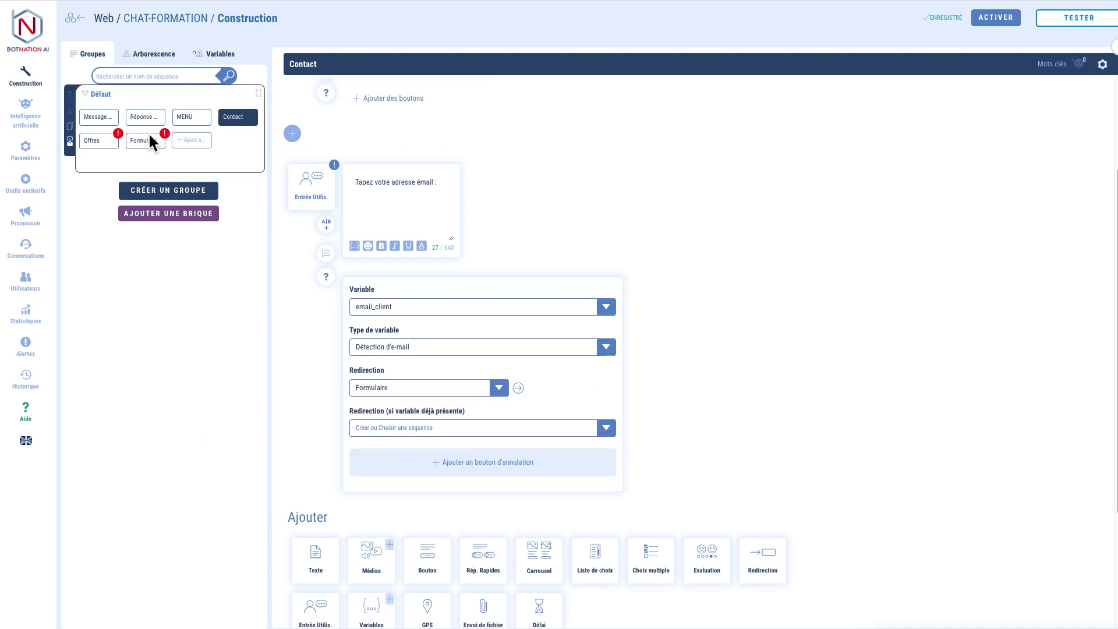
pyautogui.click(589, 431)
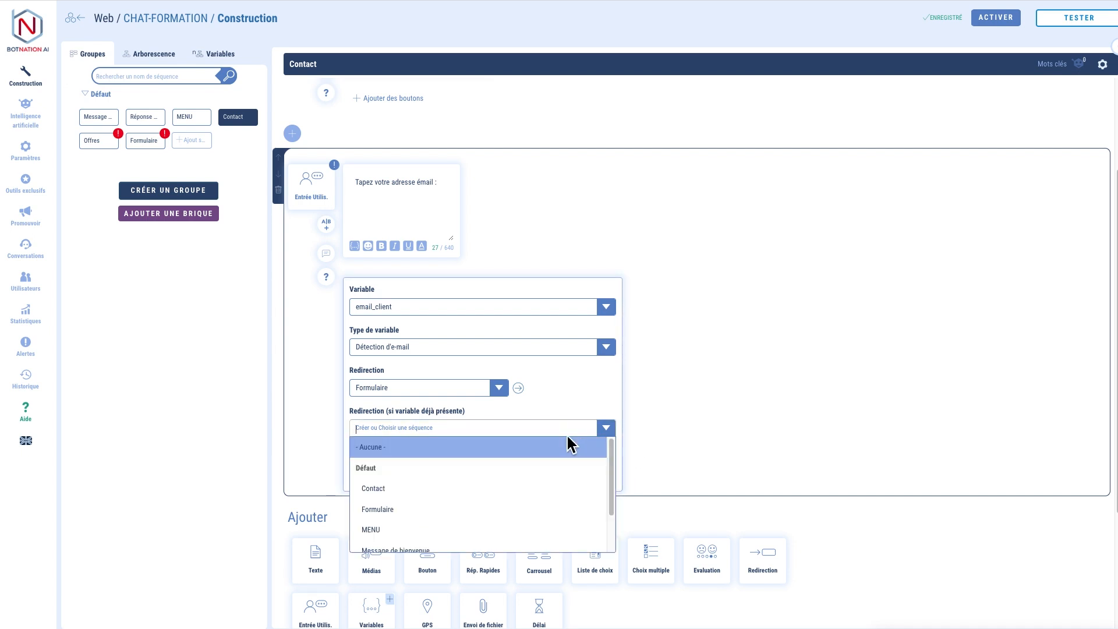
pyautogui.click(456, 460)
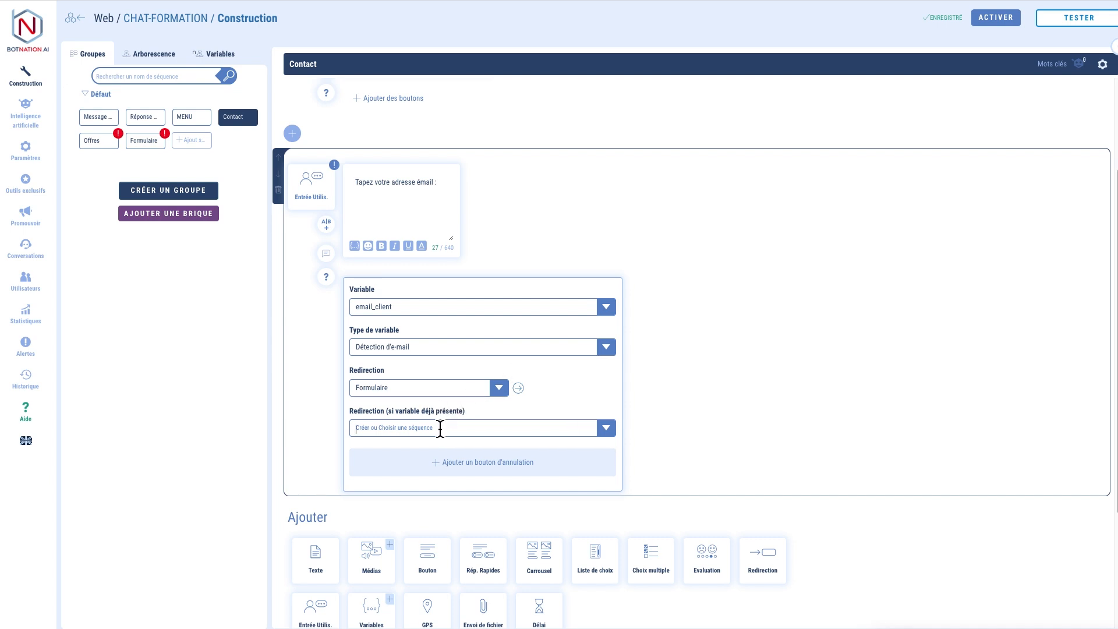
pyautogui.click(613, 432)
pyautogui.scroll(-2, 552, 502)
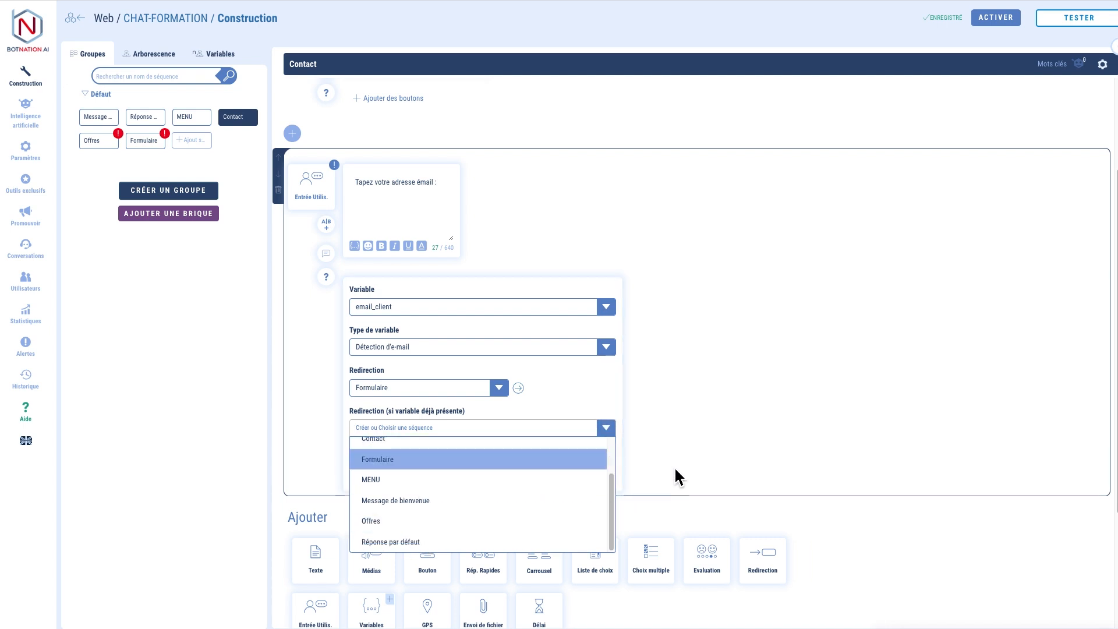
pyautogui.click(600, 396)
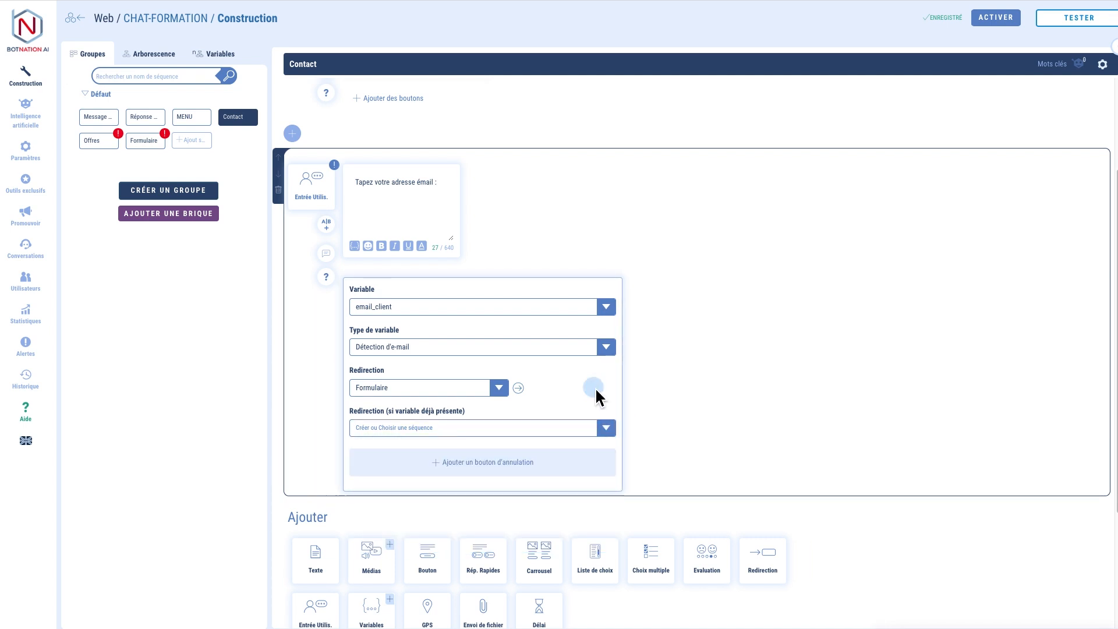
# Step: Add an "Annuler" cancel button to the e-mail input block and redirect it to the MENU sequence
pyautogui.click(510, 469)
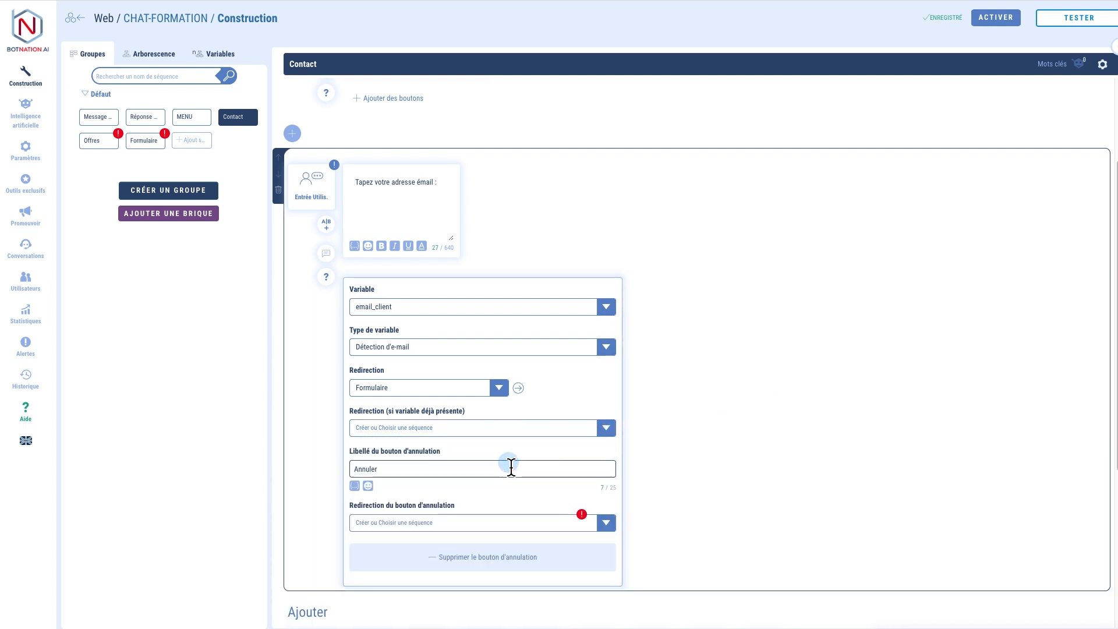
pyautogui.scroll(-1, 541, 500)
pyautogui.scroll(-1, 541, 494)
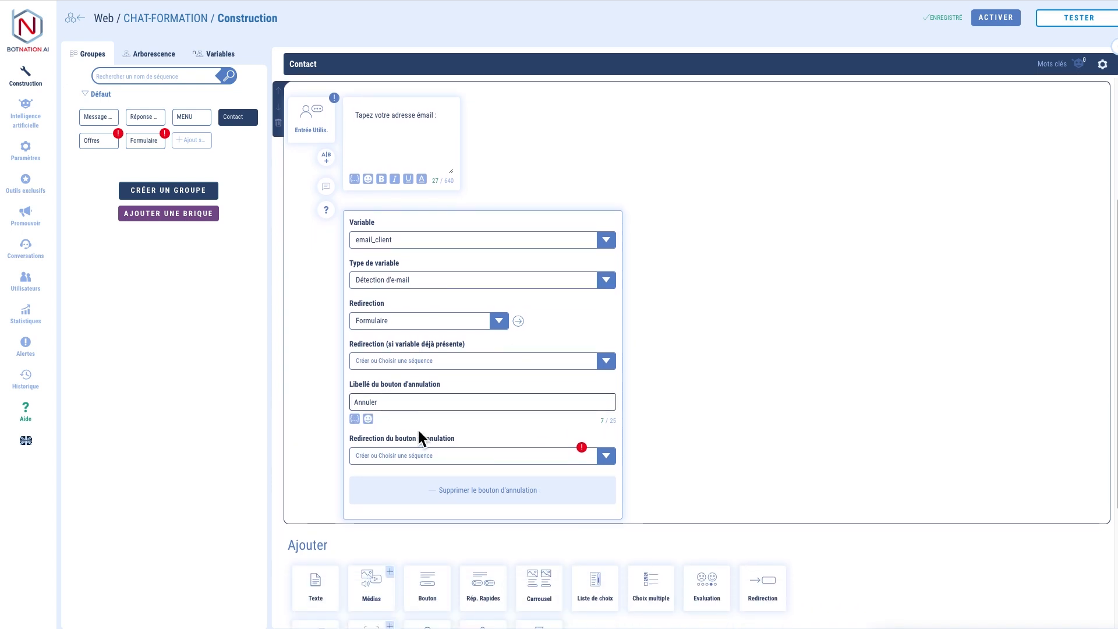
pyautogui.click(502, 462)
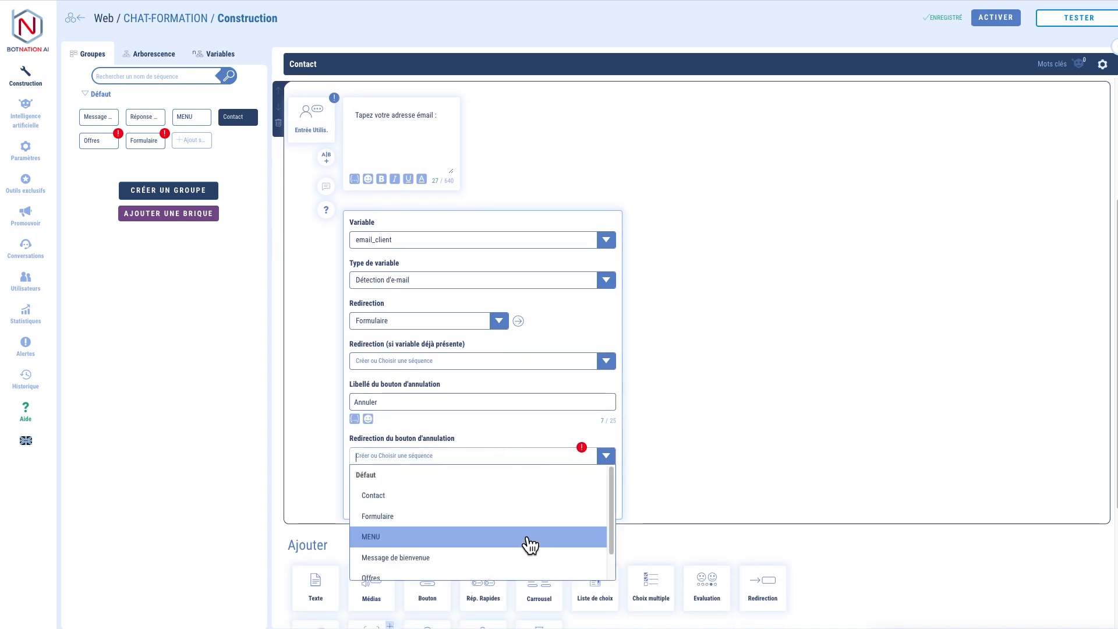
pyautogui.scroll(-1, 442, 527)
pyautogui.click(429, 508)
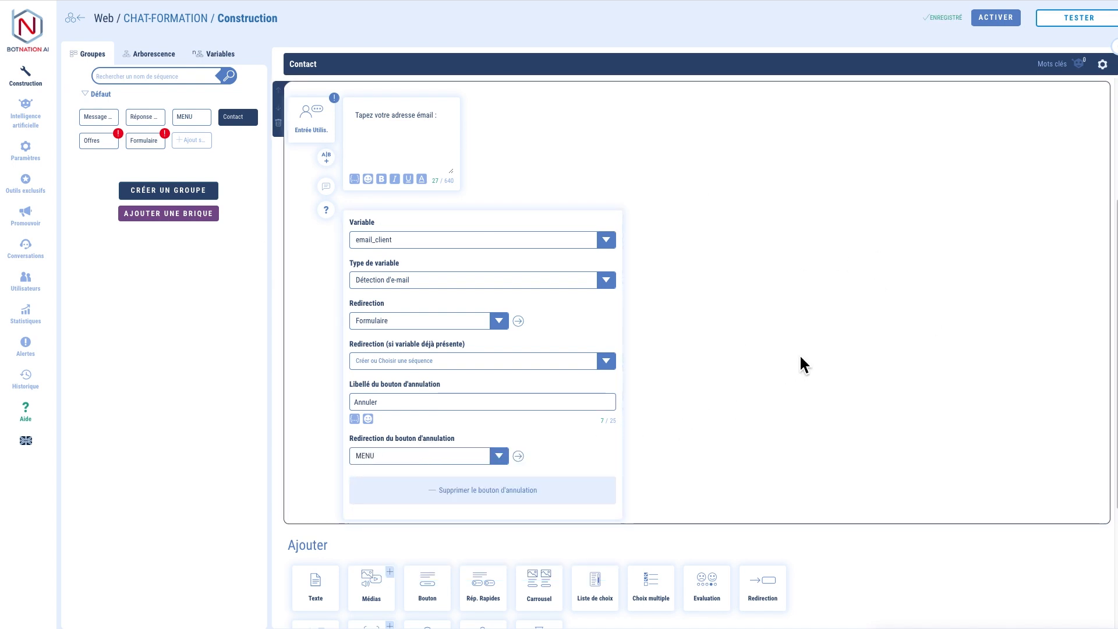
# Step: Review the blocks of the Contact sequence and examine the Variables operations and the Délai block available to add
pyautogui.scroll(1, 809, 367)
pyautogui.scroll(-3, 811, 371)
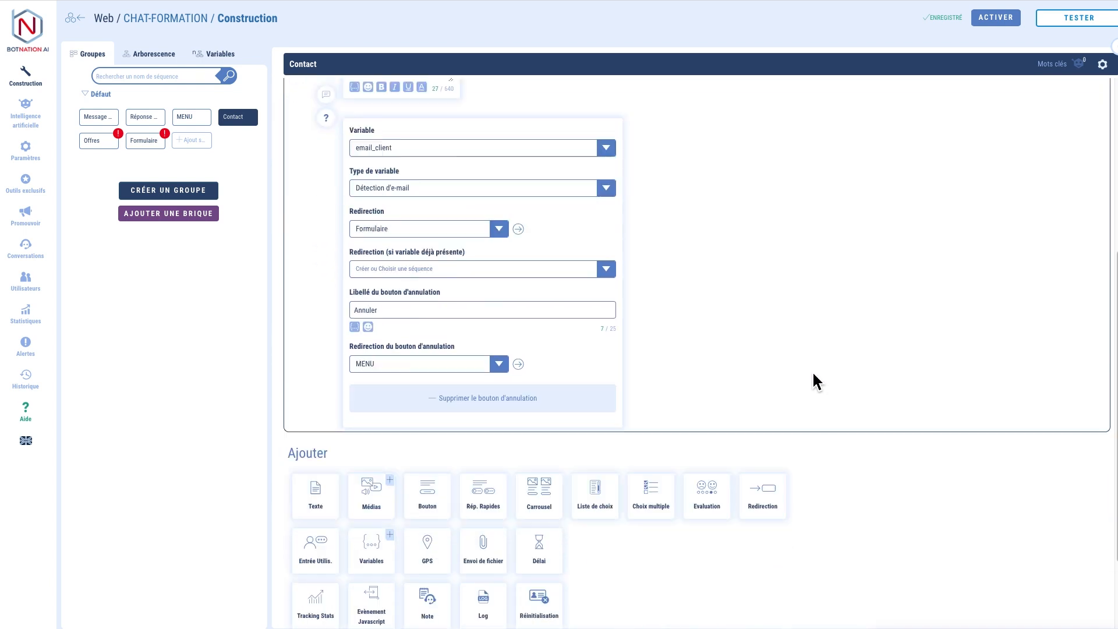
pyautogui.scroll(-2, 813, 374)
pyautogui.scroll(7, 813, 374)
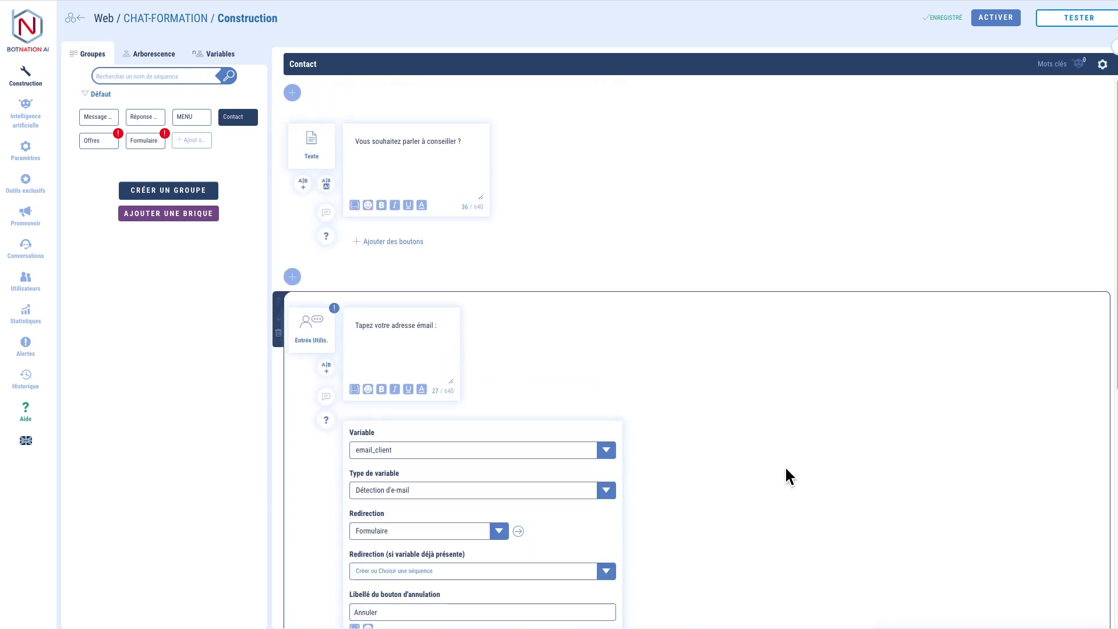
pyautogui.scroll(-1, 867, 453)
pyautogui.scroll(-7, 866, 456)
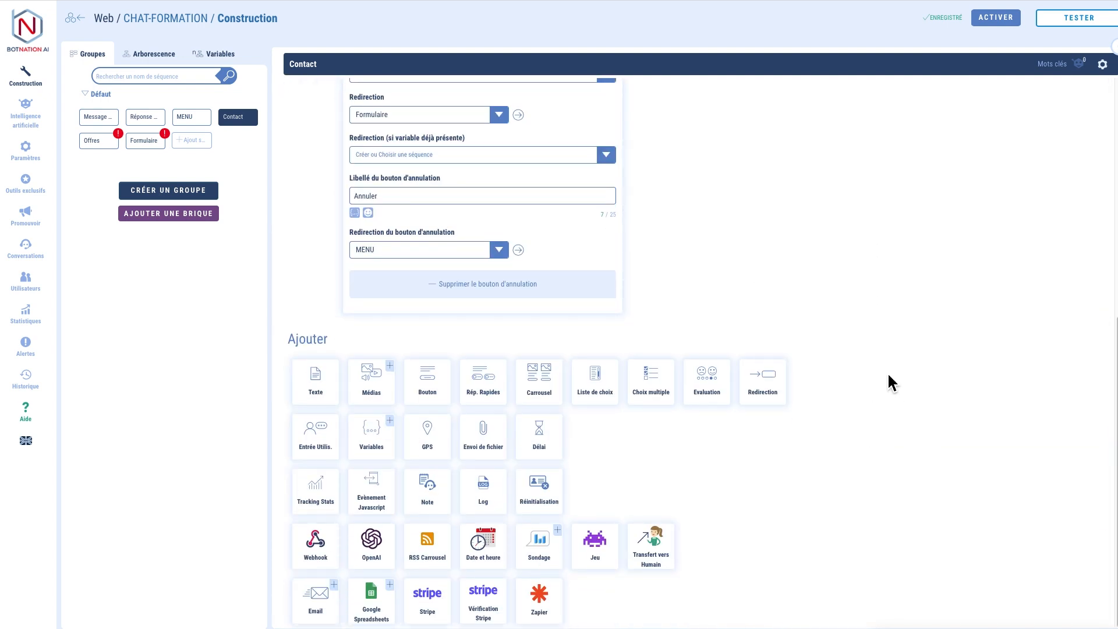
pyautogui.click(396, 425)
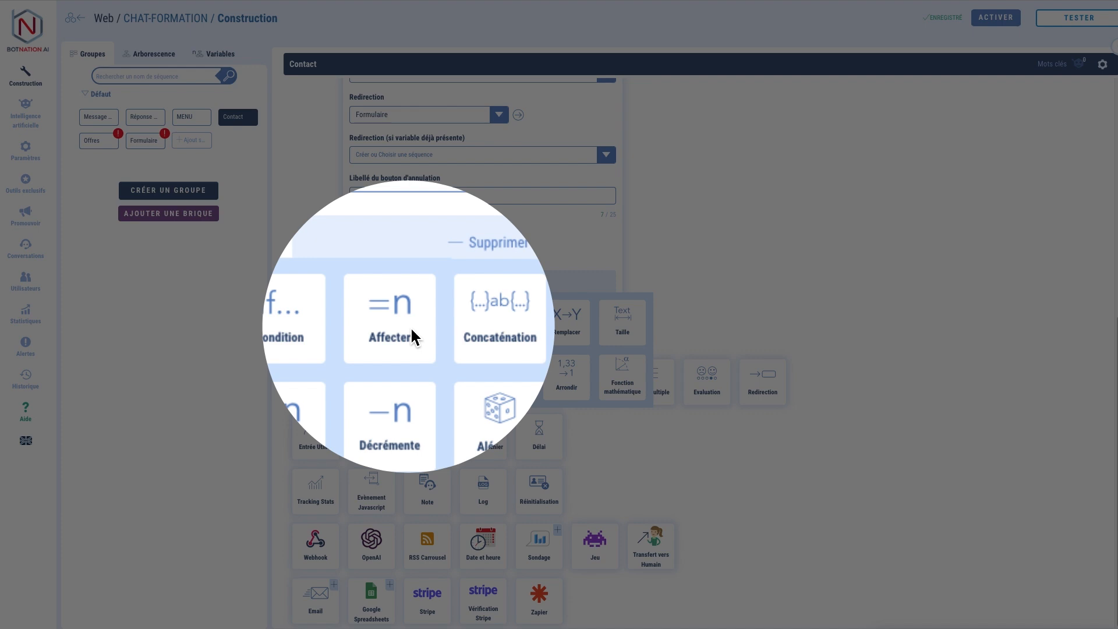
pyautogui.click(410, 327)
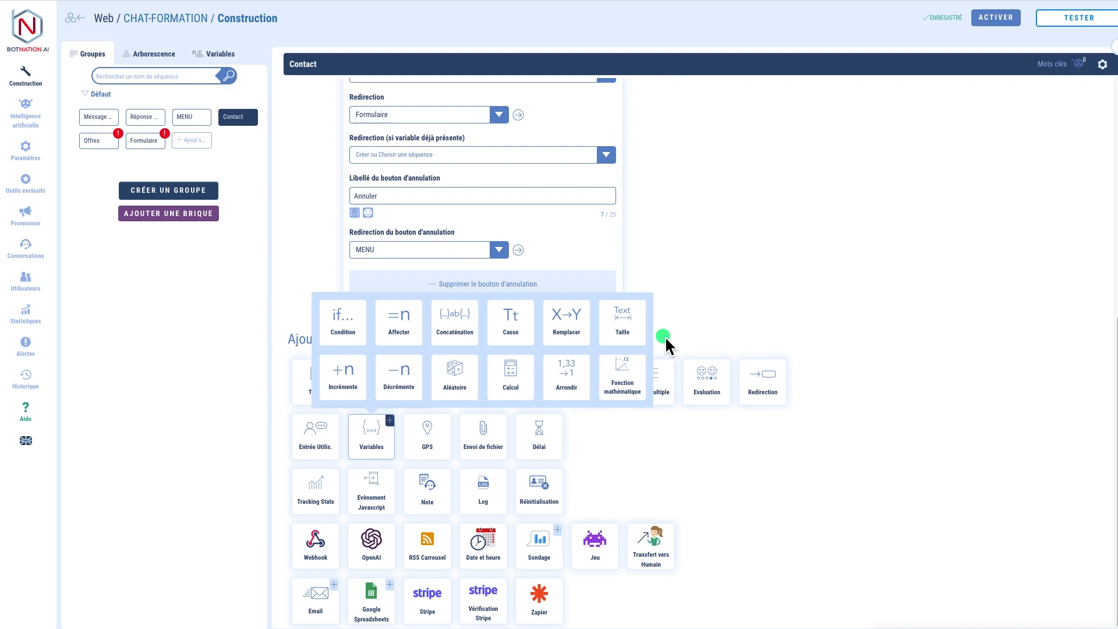
pyautogui.click(708, 315)
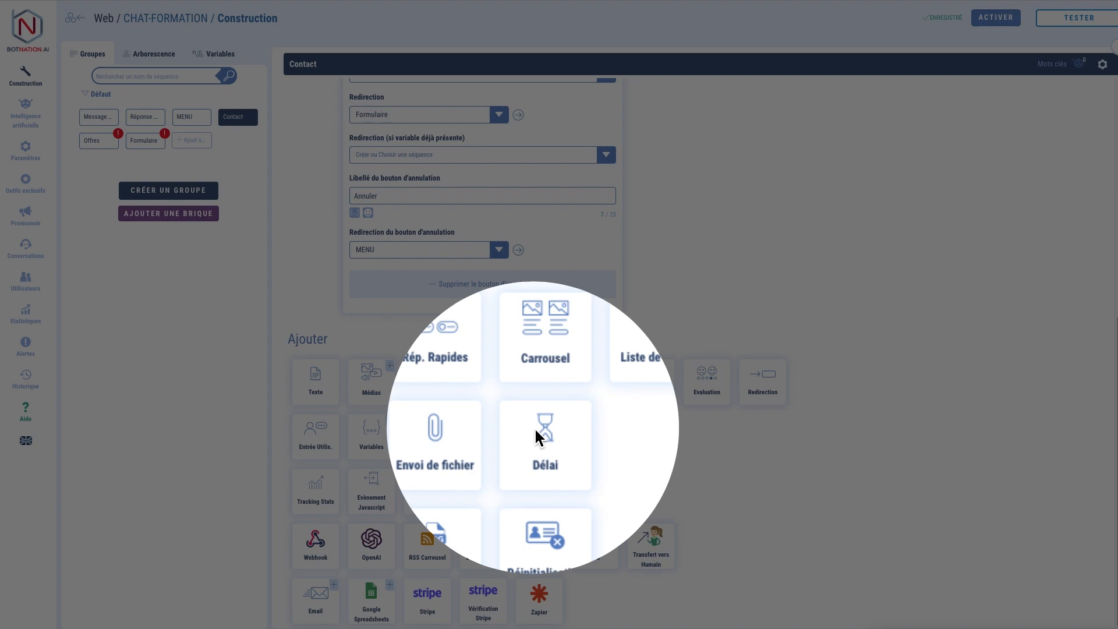
pyautogui.click(535, 433)
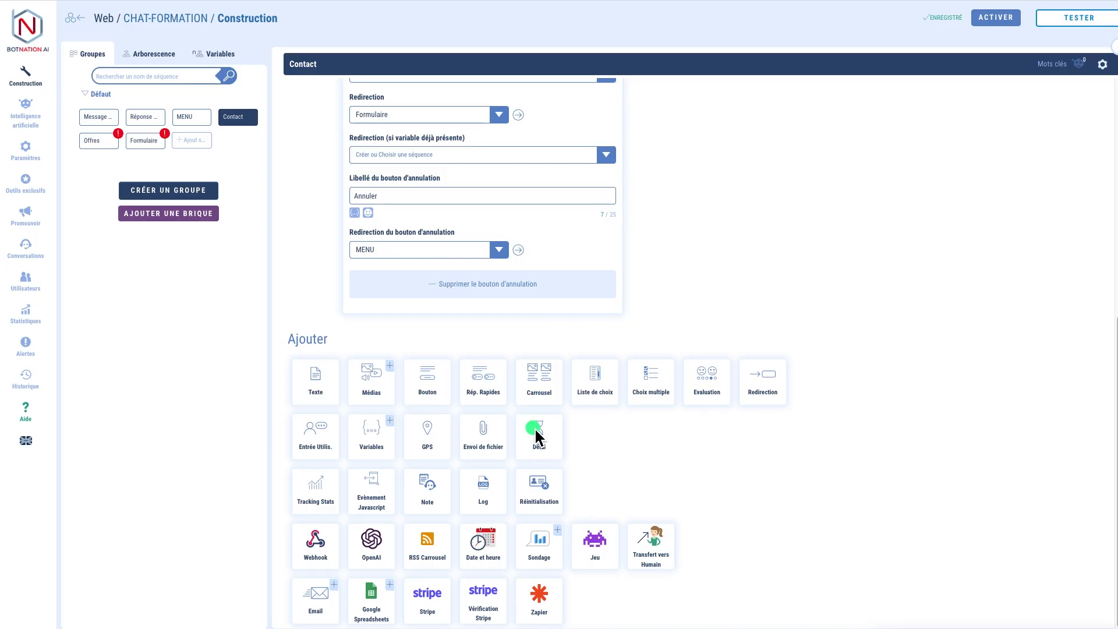
# Step: Insert a 3 s Délai block between the Texte and Entrée Utilis. blocks of the Contact sequence, deleting the duplicate Délai block
pyautogui.scroll(1, 563, 436)
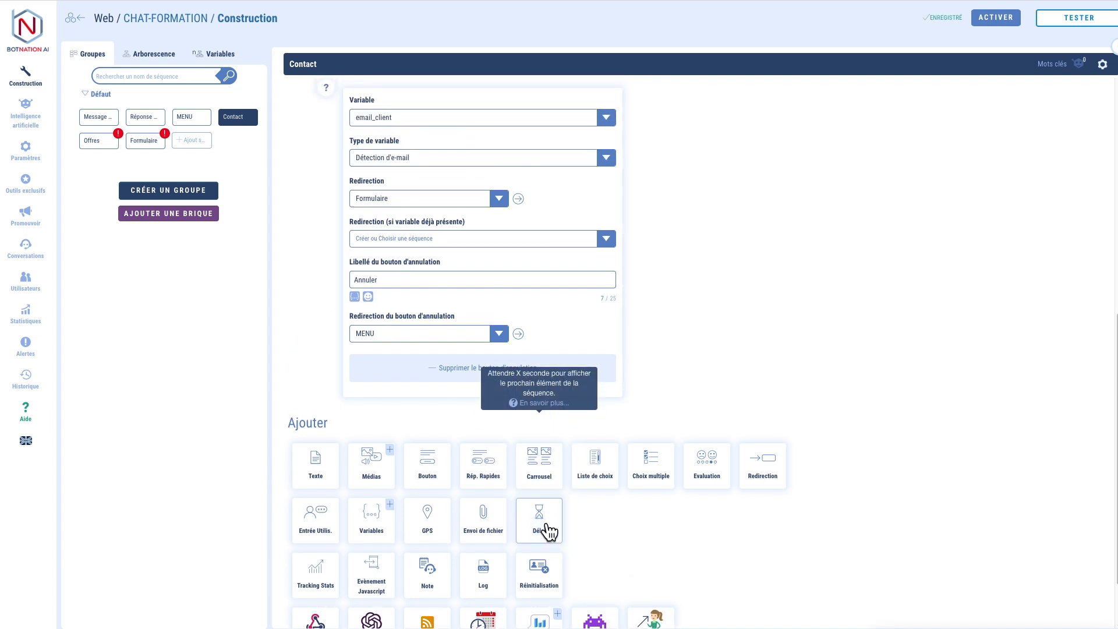
pyautogui.moveTo(544, 523); pyautogui.dragTo(478, 409)
pyautogui.click(437, 421)
pyautogui.click(538, 526)
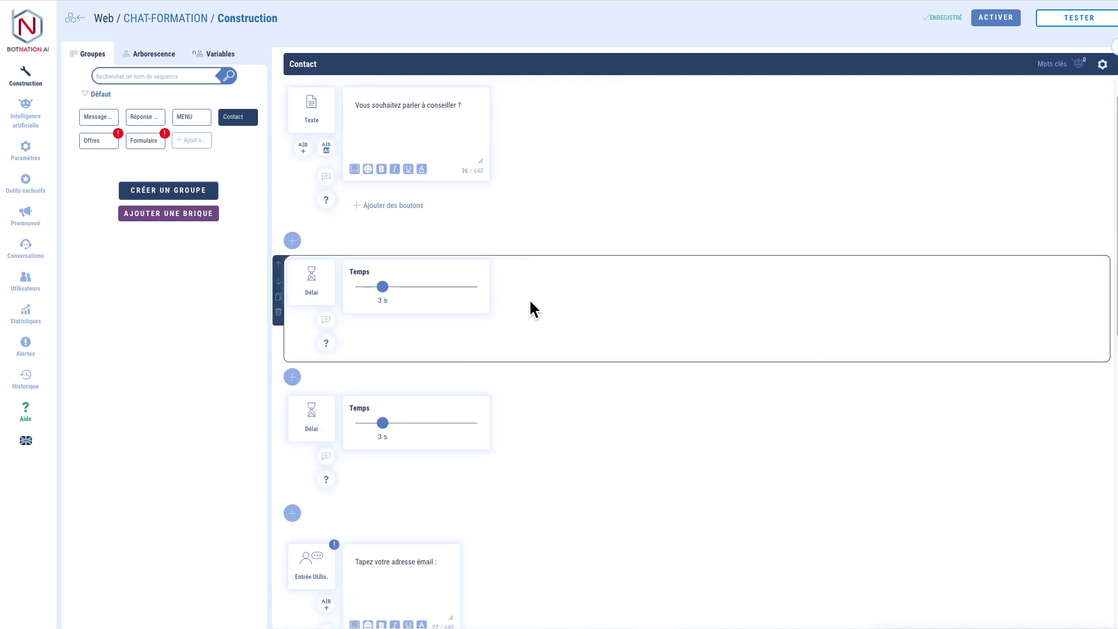
pyautogui.moveTo(381, 300)
pyautogui.mouseDown()
pyautogui.moveTo(356, 300)
pyautogui.moveTo(391, 291)
pyautogui.mouseUp()
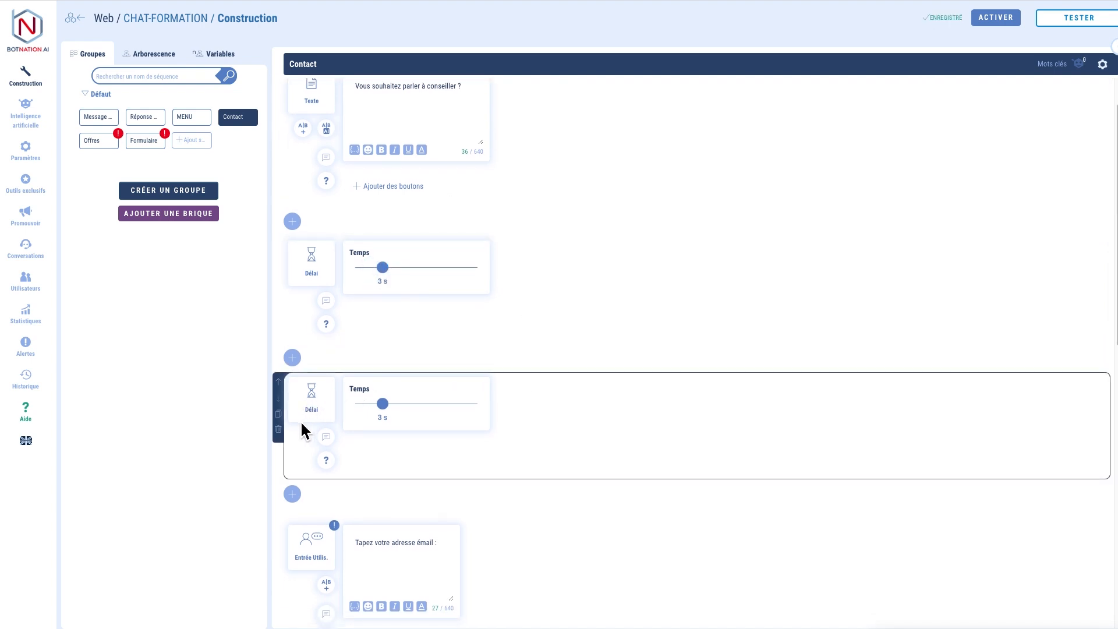
pyautogui.click(282, 439)
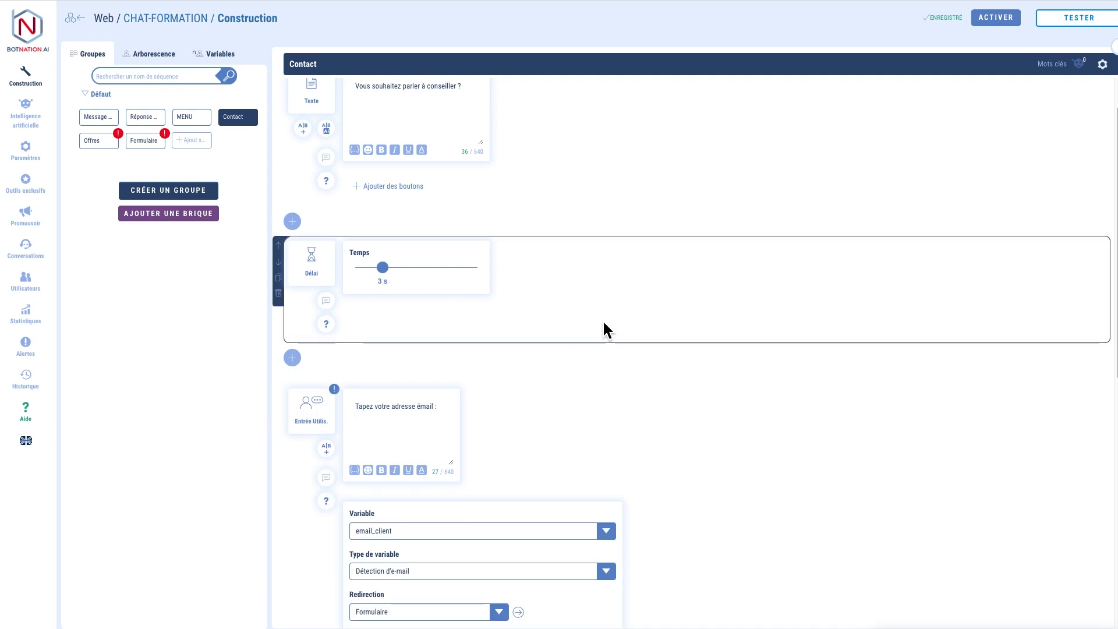
# Step: Review the blocks of the Contact sequence and examine the e-mail integrations available to add, such as Gmail and Mailchimp
pyautogui.scroll(1, 598, 332)
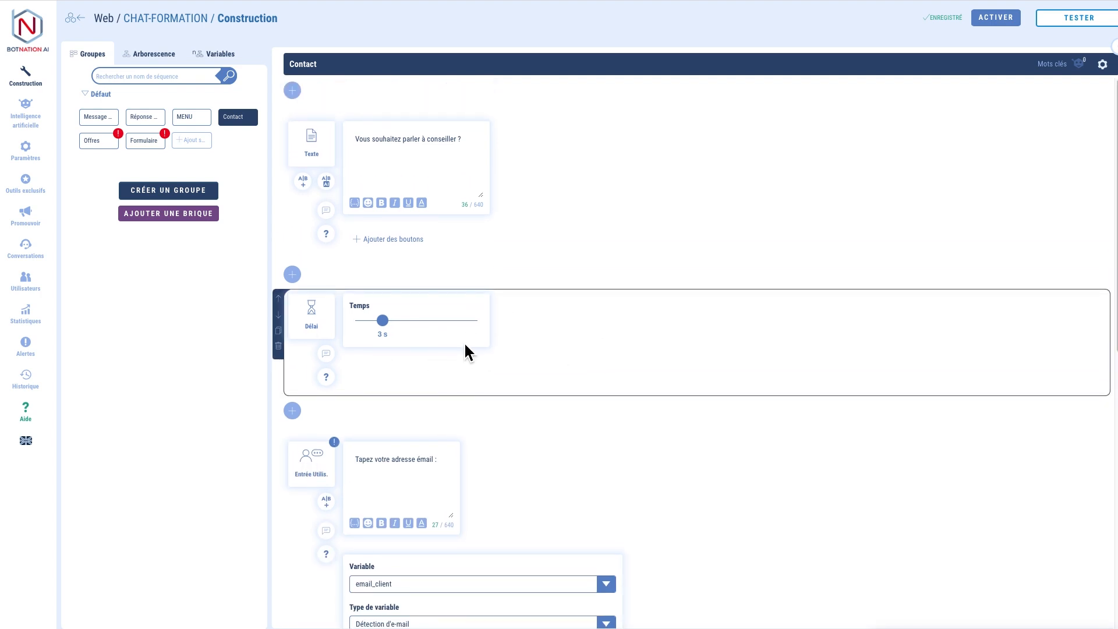
pyautogui.scroll(-6, 478, 348)
pyautogui.scroll(-4, 850, 397)
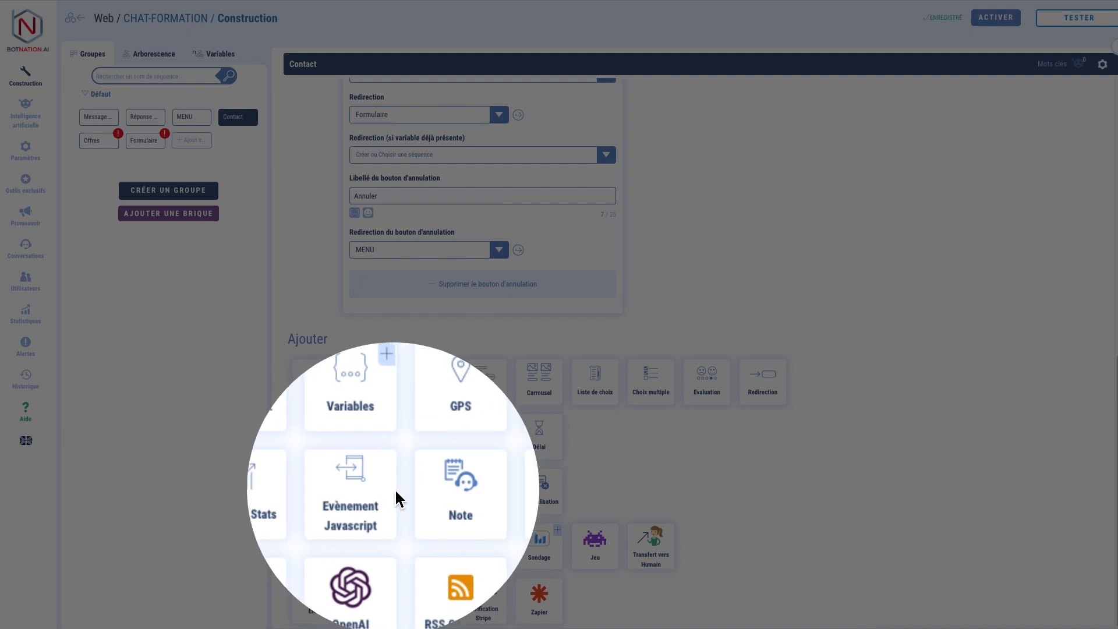
pyautogui.click(394, 489)
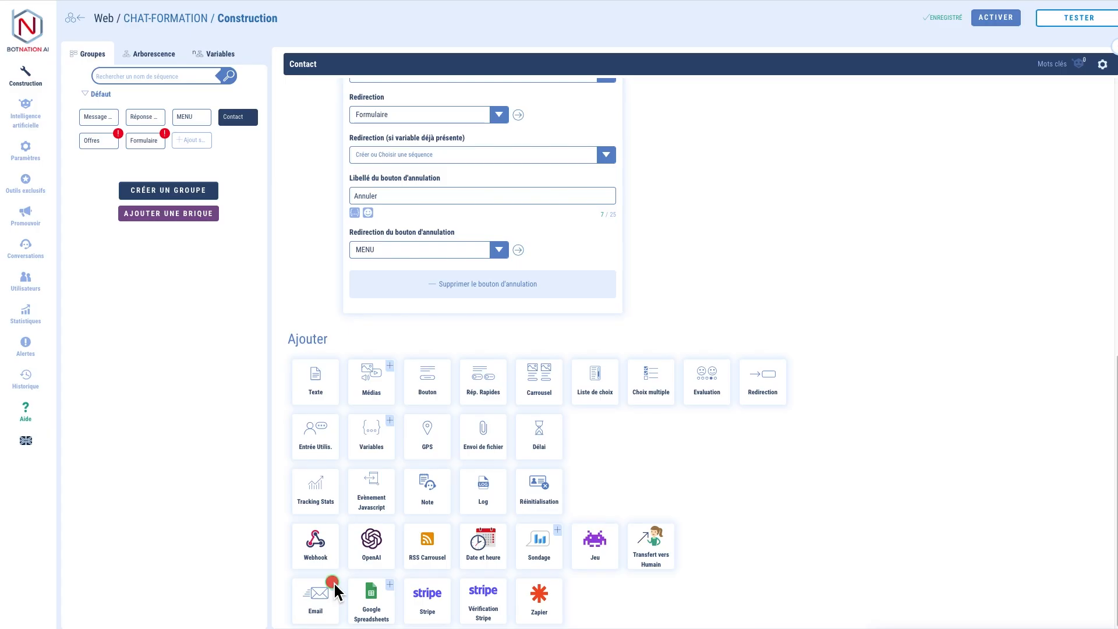
pyautogui.click(326, 605)
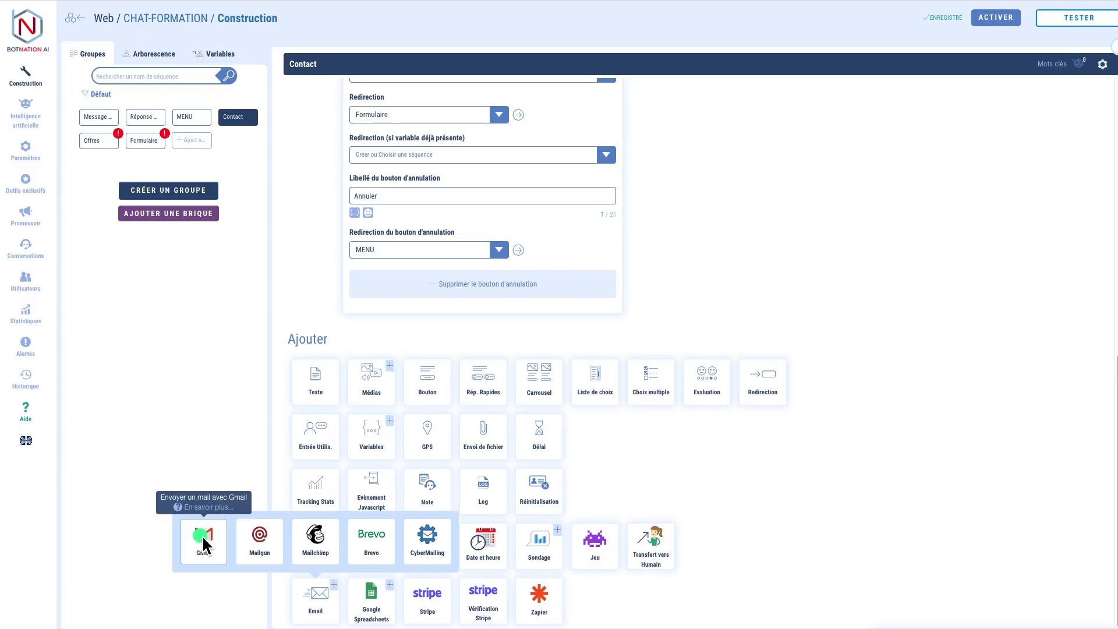
pyautogui.scroll(6, 708, 275)
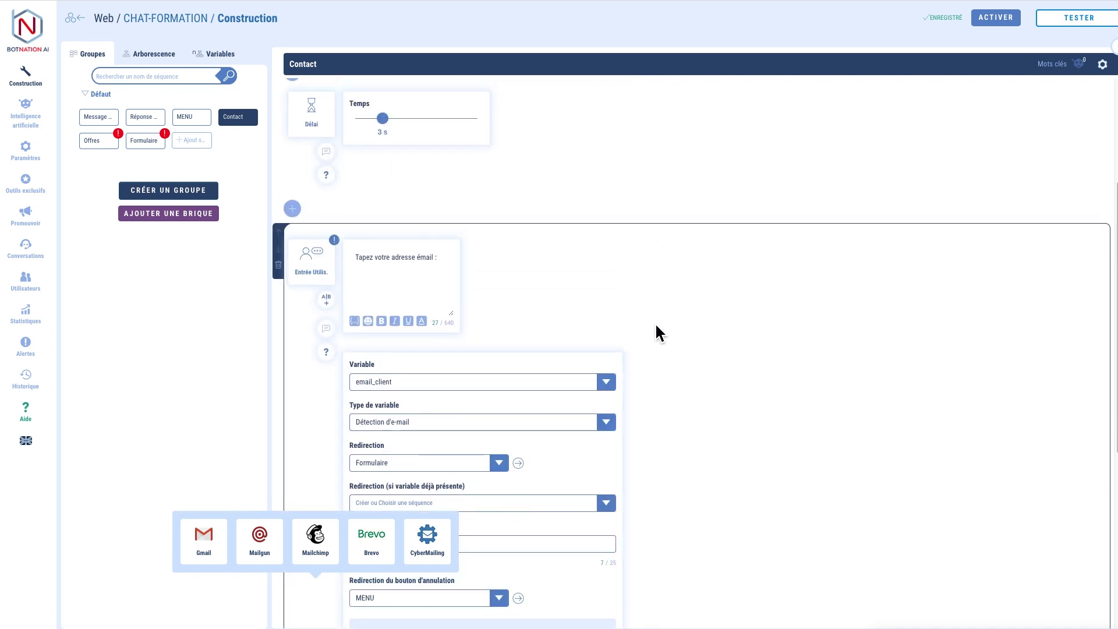
pyautogui.scroll(3, 656, 332)
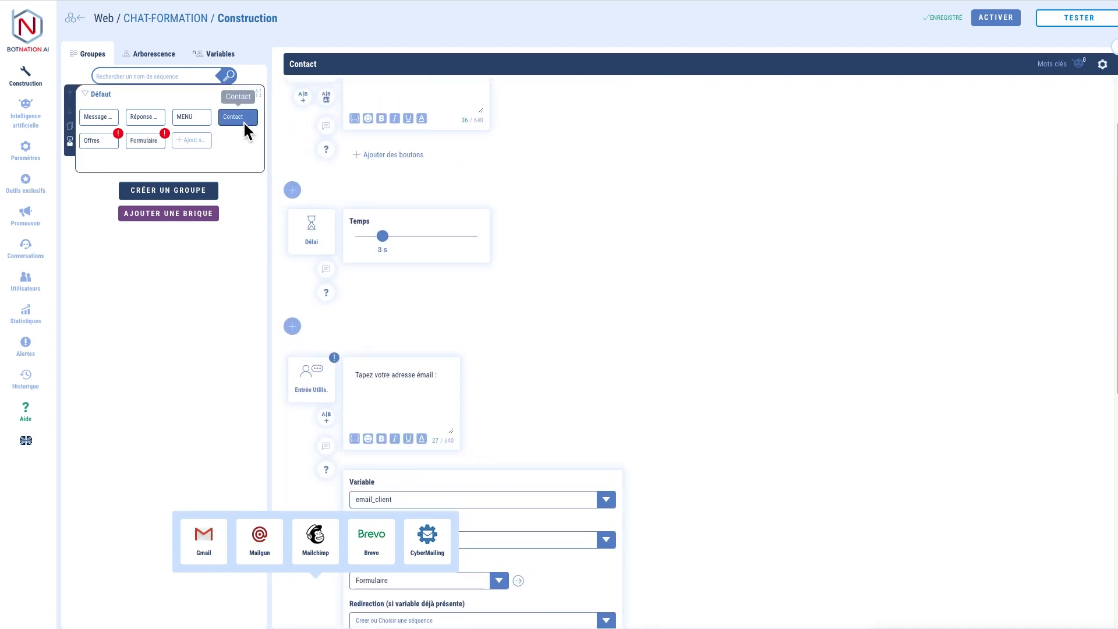
pyautogui.scroll(2, 728, 285)
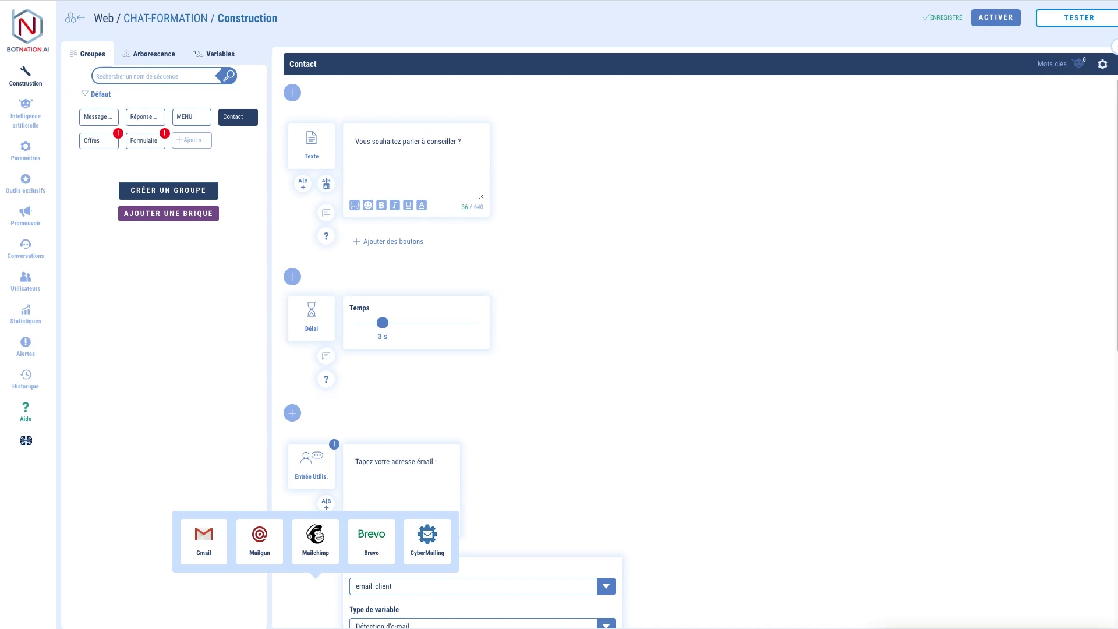
# Step: Add a Texte block reading "Prestation : Facebook Ads : 500€" to the Offres sequence
pyautogui.click(103, 146)
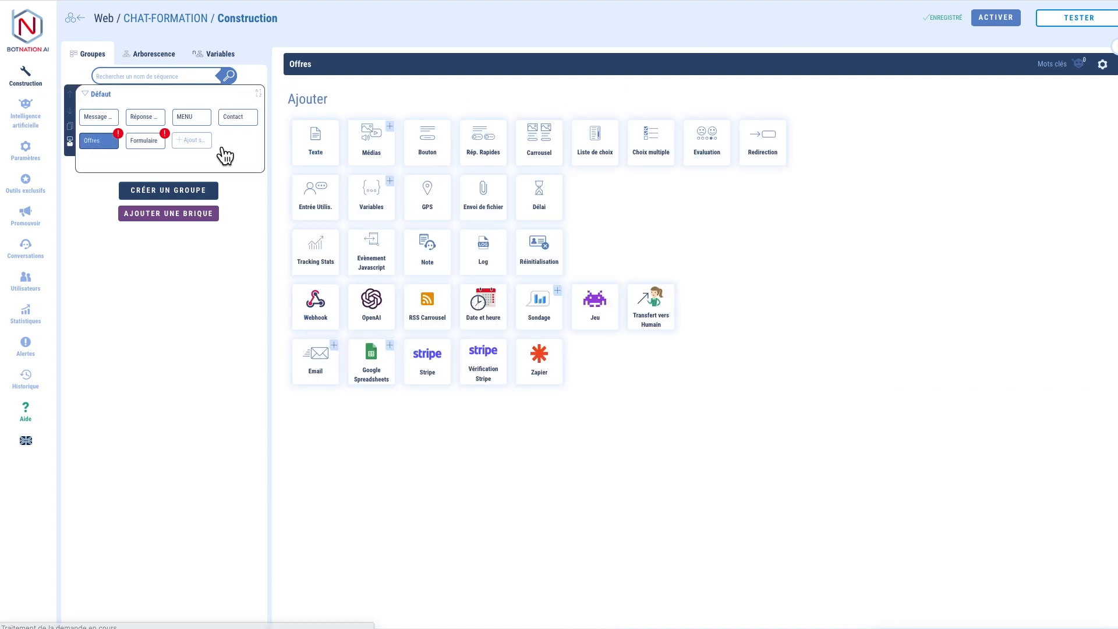
pyautogui.click(313, 146)
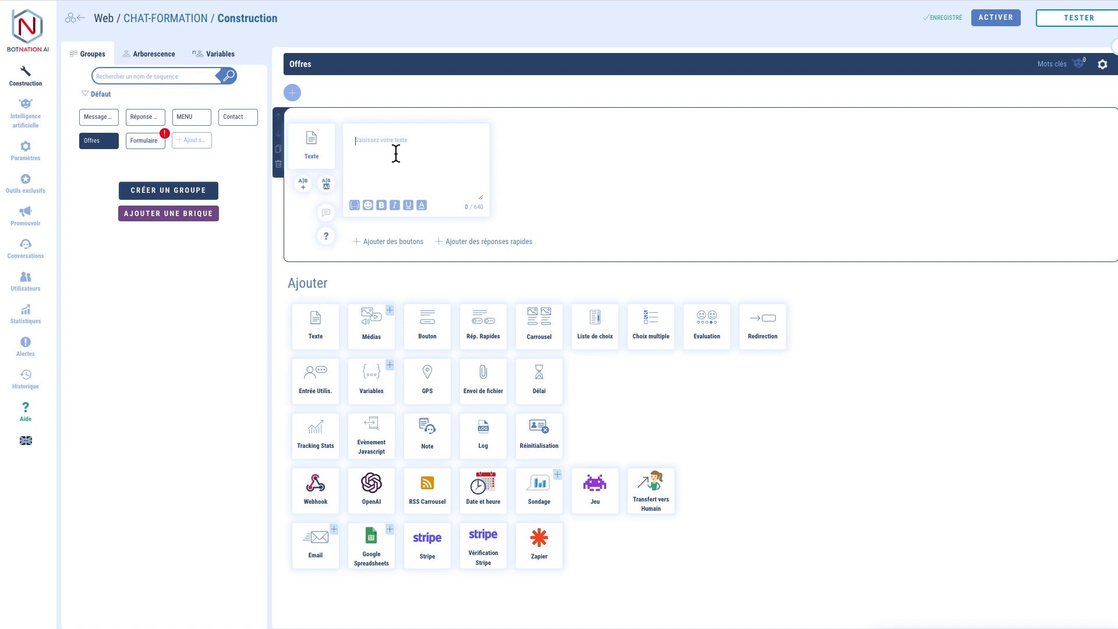
pyautogui.write('Prestation : Facebook ')
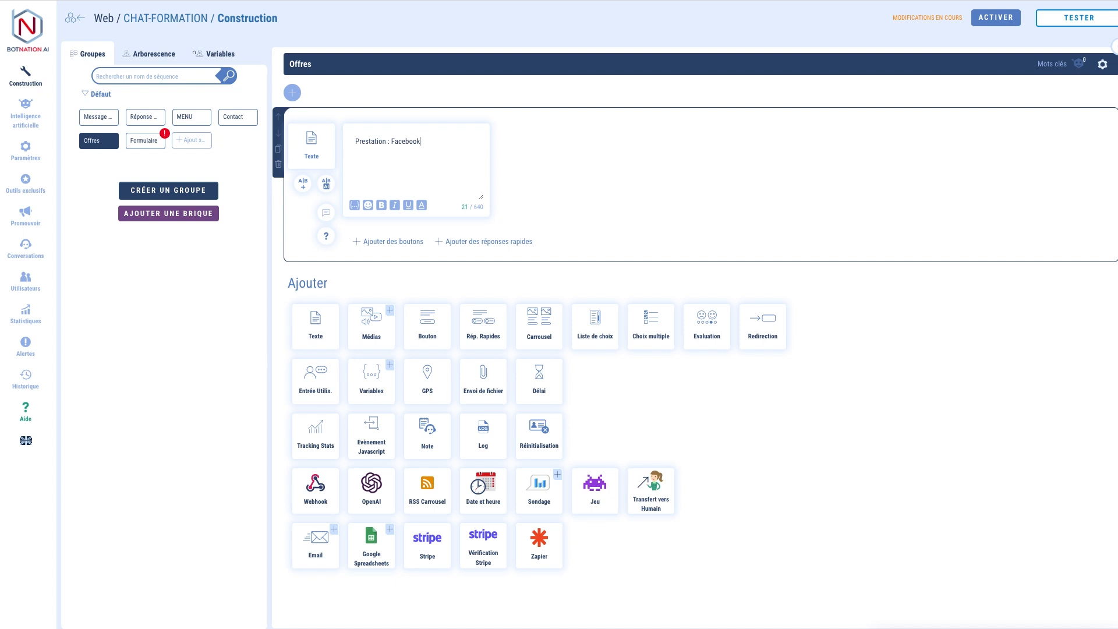
pyautogui.write('Ads : 5000')
pyautogui.press('BackSpace')
# Step: Add a Texte block to the Formulaire sequence reading "Merci pour votre contact !" and, on a second line, "Un conseiller va vous rappeler :)"
pyautogui.click(154, 142)
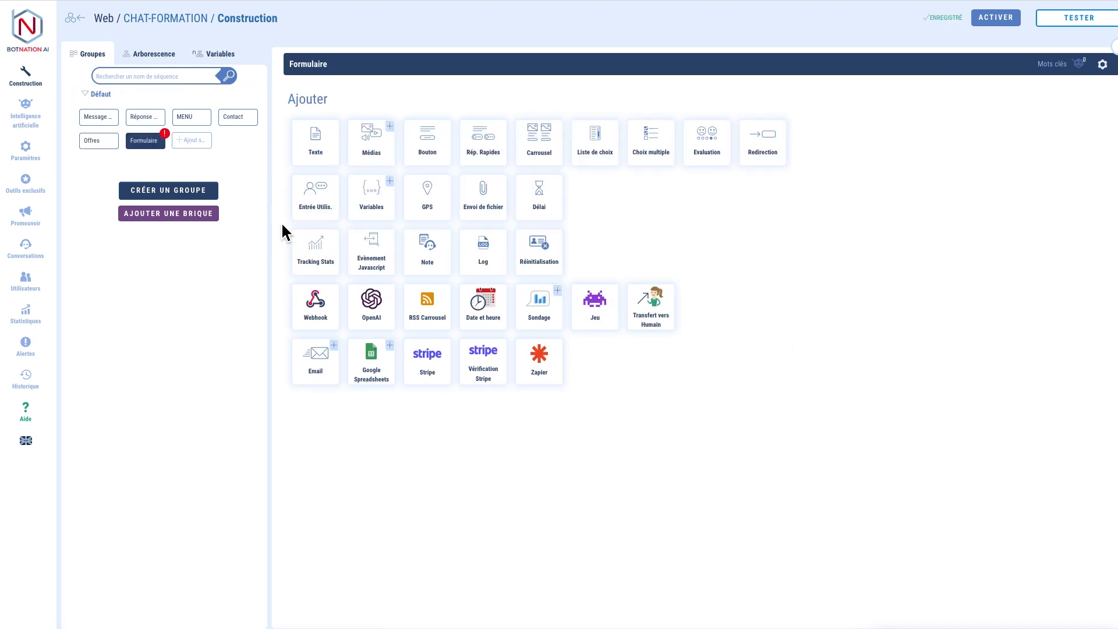
pyautogui.click(324, 134)
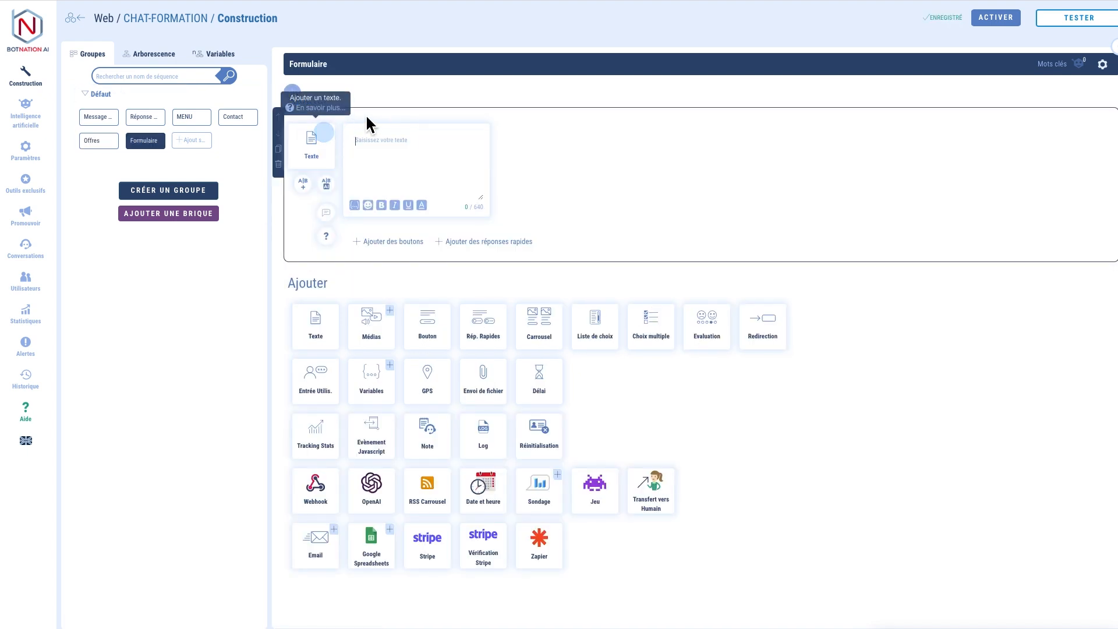
pyautogui.click(429, 172)
pyautogui.write('Merci')
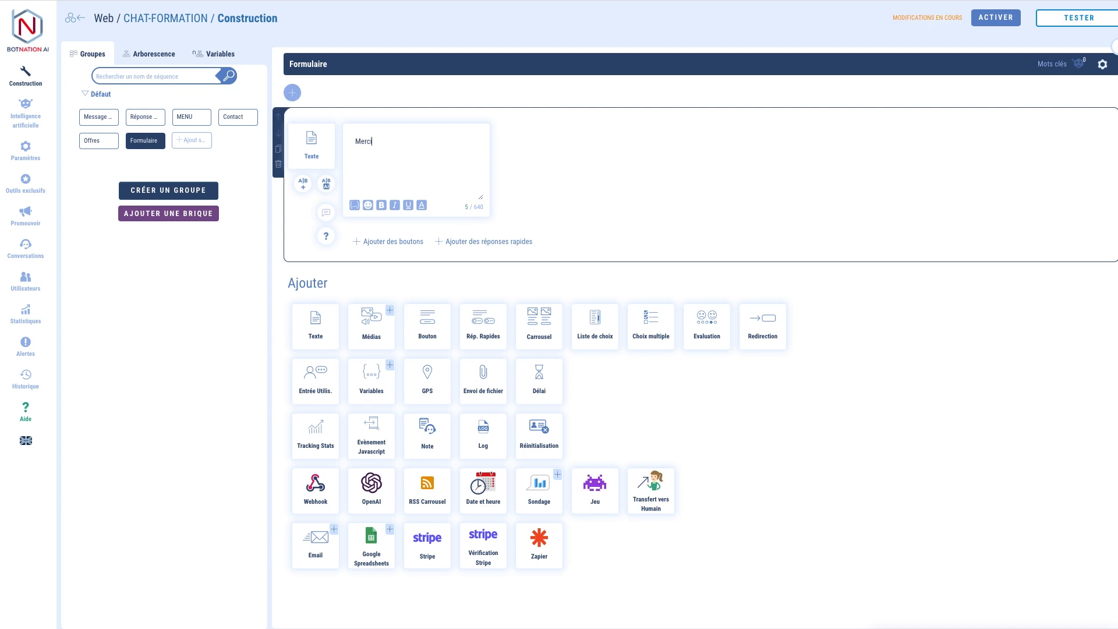
pyautogui.write(' pour votre contact !')
pyautogui.press('Return')
pyautogui.write('Un conseiller va vous rappeler :)')
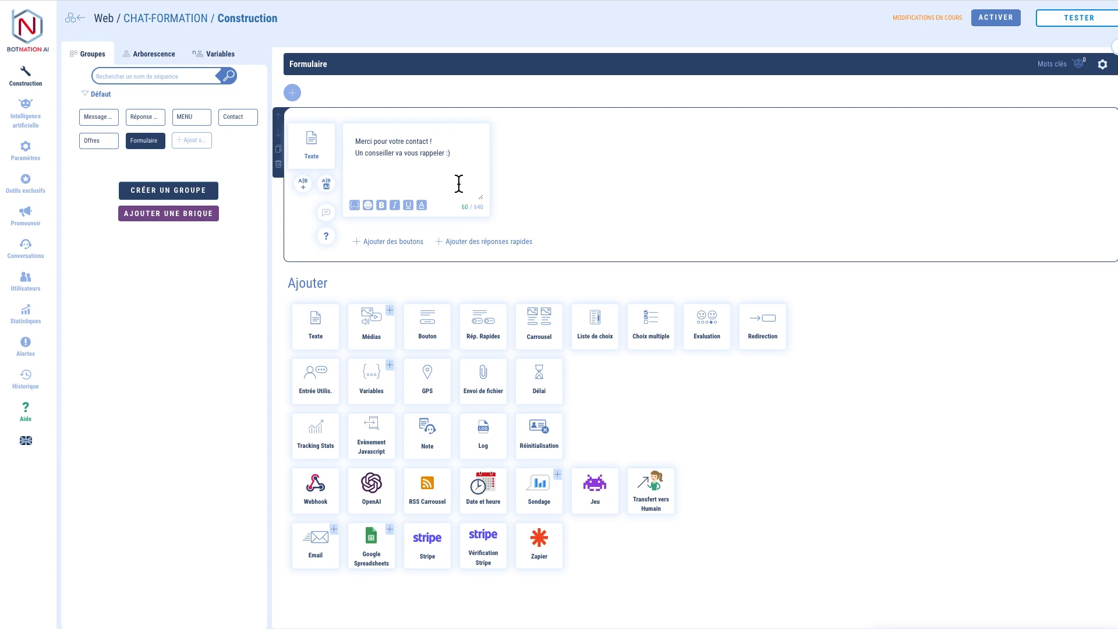
pyautogui.click(537, 38)
# Step: Launch a test of the whole chatbot and open the chat window on the preview page
pyautogui.moveTo(1084, 24)
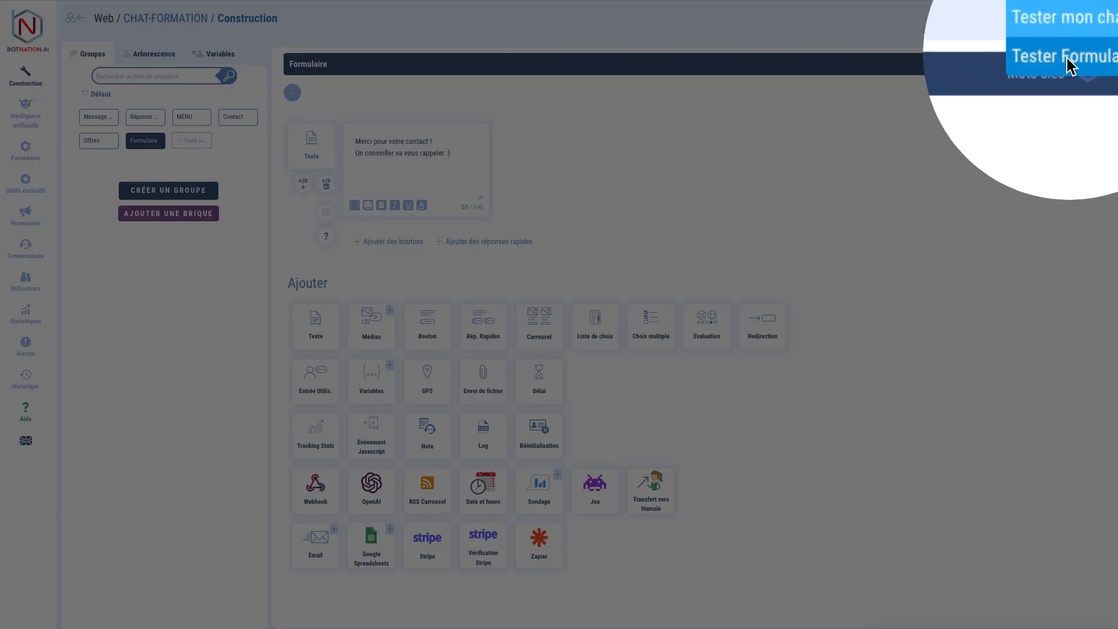
pyautogui.click(959, 95)
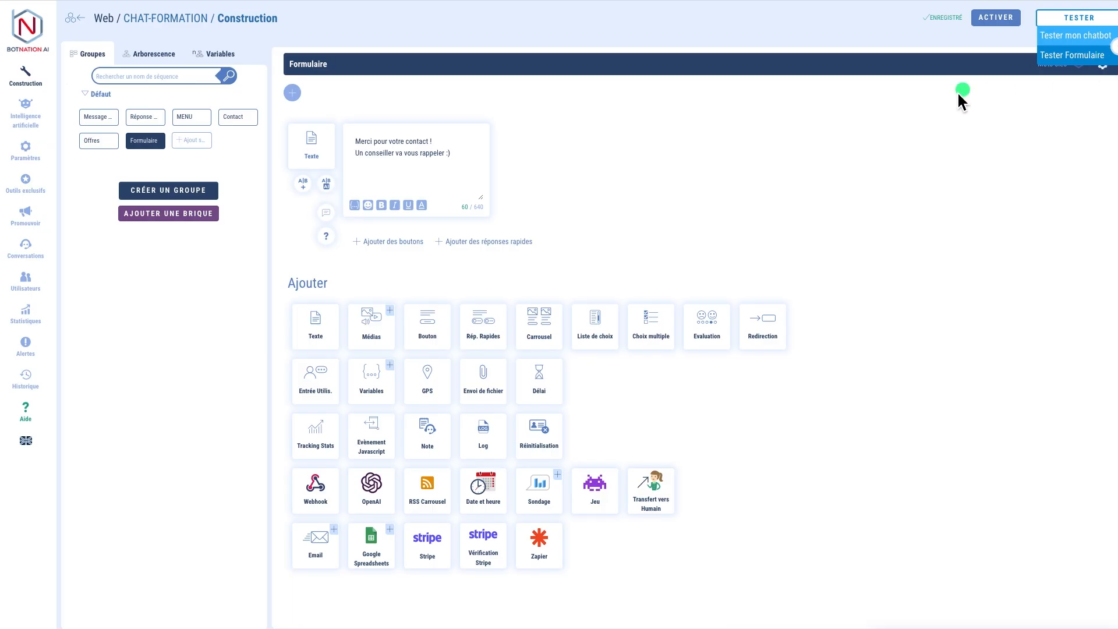
pyautogui.click(191, 117)
pyautogui.click(1069, 24)
pyautogui.click(1069, 33)
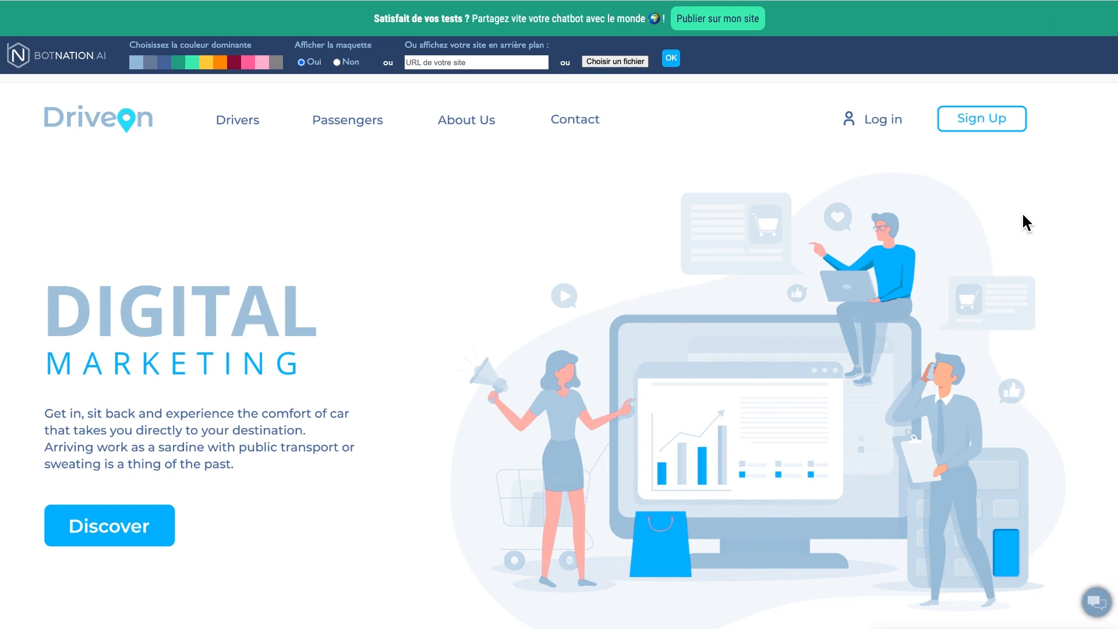
pyautogui.click(1097, 603)
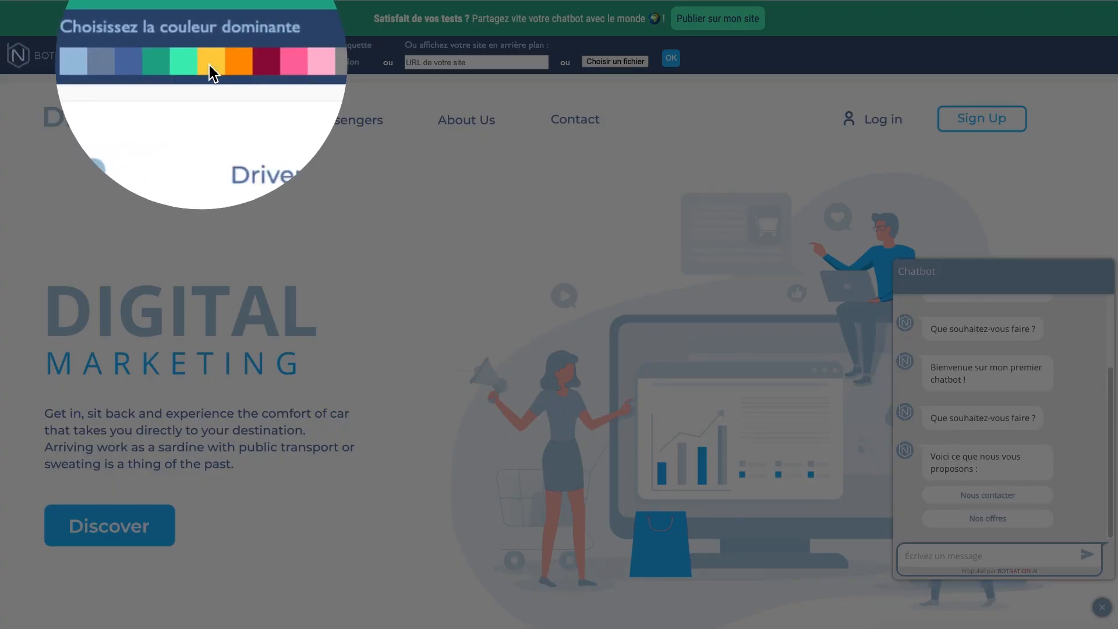
# Step: Examine the preview page's dominant colour and site background options, and compare the chat with the Message de bienvenue and MENU sequences in the builder
pyautogui.click(223, 67)
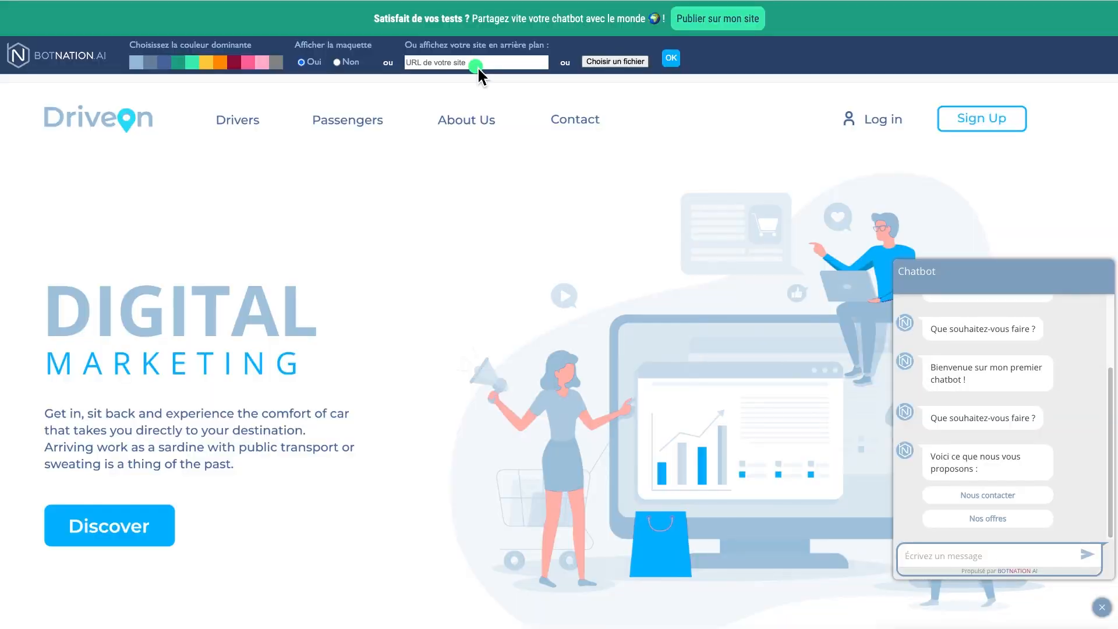
pyautogui.click(624, 63)
pyautogui.click(1005, 520)
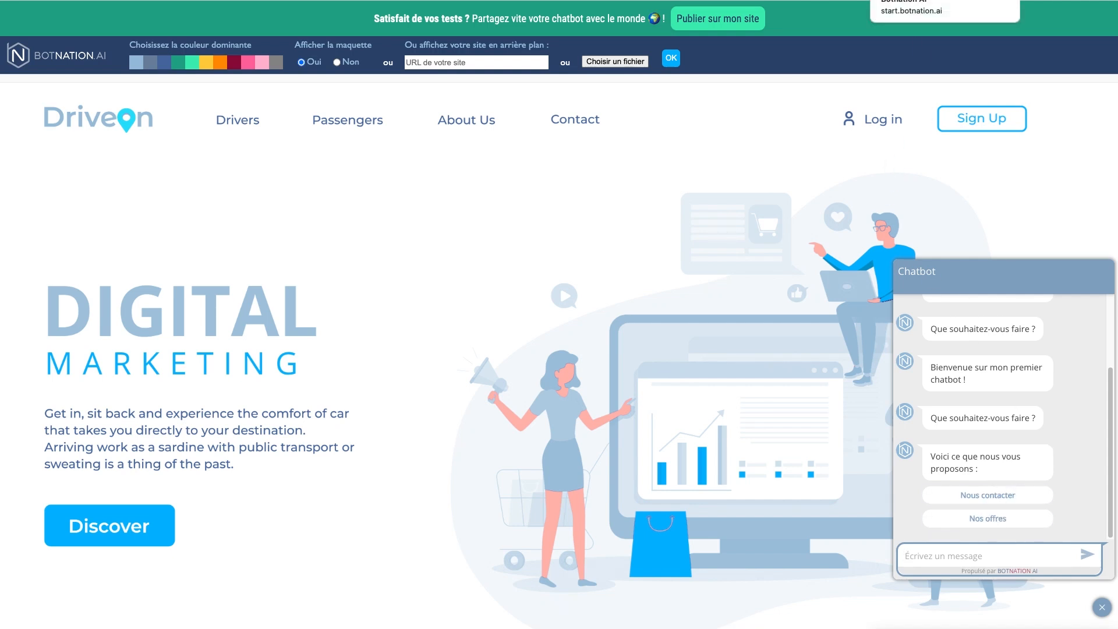
pyautogui.click(926, 1)
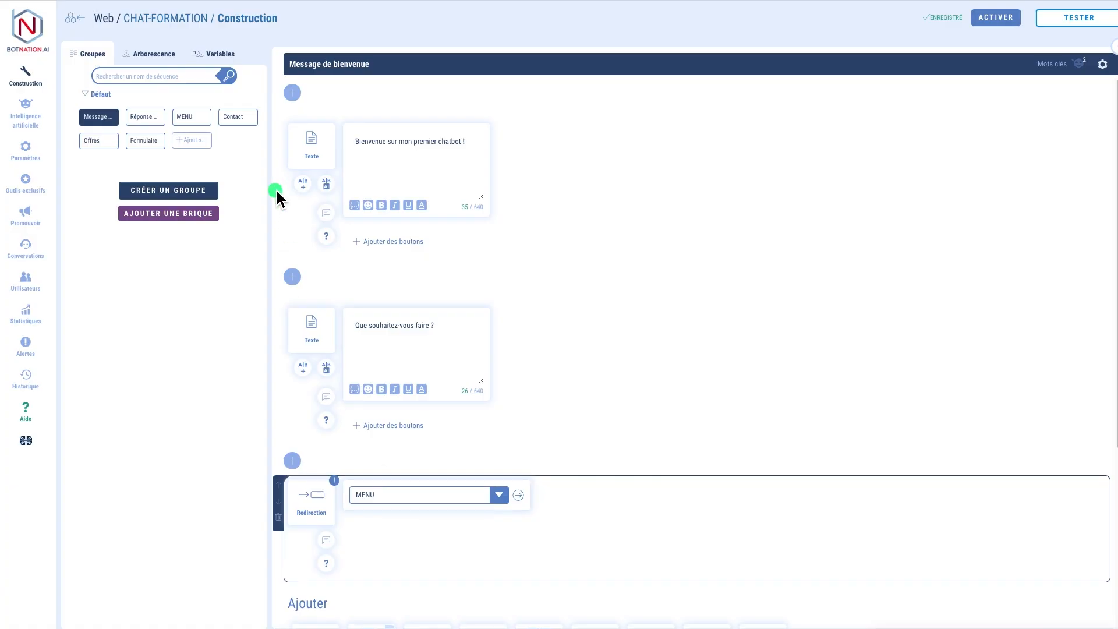
pyautogui.click(185, 117)
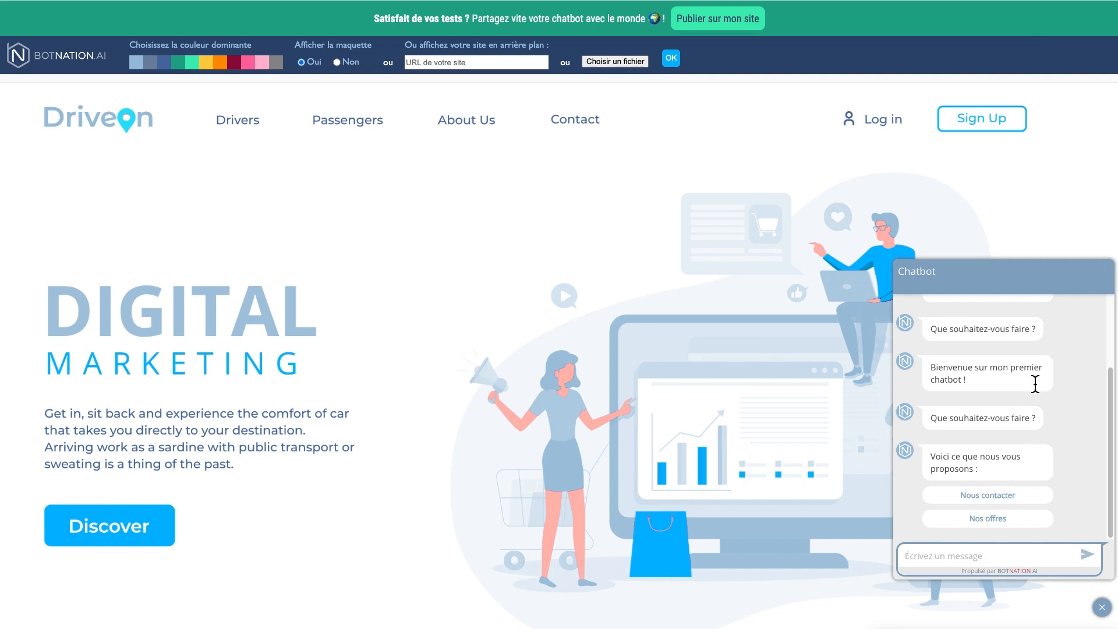
# Step: Test the Nos offres and Nous contacter choices in the preview chat and submit a test e-mail address to check the reply
pyautogui.click(1004, 529)
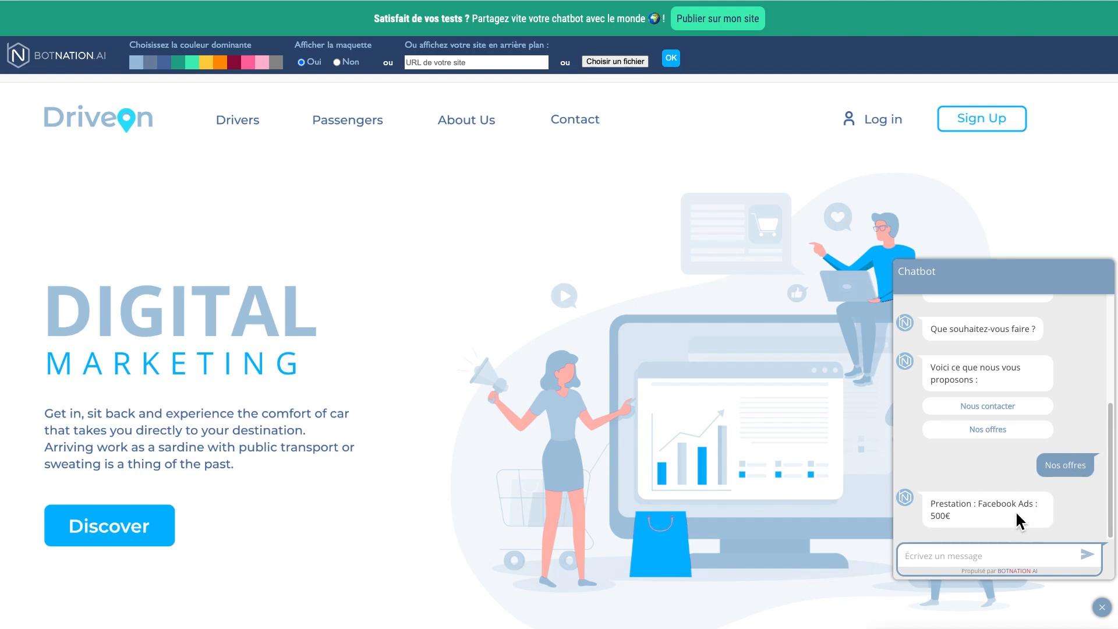
pyautogui.click(998, 407)
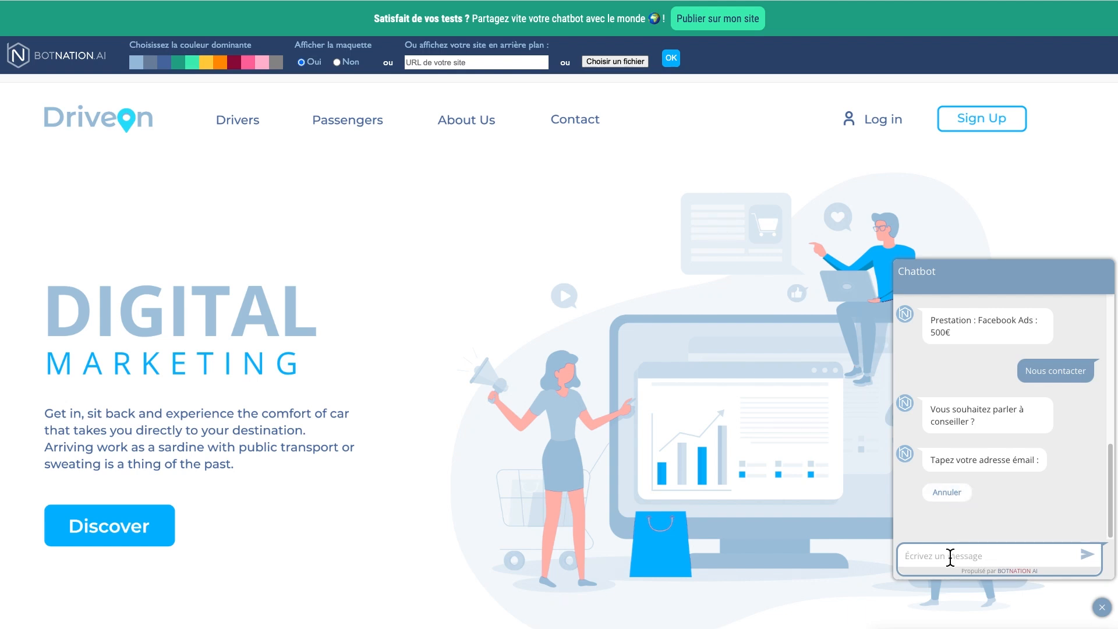
pyautogui.write('test@test.com')
pyautogui.click(934, 556)
pyautogui.press('BackSpace')
pyautogui.press('BackSpace')
pyautogui.press('BackSpace')
pyautogui.press('BackSpace')
pyautogui.write('gmail')
pyautogui.click(1087, 557)
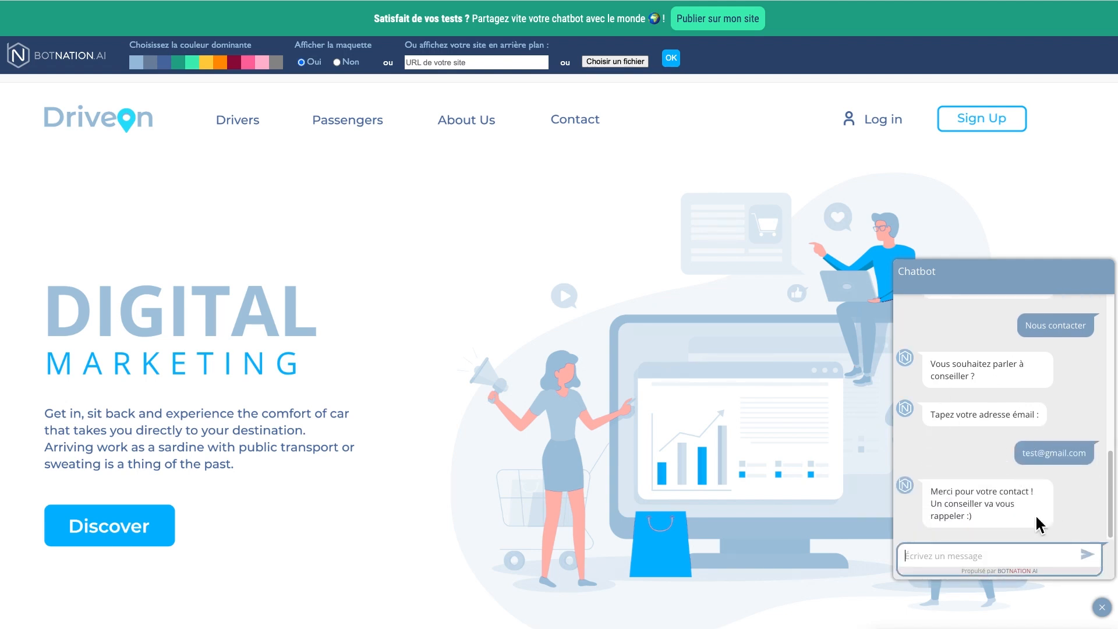
pyautogui.moveTo(932, 491); pyautogui.dragTo(988, 525)
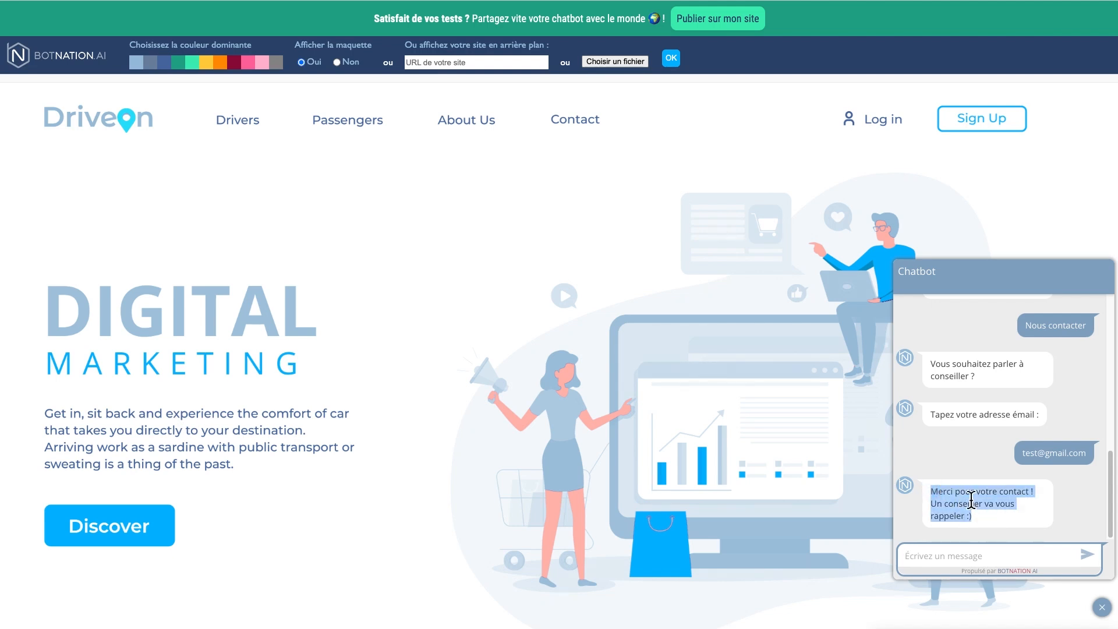
pyautogui.click(1043, 520)
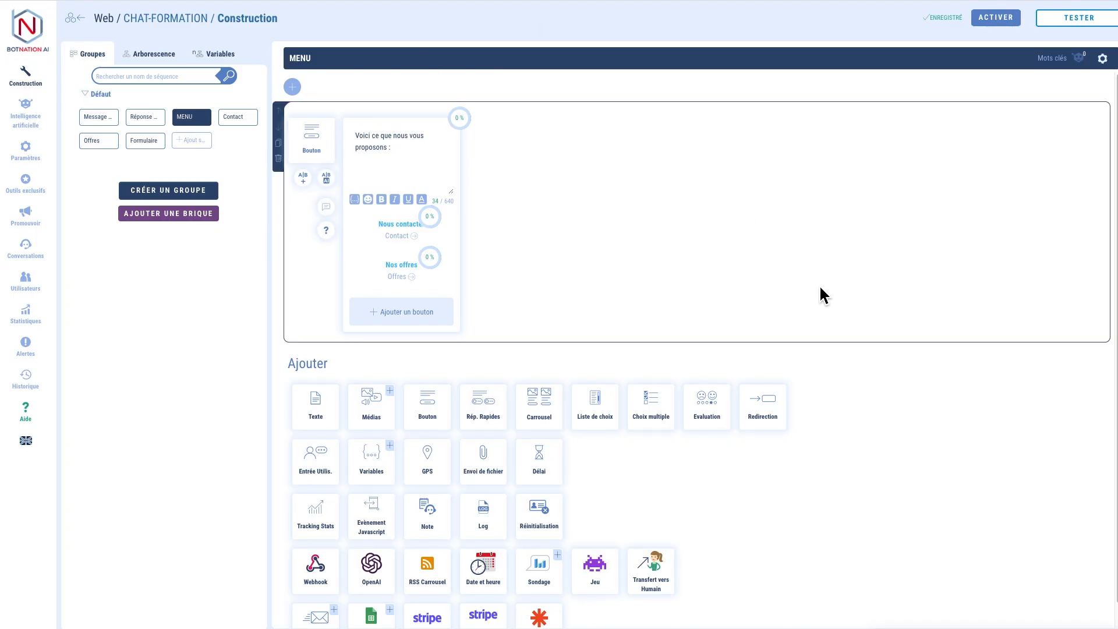
# Step: Return to the MENU sequence in the builder and examine the e-mail integrations and the Webhook block available to add
pyautogui.scroll(-1, 824, 294)
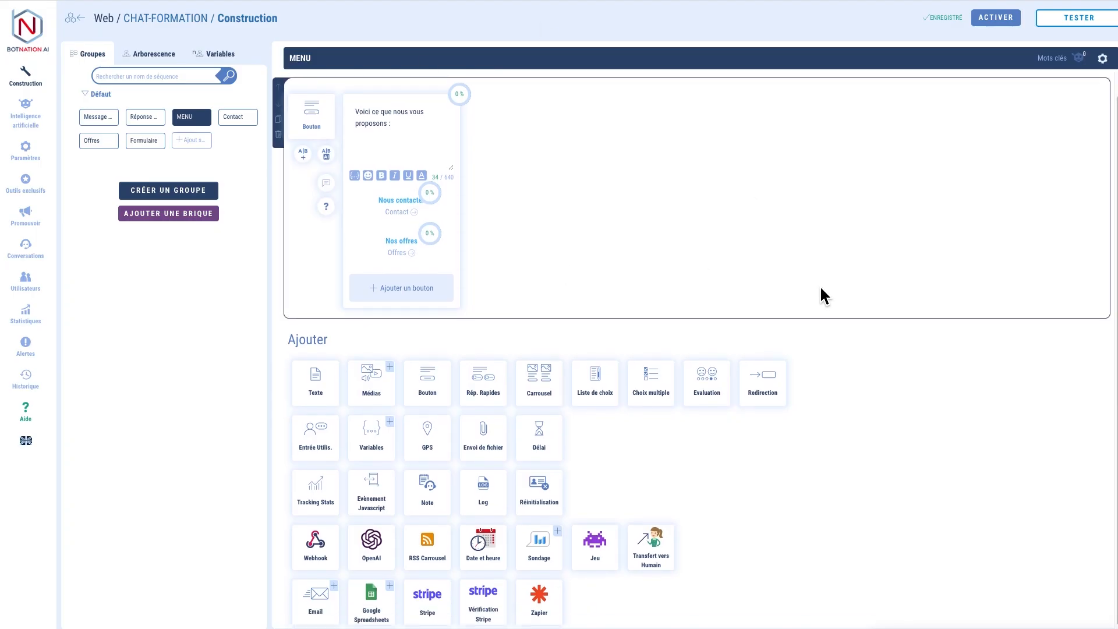
pyautogui.click(333, 584)
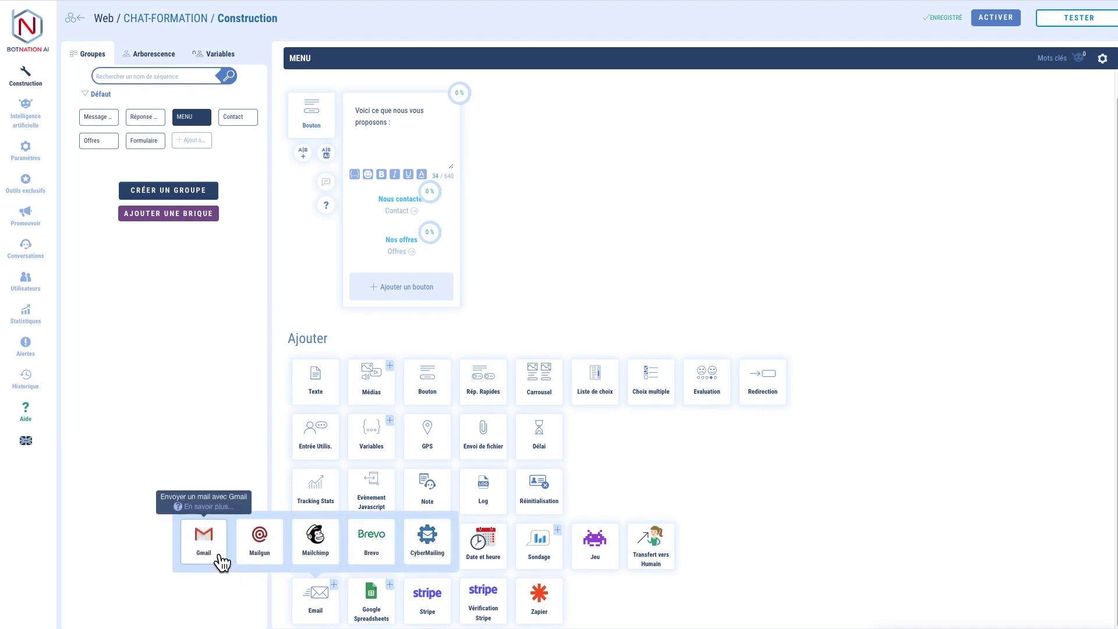
pyautogui.click(815, 483)
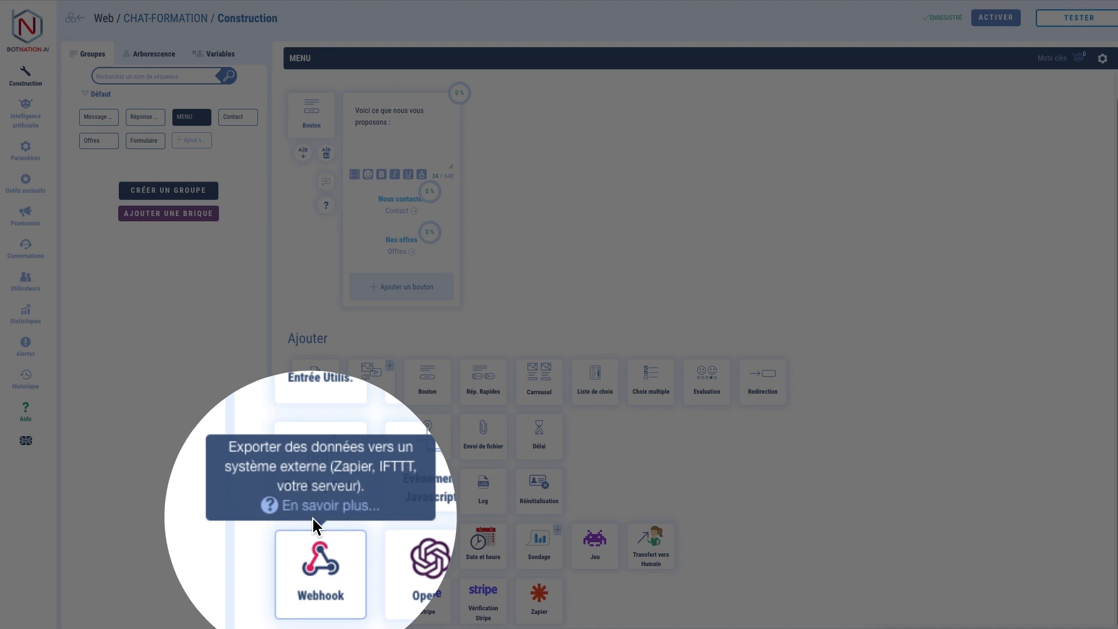
pyautogui.click(312, 516)
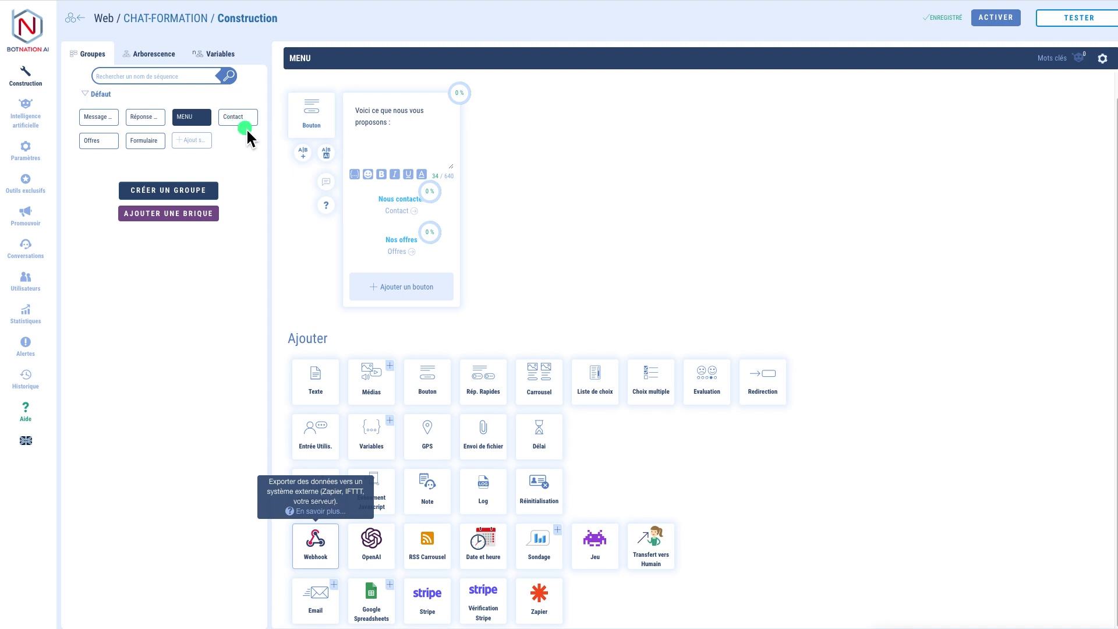
pyautogui.scroll(1, 641, 163)
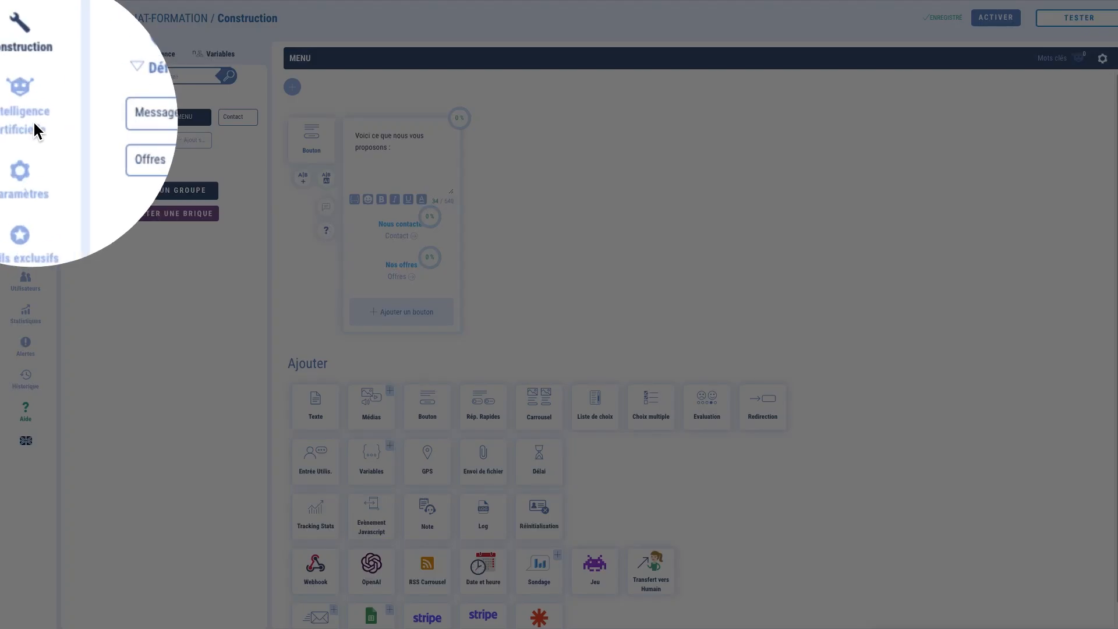
# Step: Open the Intelligence artificielle settings and examine the recommendation algorithm and the keyword rule that triggers Message de bienvenue
pyautogui.click(14, 122)
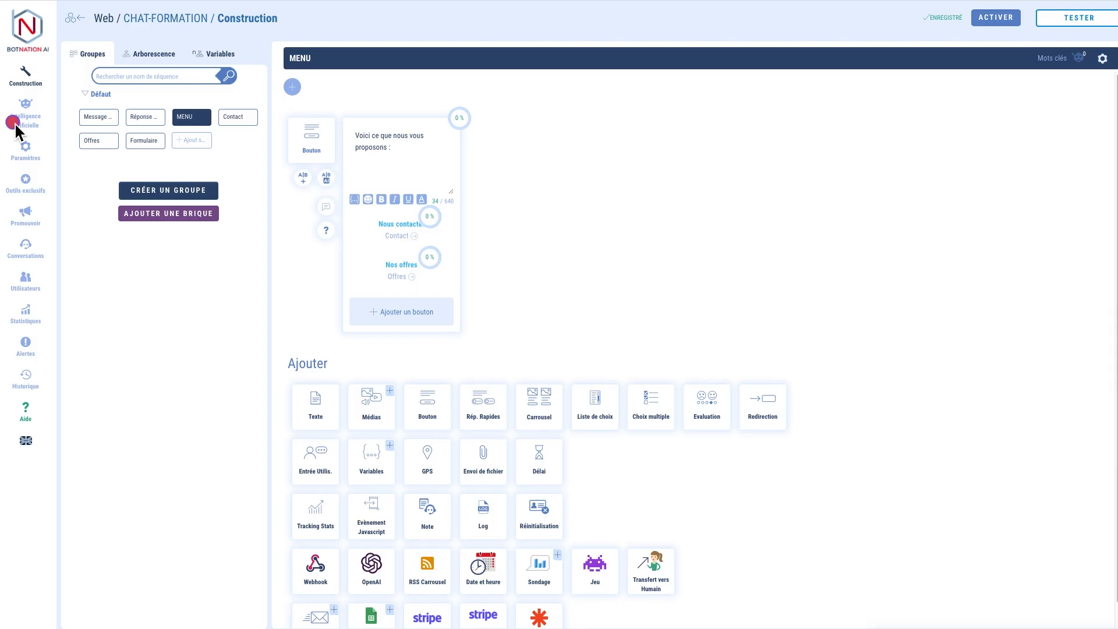
pyautogui.click(28, 120)
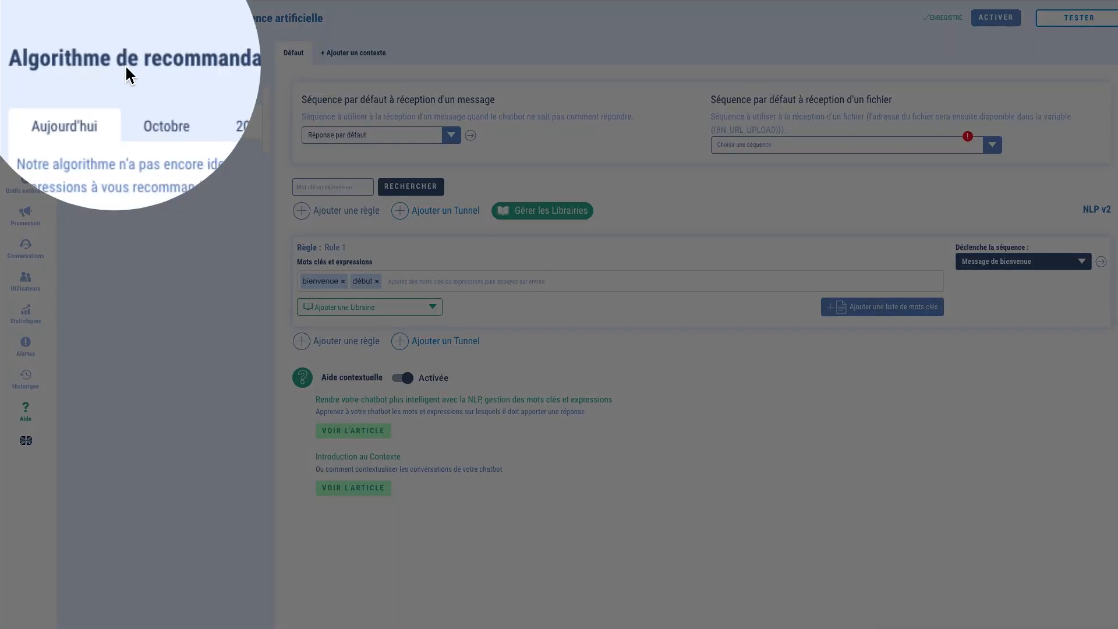
pyautogui.click(147, 64)
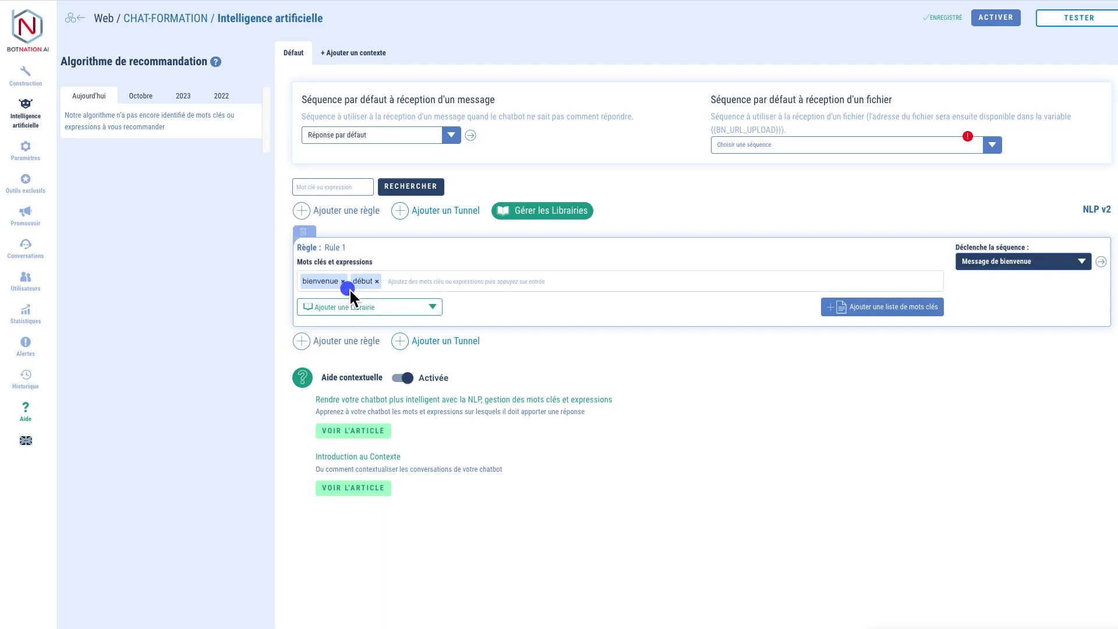
# Step: Rename the keyword rule that triggers Message de bienvenue as MENU
pyautogui.click(320, 286)
pyautogui.click(349, 247)
pyautogui.press('BackSpace')
pyautogui.press('BackSpace')
pyautogui.press('BackSpace')
pyautogui.press('BackSpace')
pyautogui.press('BackSpace')
pyautogui.press('BackSpace')
pyautogui.write('MENU')
# Step: Add the keywords "bonjour" and "hello" to the MENU rule
pyautogui.click(560, 271)
pyautogui.write('BONJ')
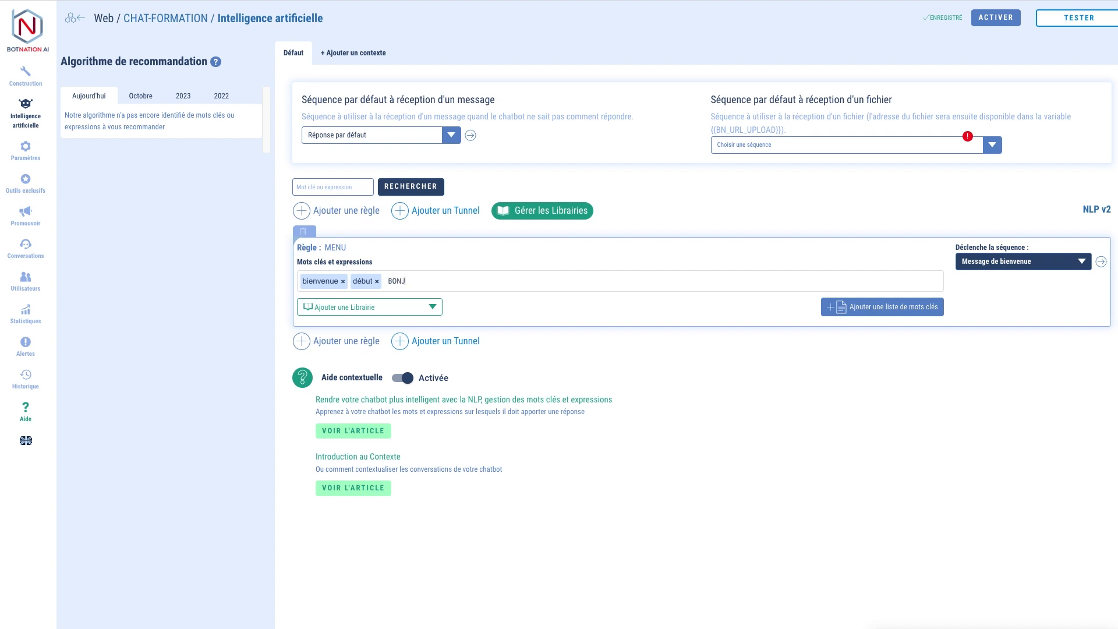
pyautogui.press('BackSpace')
pyautogui.press('BackSpace')
pyautogui.press('BackSpace')
pyautogui.press('BackSpace')
pyautogui.write('bon')
pyautogui.write('ju')
pyautogui.write('ou')
pyautogui.press('Return')
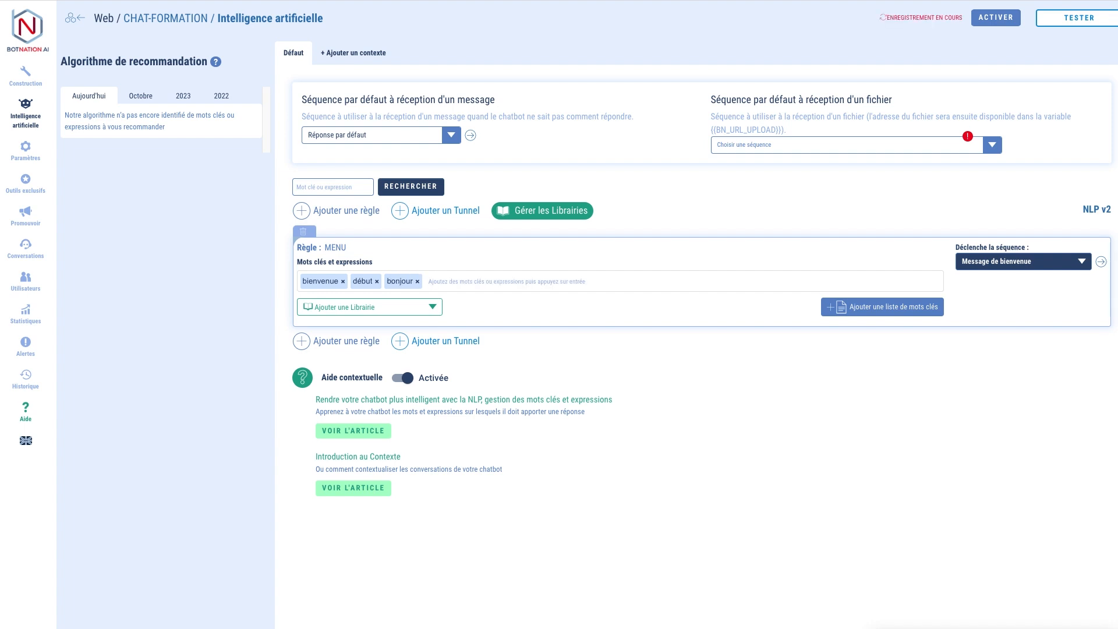
pyautogui.write('hello')
pyautogui.press('Return')
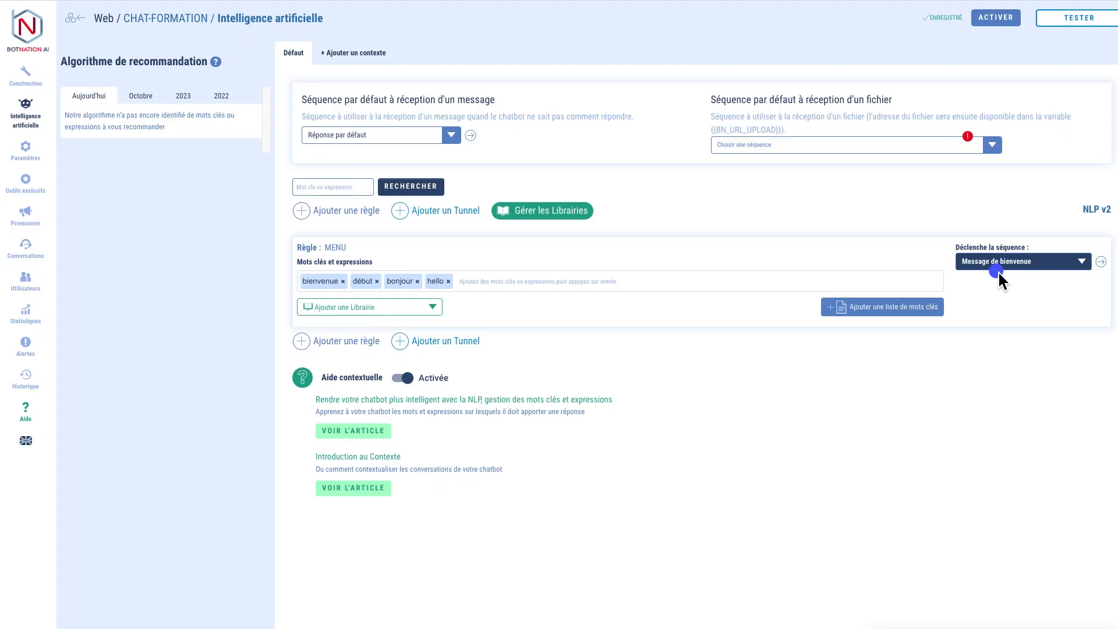
# Step: Test the chatbot in the preview page by sending the message "bonjour chatbot"
pyautogui.click(1084, 22)
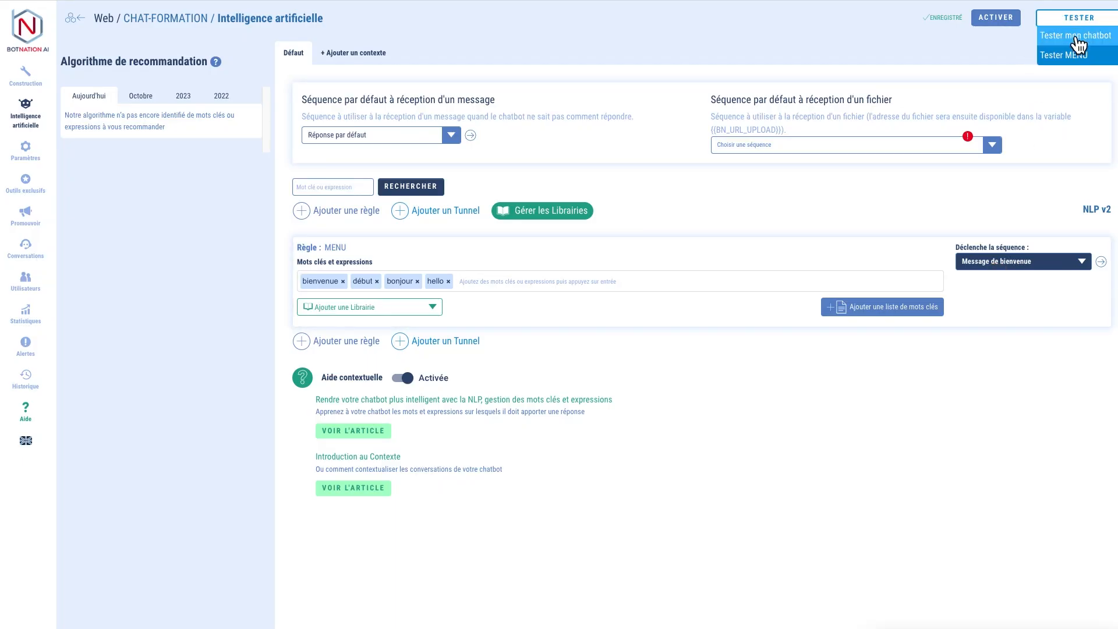
pyautogui.click(1075, 36)
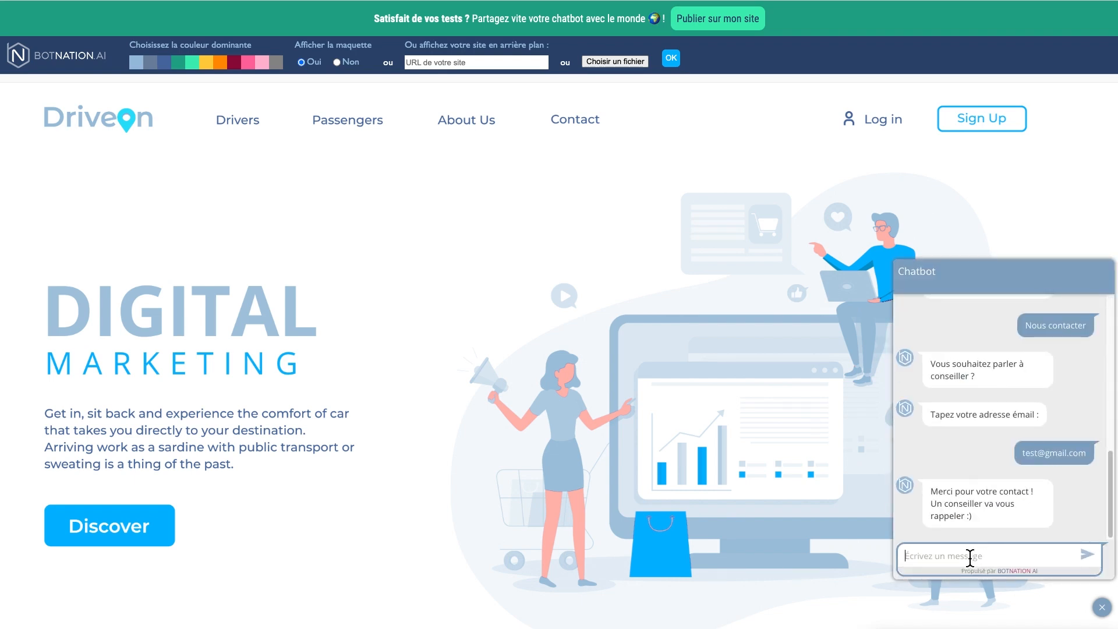
pyautogui.write('bonjour ch&t')
pyautogui.press('BackSpace')
pyautogui.write('at')
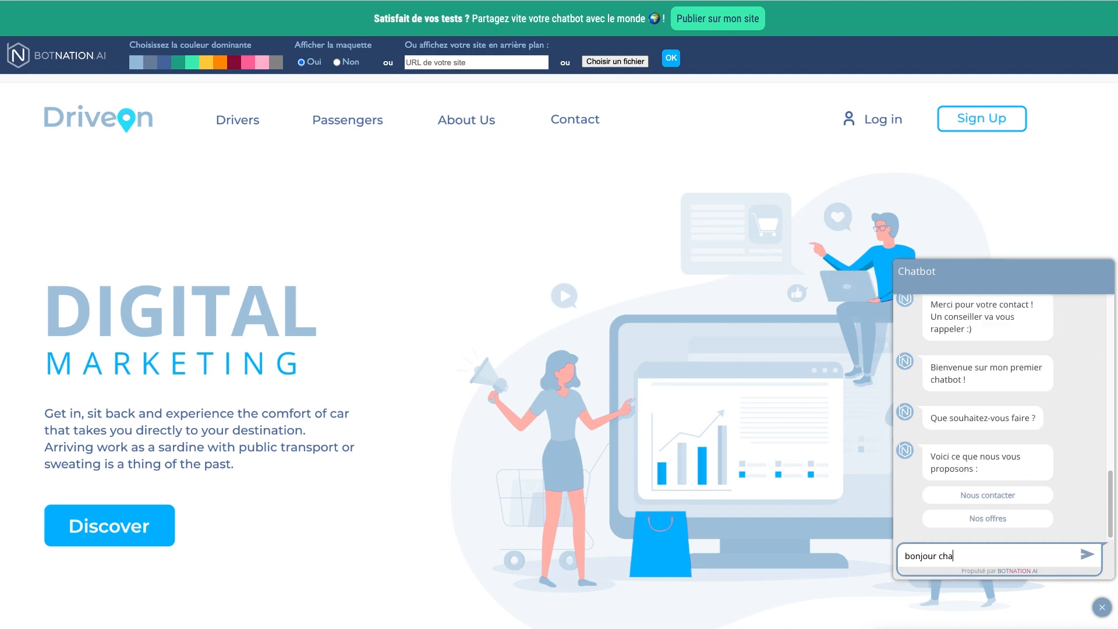
pyautogui.write('bot')
pyautogui.press('Return')
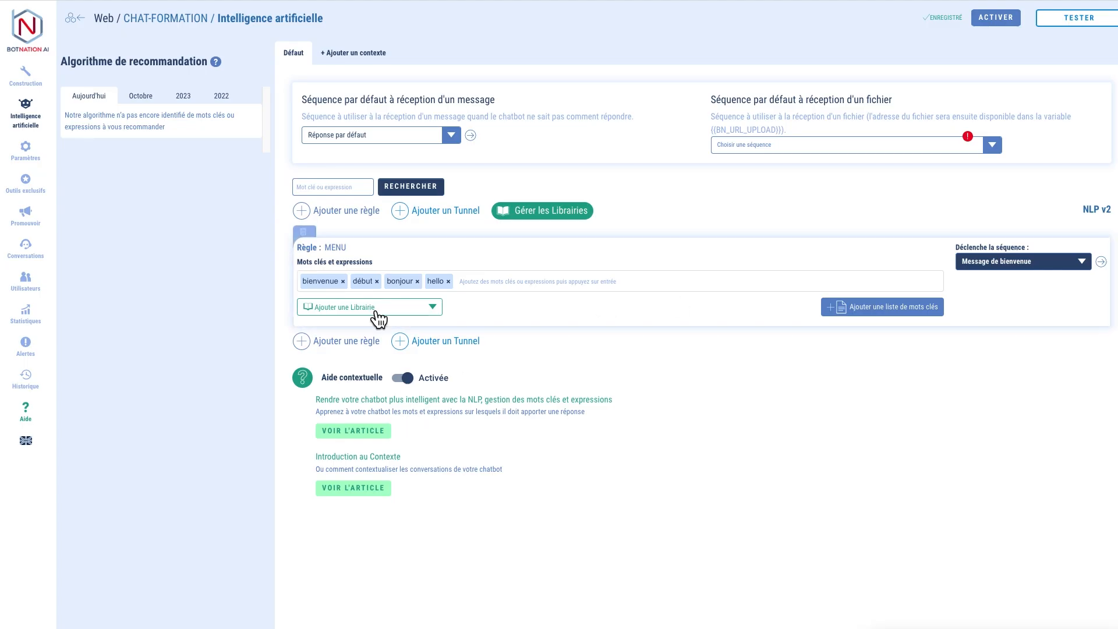
# Step: Add a second keyword rule below the MENU rule and name it OFFRE
pyautogui.click(361, 349)
pyautogui.click(332, 358)
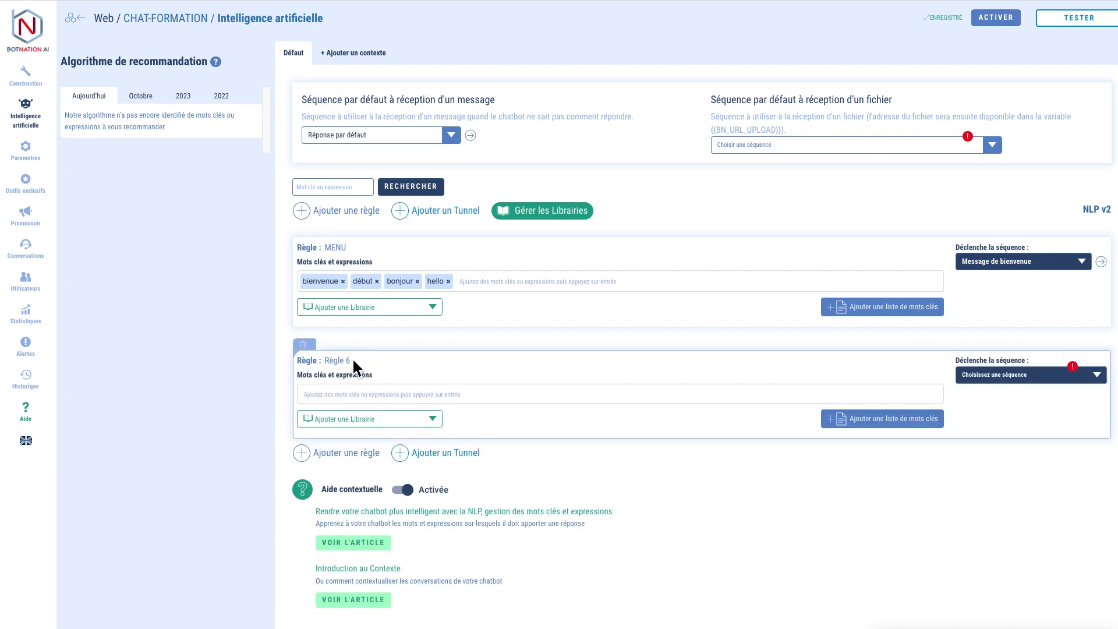
pyautogui.moveTo(325, 361); pyautogui.dragTo(361, 362)
pyautogui.write('OFFRE')
# Step: Add the keywords "offre", "tarif", "proposition" and "prix" to the OFFRE rule
pyautogui.write('offr')
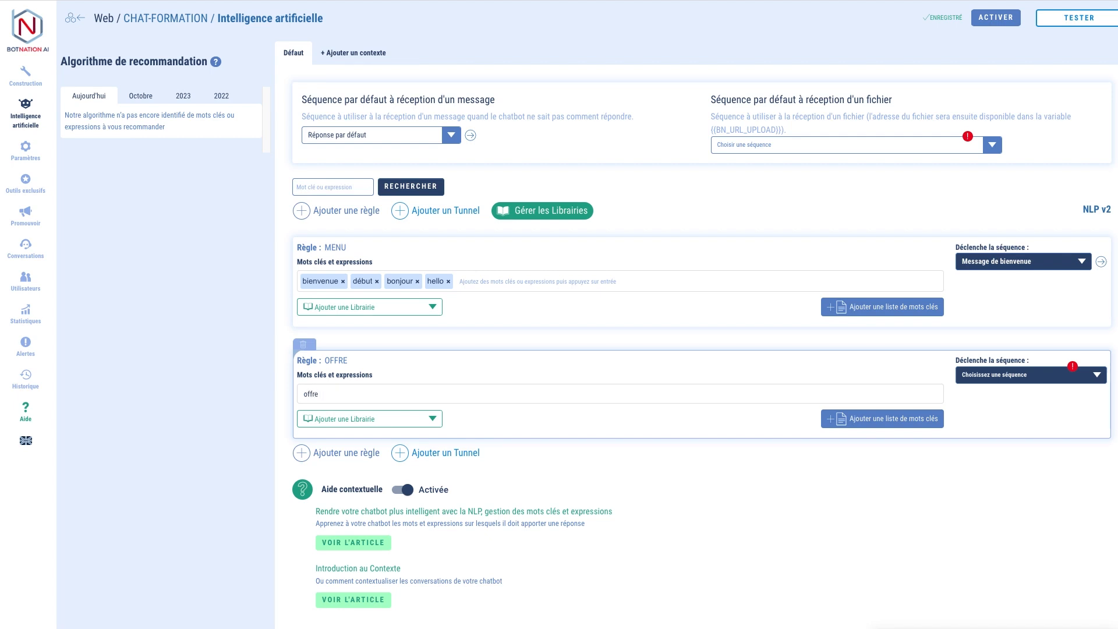
pyautogui.write('e')
pyautogui.press('Return')
pyautogui.write('t')
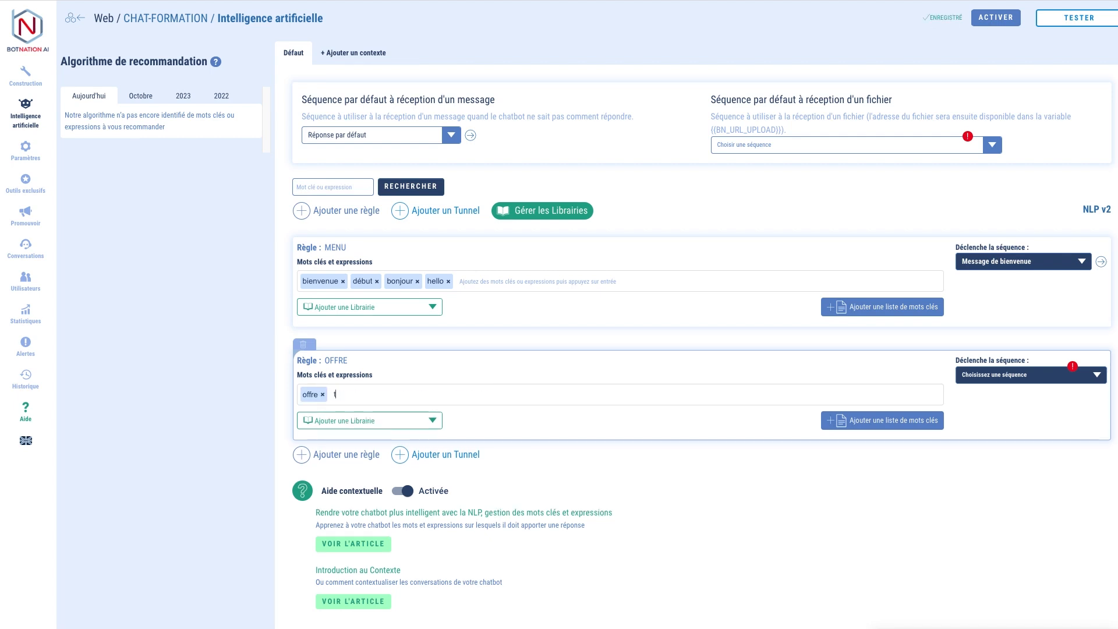
pyautogui.write('arif')
pyautogui.press('Return')
pyautogui.write('proposition')
pyautogui.press('Return')
pyautogui.write('prix')
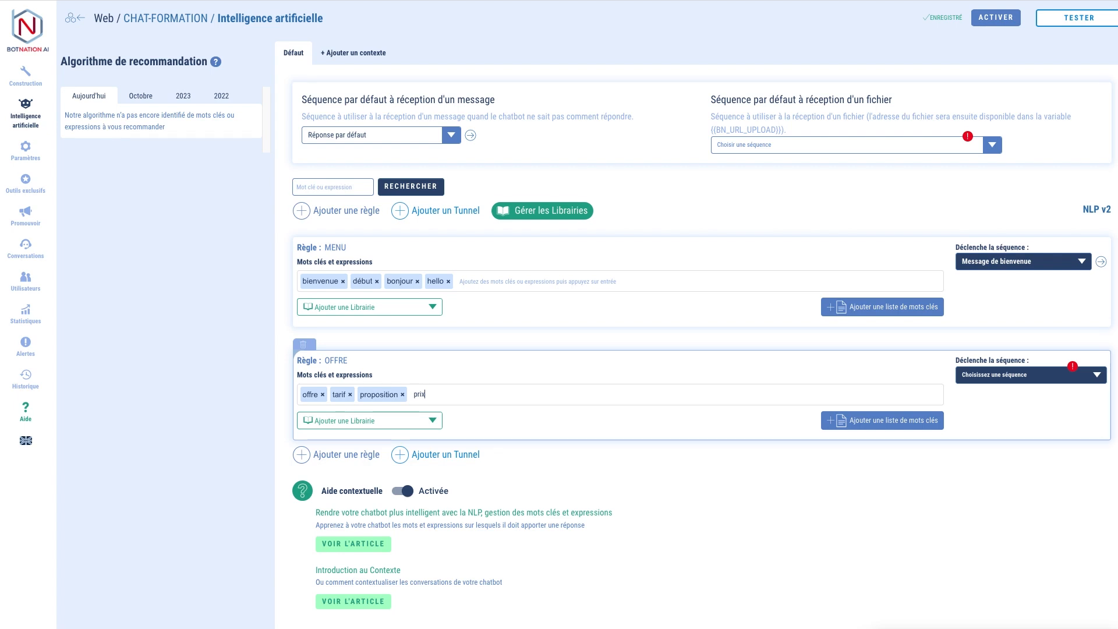
pyautogui.press('Return')
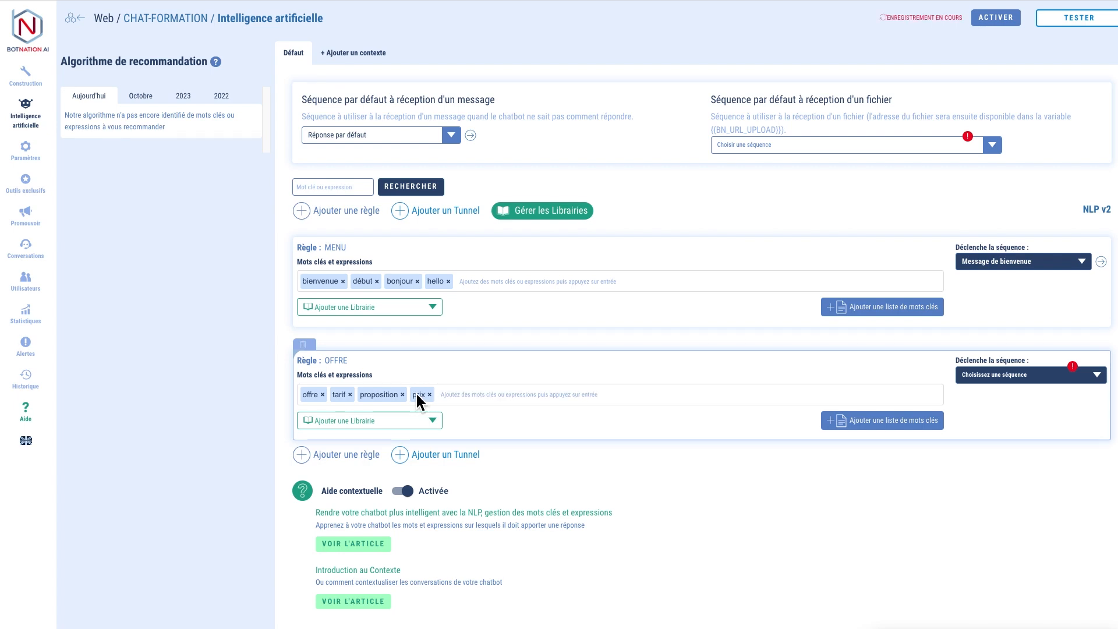
# Step: Browse the ready-made Botnation keyword libraries and import the Chat library
pyautogui.click(429, 419)
pyautogui.click(331, 437)
pyautogui.click(394, 84)
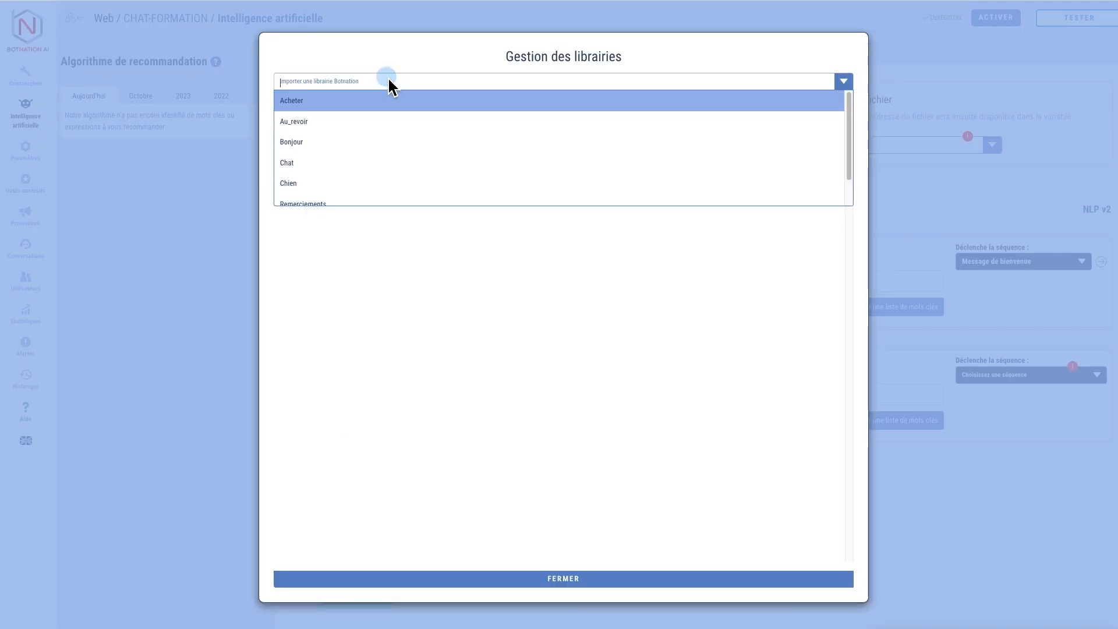
pyautogui.click(385, 50)
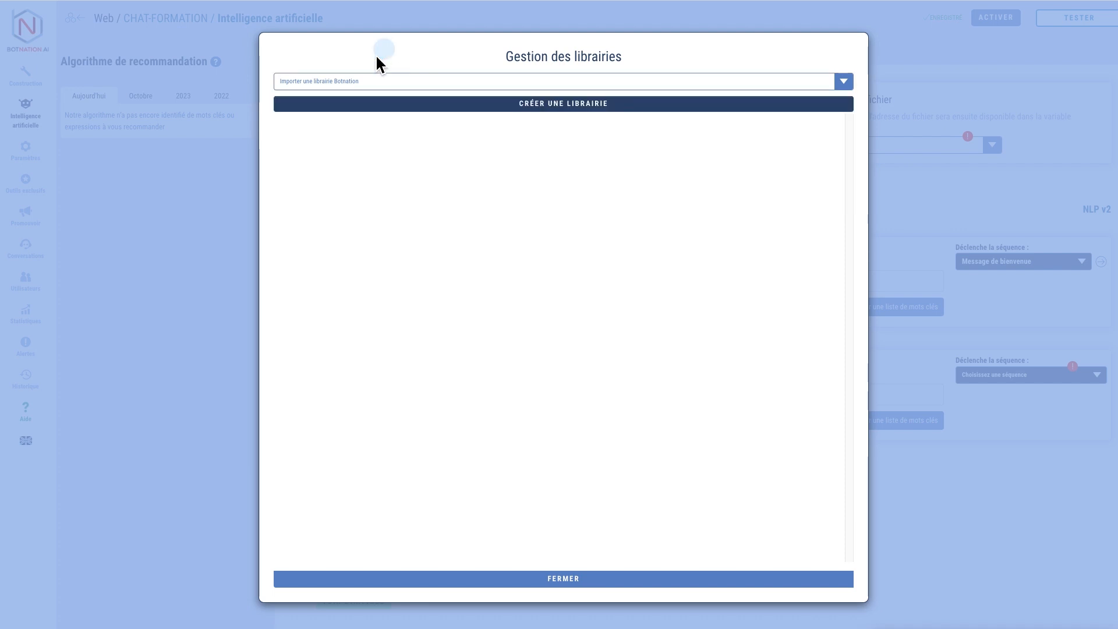
pyautogui.click(428, 84)
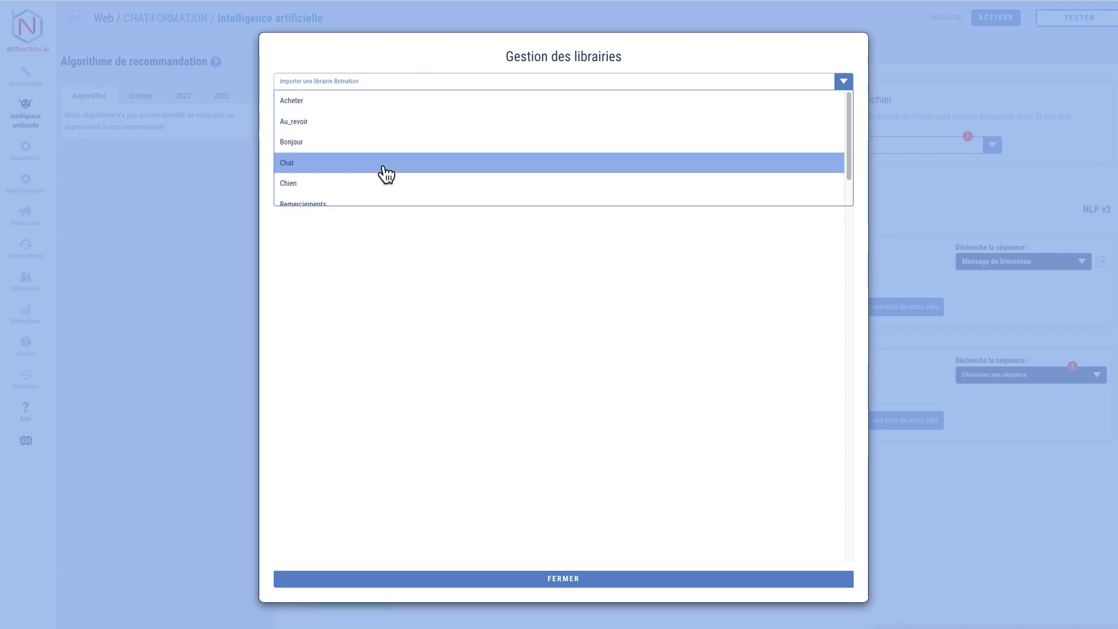
pyautogui.scroll(-1, 372, 169)
pyautogui.scroll(1, 349, 154)
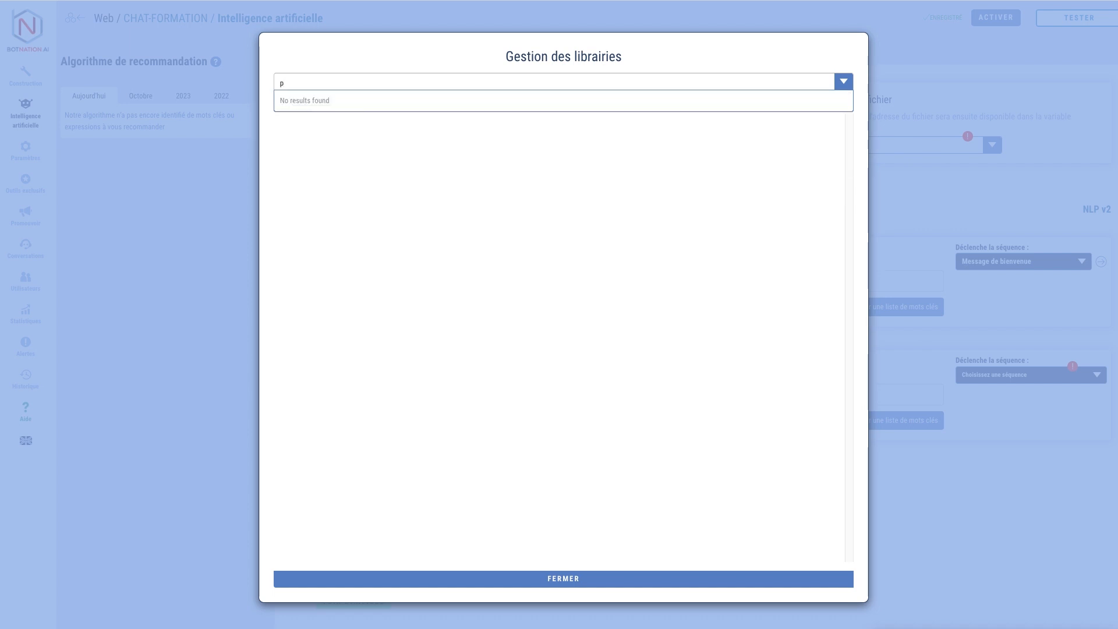
pyautogui.press('BackSpace')
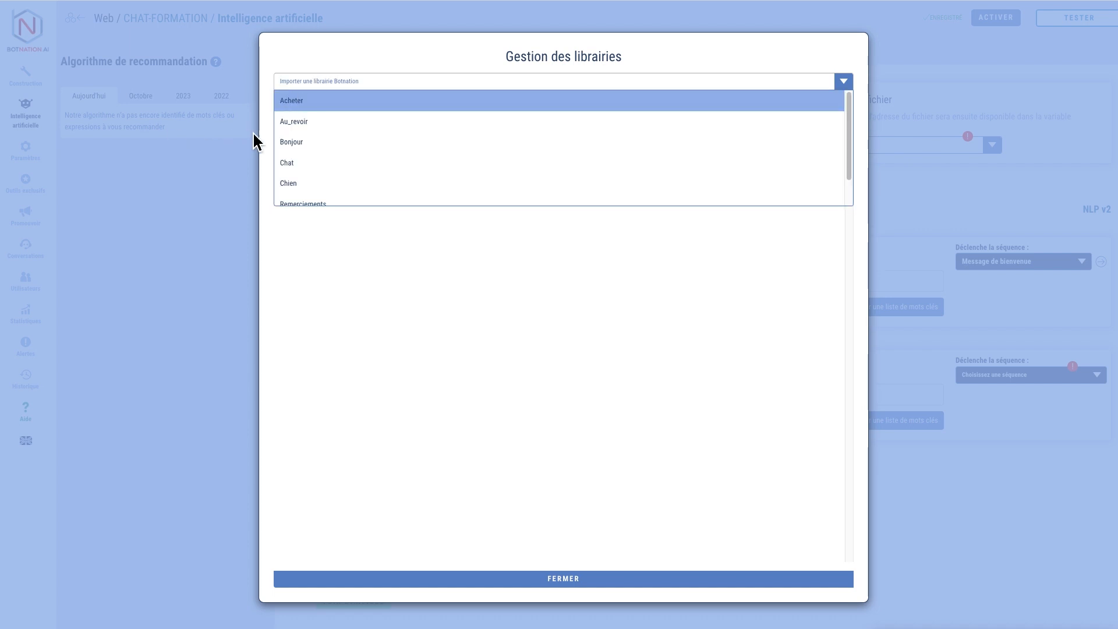
pyautogui.scroll(-1, 428, 193)
pyautogui.scroll(1, 428, 192)
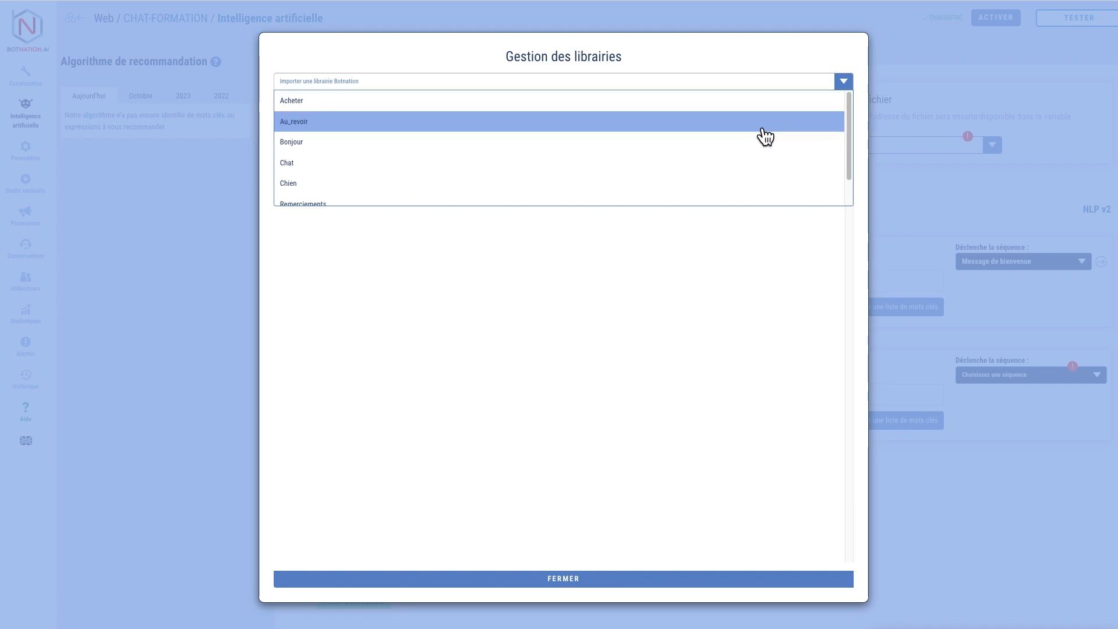
pyautogui.scroll(-1, 678, 164)
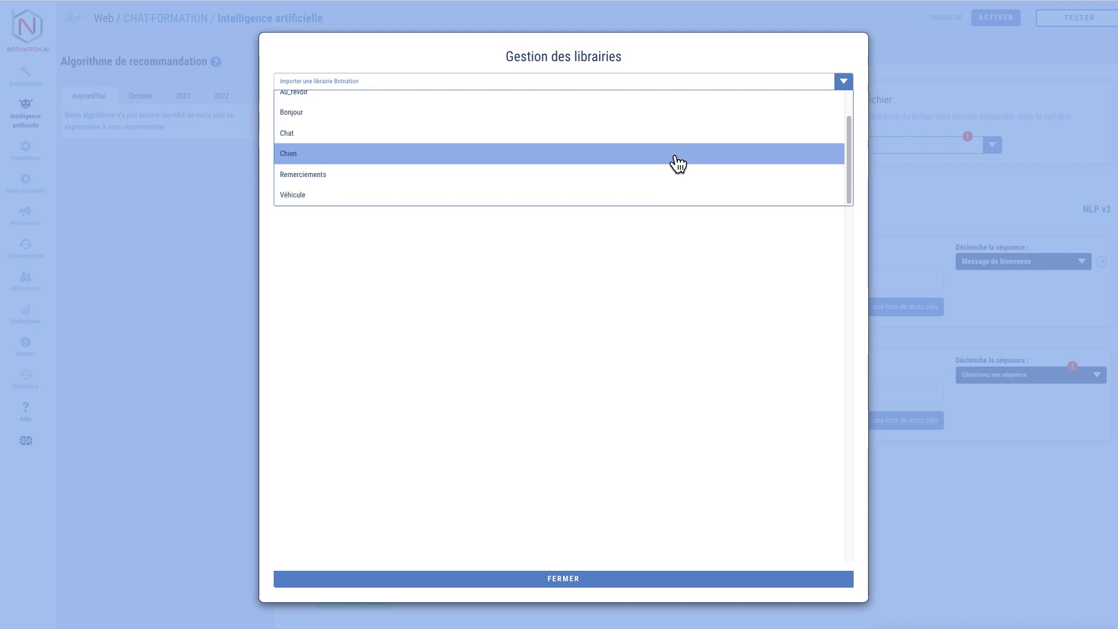
pyautogui.click(492, 145)
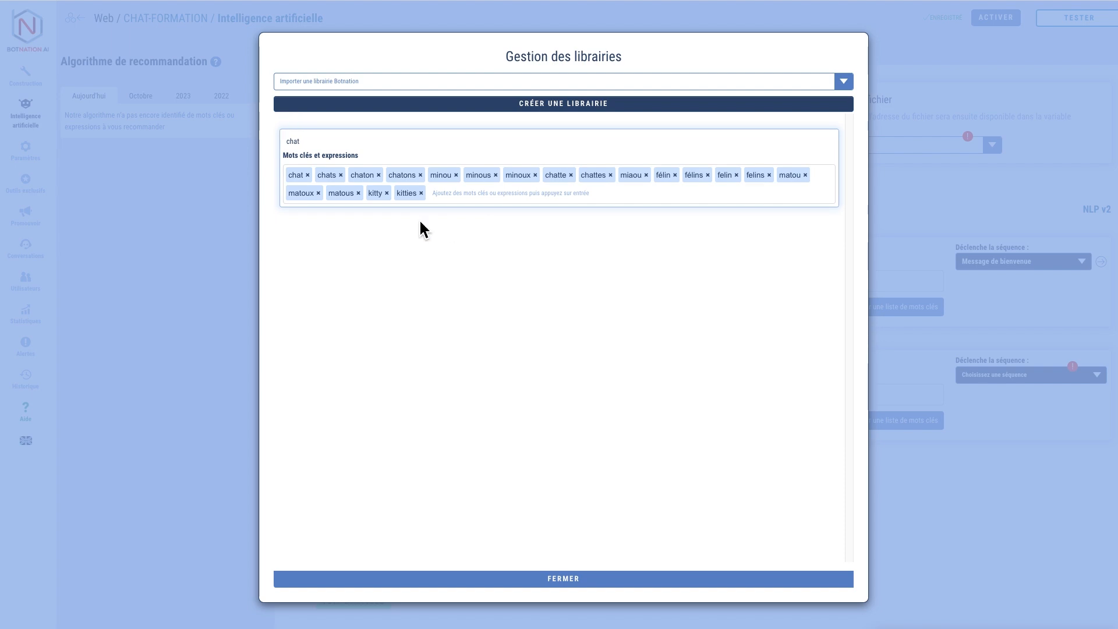
pyautogui.click(616, 582)
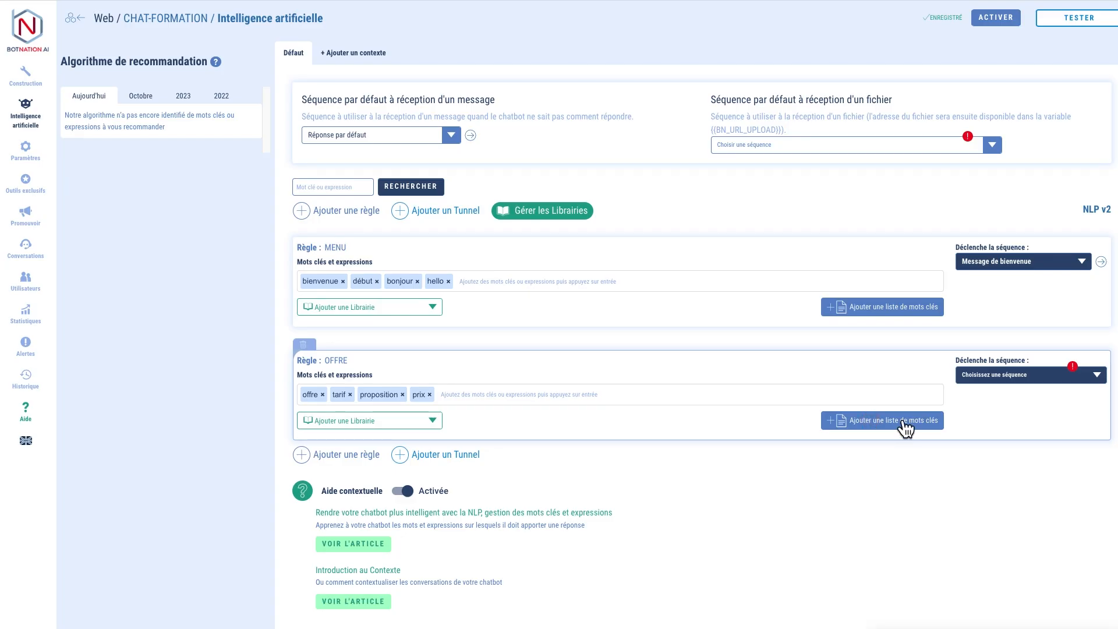
# Step: Try to add a keyword list containing "prix" to the OFFRE rule
pyautogui.click(900, 421)
pyautogui.click(457, 280)
pyautogui.write('prix')
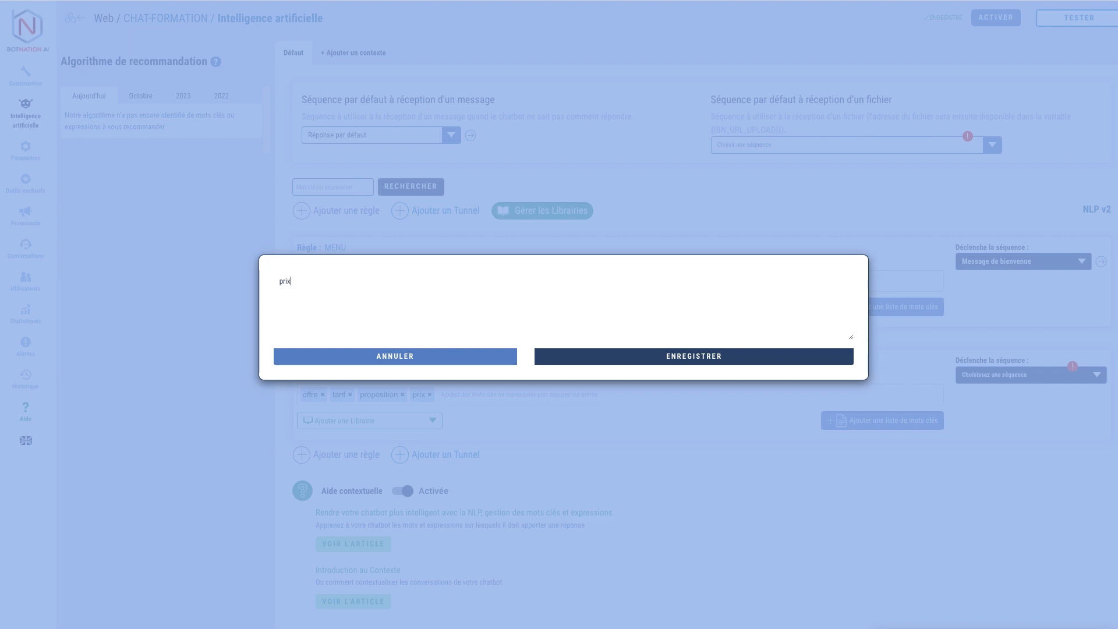
pyautogui.click(693, 358)
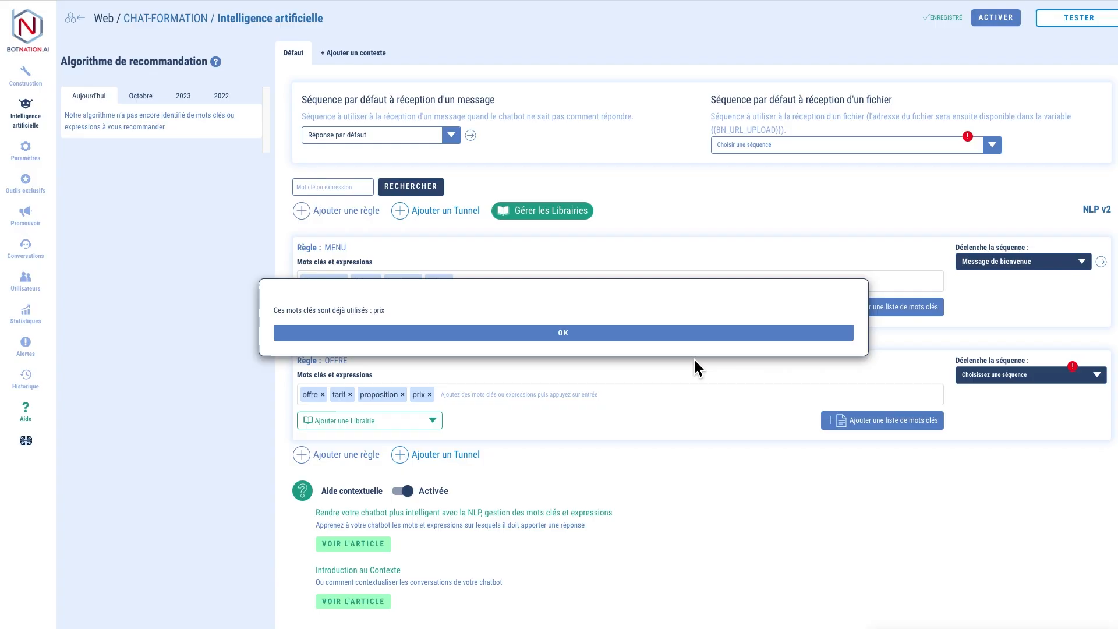
pyautogui.click(624, 337)
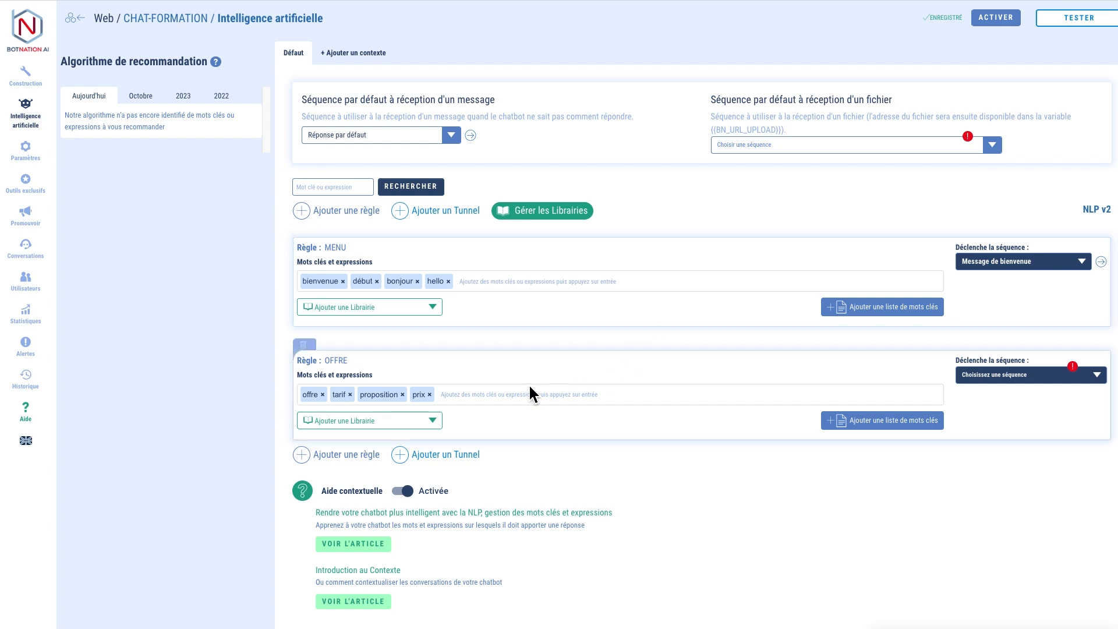
# Step: Check which keyword libraries can be attached to the OFFRE and MENU rules, without attaching any
pyautogui.click(419, 421)
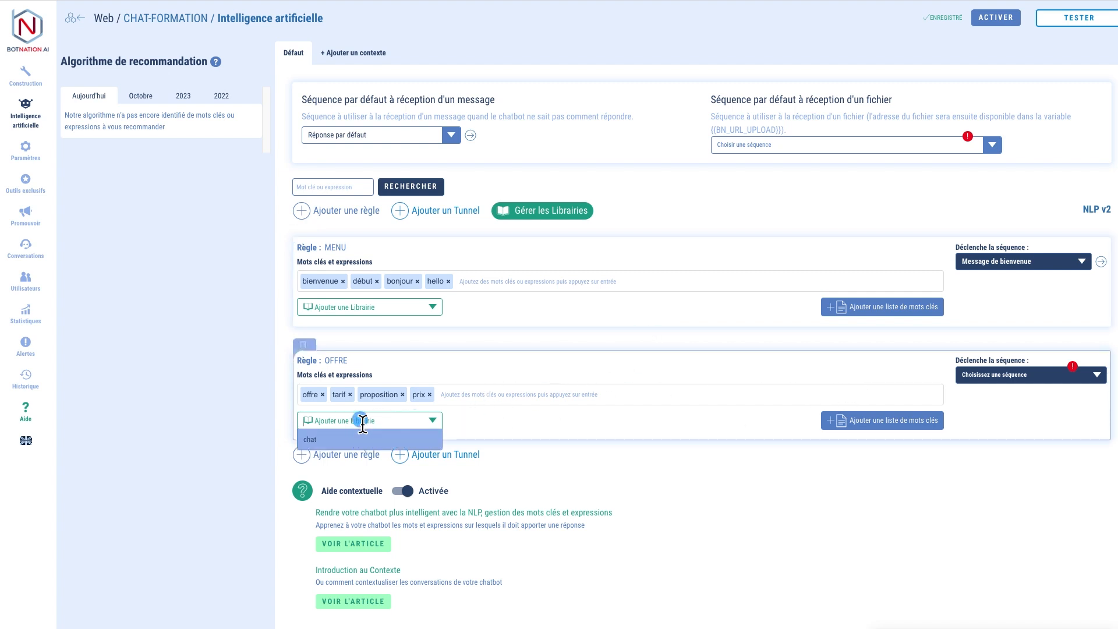
pyautogui.click(438, 427)
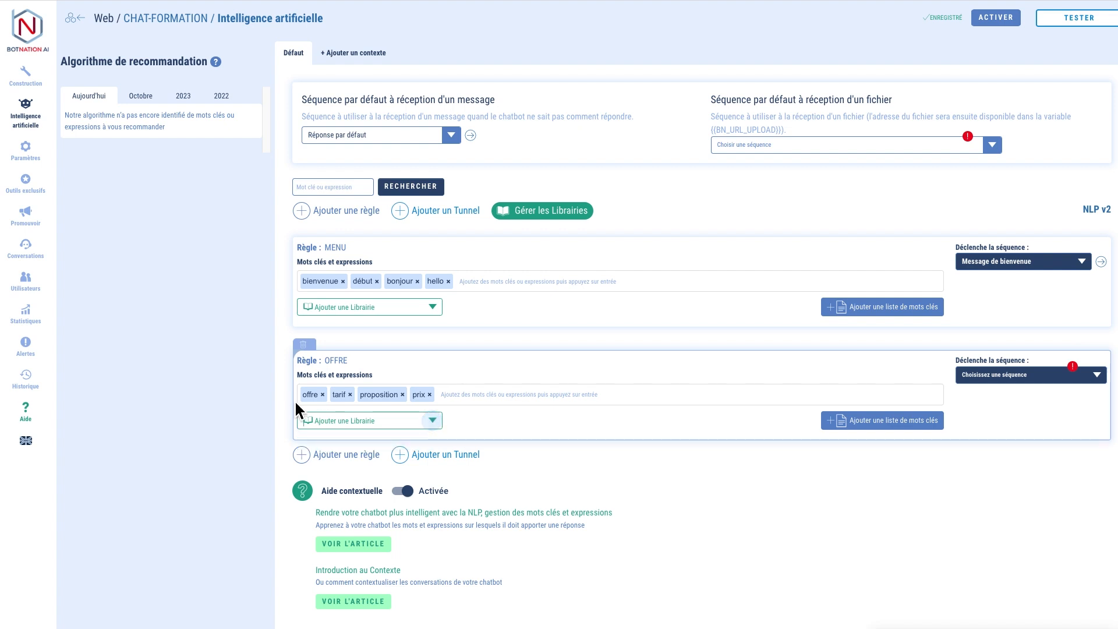
pyautogui.click(320, 427)
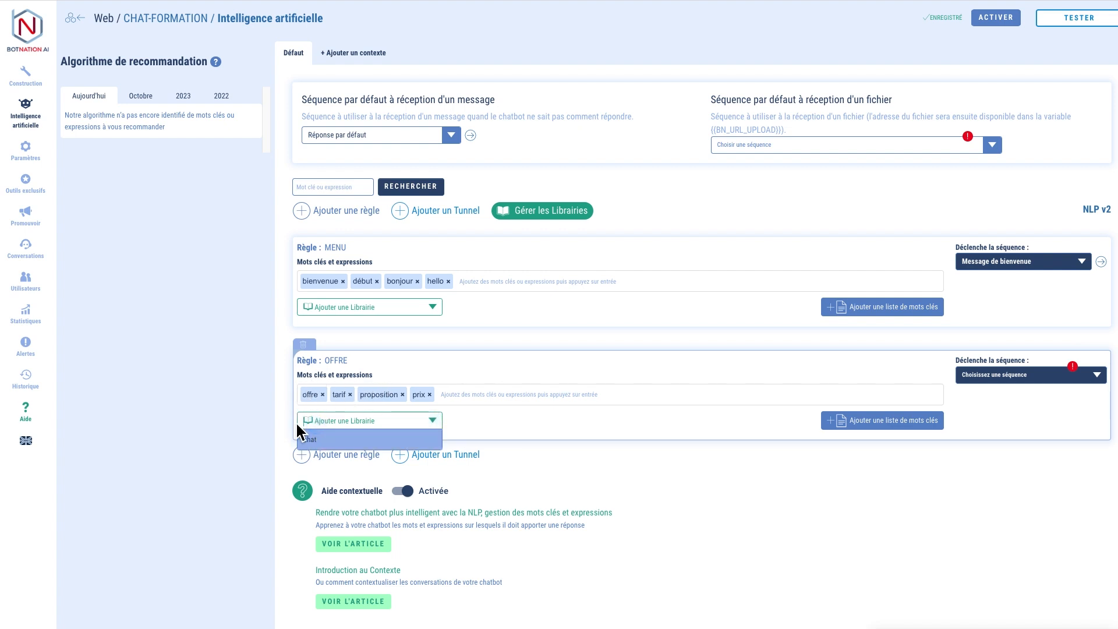
pyautogui.click(640, 438)
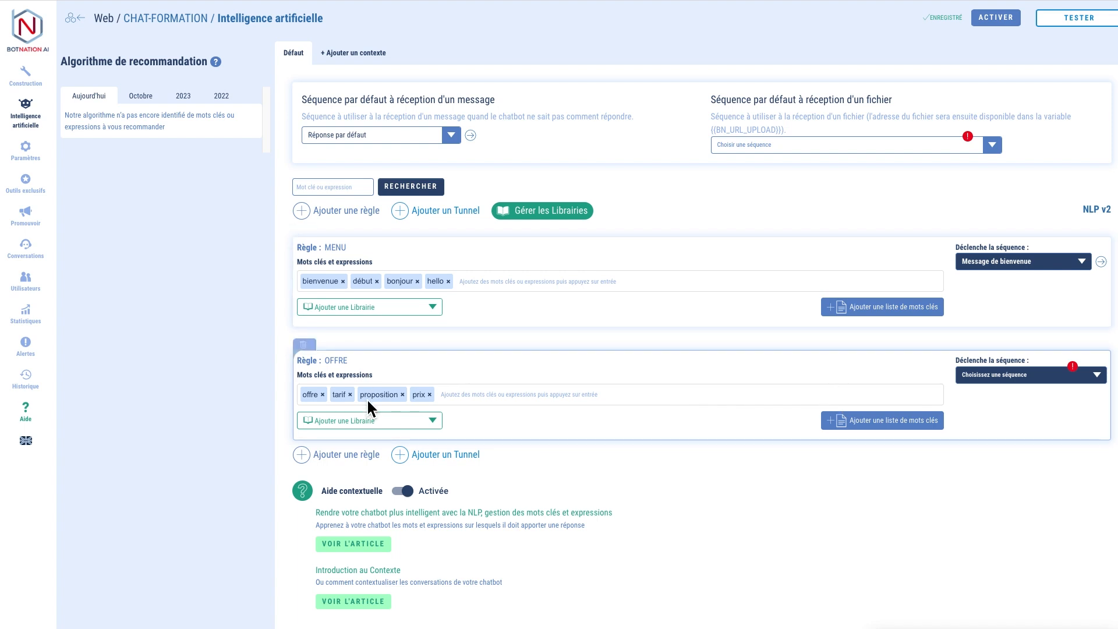
pyautogui.click(400, 309)
pyautogui.click(610, 335)
# Step: Set the OFFRE rule to trigger the Offres sequence
pyautogui.click(1070, 382)
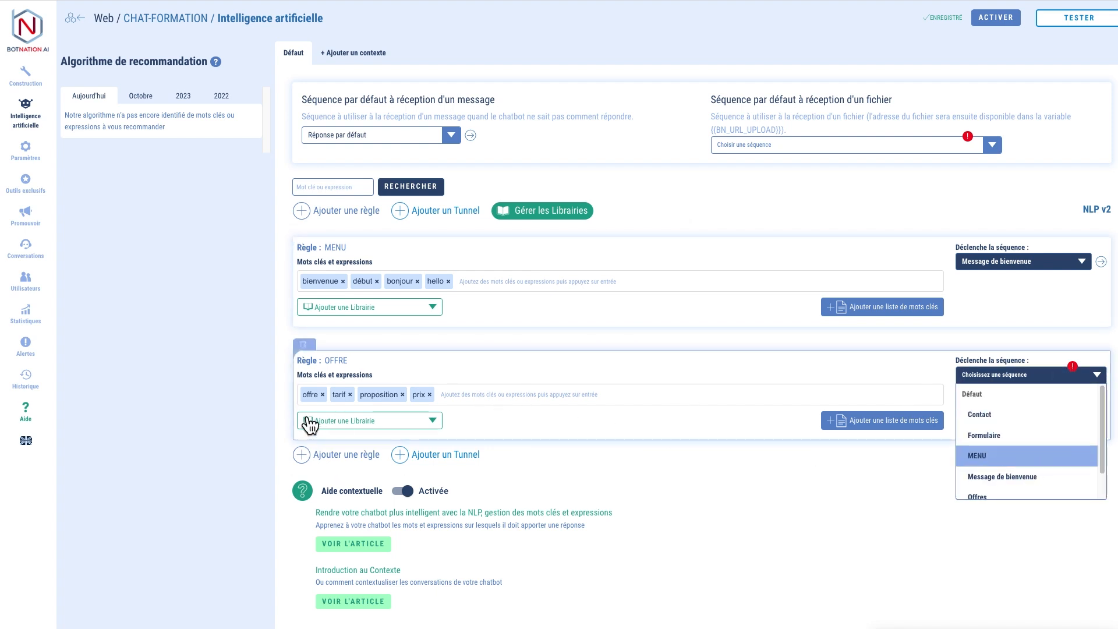
pyautogui.scroll(-1, 1048, 463)
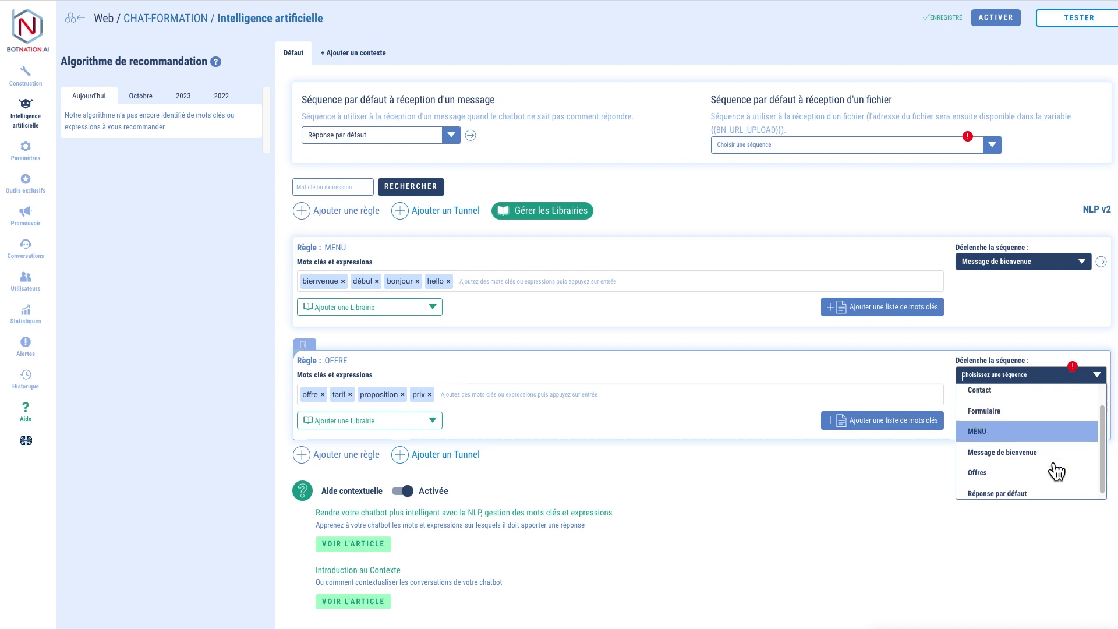
pyautogui.click(1015, 475)
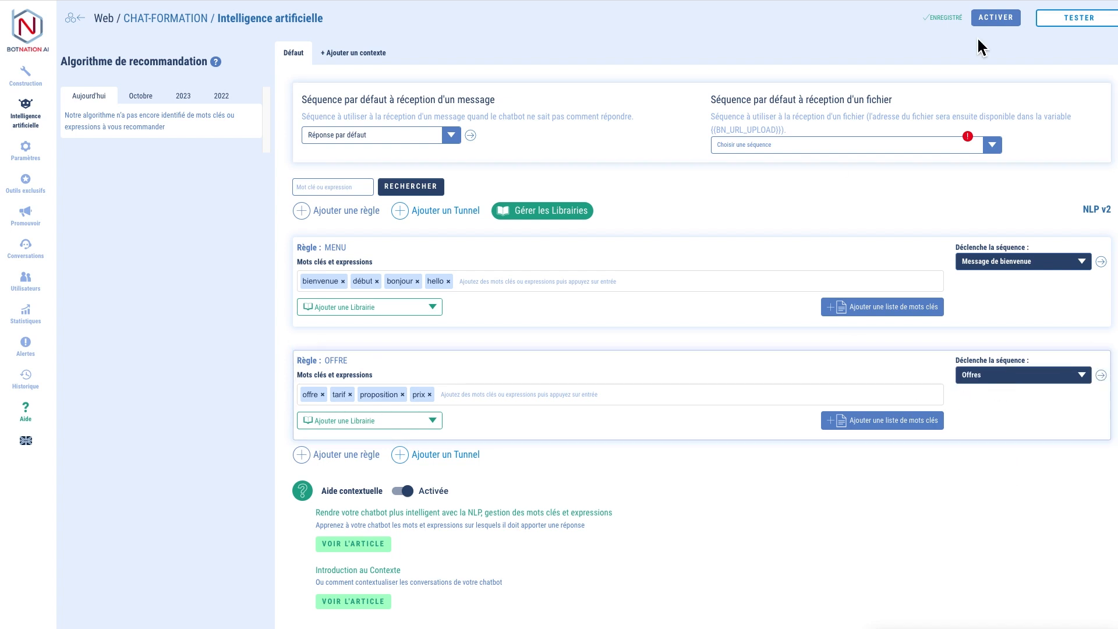
# Step: Test the OFFRE rule in the preview chat by sending the message "prix"
pyautogui.click(1102, 18)
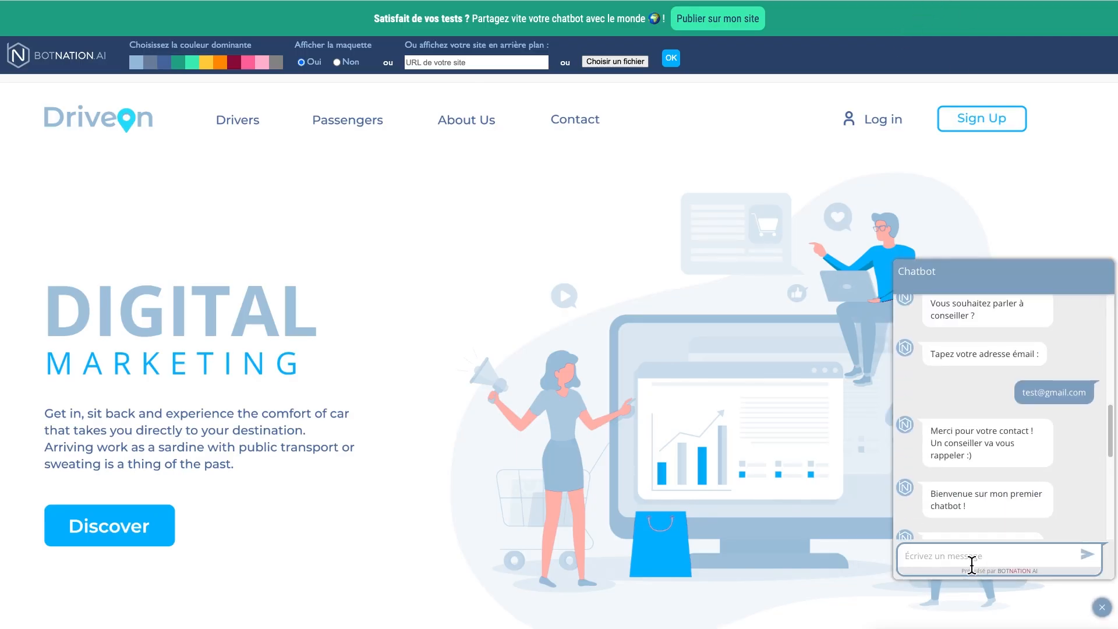
pyautogui.click(971, 559)
pyautogui.write('prix')
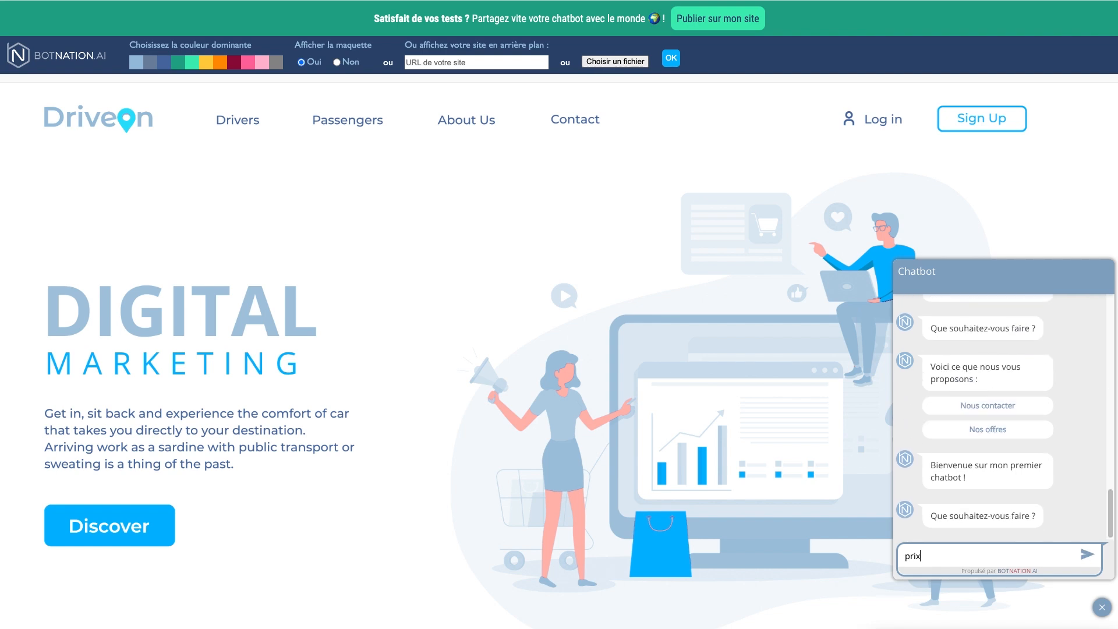
pyautogui.press('Return')
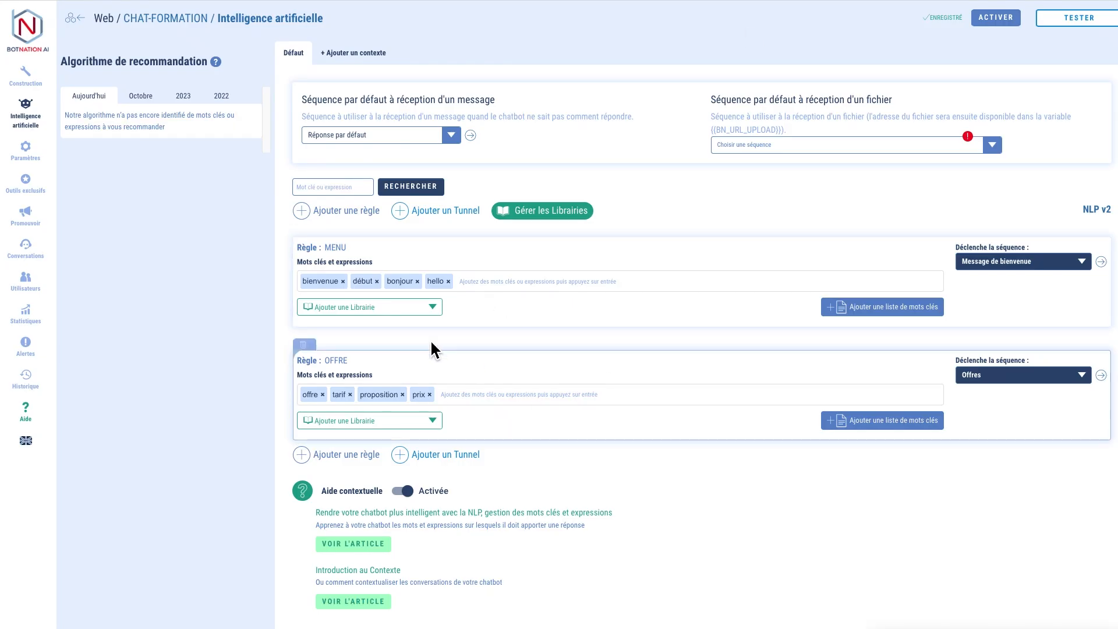
# Step: Check which Botnation libraries can be imported in the library manager, without importing any
pyautogui.click(535, 207)
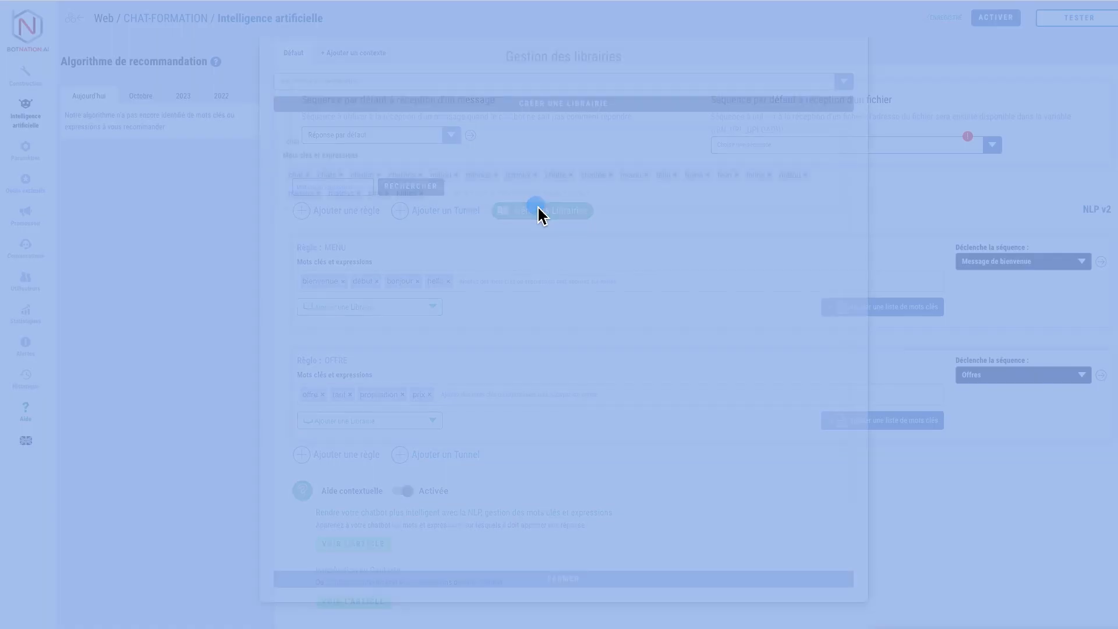
pyautogui.click(745, 359)
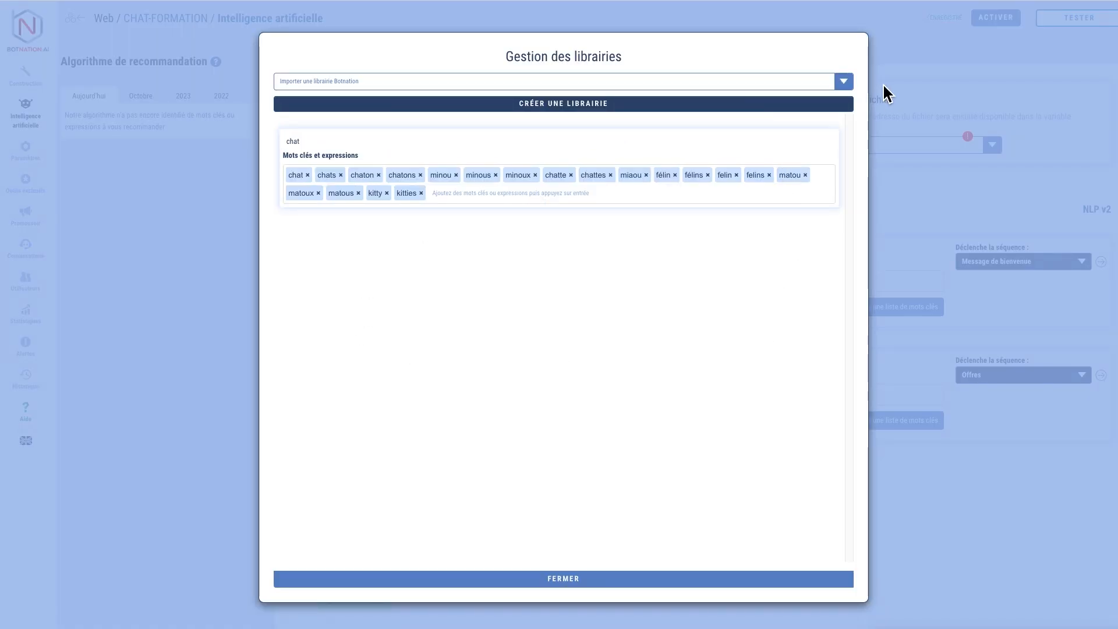
pyautogui.click(852, 89)
pyautogui.scroll(-1, 696, 172)
pyautogui.scroll(1, 693, 177)
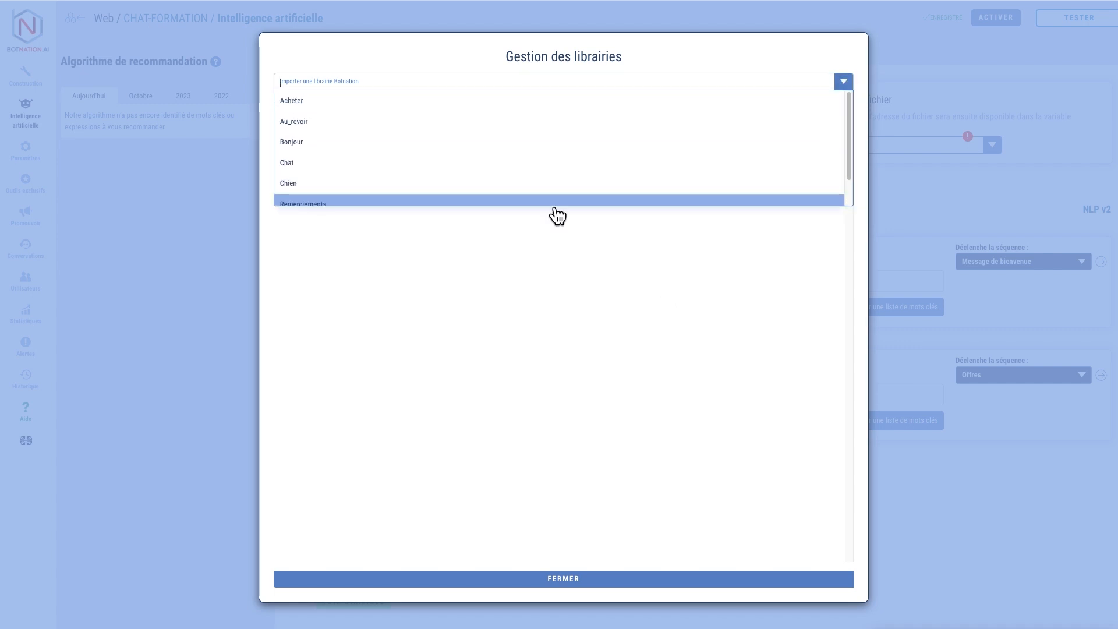
pyautogui.scroll(-1, 604, 160)
pyautogui.click(626, 258)
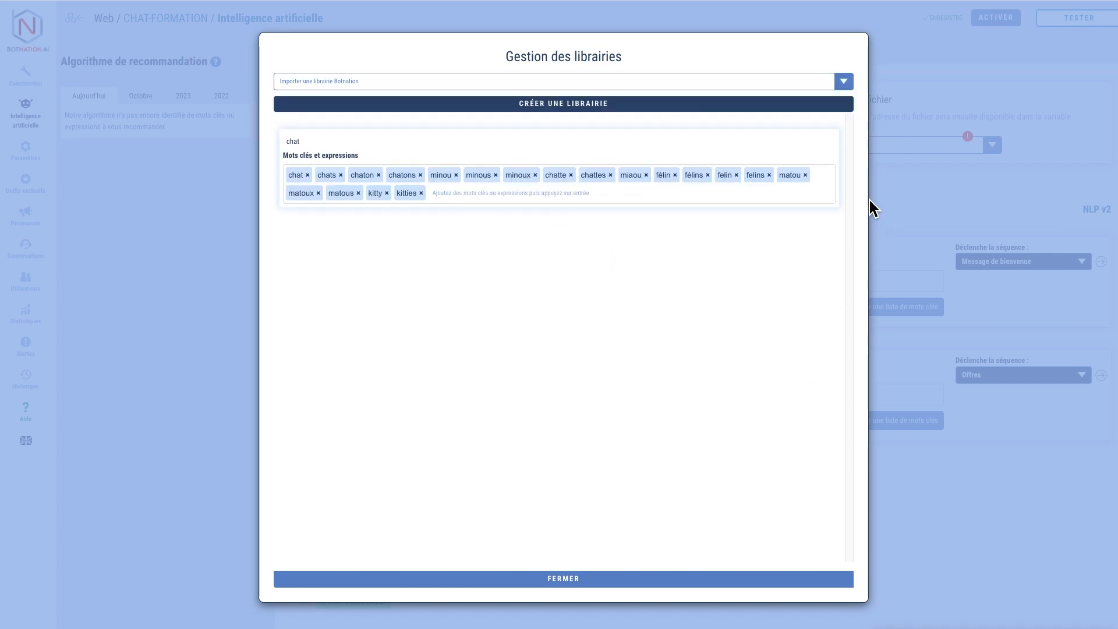
pyautogui.click(687, 586)
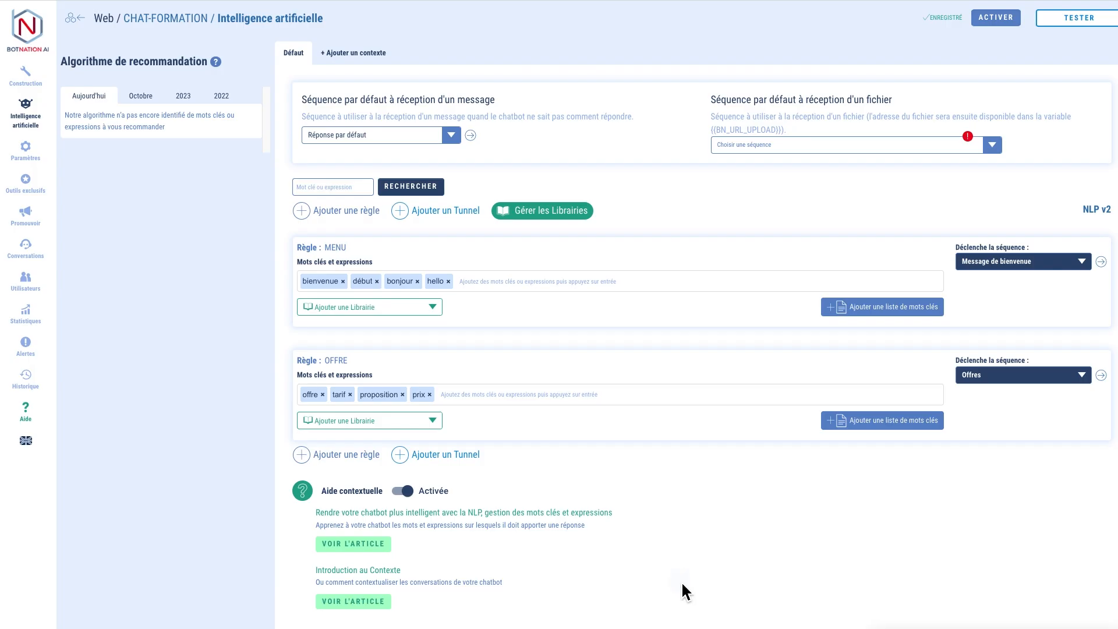
# Step: Add a tunnel to the Défaut context and check which contexts it can trigger
pyautogui.click(444, 213)
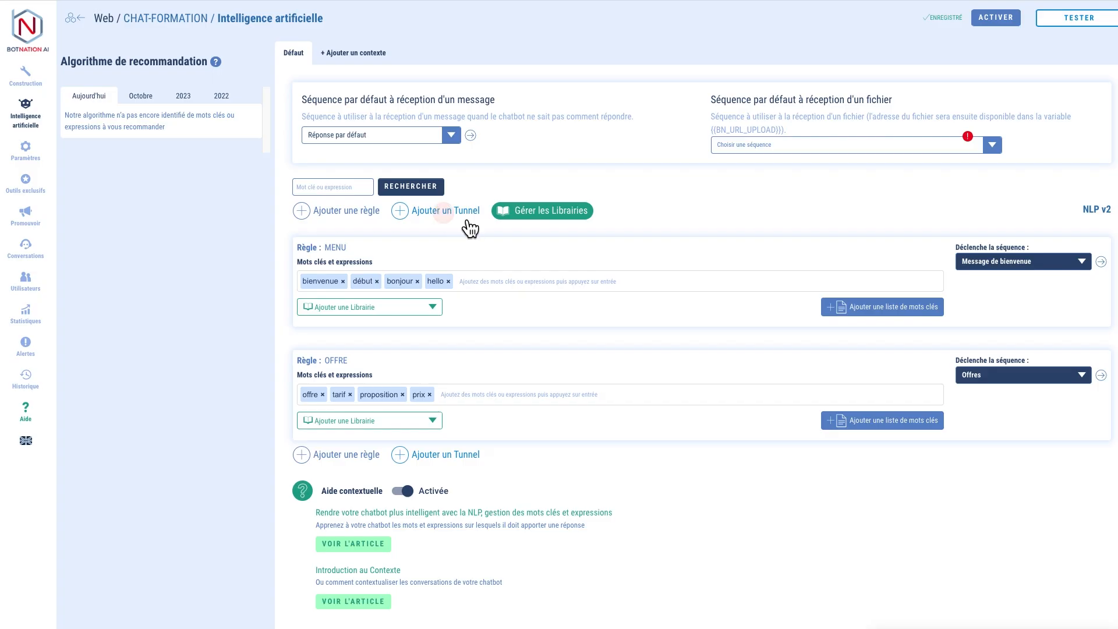
pyautogui.click(463, 210)
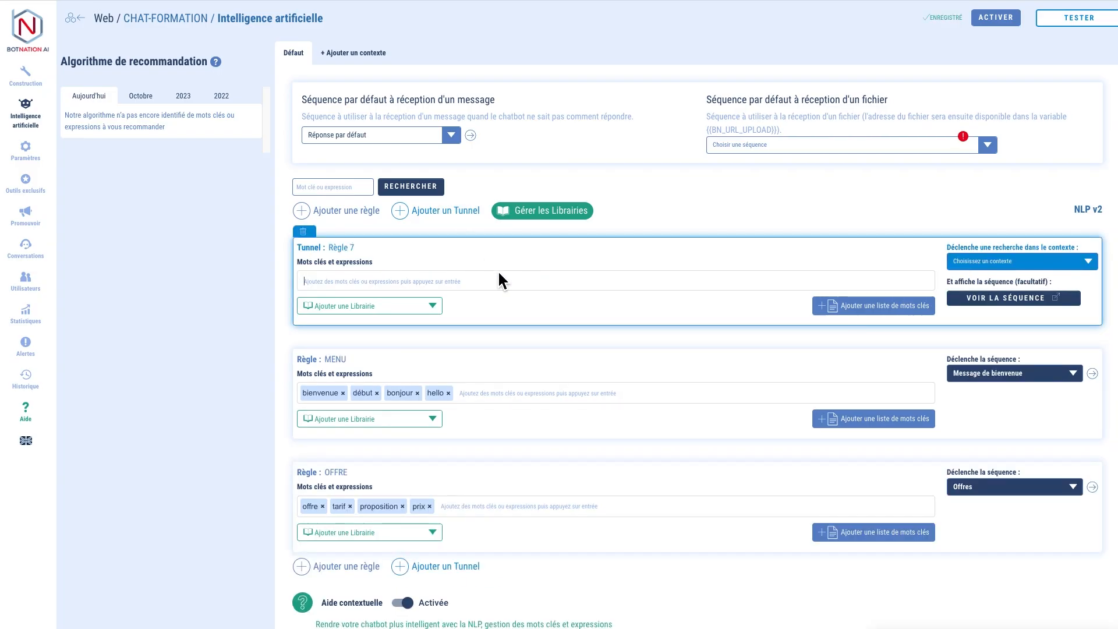
pyautogui.scroll(-2, 499, 273)
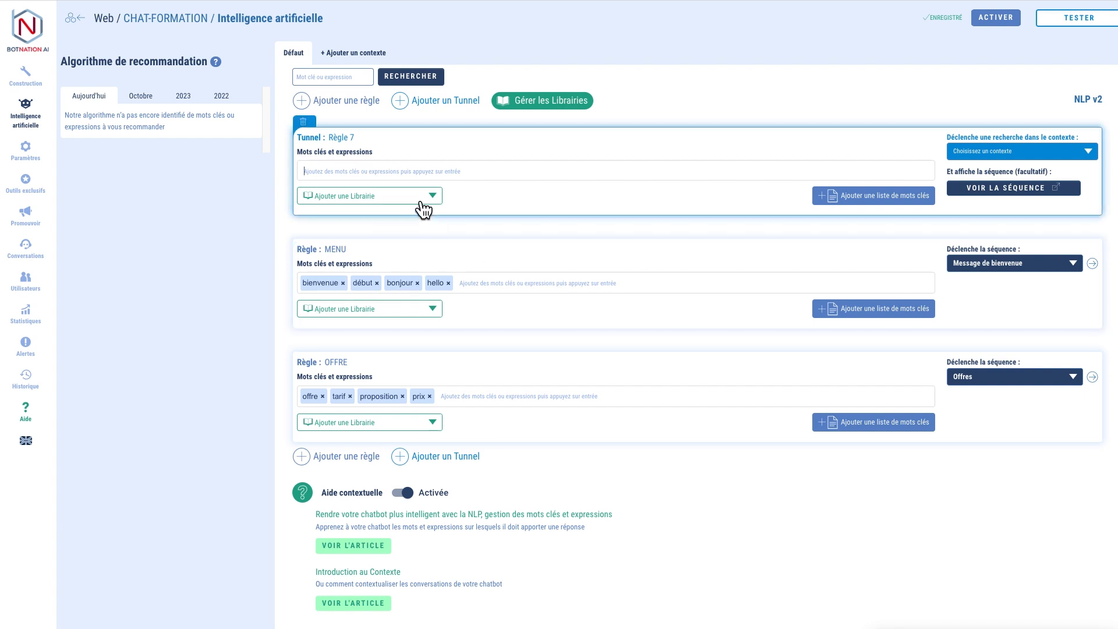
pyautogui.click(397, 169)
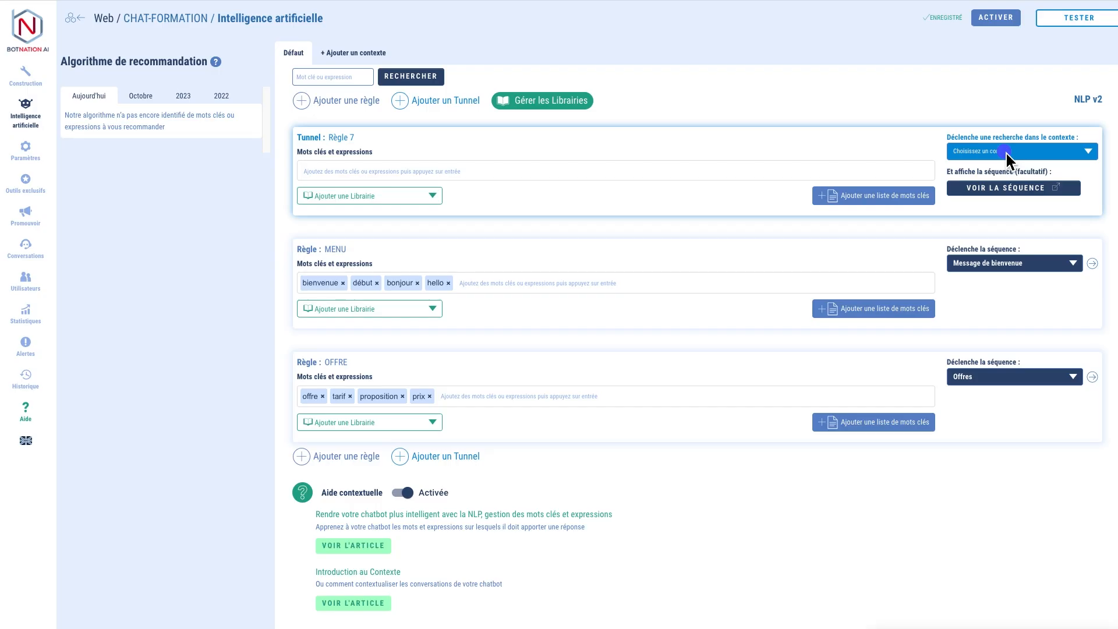
pyautogui.click(1035, 152)
pyautogui.click(1007, 153)
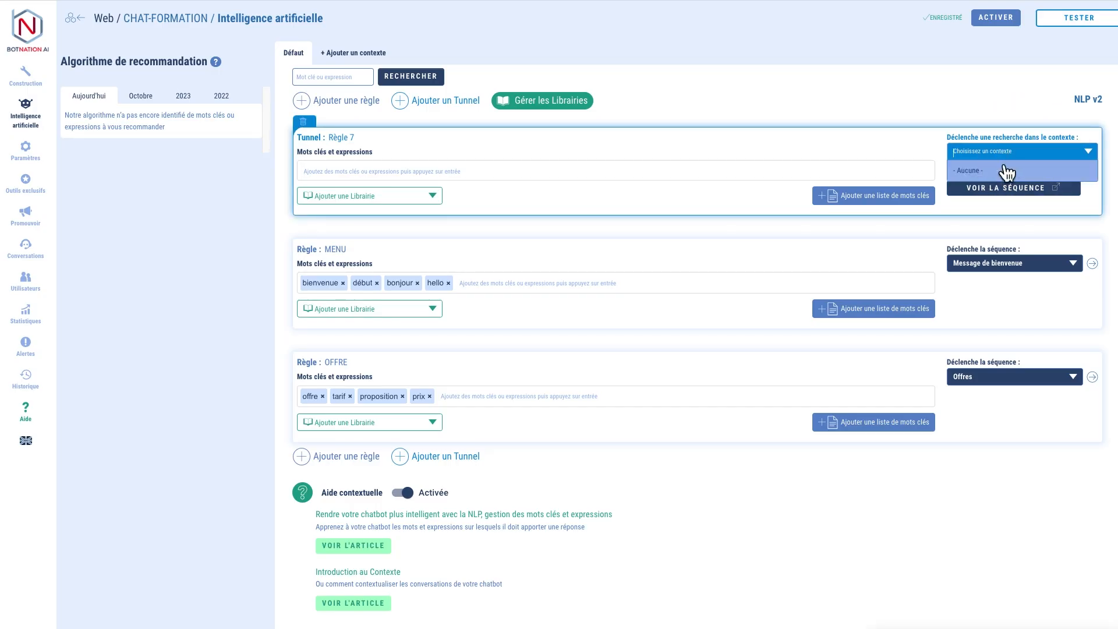
pyautogui.click(994, 106)
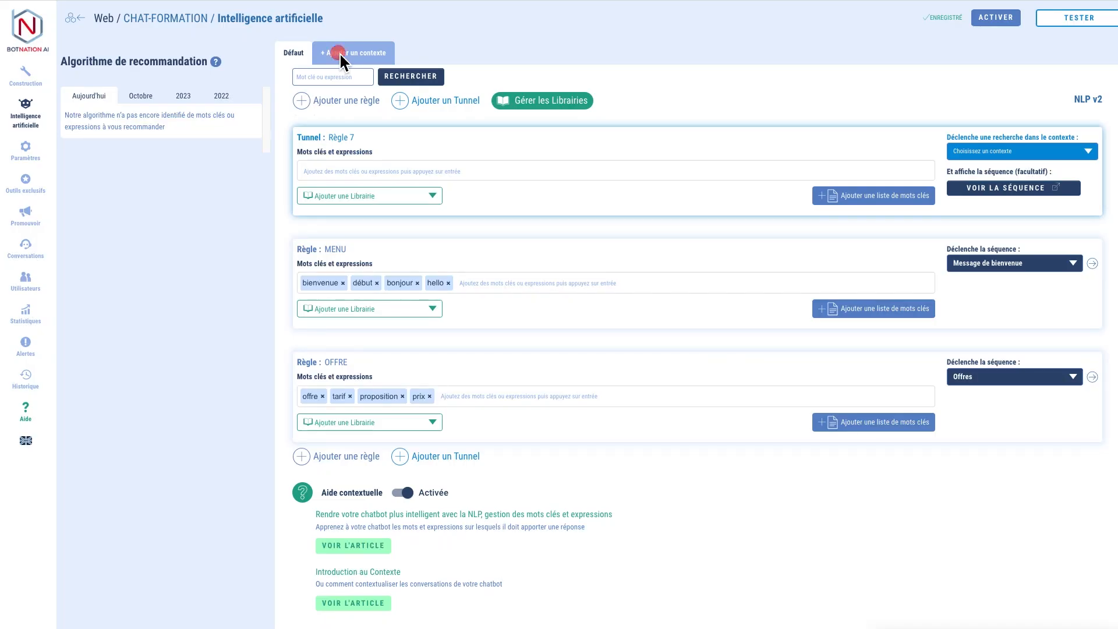
# Step: Add a new artificial intelligence context named SALES
pyautogui.click(355, 55)
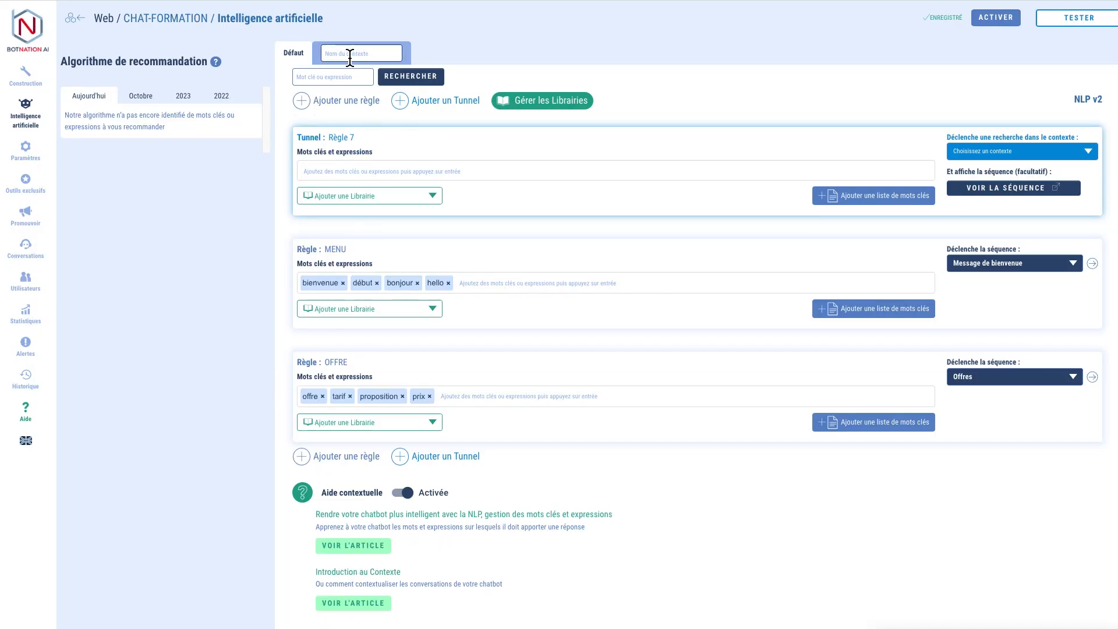
pyautogui.write('SALES')
pyautogui.press('Return')
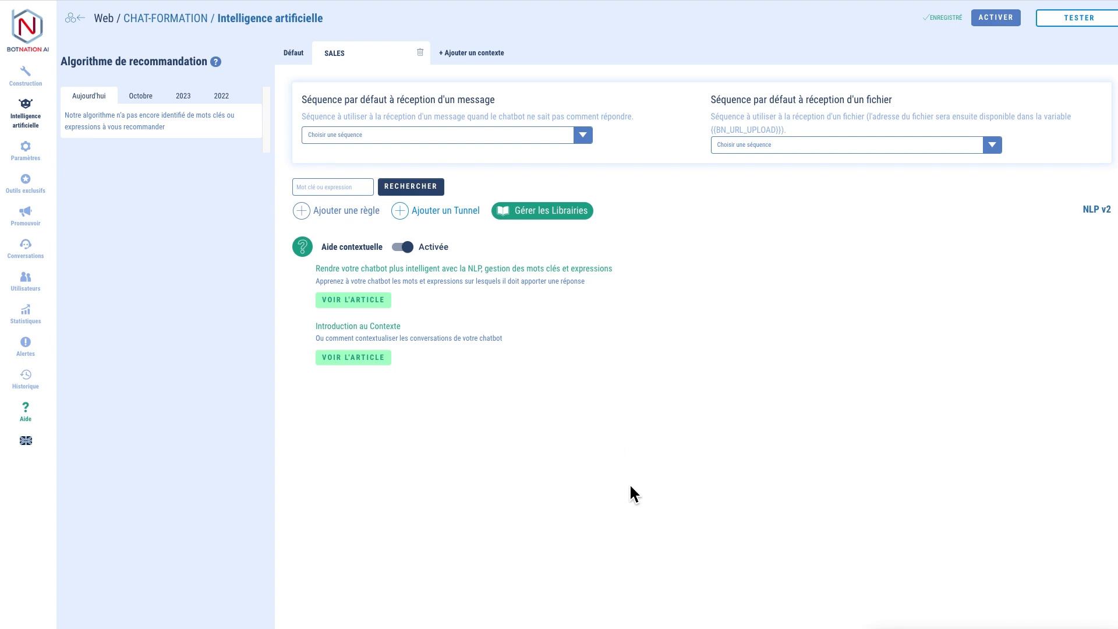
# Step: Check the context choices of the tunnel in Défaut and look over the SALES context's settings
pyautogui.click(298, 57)
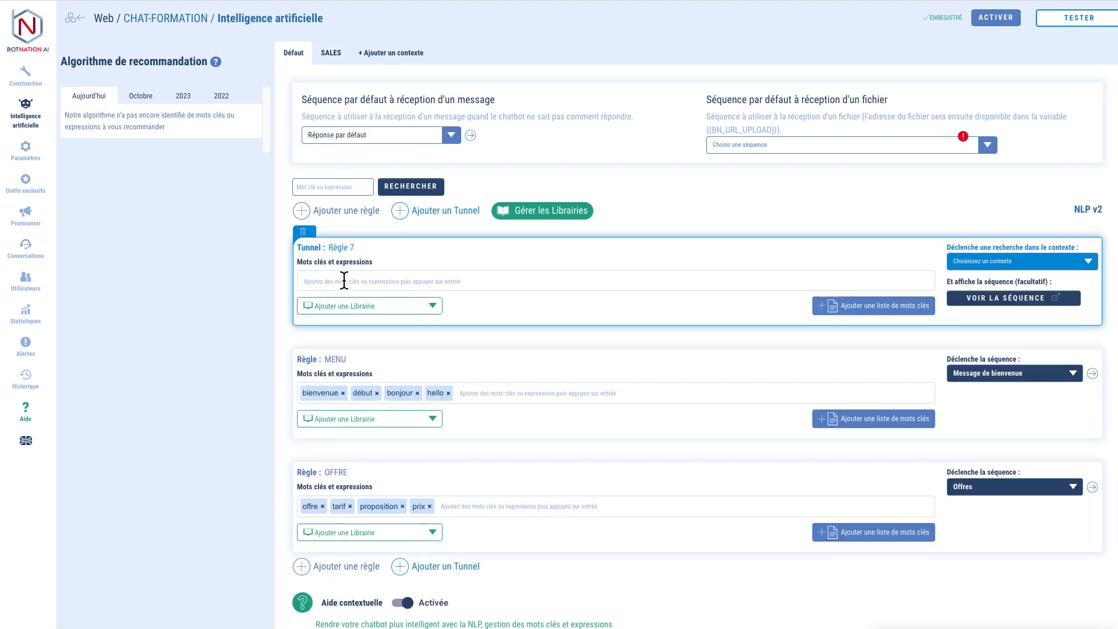
pyautogui.click(1022, 261)
pyautogui.click(957, 216)
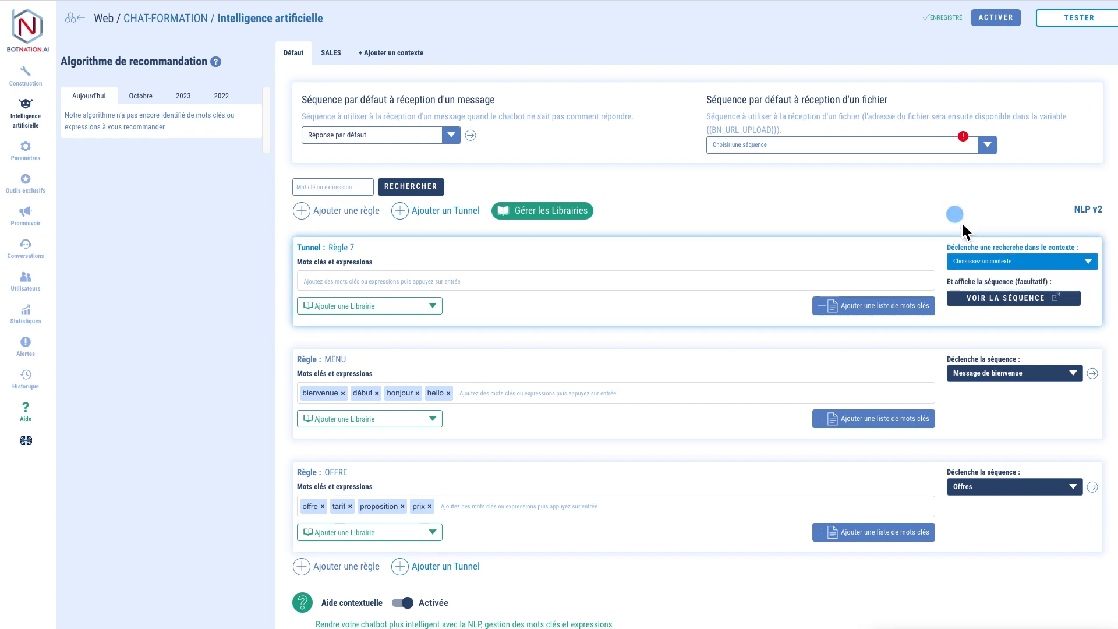
pyautogui.click(1006, 267)
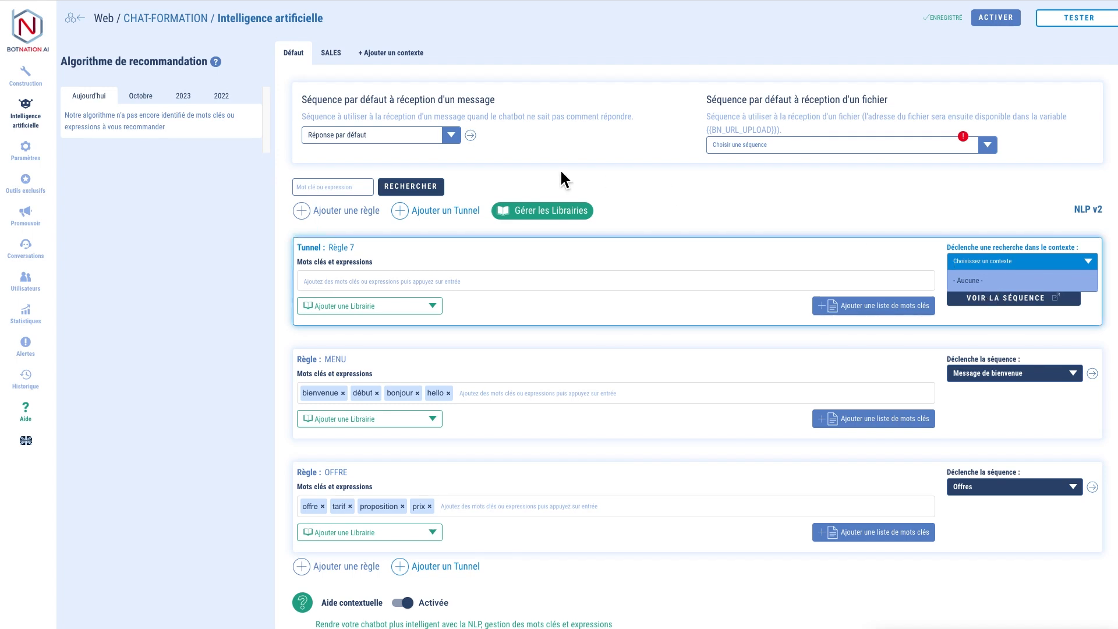
pyautogui.click(331, 53)
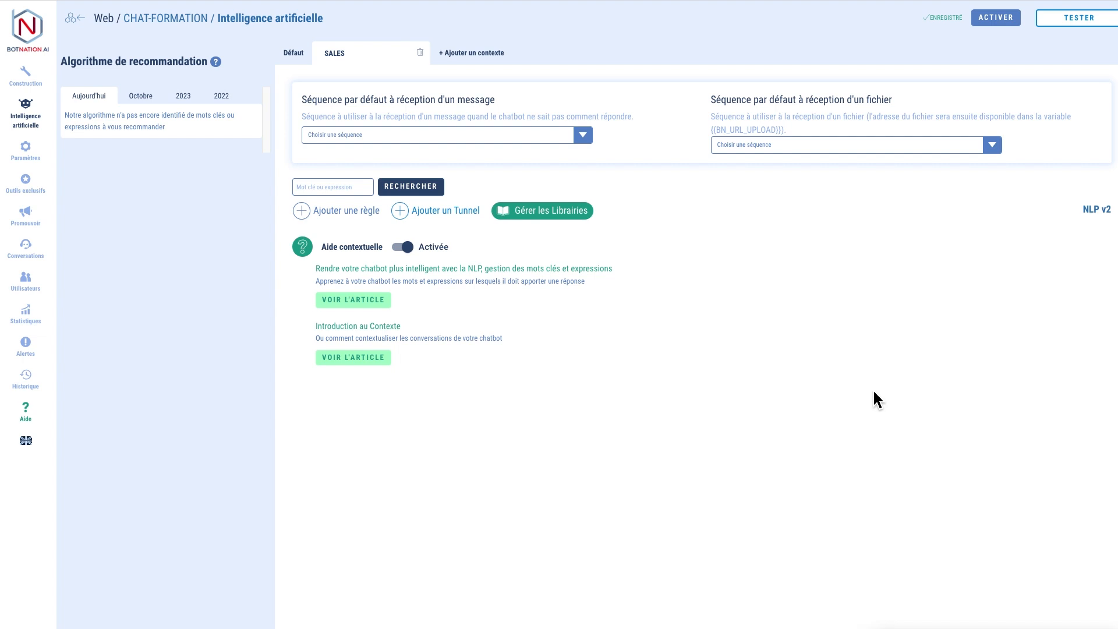
pyautogui.click(288, 57)
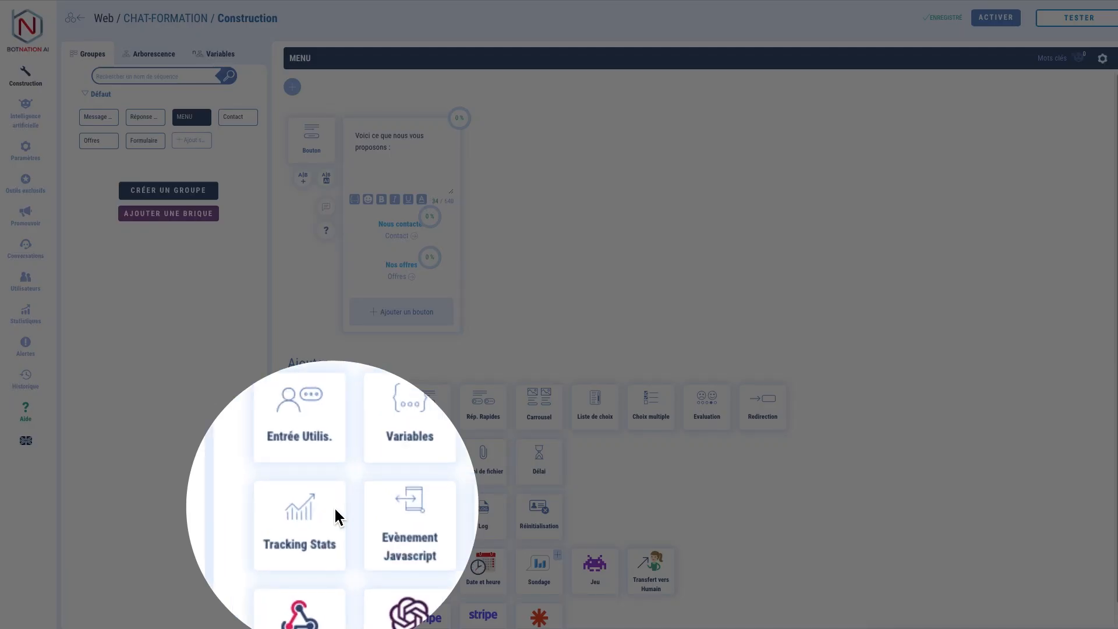
pyautogui.click(333, 507)
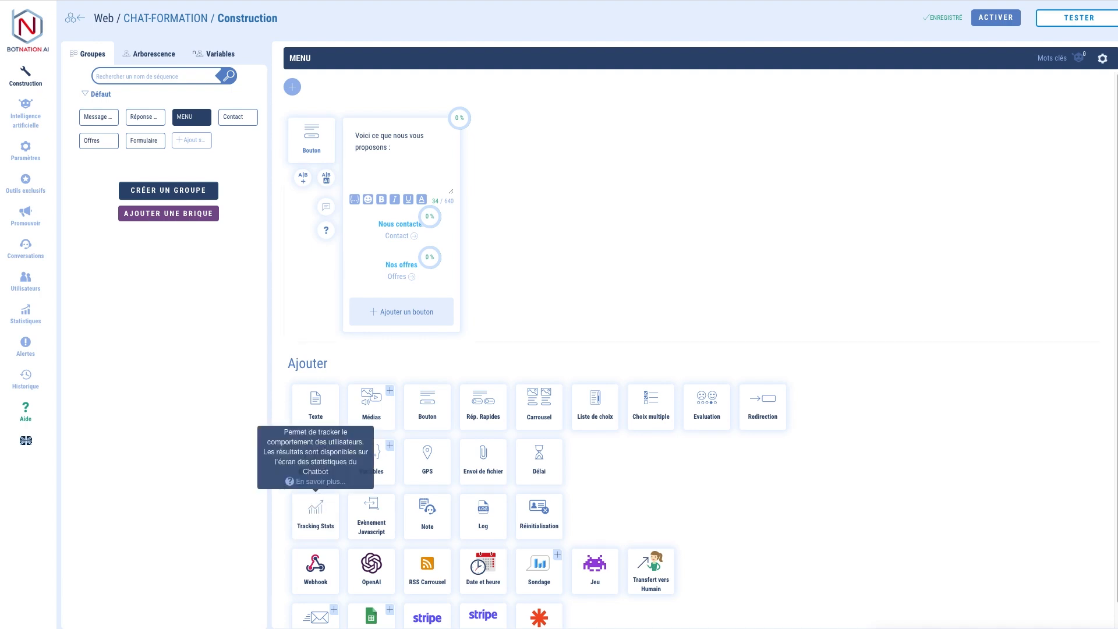
pyautogui.click(335, 517)
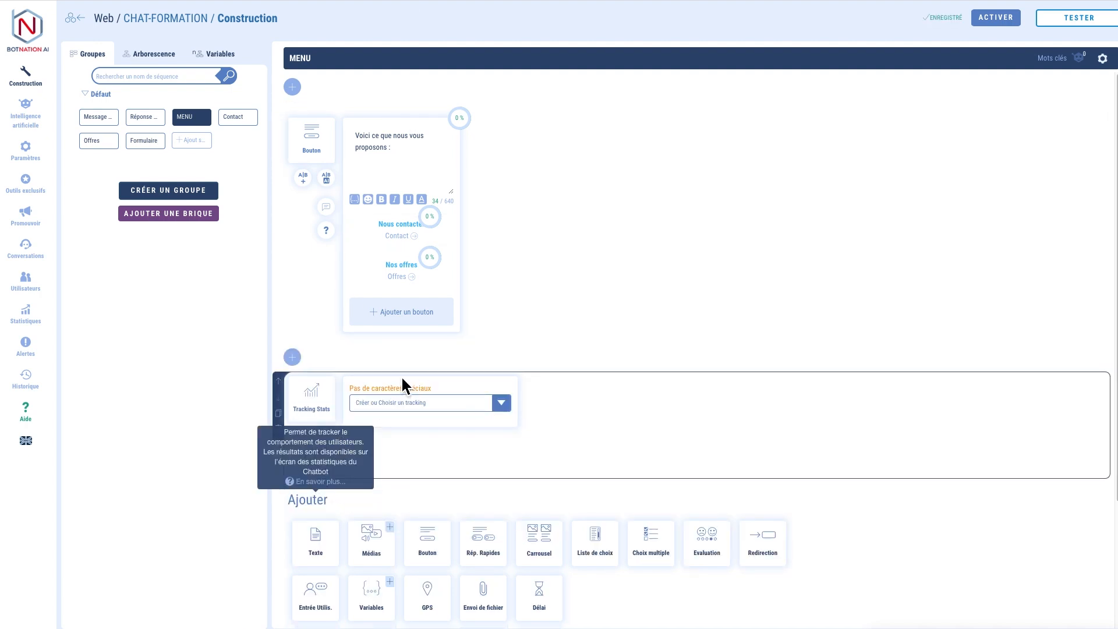
pyautogui.click(480, 402)
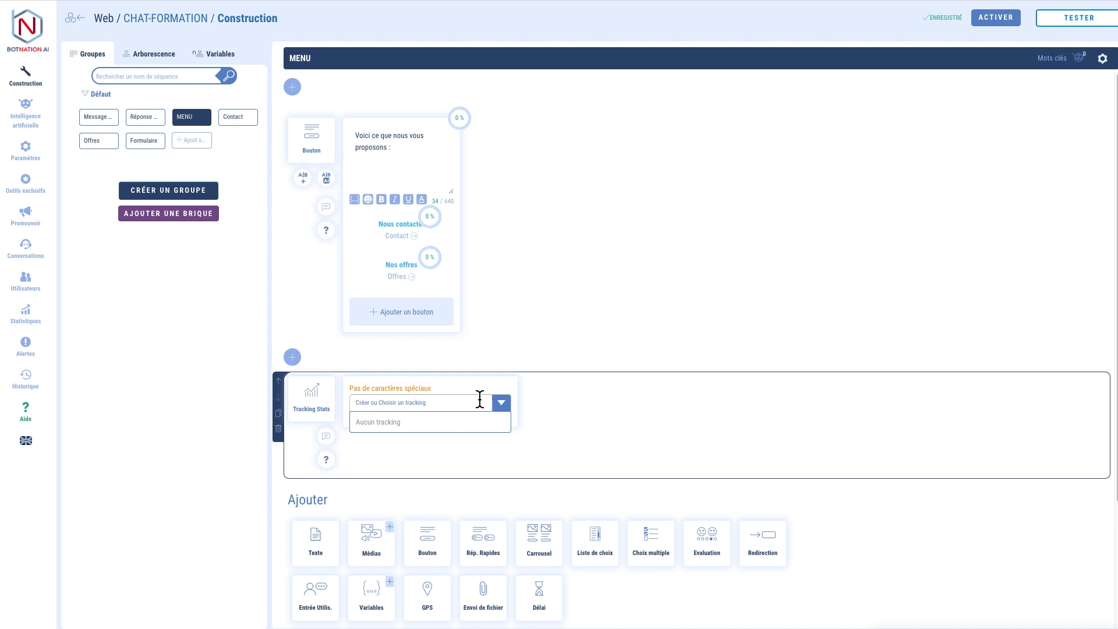
pyautogui.press('Escape')
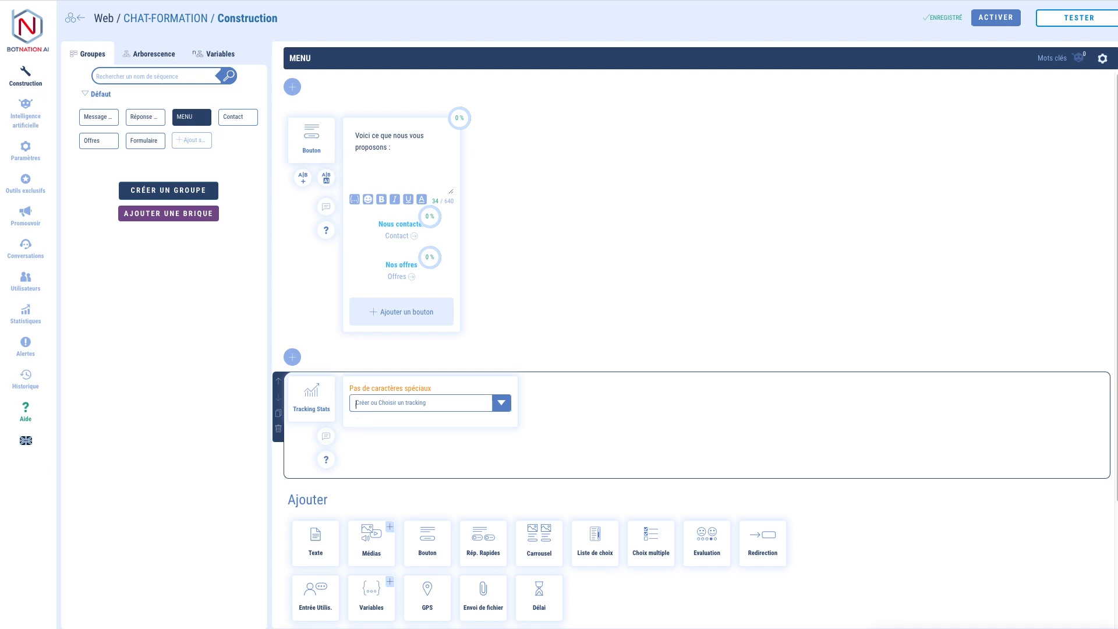
pyautogui.click(279, 428)
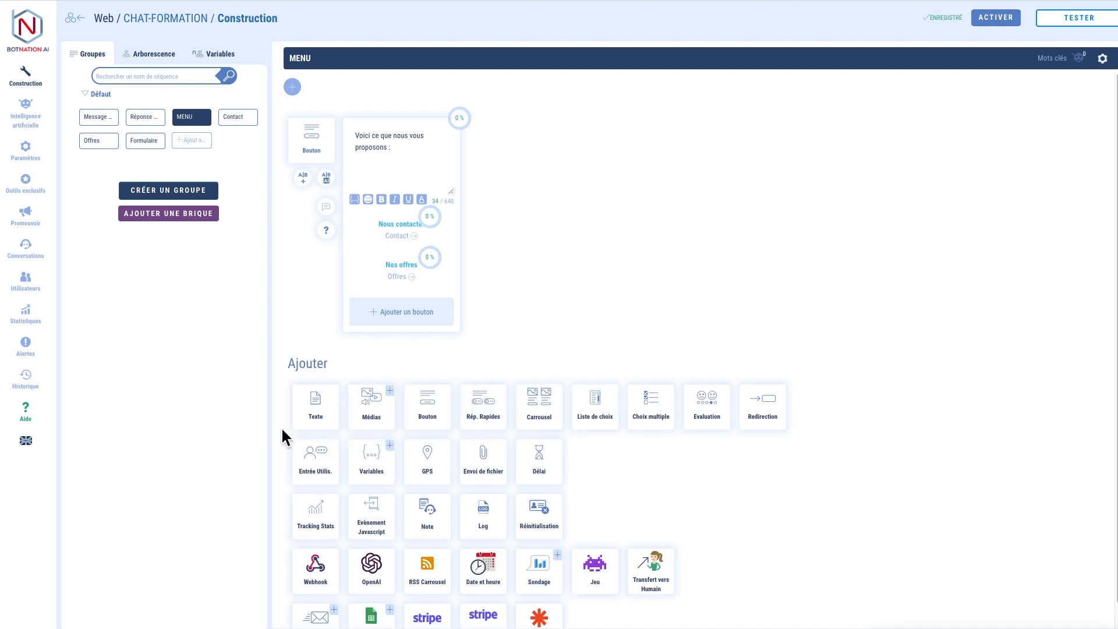
# Step: Add a Tracking Stats block to the Offres sequence and try to create a tracking named BEST SELLER
pyautogui.click(104, 149)
pyautogui.click(318, 444)
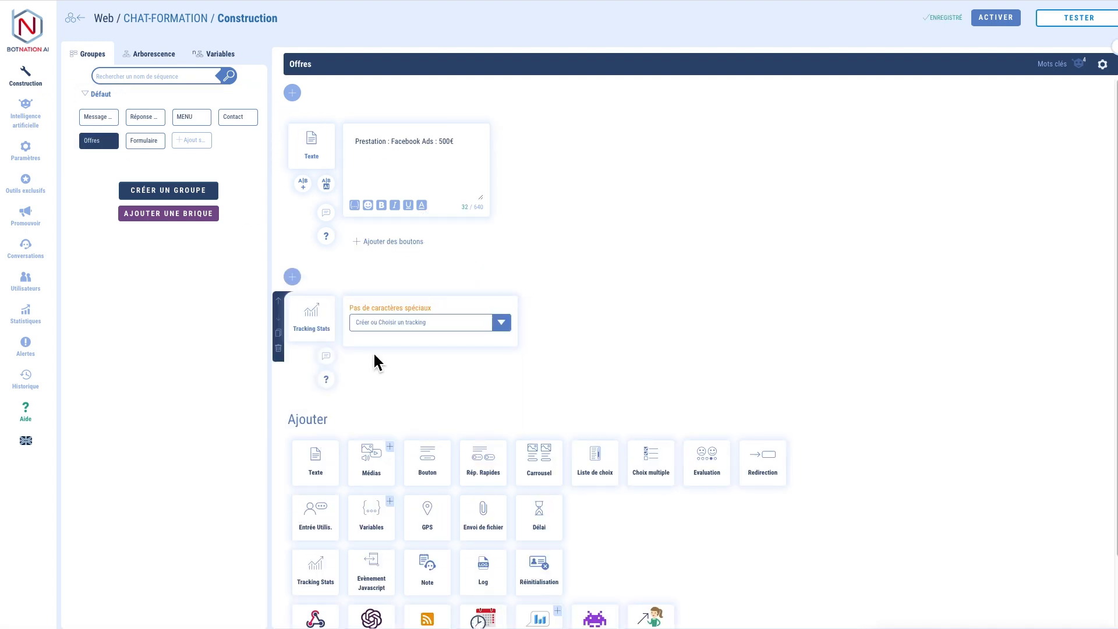
pyautogui.click(390, 324)
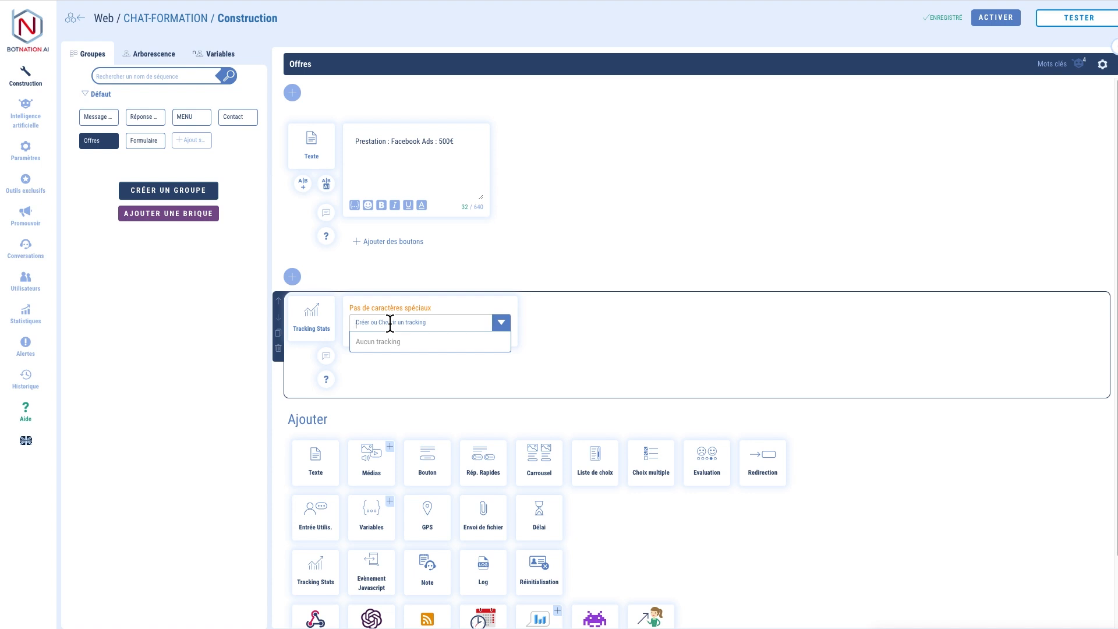
pyautogui.write('BEST SELLER')
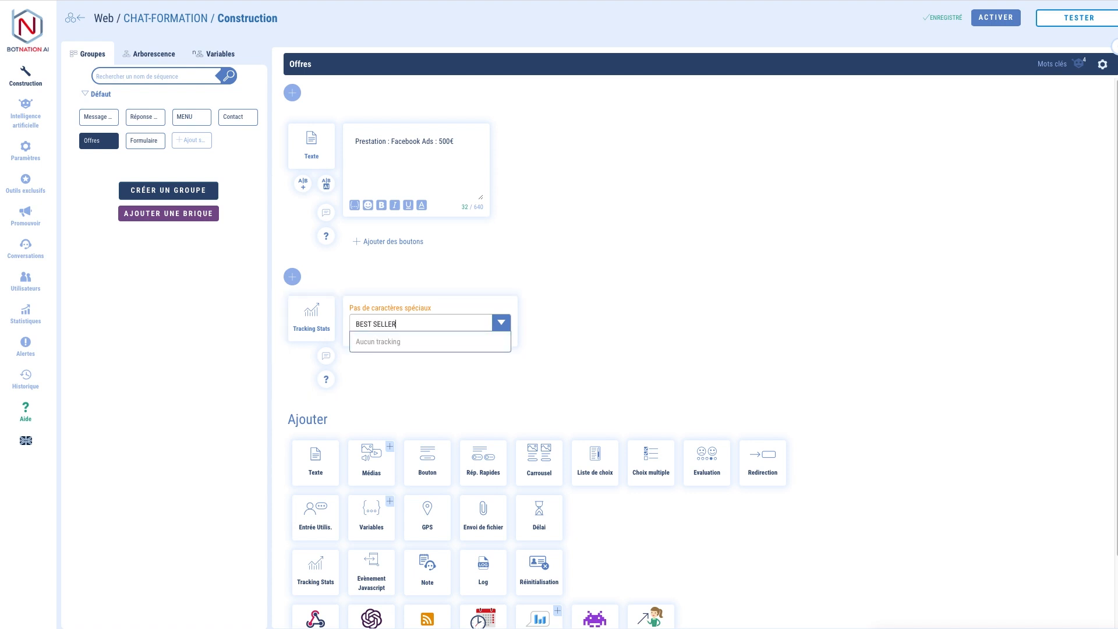
pyautogui.click(507, 327)
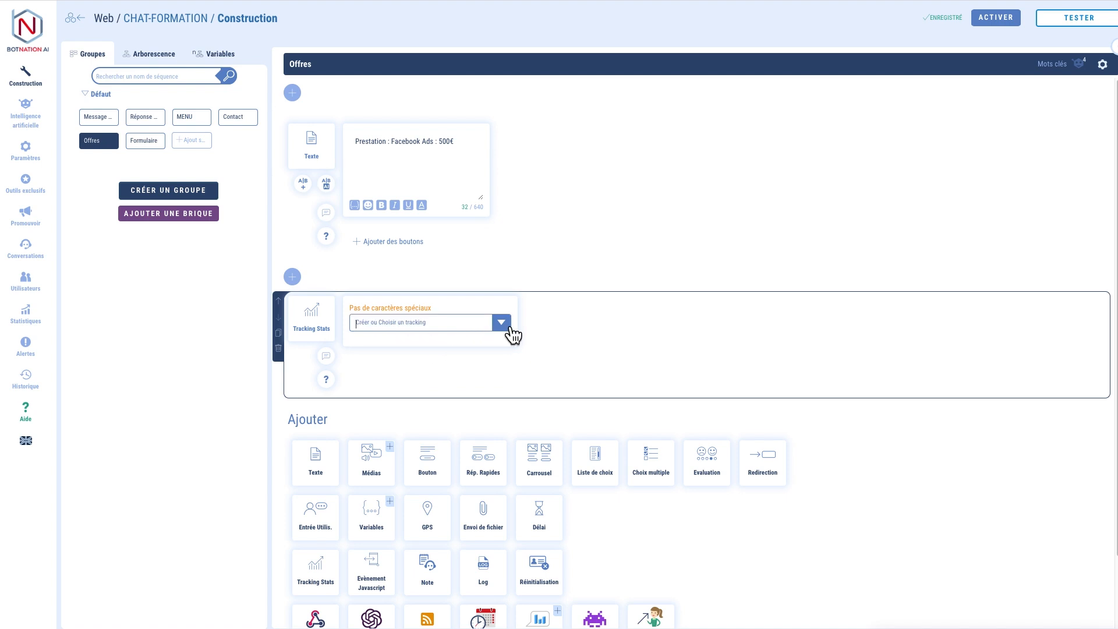
# Step: Create a tracking named BEST for the Tracking Stats block in the Offres sequence
pyautogui.click(386, 330)
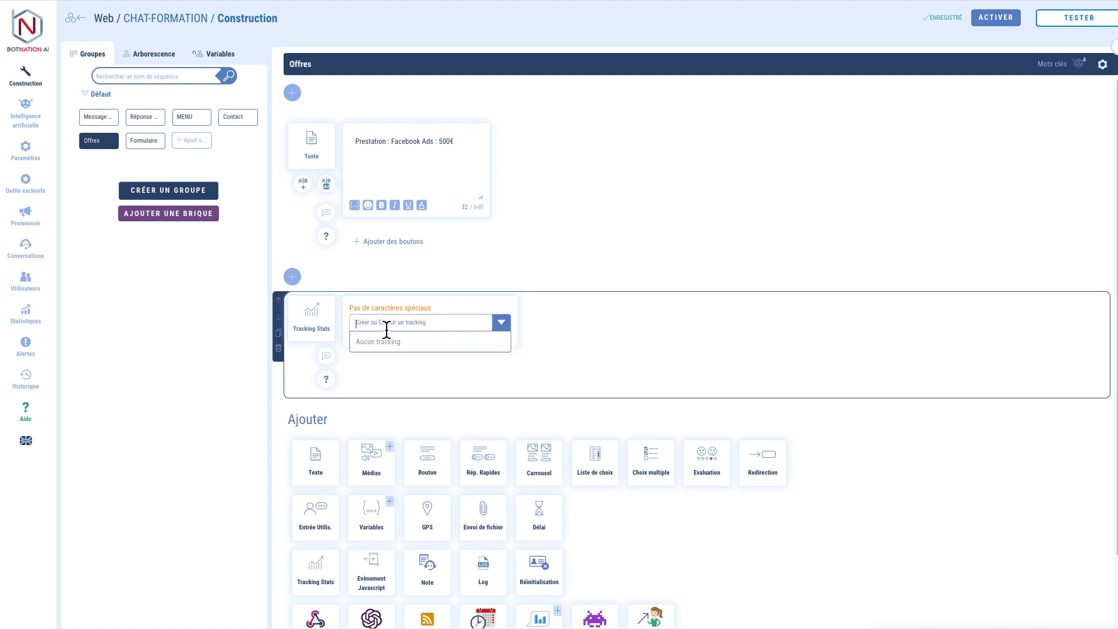
pyautogui.write('BEST')
pyautogui.press('Return')
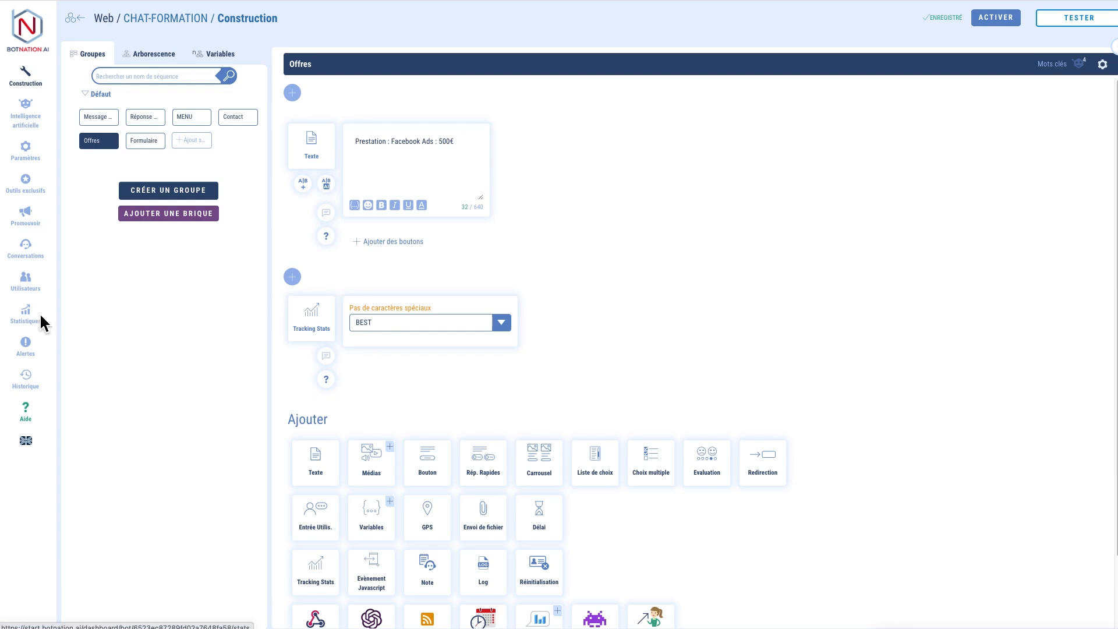
pyautogui.press('z')
pyautogui.press('z')
pyautogui.press('Escape')
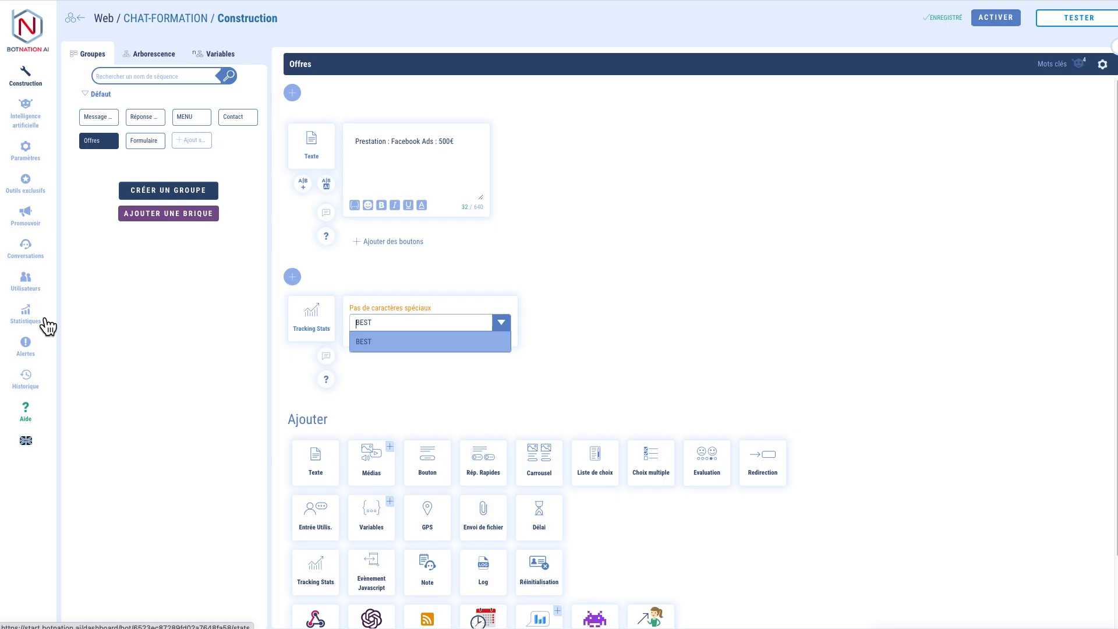
# Step: Examine the chatbot's statistics, from the key figures through the tracking and funnel charts to the user path diagram
pyautogui.click(28, 321)
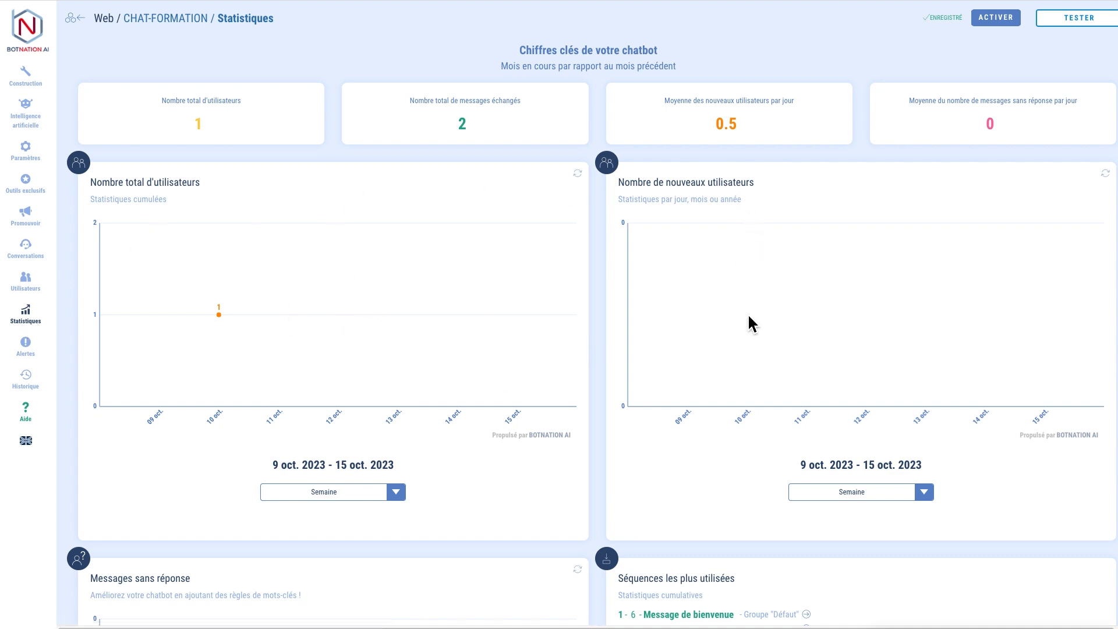
pyautogui.scroll(-6, 748, 317)
pyautogui.scroll(-5, 746, 310)
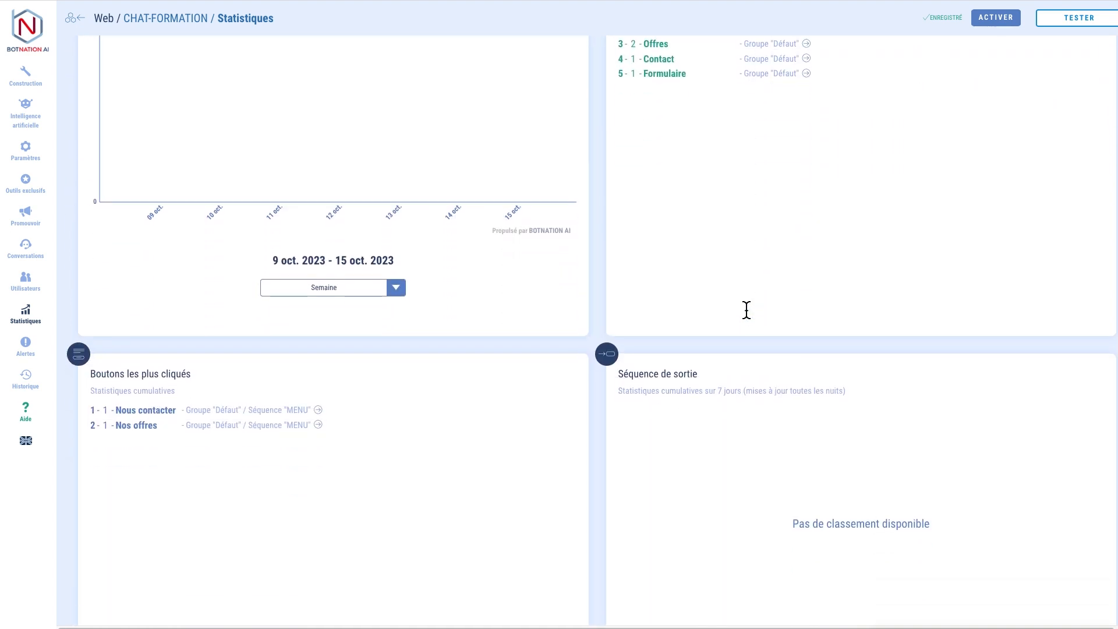
pyautogui.scroll(-7, 747, 315)
pyautogui.scroll(-8, 750, 316)
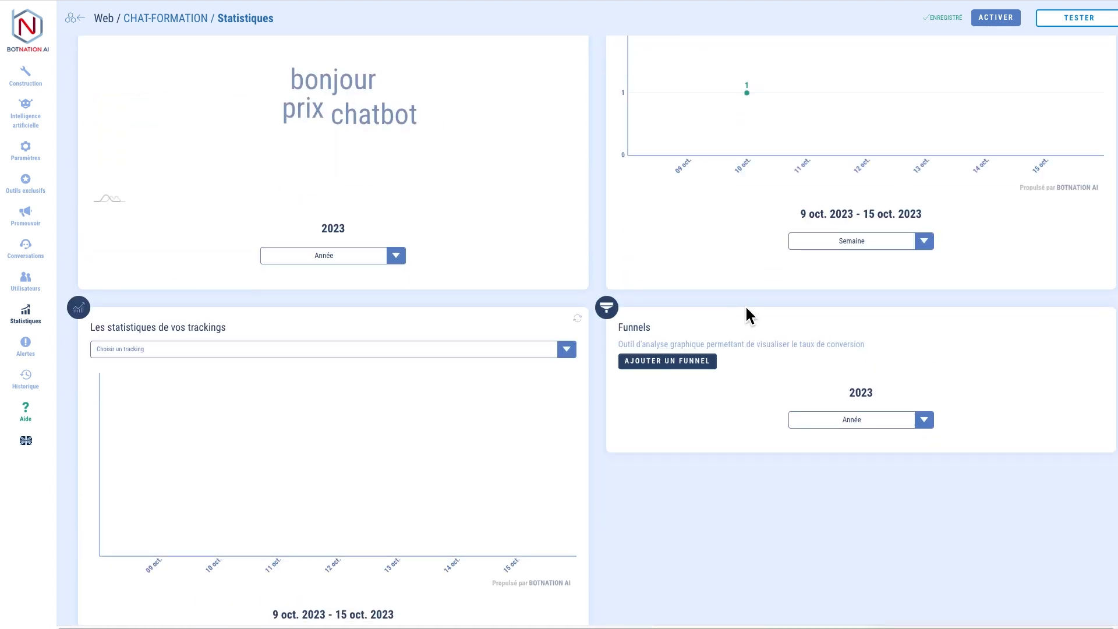
pyautogui.scroll(-3, 747, 308)
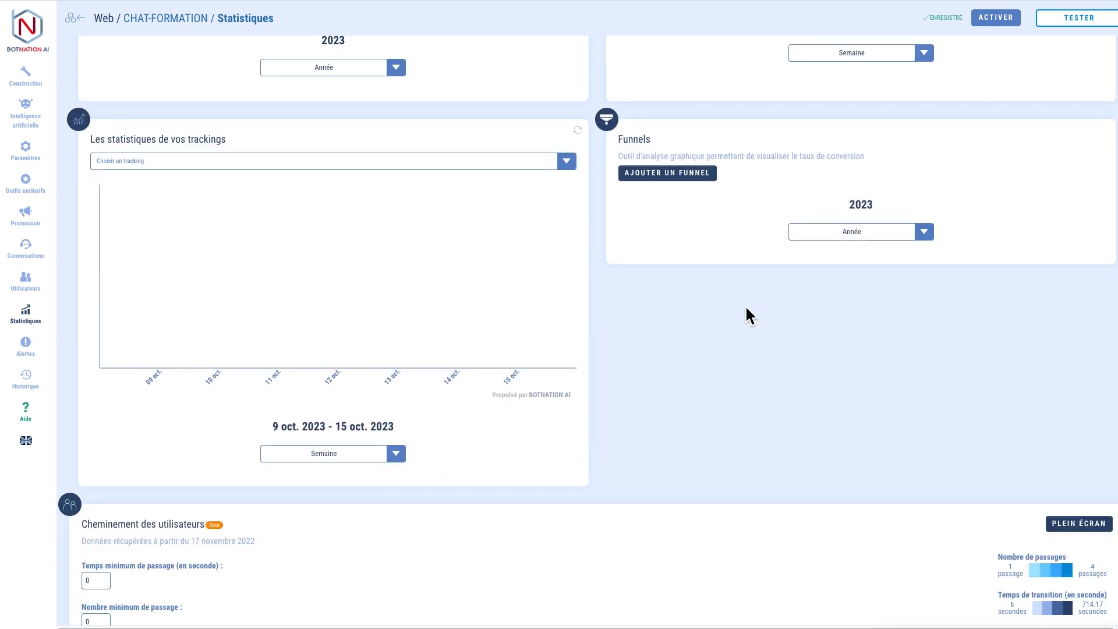
pyautogui.scroll(-5, 747, 309)
pyautogui.scroll(-4, 750, 316)
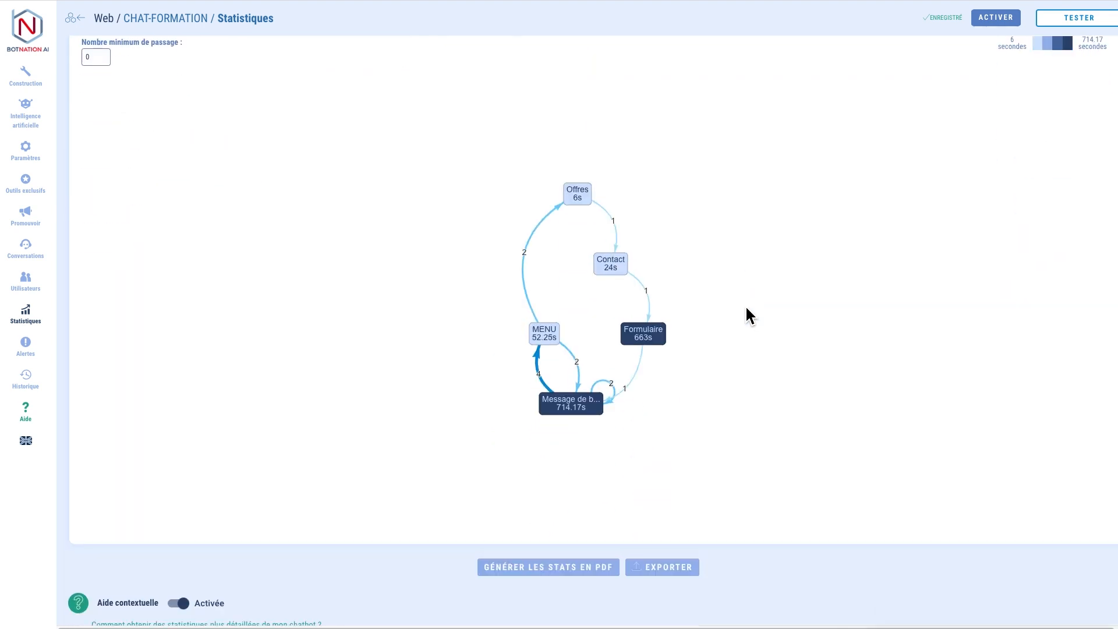
# Step: Look back over the statistics from the user path diagram through the message, sequence and button rankings to the key figures
pyautogui.scroll(4, 750, 316)
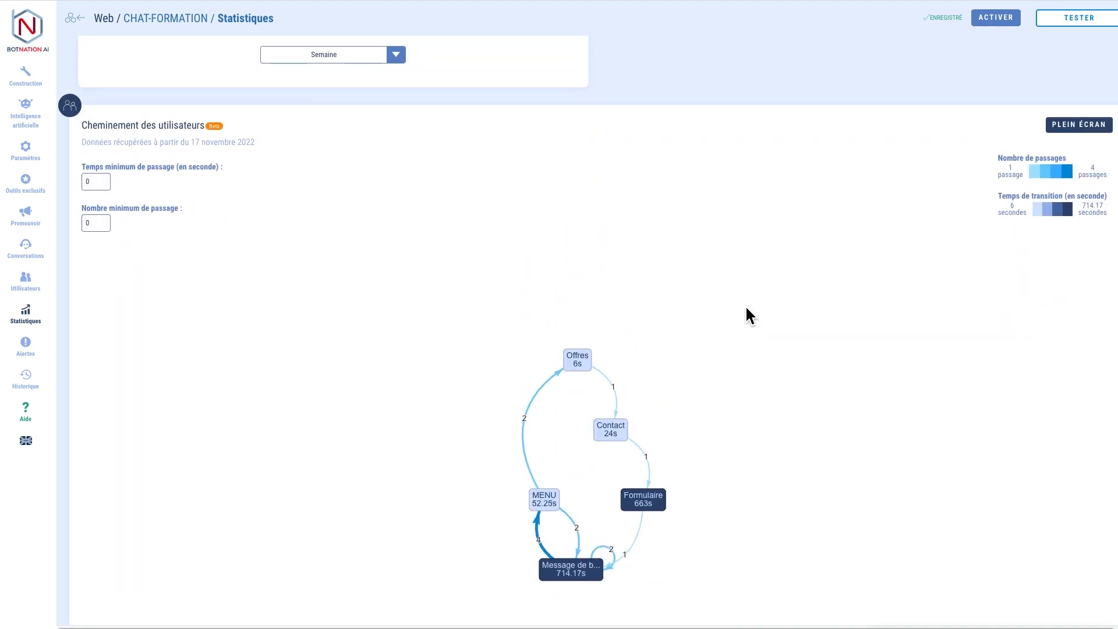
pyautogui.scroll(4, 750, 316)
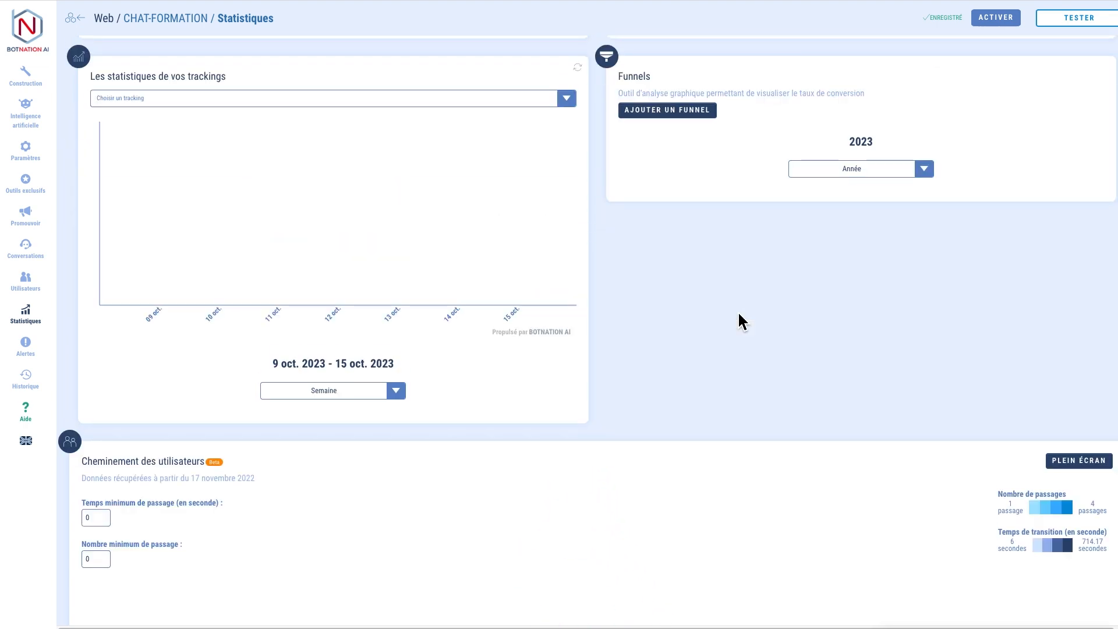
pyautogui.scroll(5, 739, 315)
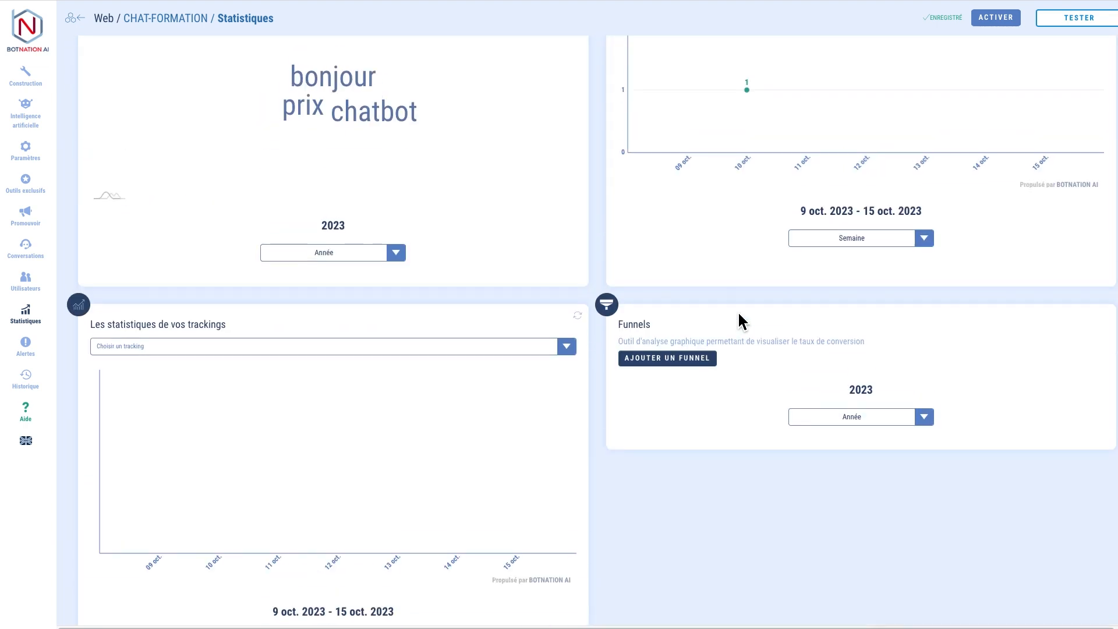
pyautogui.scroll(3, 738, 320)
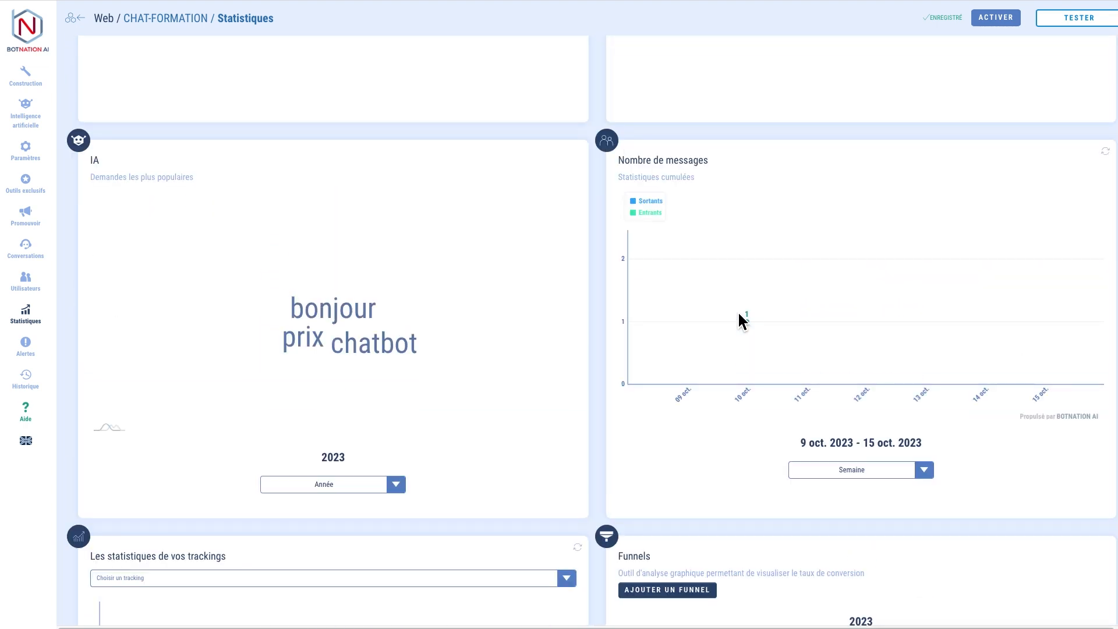
pyautogui.scroll(-10, 704, 383)
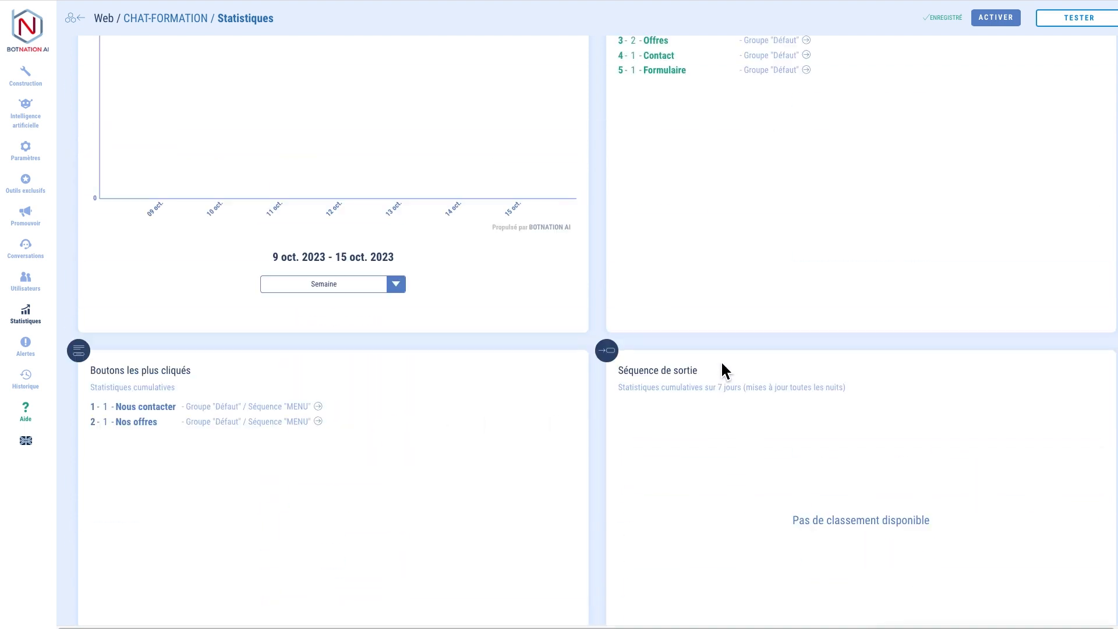
pyautogui.scroll(3, 776, 348)
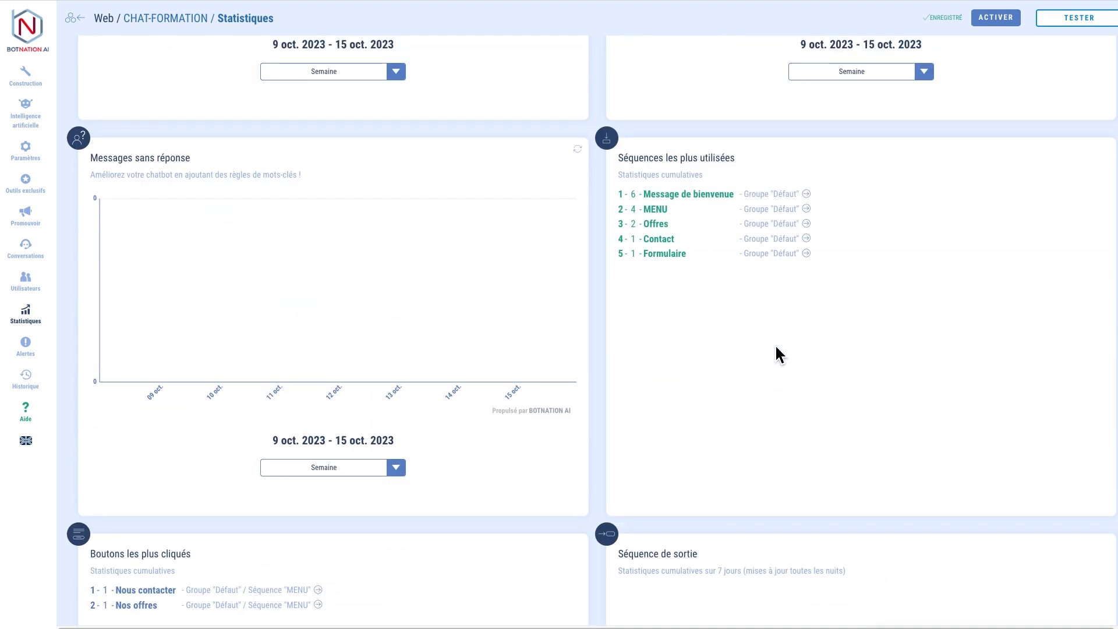
pyautogui.scroll(6, 777, 348)
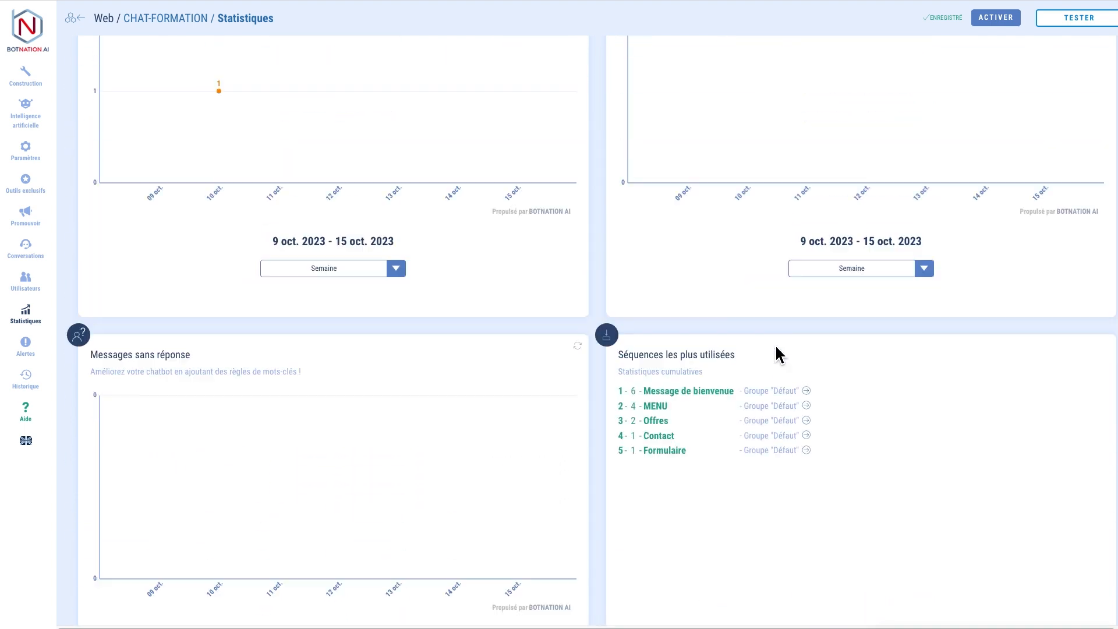
pyautogui.scroll(2, 779, 354)
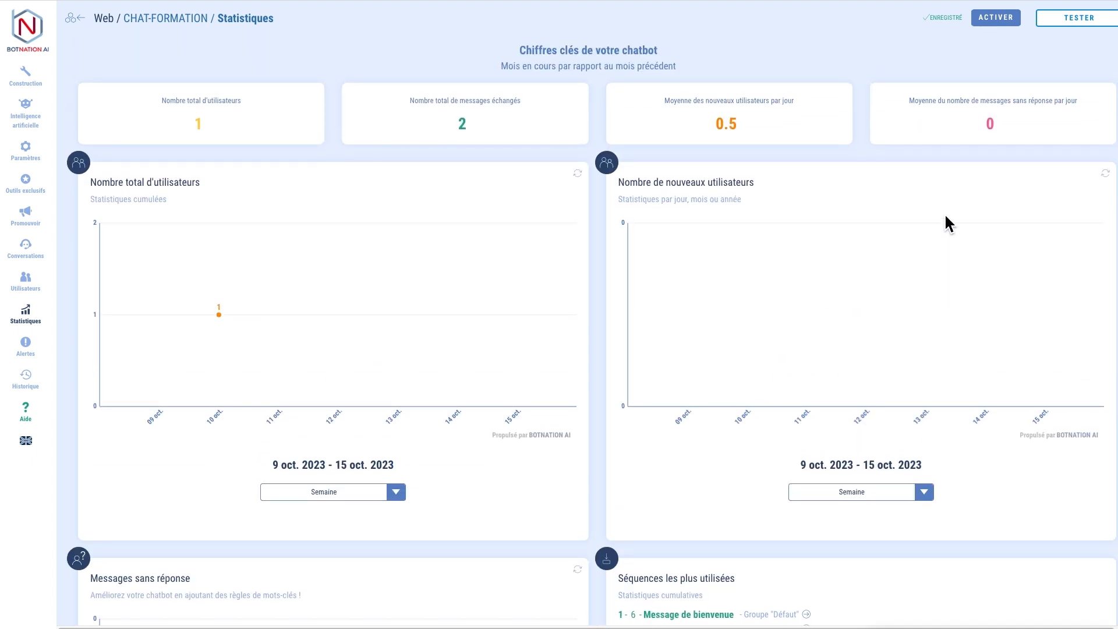
# Step: Check the subscription offers required to activate the chatbot, and return to its statistics
pyautogui.click(1001, 21)
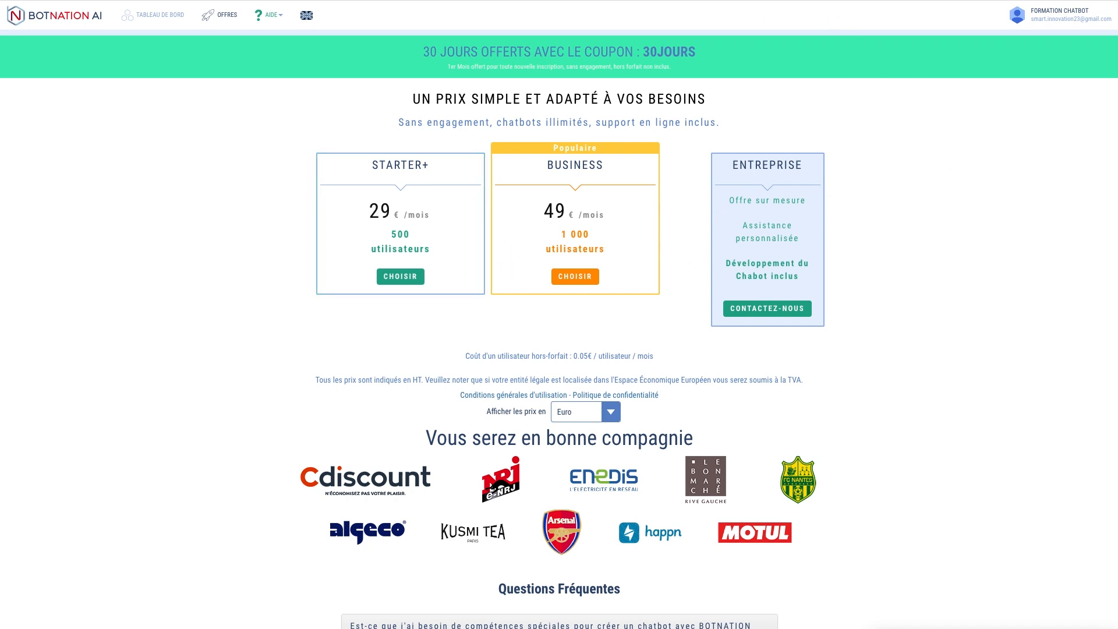
pyautogui.rightClick(964, 114)
pyautogui.click(989, 129)
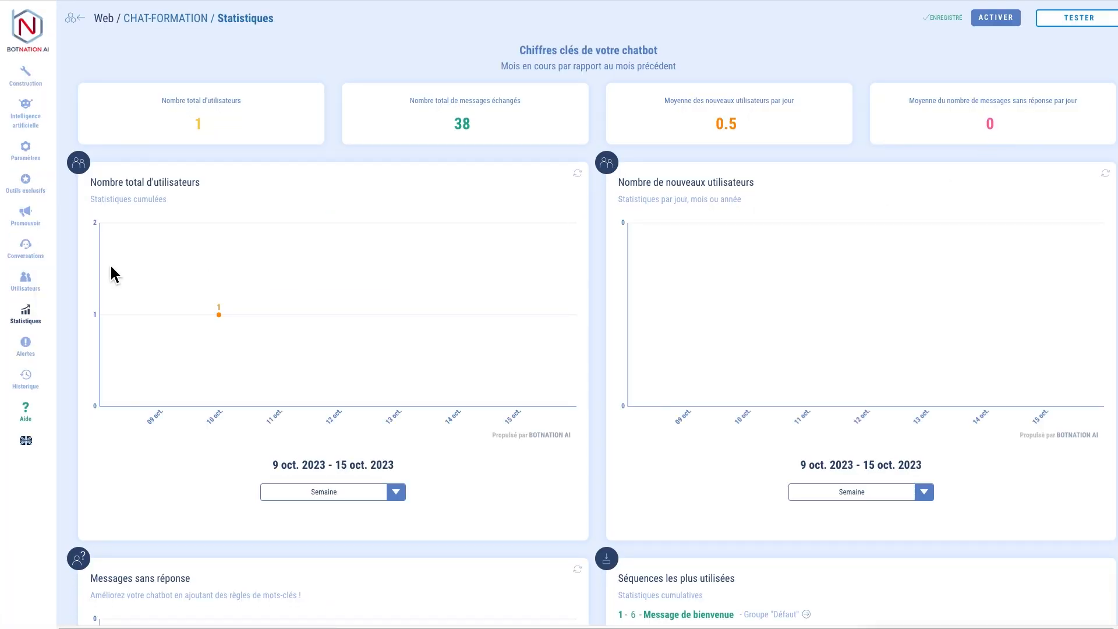
# Step: Review the Promouvoir options for publishing the chatbot, including the WordPress plugin, and go back to Construction
pyautogui.click(42, 224)
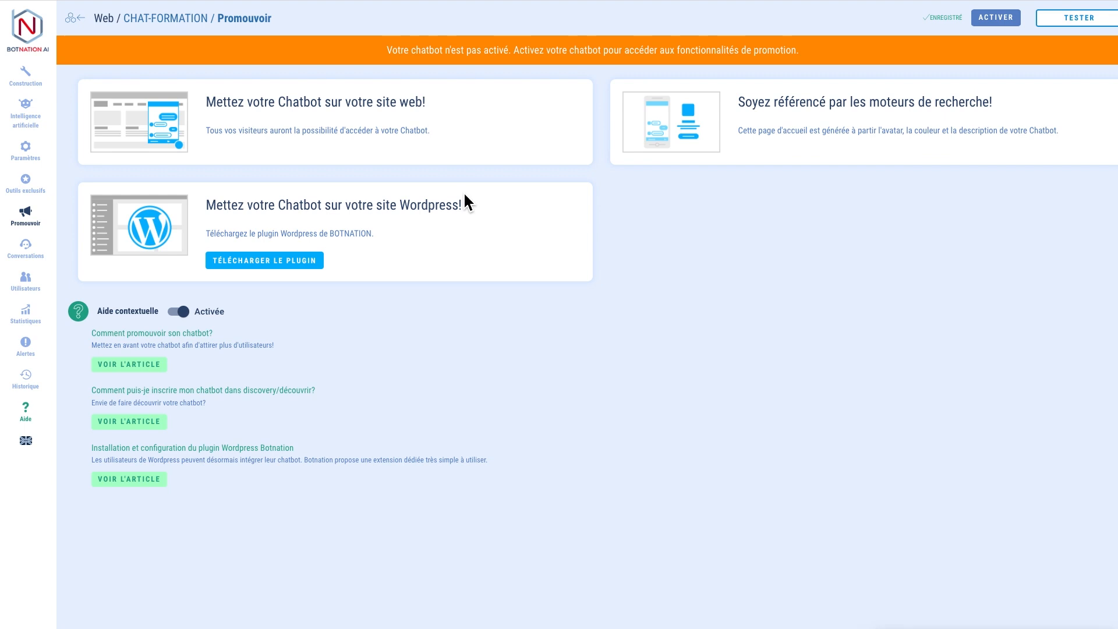
pyautogui.click(261, 269)
pyautogui.click(41, 90)
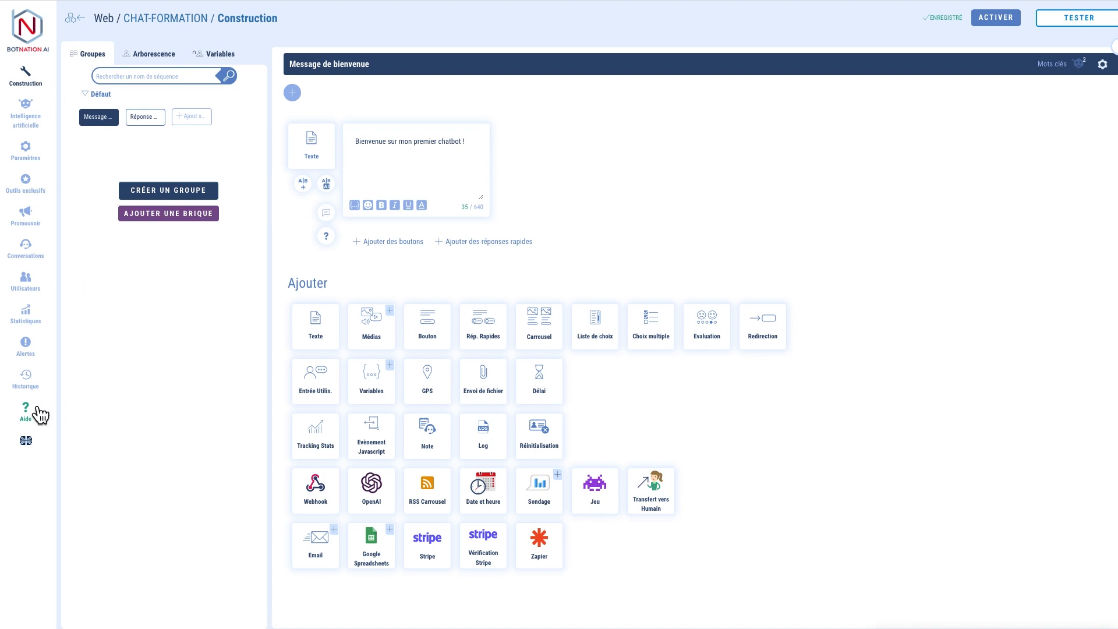
# Step: Open the help and support articles, look through the first page of the list and go to a further page
pyautogui.moveTo(39, 428)
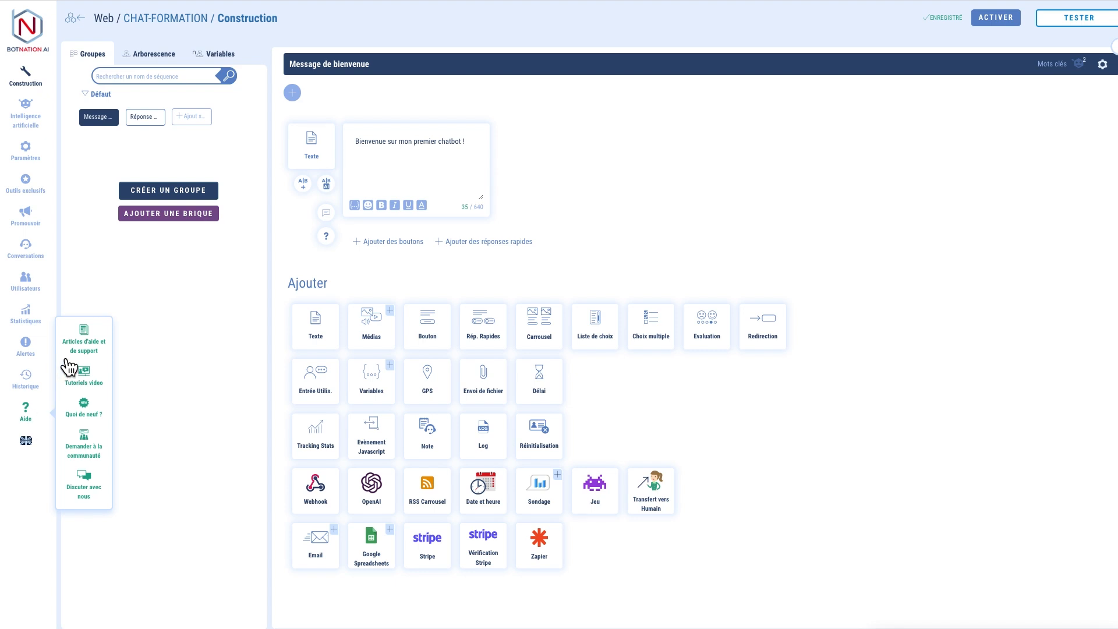
pyautogui.click(97, 347)
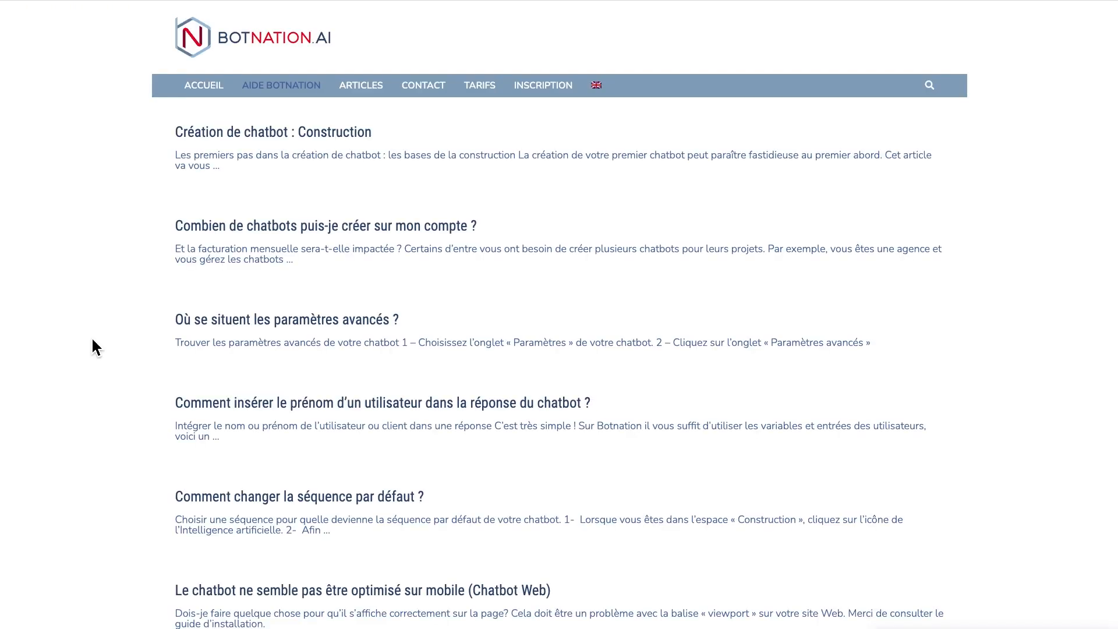
pyautogui.scroll(-5, 643, 352)
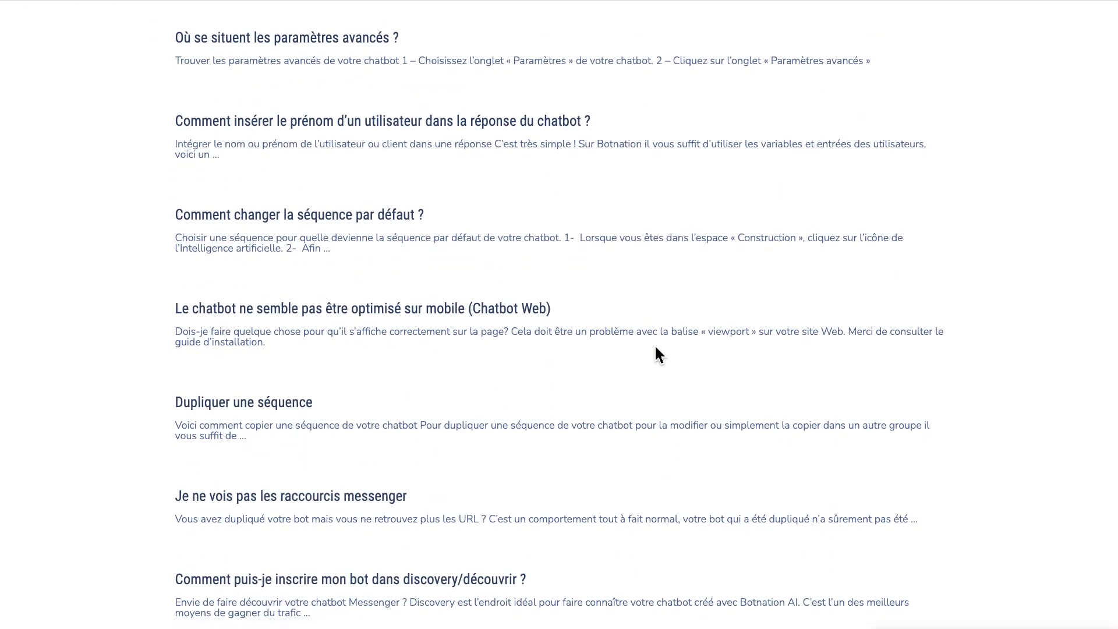
pyautogui.scroll(-3, 658, 354)
pyautogui.scroll(-4, 658, 354)
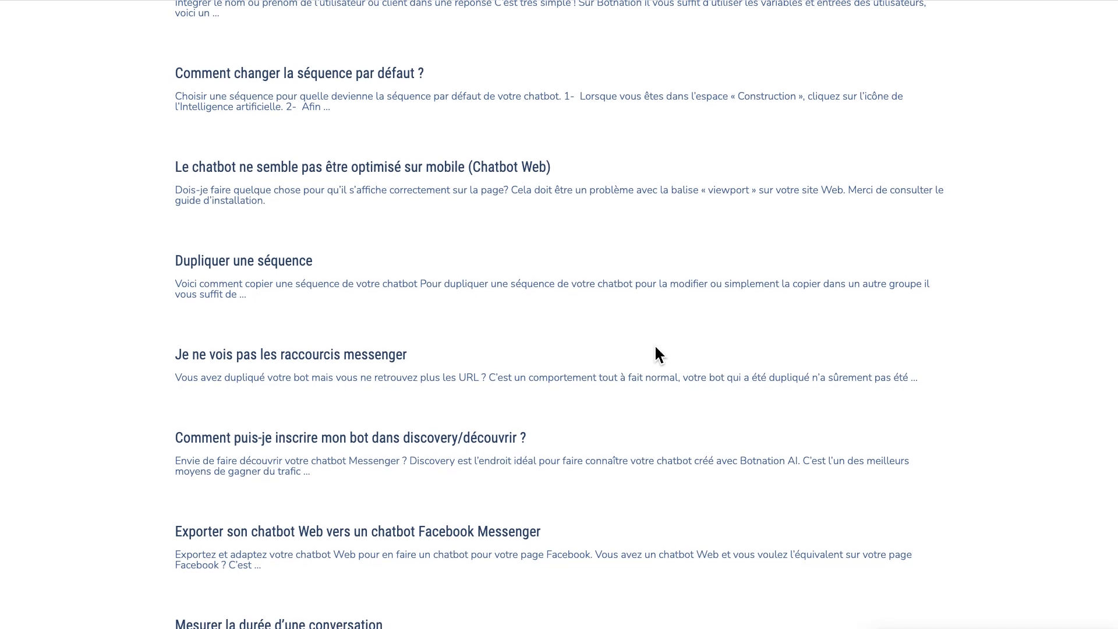
pyautogui.scroll(-2, 655, 352)
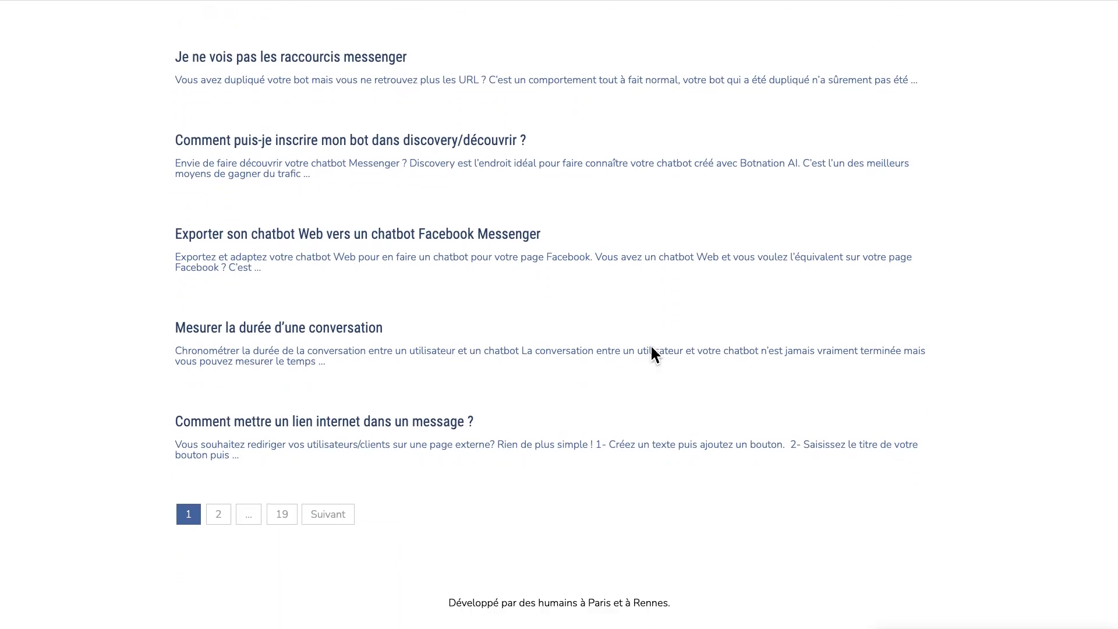
pyautogui.click(298, 518)
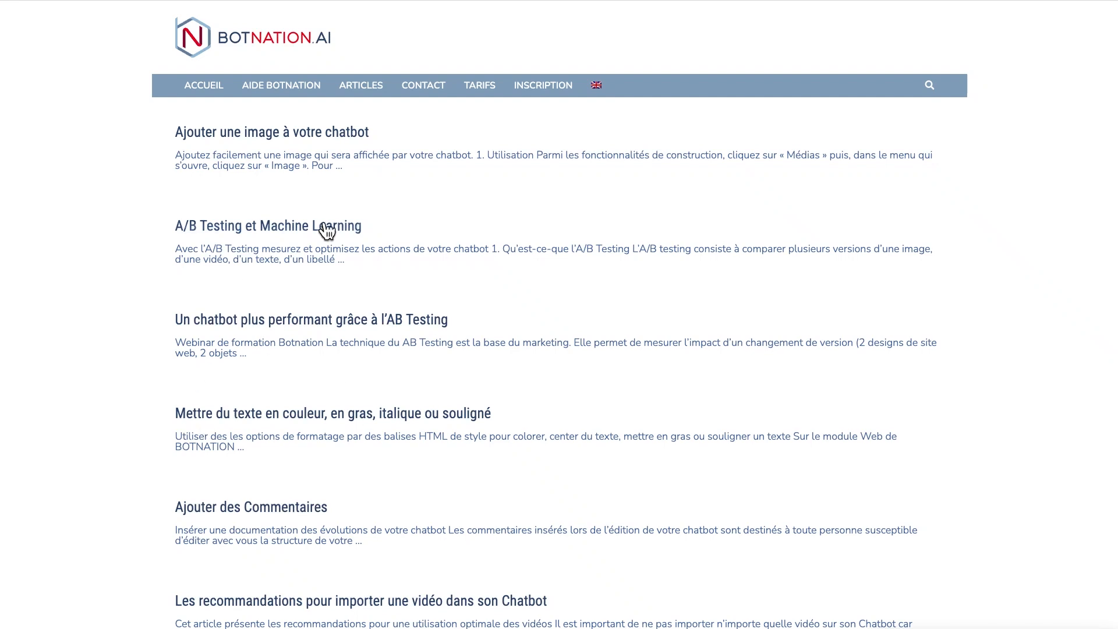
# Step: Open the article "Ajouter une image à votre chatbot" and read through its Utilisation and Options sections
pyautogui.click(321, 135)
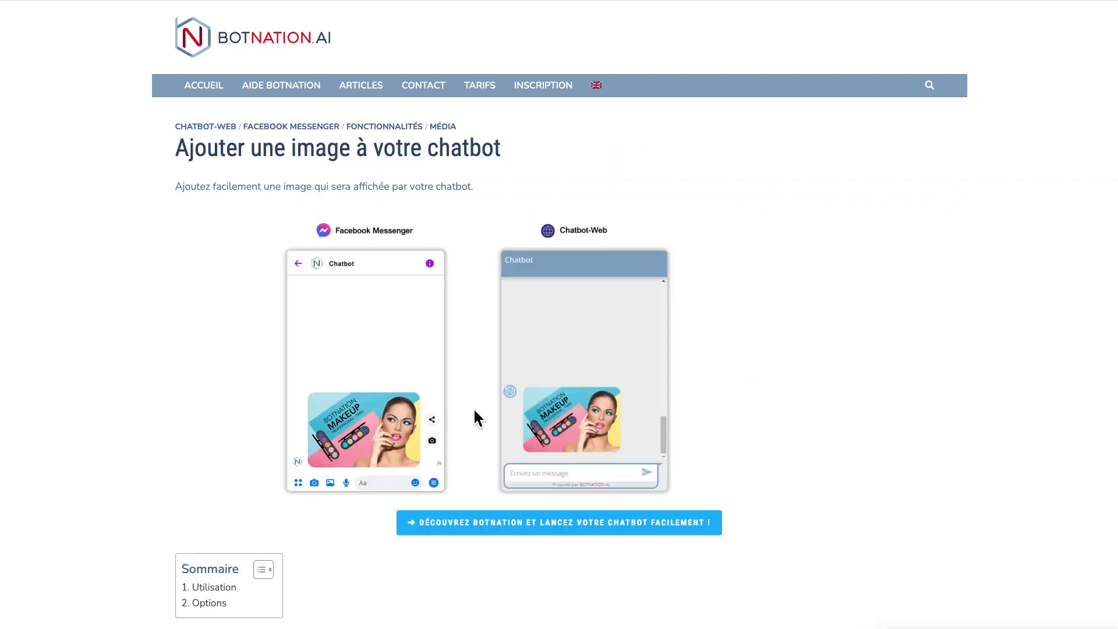
pyautogui.scroll(-5, 646, 401)
pyautogui.scroll(-6, 647, 405)
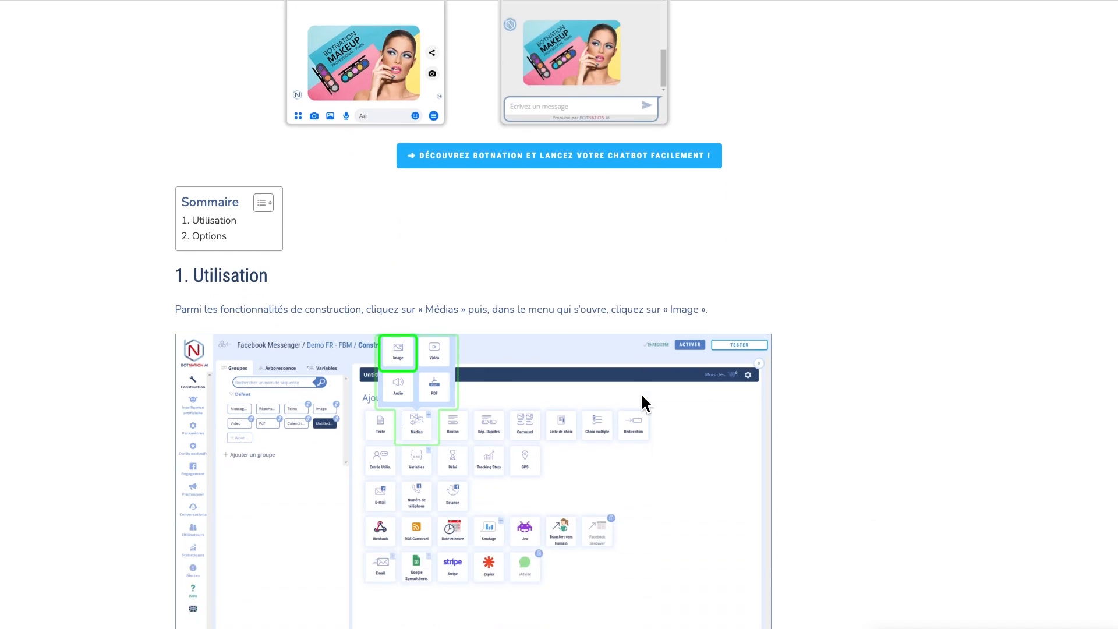
pyautogui.scroll(-10, 483, 361)
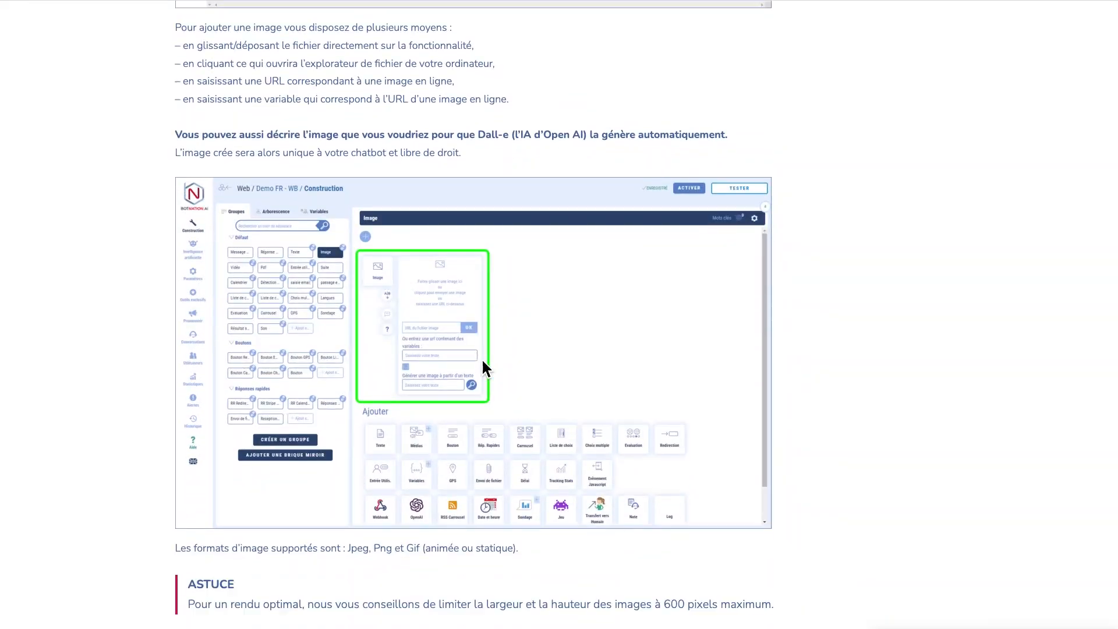
pyautogui.scroll(-5, 476, 367)
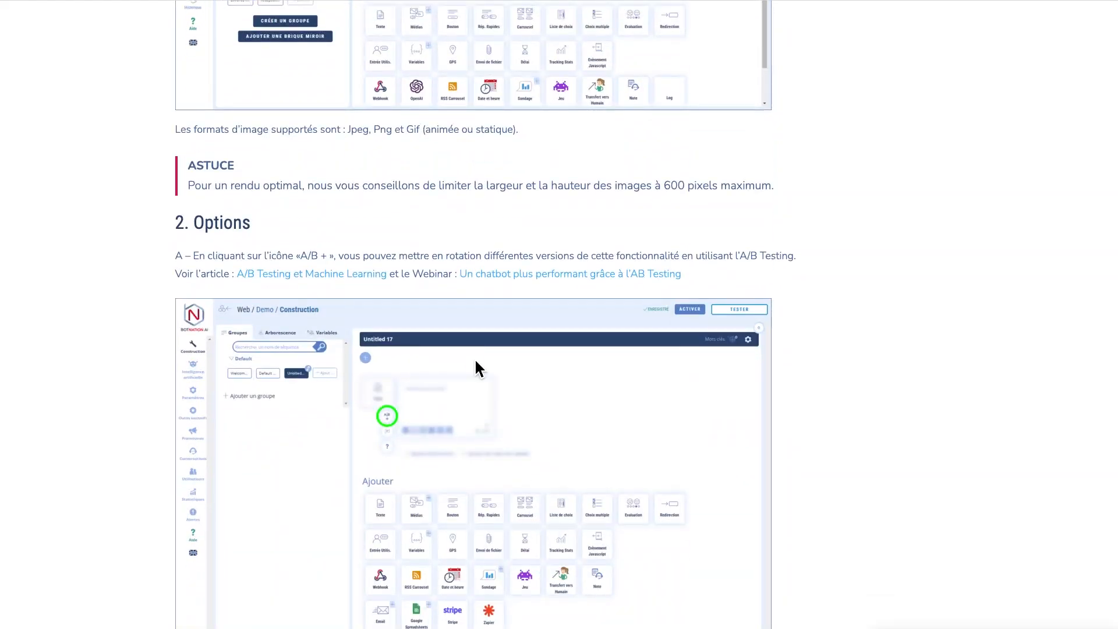
pyautogui.scroll(-5, 464, 362)
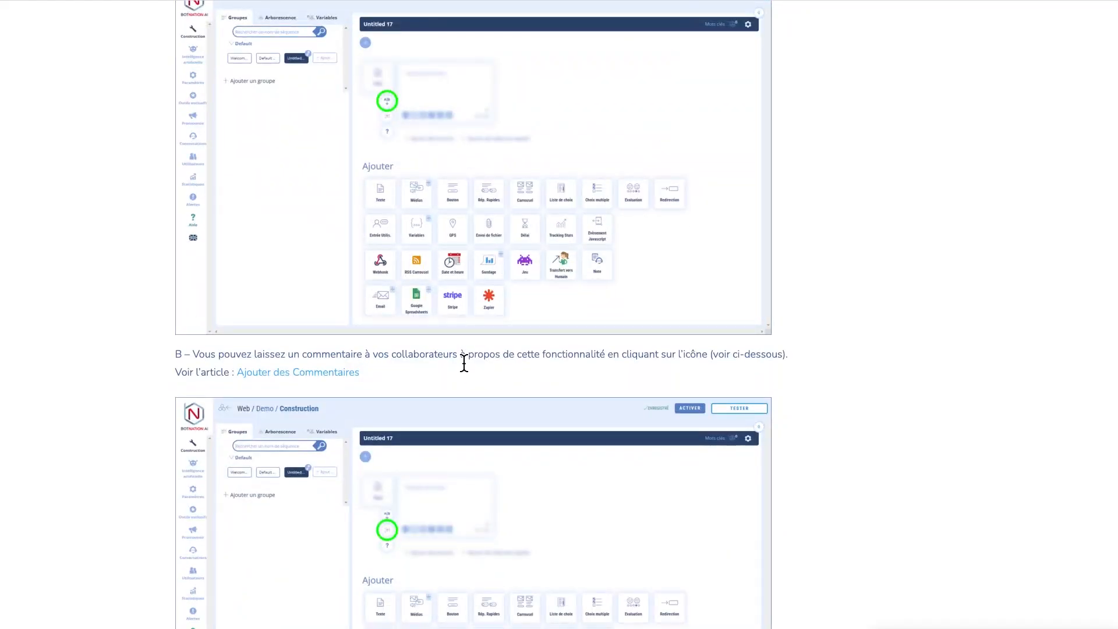